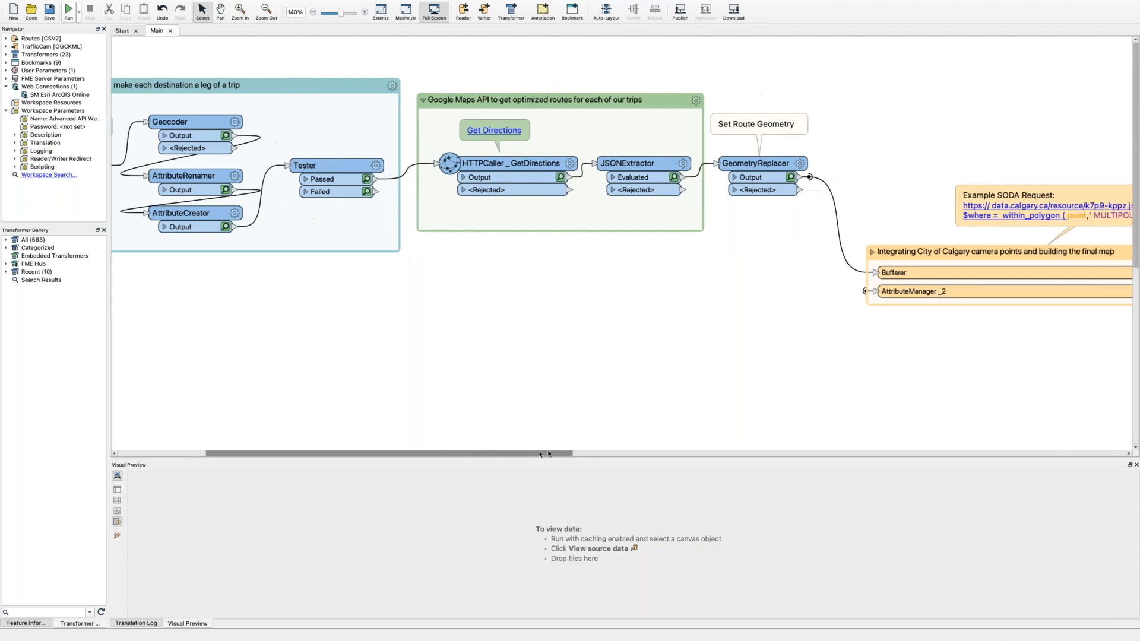
Preview the GeometryReplacer output and examine each trip leg's route, duration in traffic and distance
{"action": "left_click", "coordinate": [759, 177]}
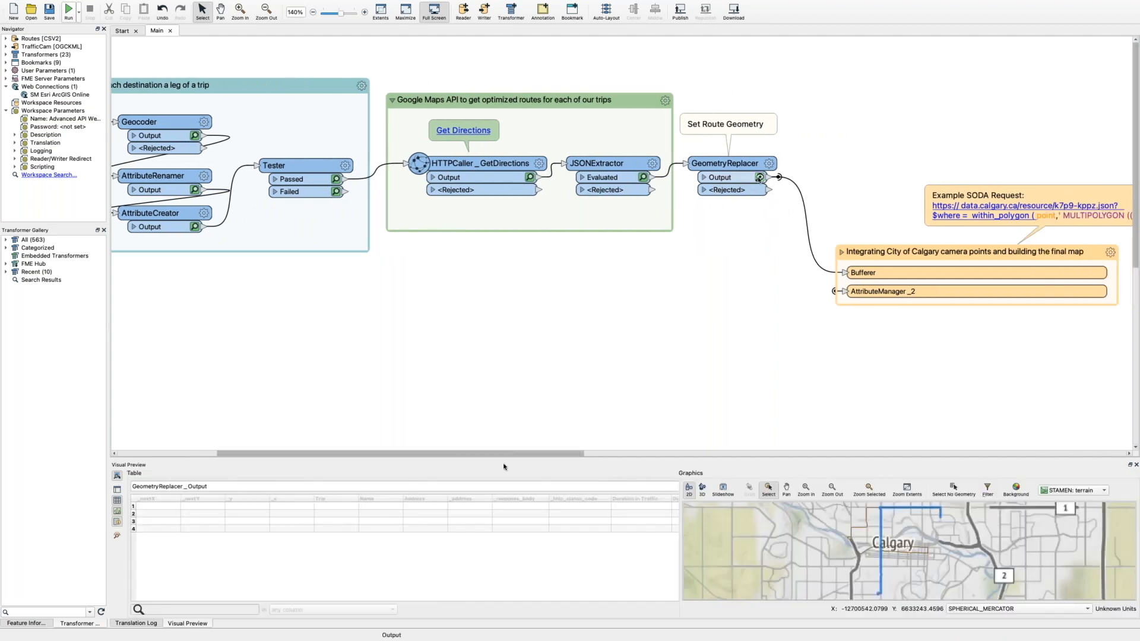
{"action": "left_click", "coordinate": [469, 514]}
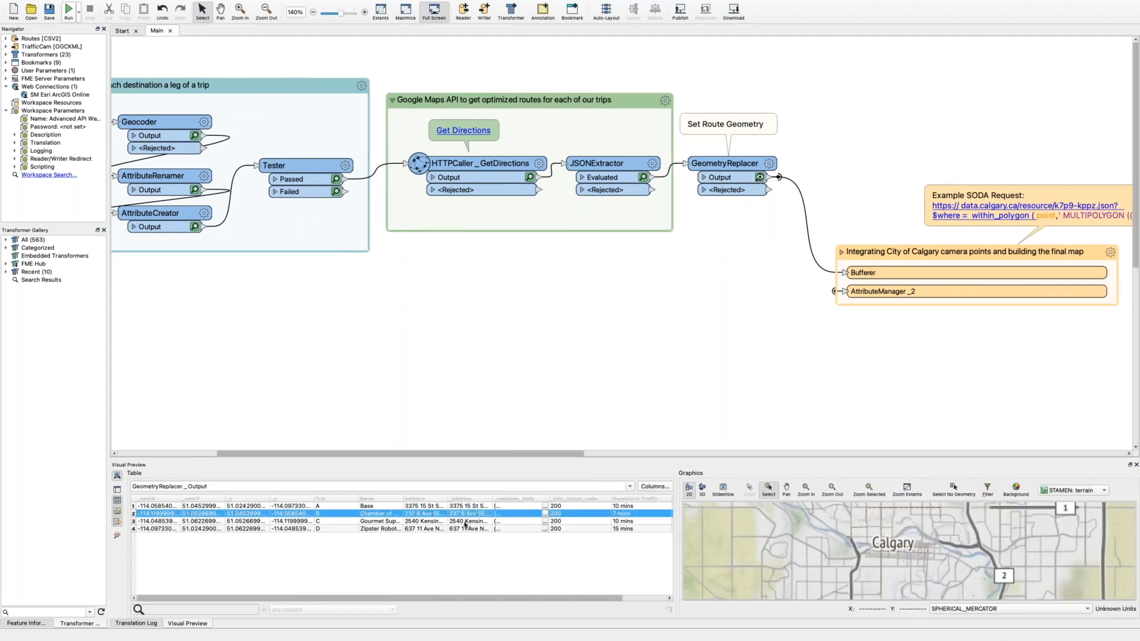
{"action": "left_click", "coordinate": [467, 522]}
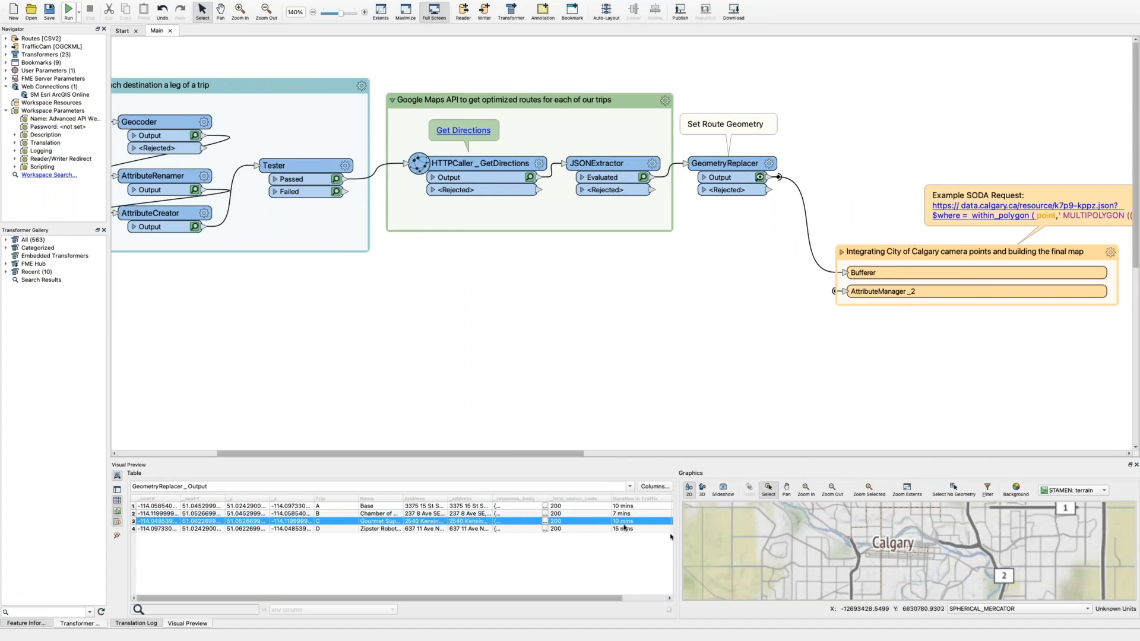
{"action": "left_click", "coordinate": [590, 514]}
{"action": "left_click", "coordinate": [591, 528]}
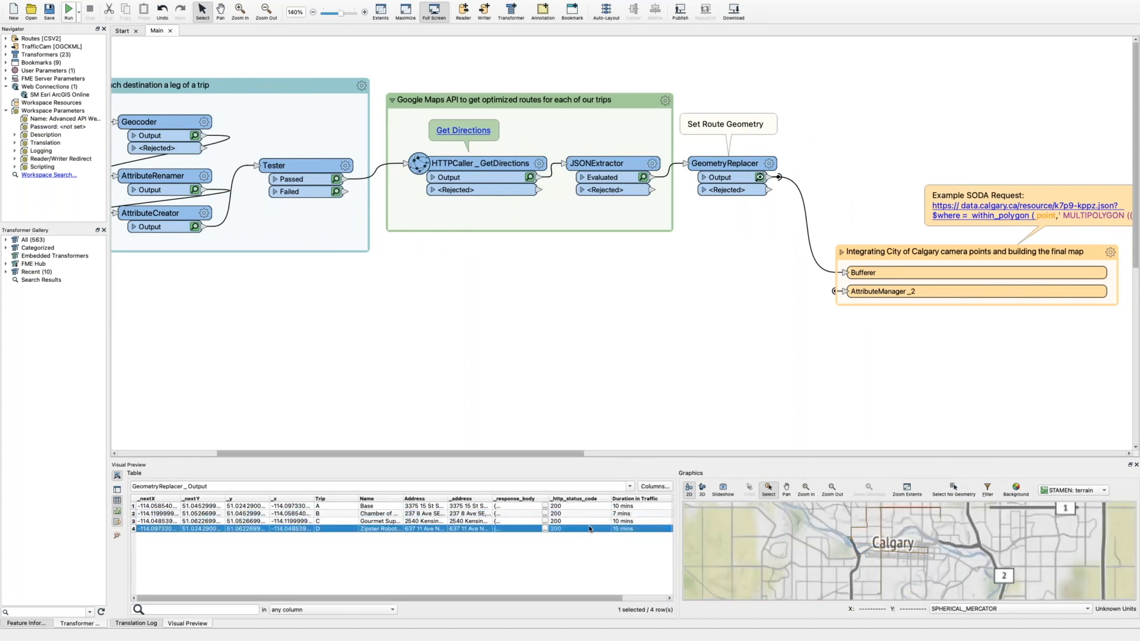
{"action": "left_click", "coordinate": [588, 521]}
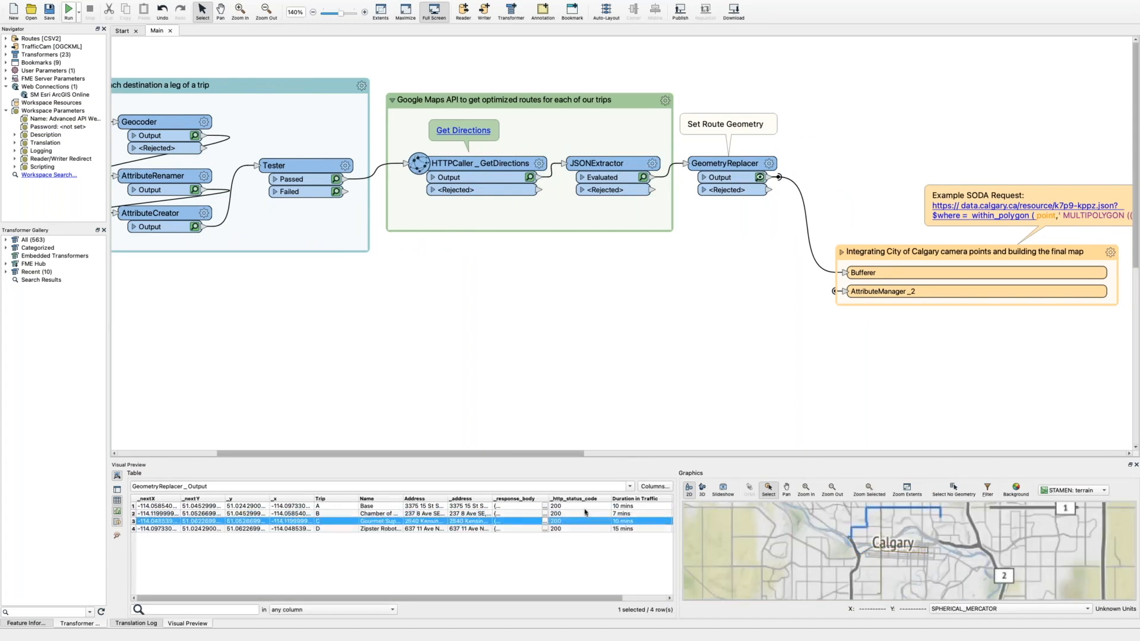
{"action": "left_click", "coordinate": [585, 507]}
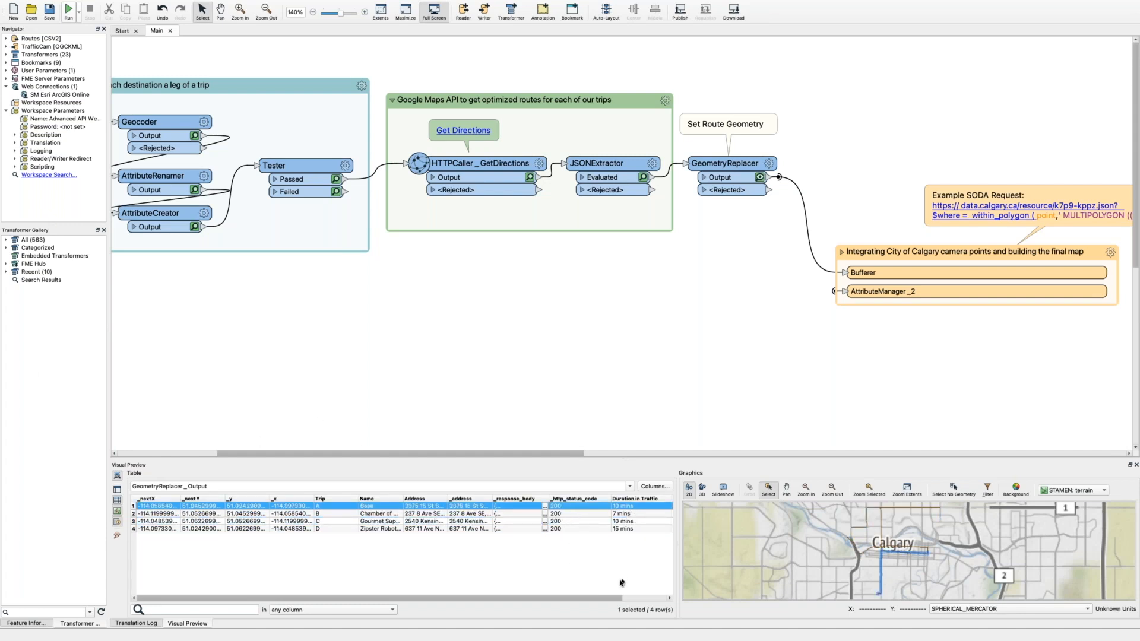
{"action": "left_click_drag", "start_coordinate": [615, 600], "coordinate": [662, 600]}
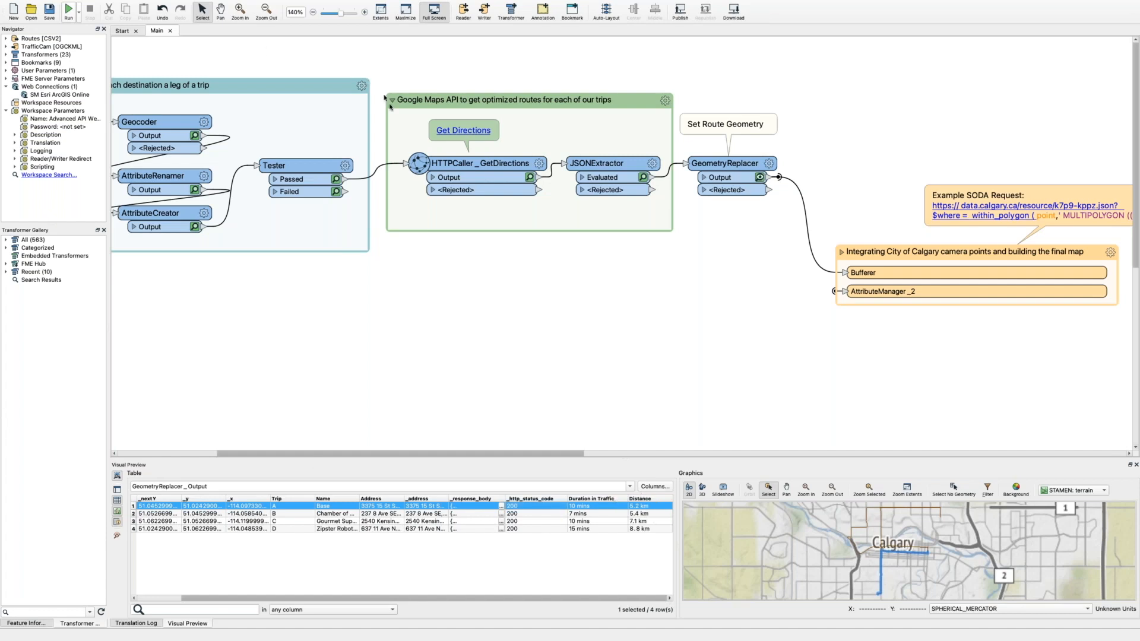
Review the request URL, query string parameters and response settings of the HTTPCaller_GetDirections transformer
{"action": "double_click", "coordinate": [446, 173]}
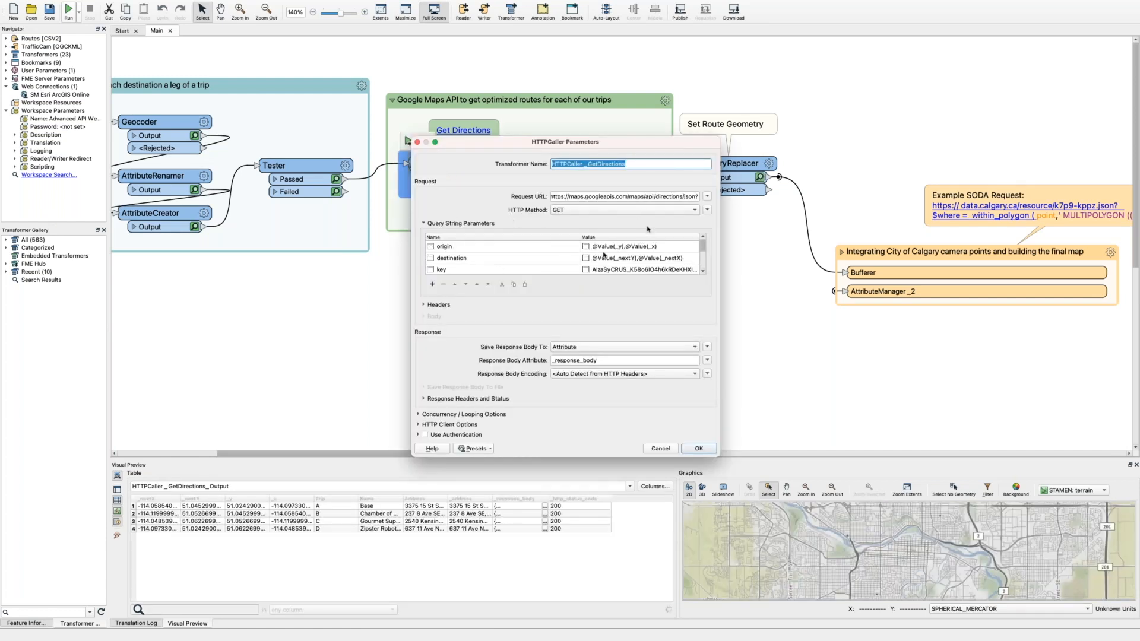
{"action": "left_click", "coordinate": [700, 449]}
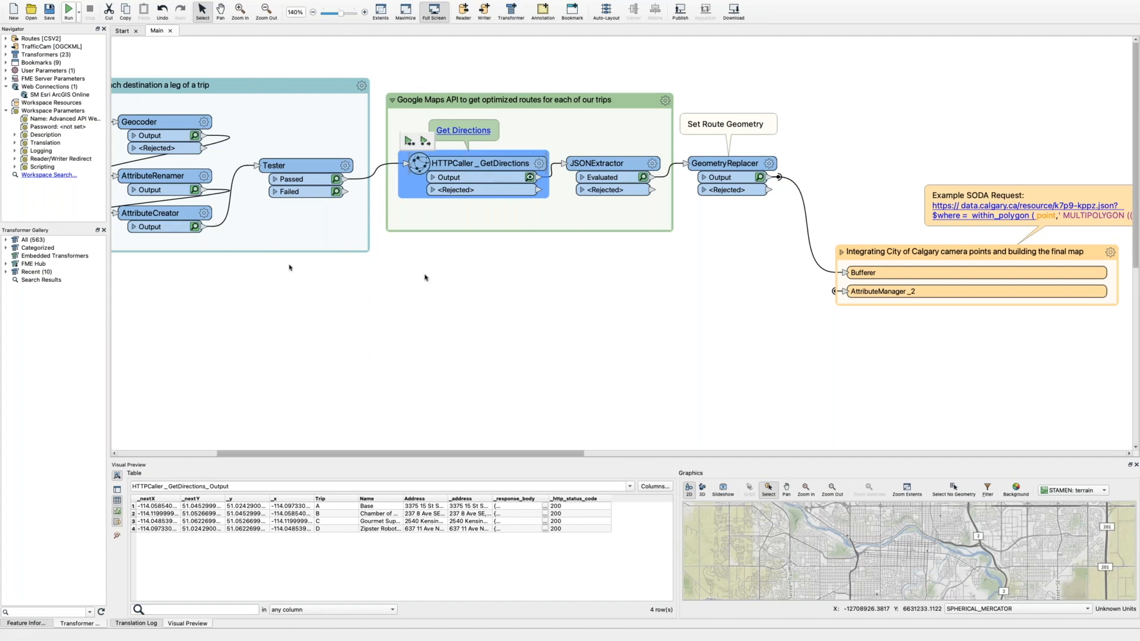
Preview the GeometryReplacer output with the background map turned off, then clear the canvas selection
{"action": "left_click", "coordinate": [760, 177]}
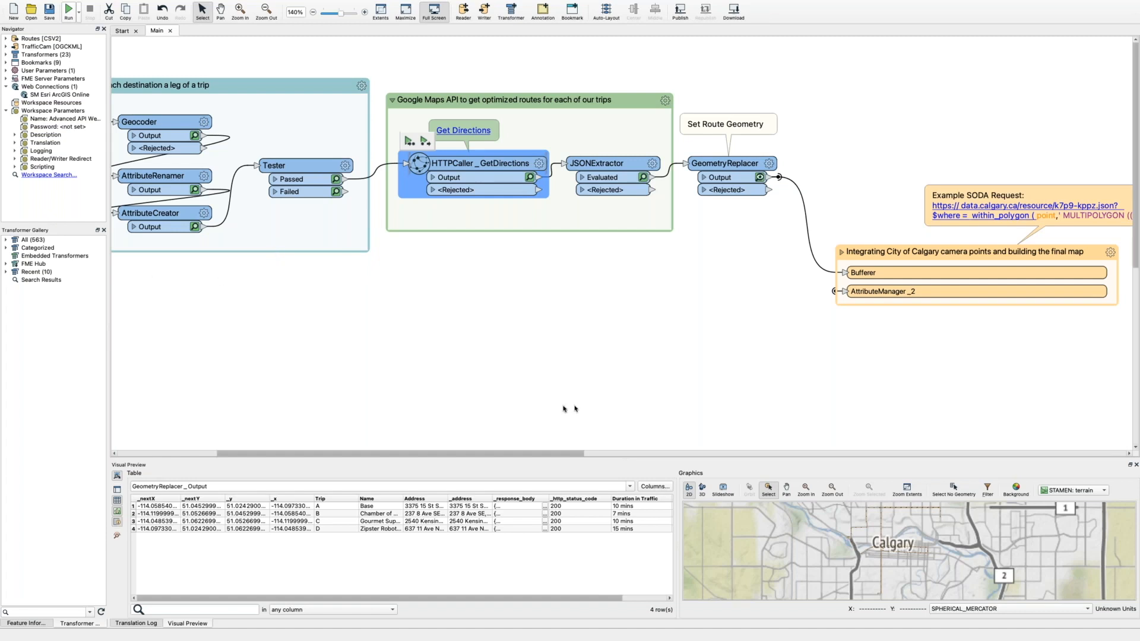
{"action": "left_click", "coordinate": [1062, 492]}
{"action": "left_click", "coordinate": [1067, 481]}
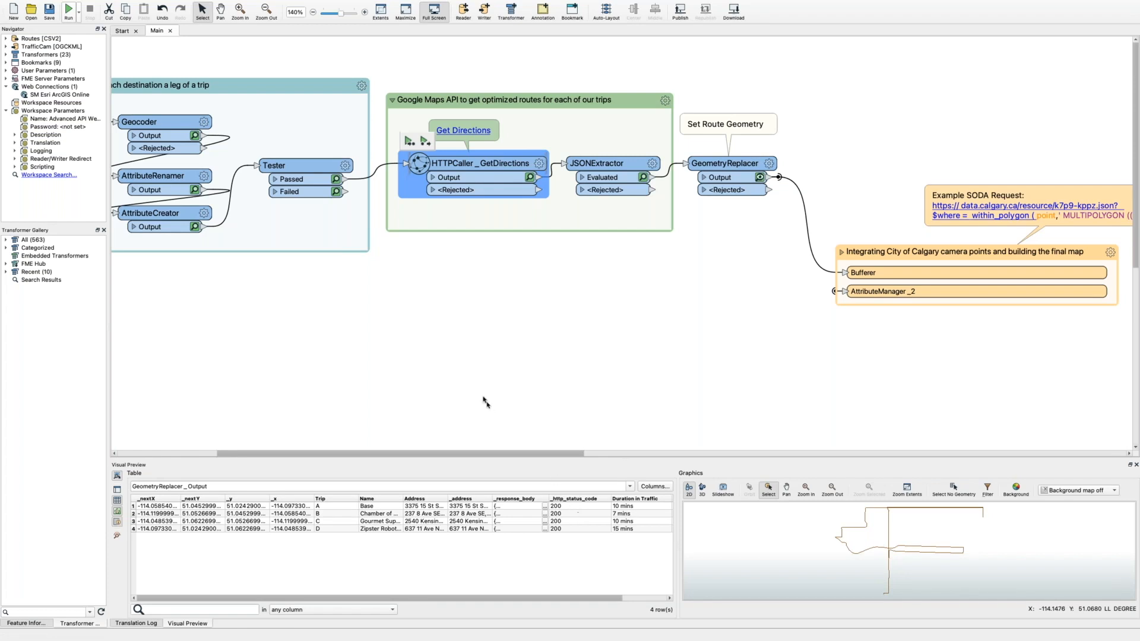
{"action": "left_click", "coordinate": [464, 369]}
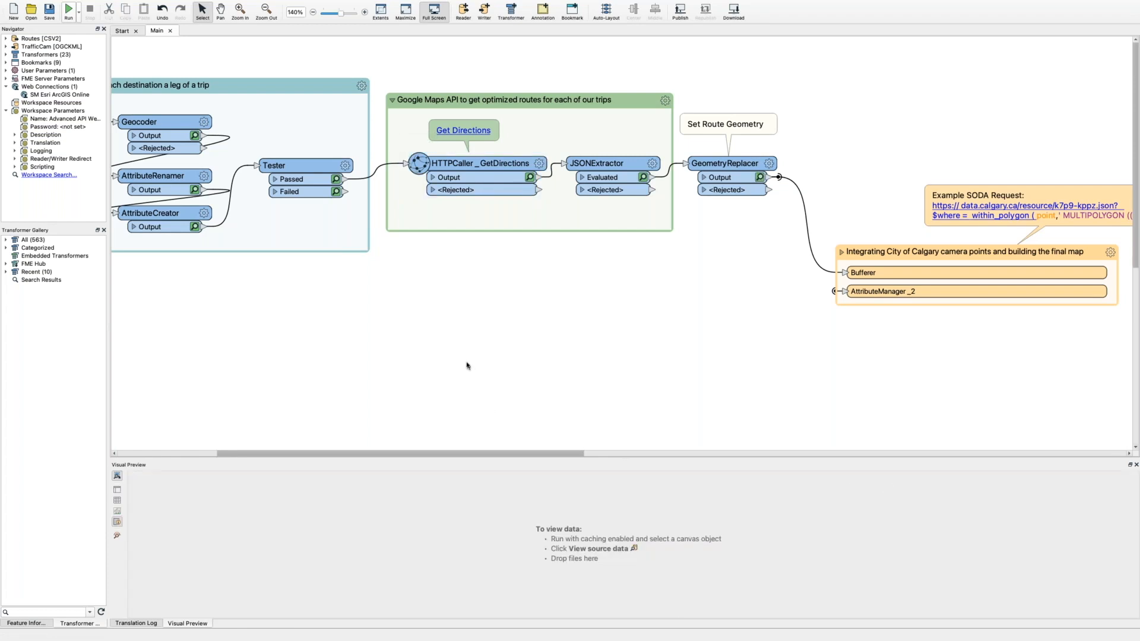
Switch to Chrome and look over the Calgary traffic cameras page, including its camera location list and map
{"action": "key", "text": "ctrl+Up"}
{"action": "left_click", "coordinate": [402, 44]}
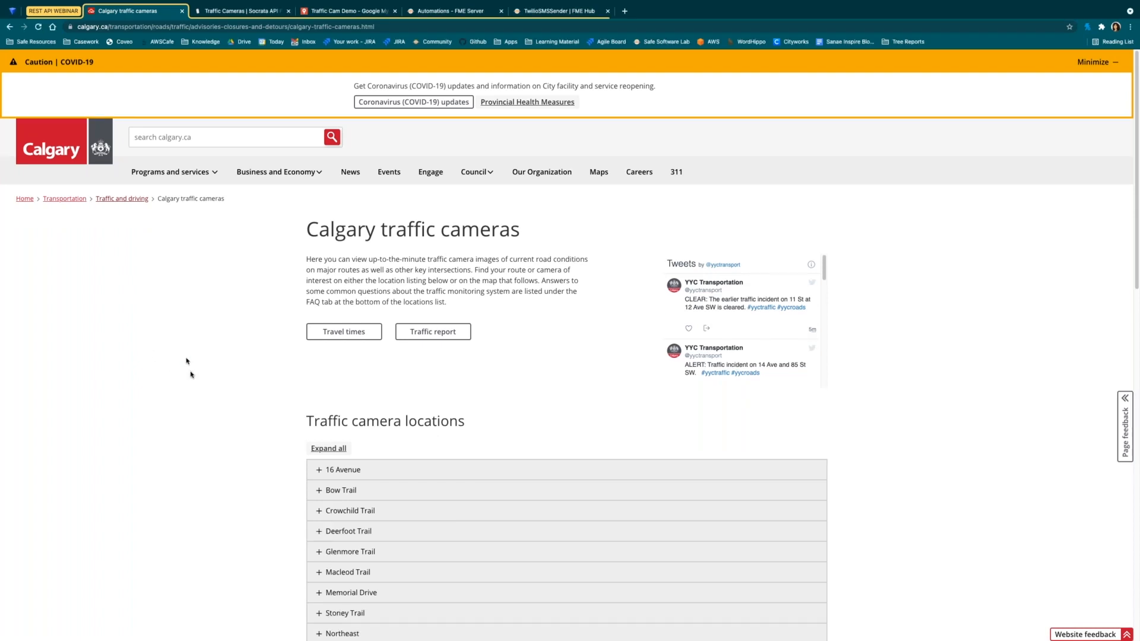
{"action": "scroll", "coordinate": [191, 390], "scroll_direction": "down", "scroll_amount": 5}
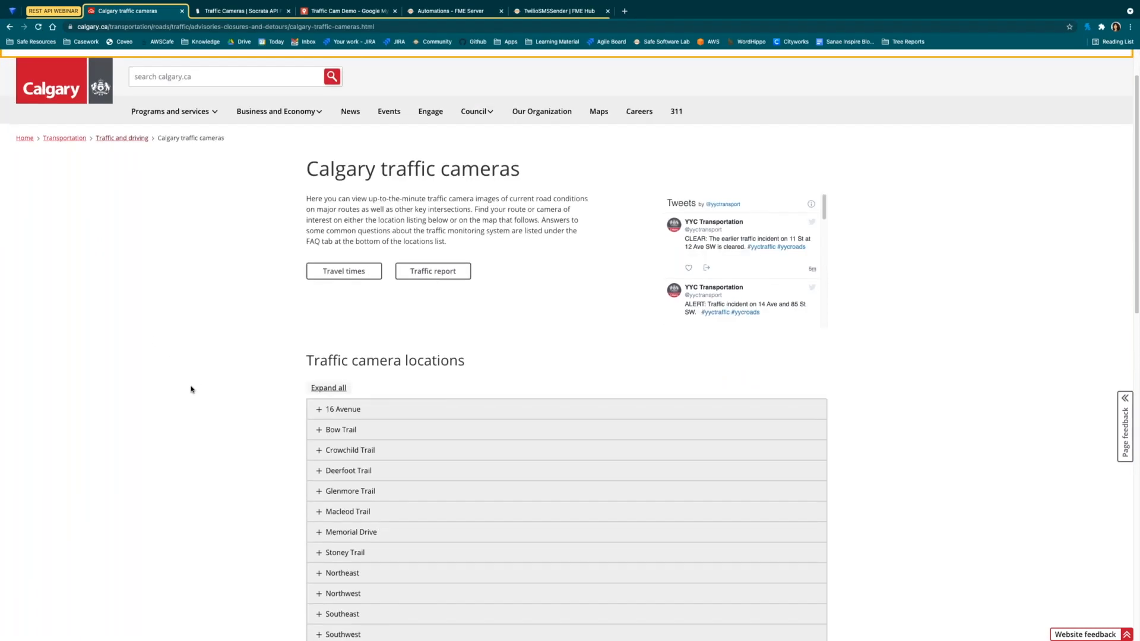
{"action": "scroll", "coordinate": [192, 389], "scroll_direction": "down", "scroll_amount": 4}
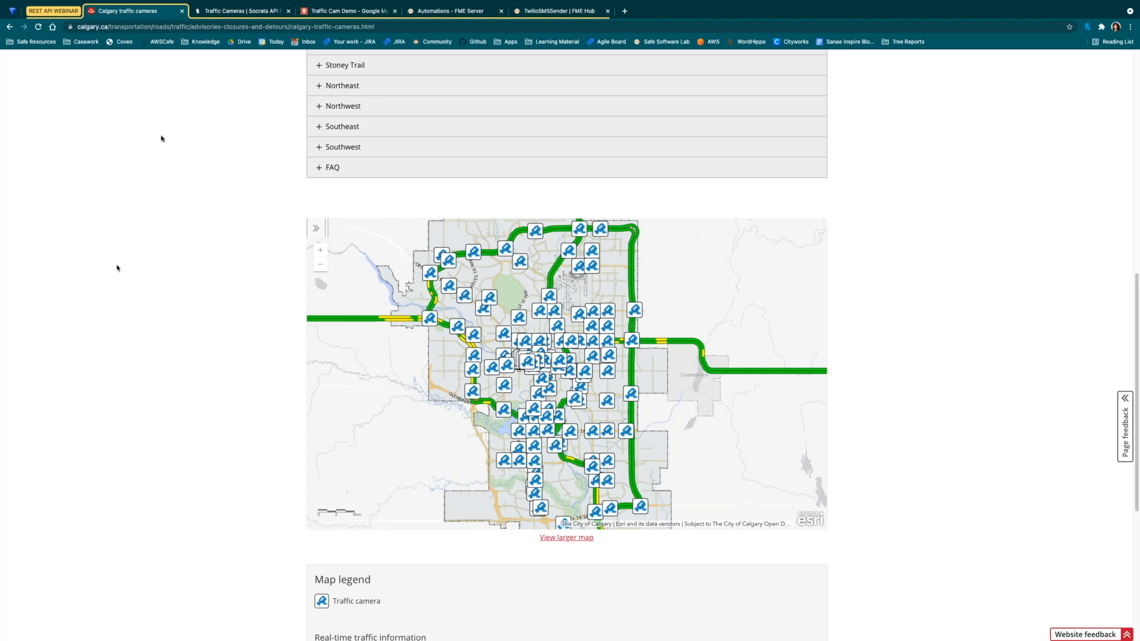
Open the Socrata Traffic Cameras API documentation and run its example JSON endpoint request inline
{"action": "left_click", "coordinate": [220, 12]}
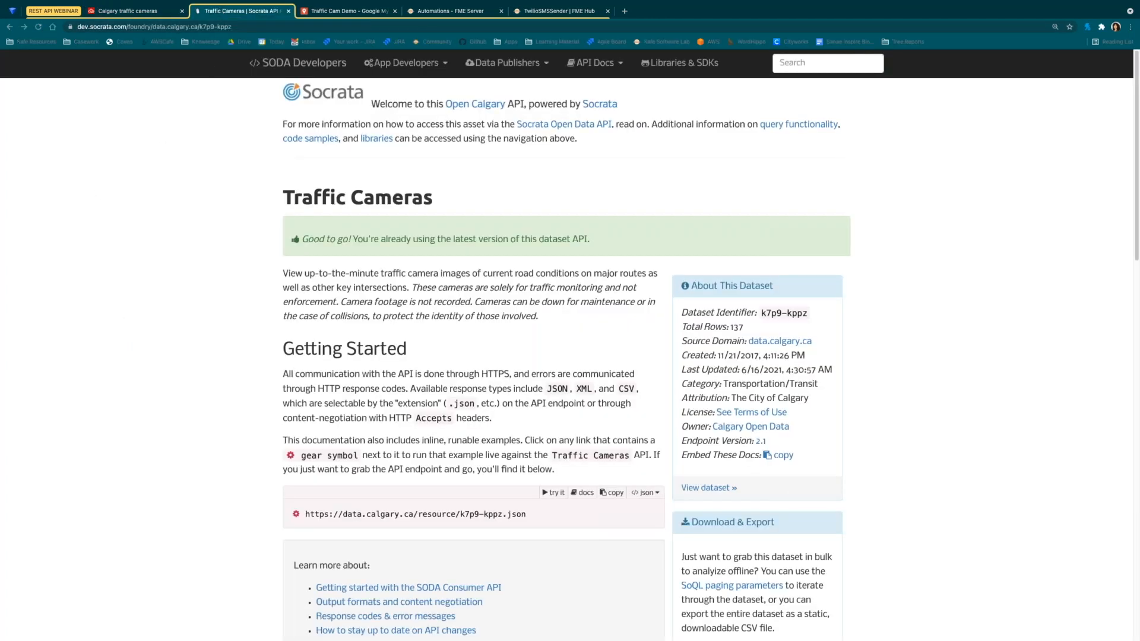
{"action": "left_click", "coordinate": [234, 353]}
{"action": "scroll", "coordinate": [234, 353], "scroll_direction": "down", "scroll_amount": 1}
{"action": "scroll", "coordinate": [234, 353], "scroll_direction": "down", "scroll_amount": 3}
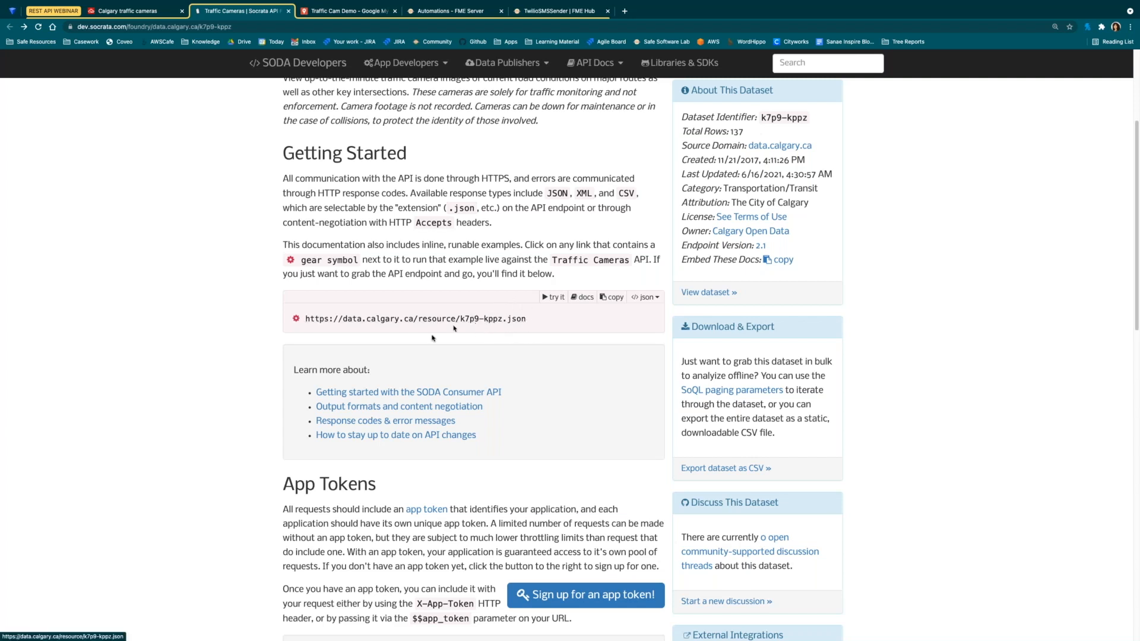
{"action": "scroll", "coordinate": [424, 333], "scroll_direction": "down", "scroll_amount": 1}
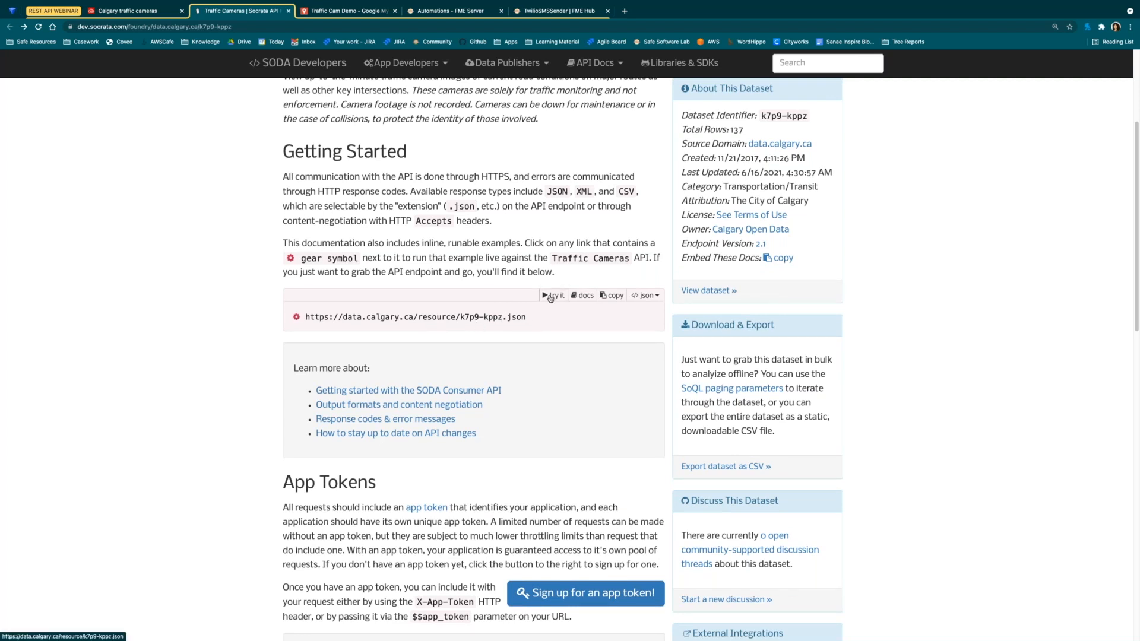
{"action": "left_click", "coordinate": [552, 296]}
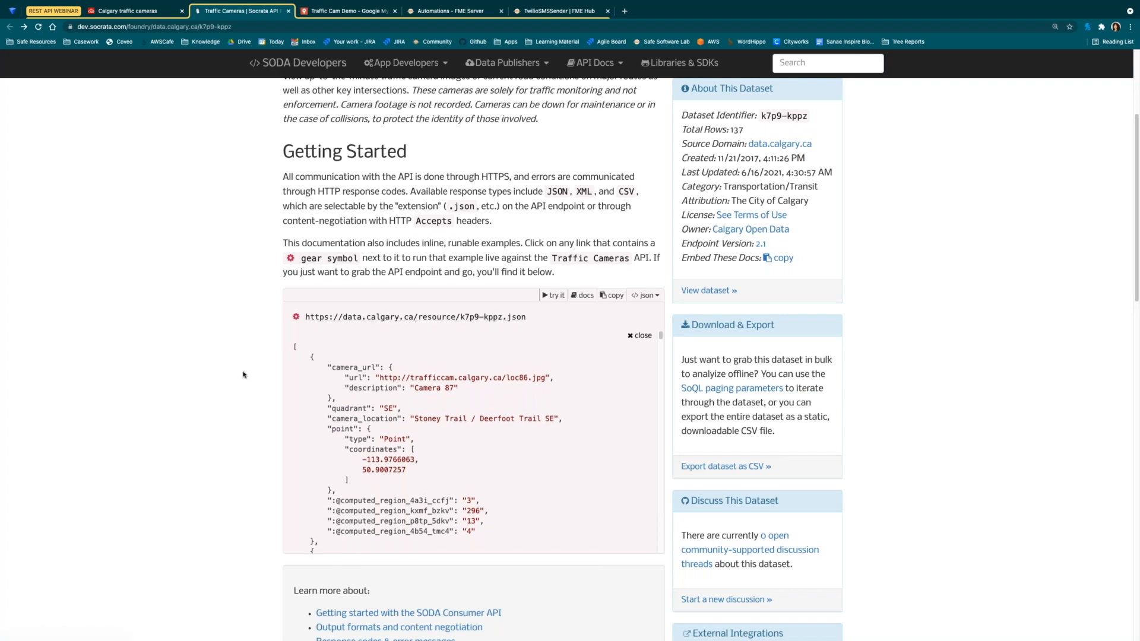
Examine the returned JSON for the camera URL, quadrant, location and point coordinates of each camera
{"action": "scroll", "coordinate": [243, 374], "scroll_direction": "down", "scroll_amount": 1}
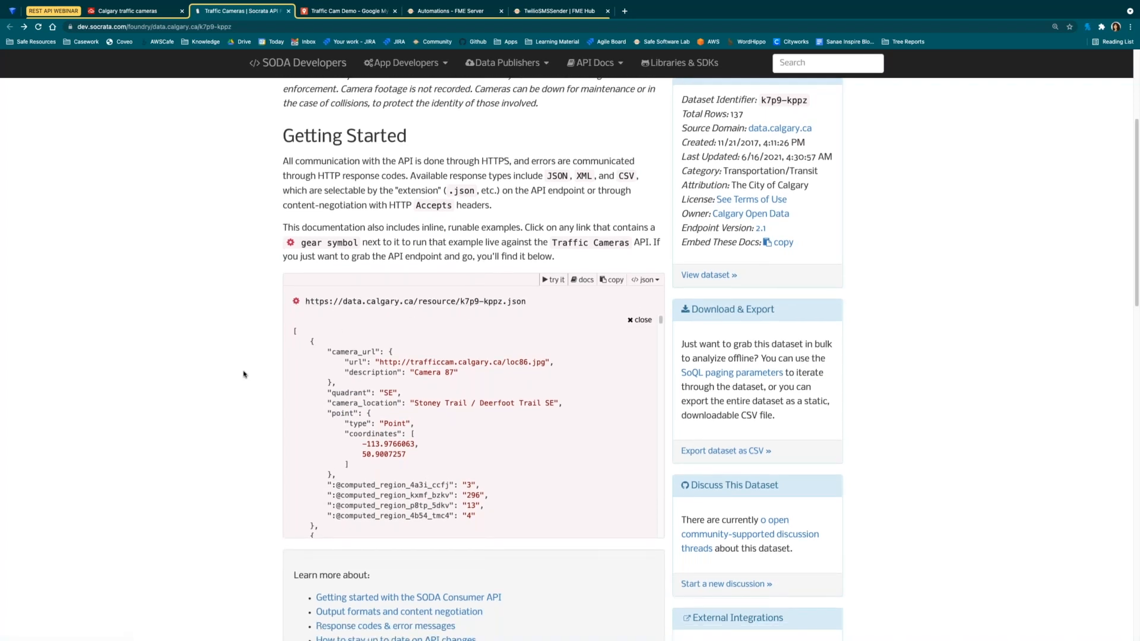
{"action": "scroll", "coordinate": [243, 374], "scroll_direction": "down", "scroll_amount": 1}
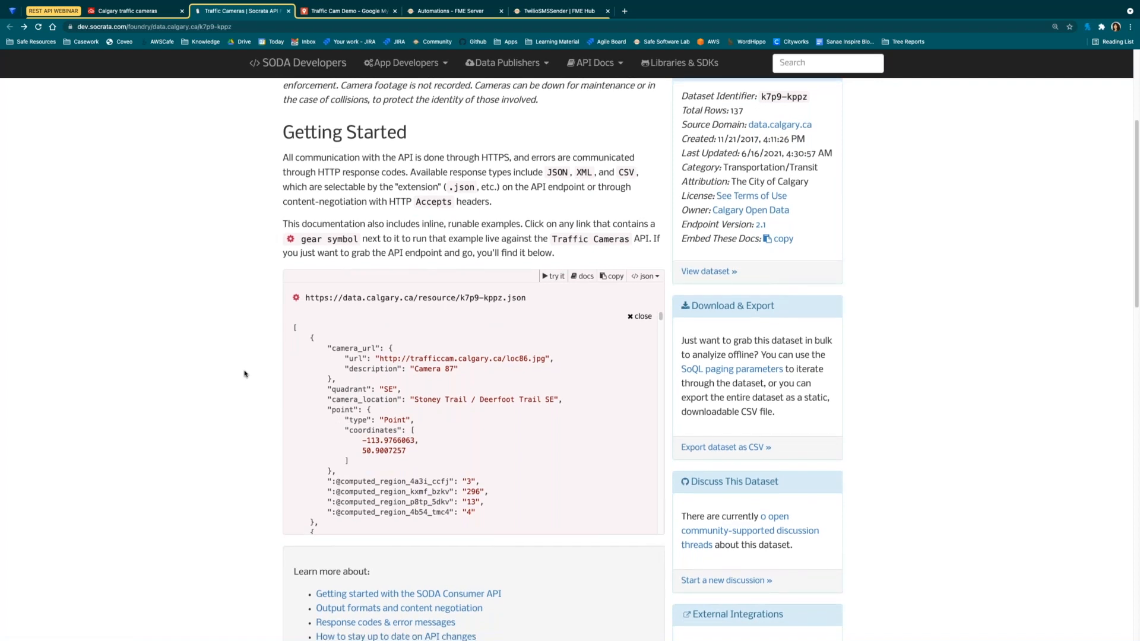
{"action": "scroll", "coordinate": [244, 374], "scroll_direction": "down", "scroll_amount": 1}
{"action": "scroll", "coordinate": [244, 374], "scroll_direction": "down", "scroll_amount": 1}
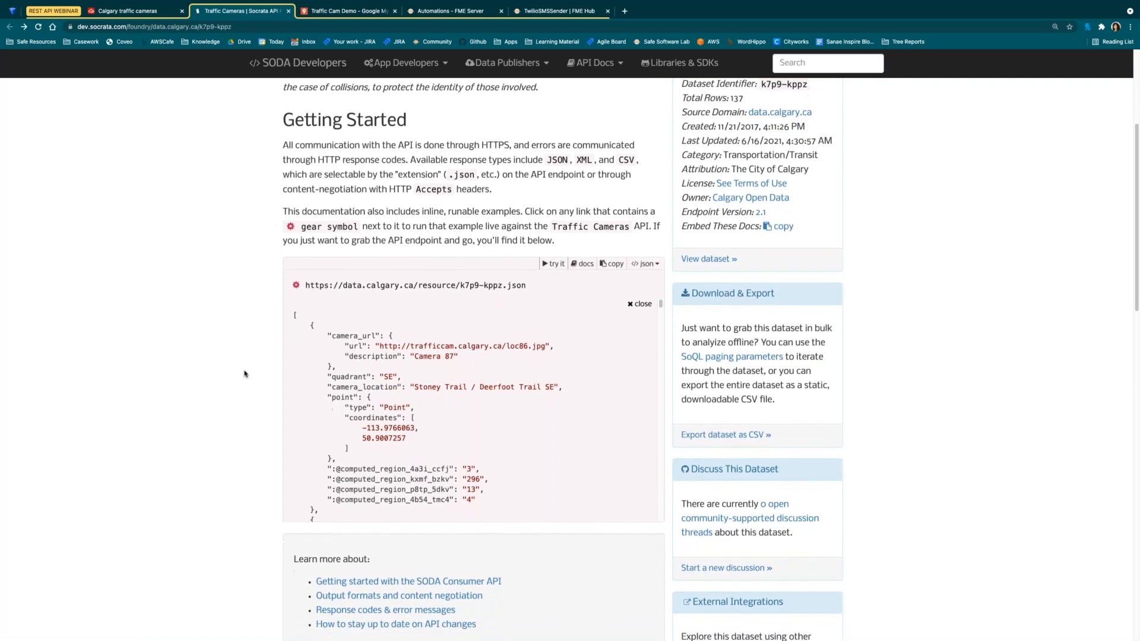
{"action": "scroll", "coordinate": [395, 399], "scroll_direction": "down", "scroll_amount": 5}
{"action": "scroll", "coordinate": [430, 398], "scroll_direction": "up", "scroll_amount": 2}
{"action": "mouse_move", "coordinate": [661, 306]}
{"action": "left_mouse_down"}
{"action": "mouse_move", "coordinate": [665, 494]}
{"action": "mouse_move", "coordinate": [670, 300]}
{"action": "left_mouse_up"}
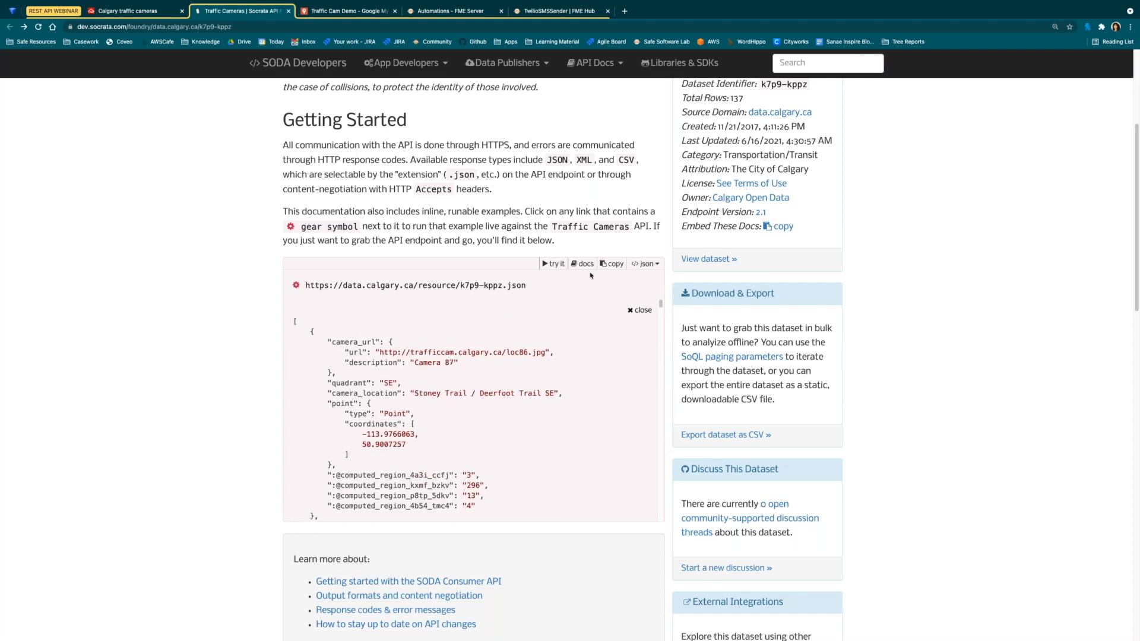
{"action": "scroll", "coordinate": [204, 358], "scroll_direction": "down", "scroll_amount": 3}
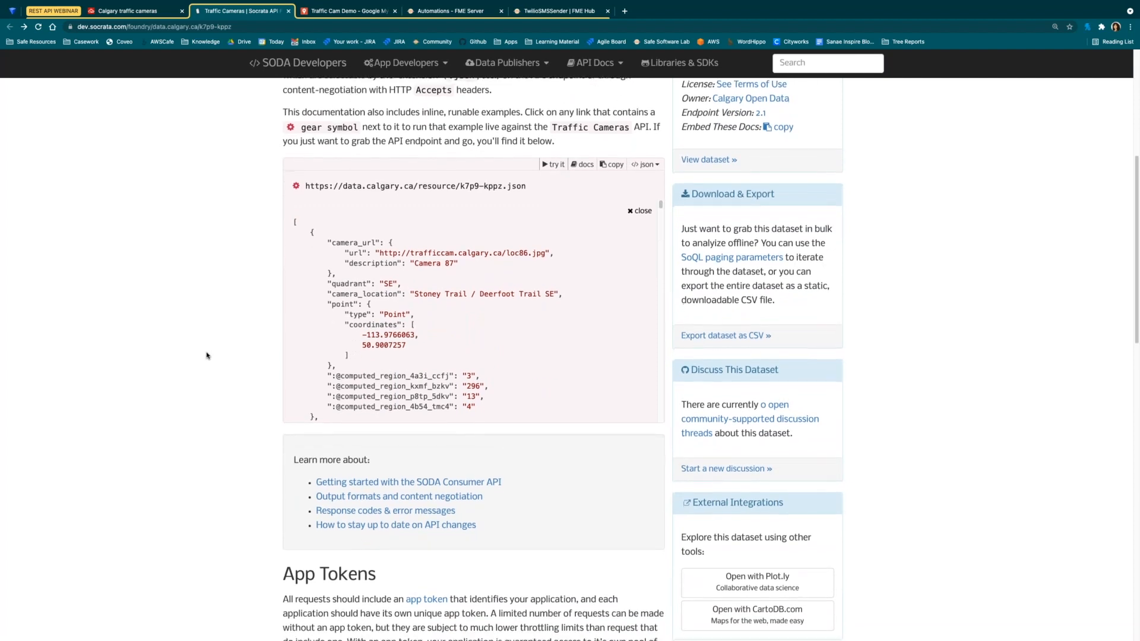
{"action": "scroll", "coordinate": [209, 354], "scroll_direction": "down", "scroll_amount": 1}
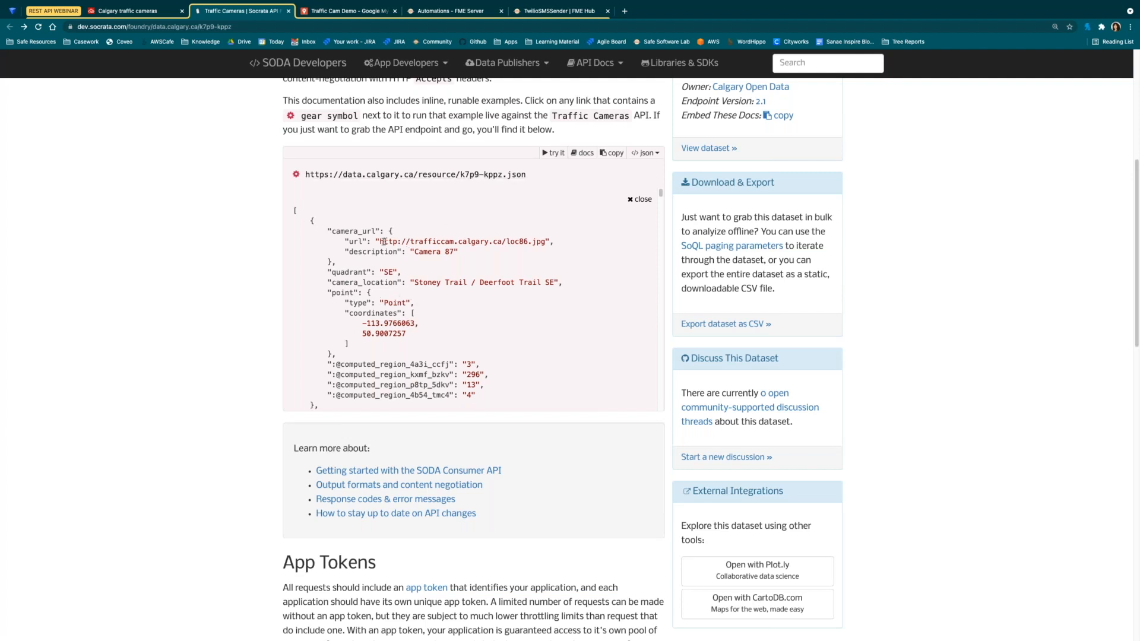
{"action": "left_click_drag", "start_coordinate": [380, 242], "coordinate": [543, 242]}
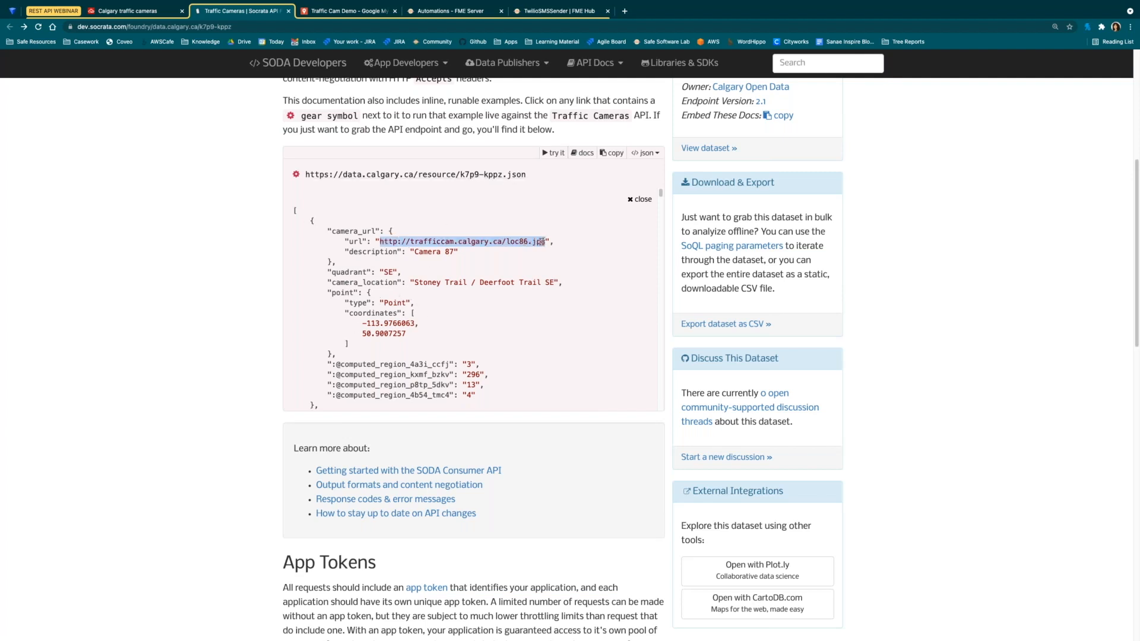
{"action": "right_click", "coordinate": [541, 241]}
{"action": "left_click", "coordinate": [594, 278]}
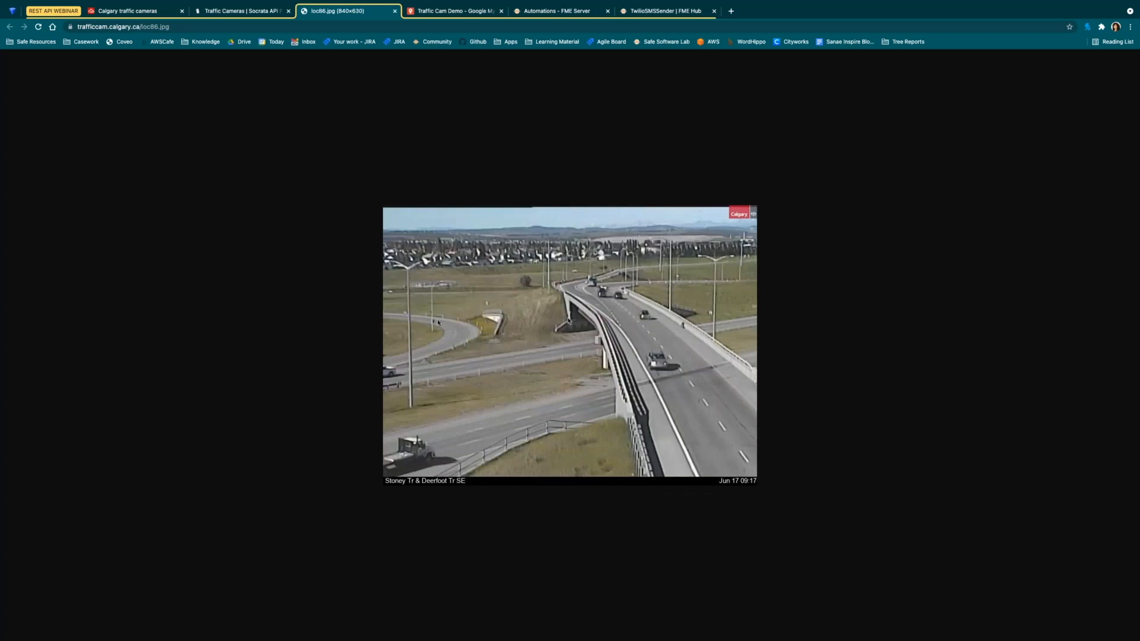
{"action": "left_click", "coordinate": [395, 10]}
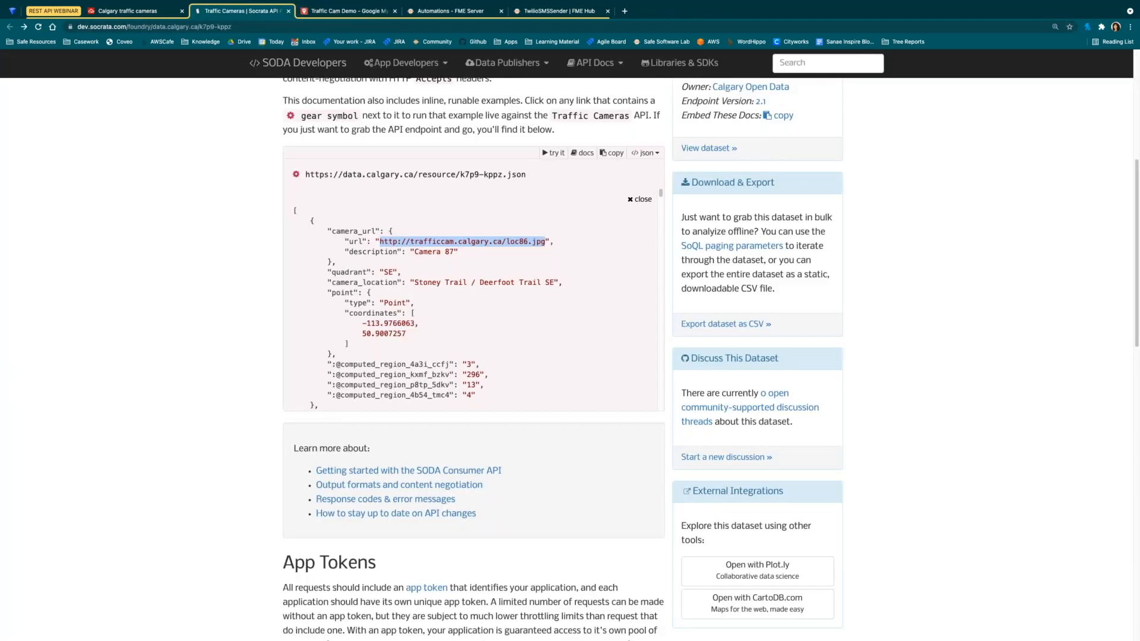
Expand the point field in the API's field list and examine its query options and example request
{"action": "scroll", "coordinate": [135, 270], "scroll_direction": "down", "scroll_amount": 4}
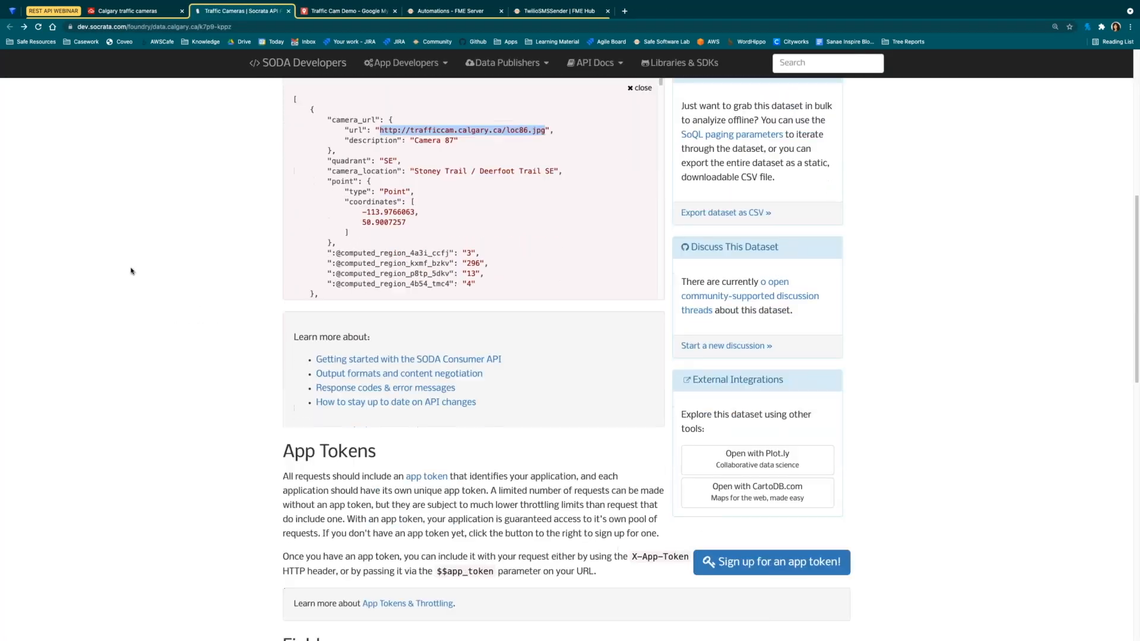
{"action": "scroll", "coordinate": [132, 271], "scroll_direction": "down", "scroll_amount": 10}
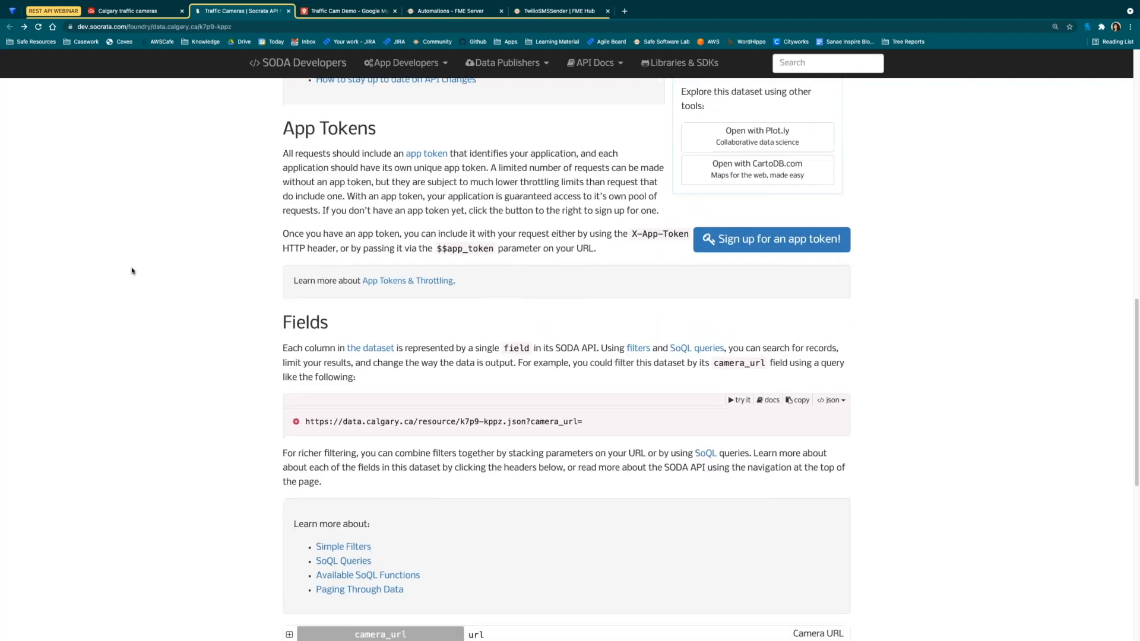
{"action": "scroll", "coordinate": [139, 293], "scroll_direction": "down", "scroll_amount": 2}
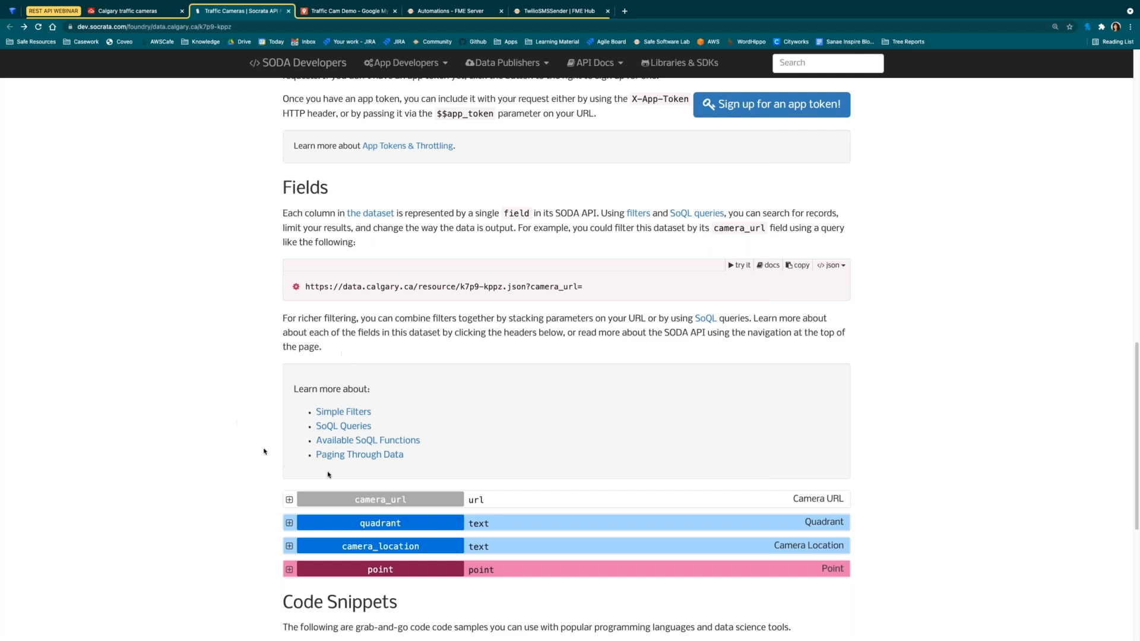
{"action": "scroll", "coordinate": [379, 498], "scroll_direction": "down", "scroll_amount": 1}
{"action": "scroll", "coordinate": [379, 497], "scroll_direction": "down", "scroll_amount": 4}
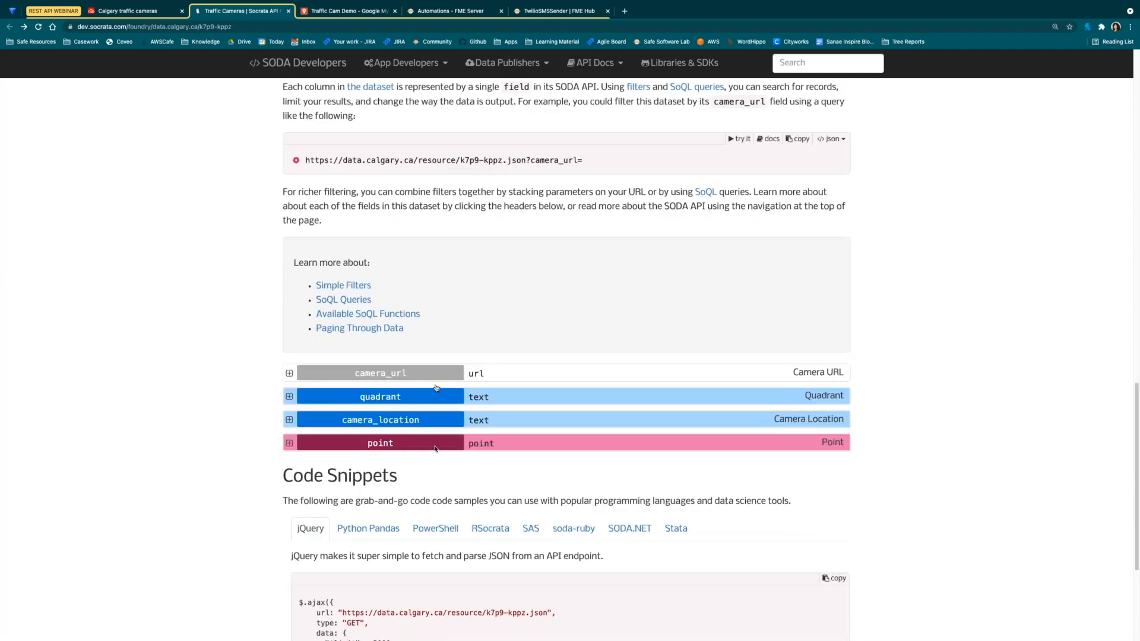
{"action": "scroll", "coordinate": [300, 468], "scroll_direction": "down", "scroll_amount": 1}
{"action": "scroll", "coordinate": [298, 453], "scroll_direction": "down", "scroll_amount": 1}
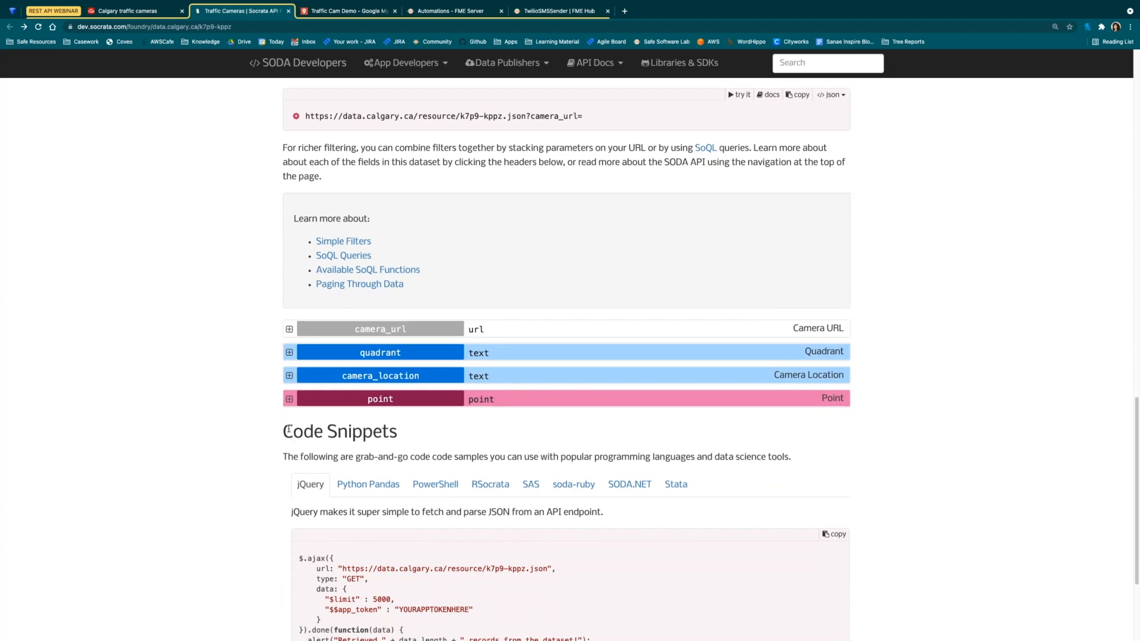
{"action": "left_click", "coordinate": [290, 400]}
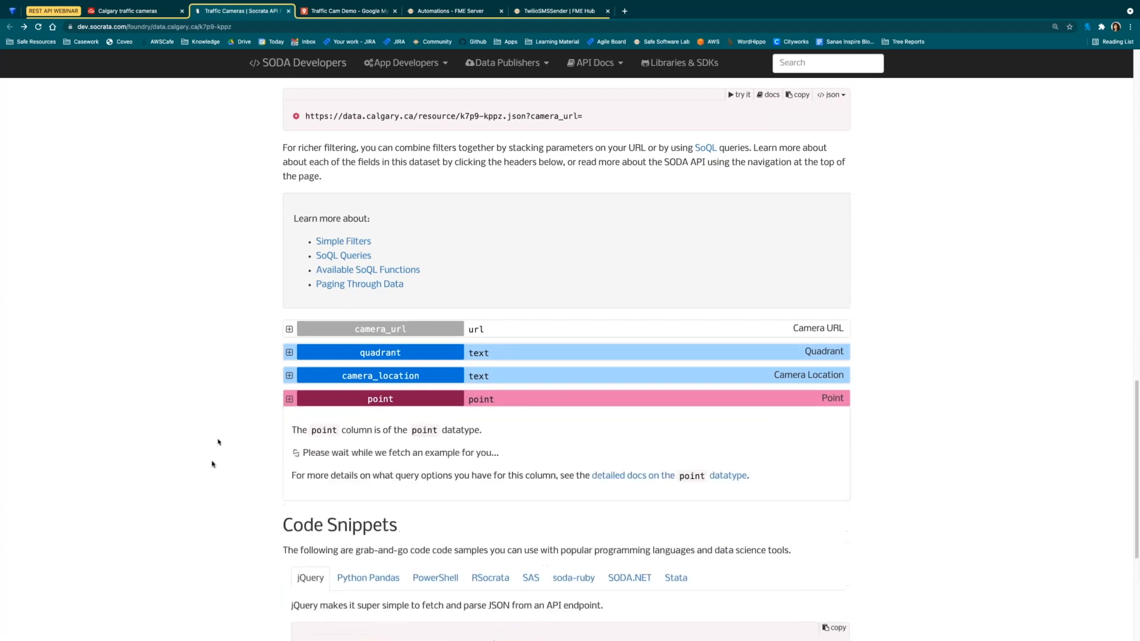
{"action": "scroll", "coordinate": [212, 464], "scroll_direction": "down", "scroll_amount": 1}
{"action": "scroll", "coordinate": [213, 464], "scroll_direction": "down", "scroll_amount": 3}
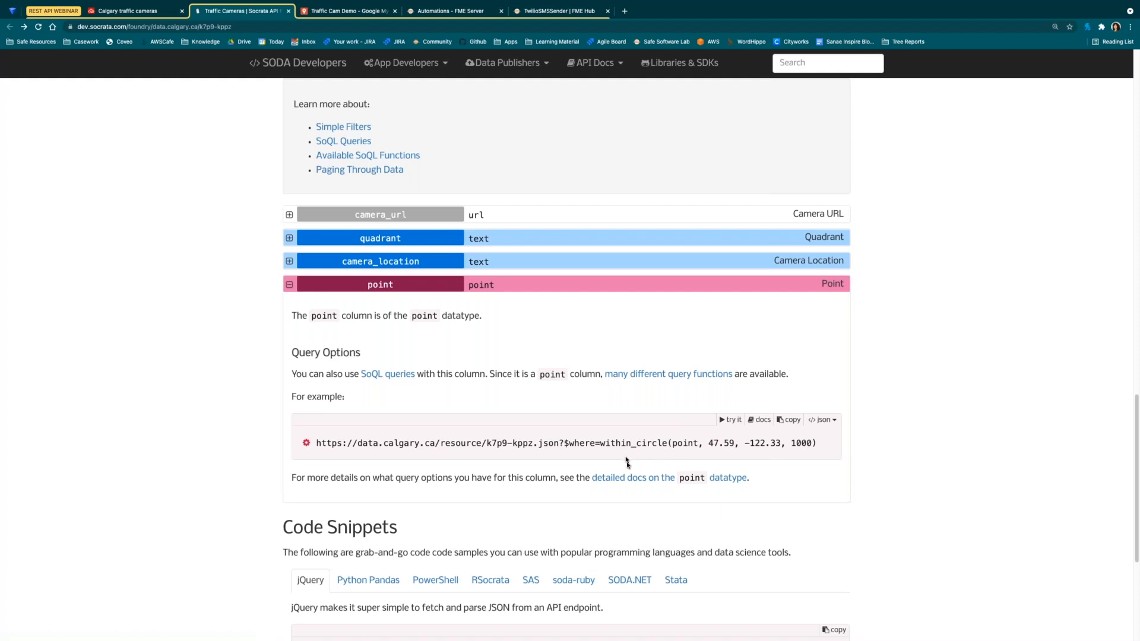
Open the detailed docs on the point datatype and examine the operators and functions available for Point fields
{"action": "left_click", "coordinate": [650, 479]}
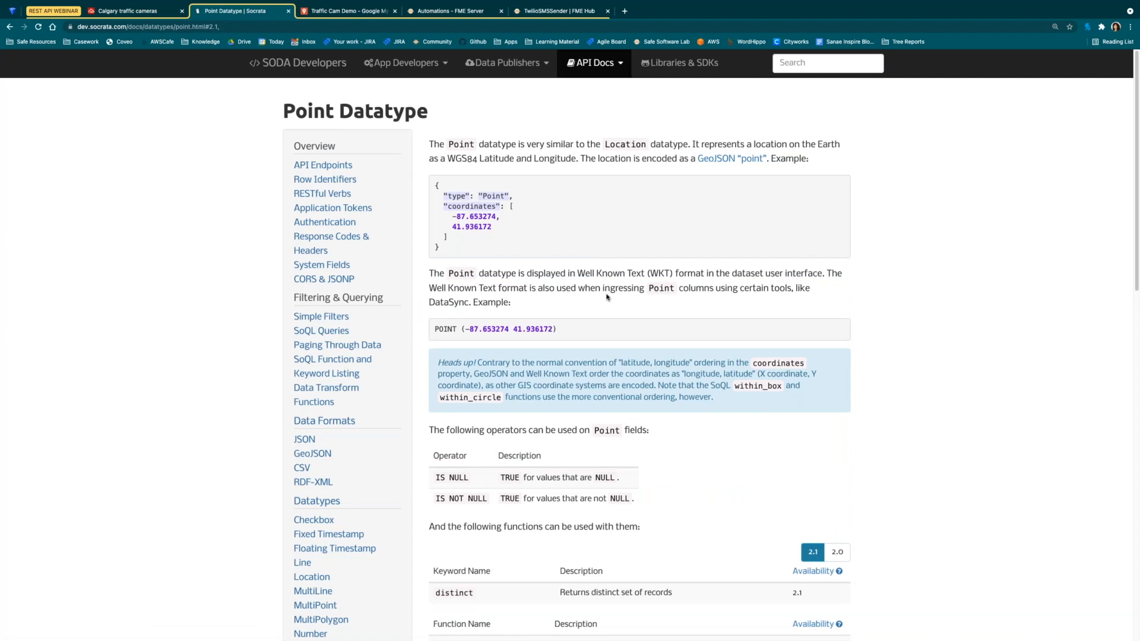
{"action": "scroll", "coordinate": [618, 315], "scroll_direction": "down", "scroll_amount": 1}
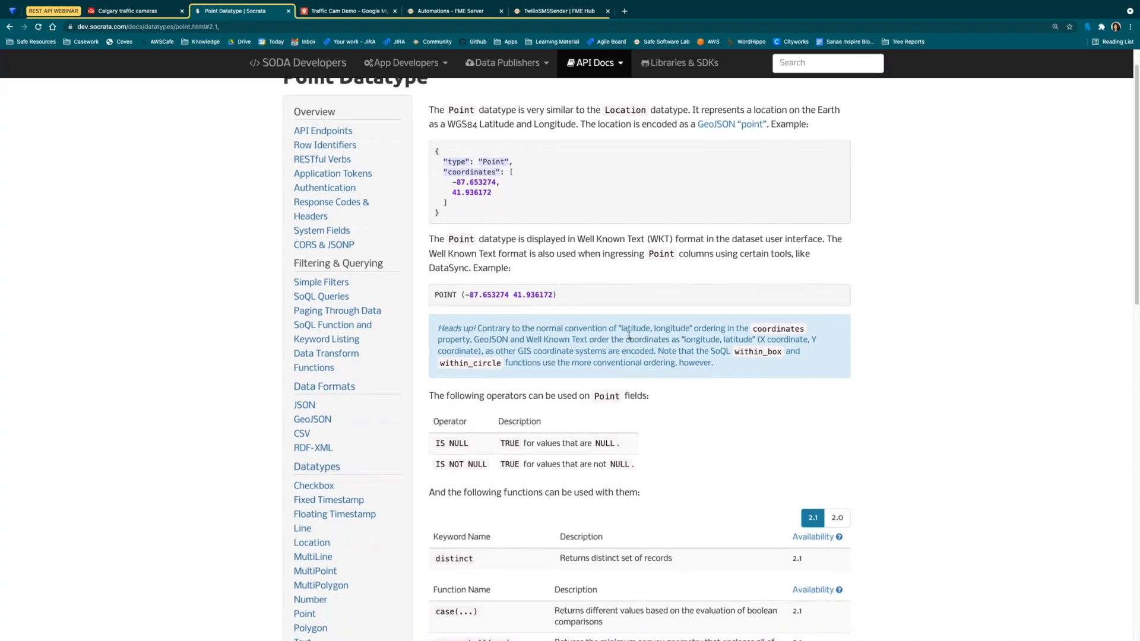
{"action": "scroll", "coordinate": [628, 335], "scroll_direction": "down", "scroll_amount": 2}
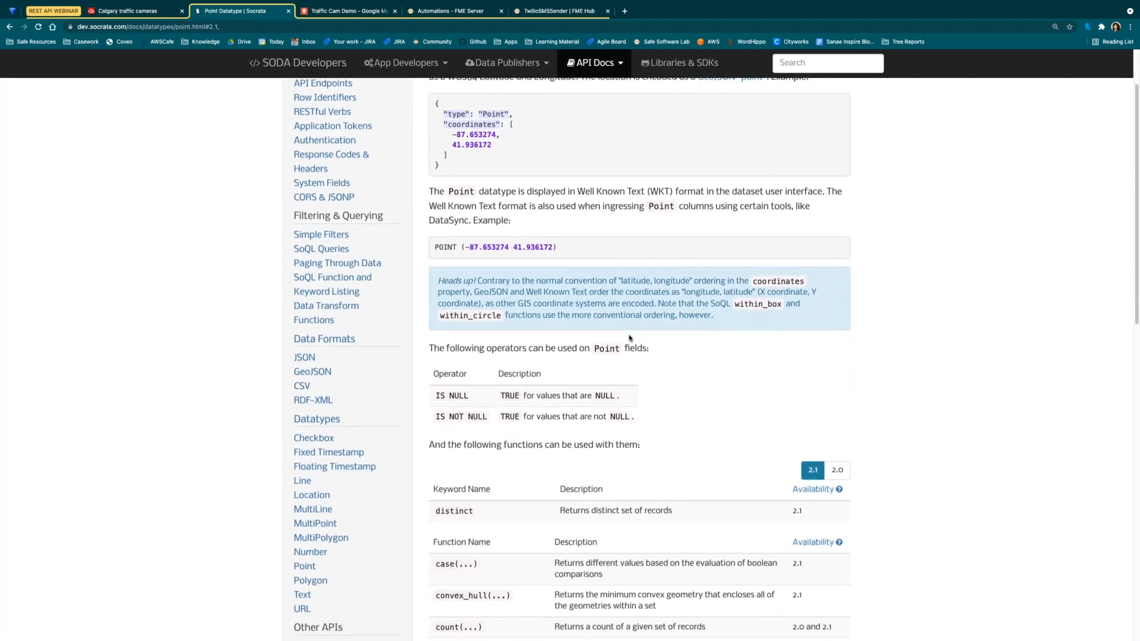
{"action": "scroll", "coordinate": [630, 338], "scroll_direction": "down", "scroll_amount": 1}
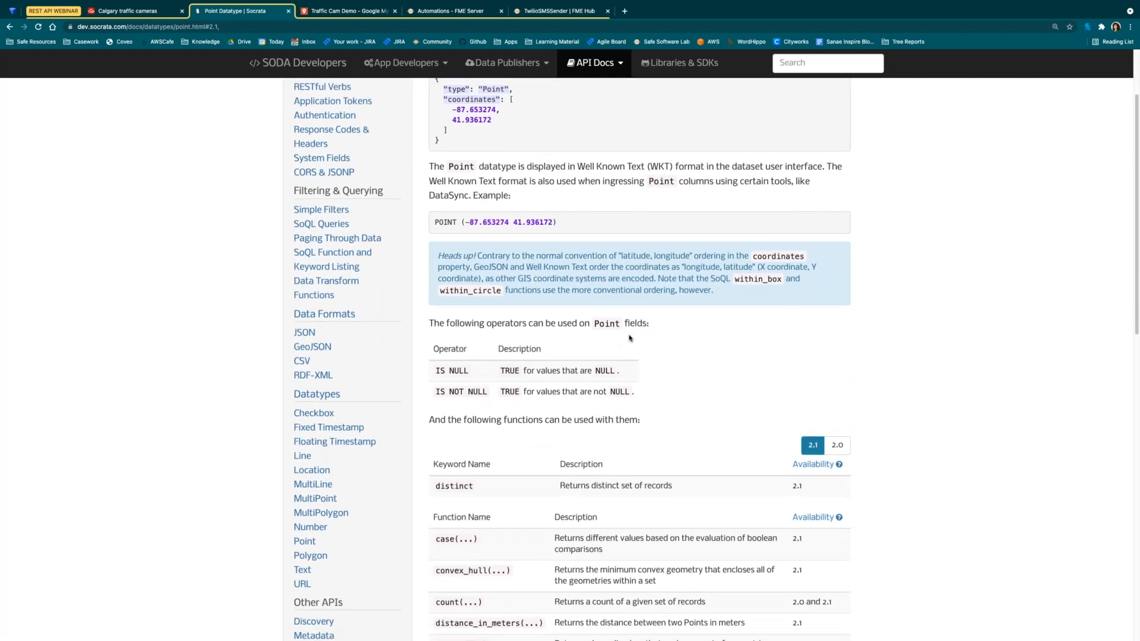
{"action": "scroll", "coordinate": [630, 338], "scroll_direction": "down", "scroll_amount": 1}
{"action": "scroll", "coordinate": [630, 338], "scroll_direction": "down", "scroll_amount": 3}
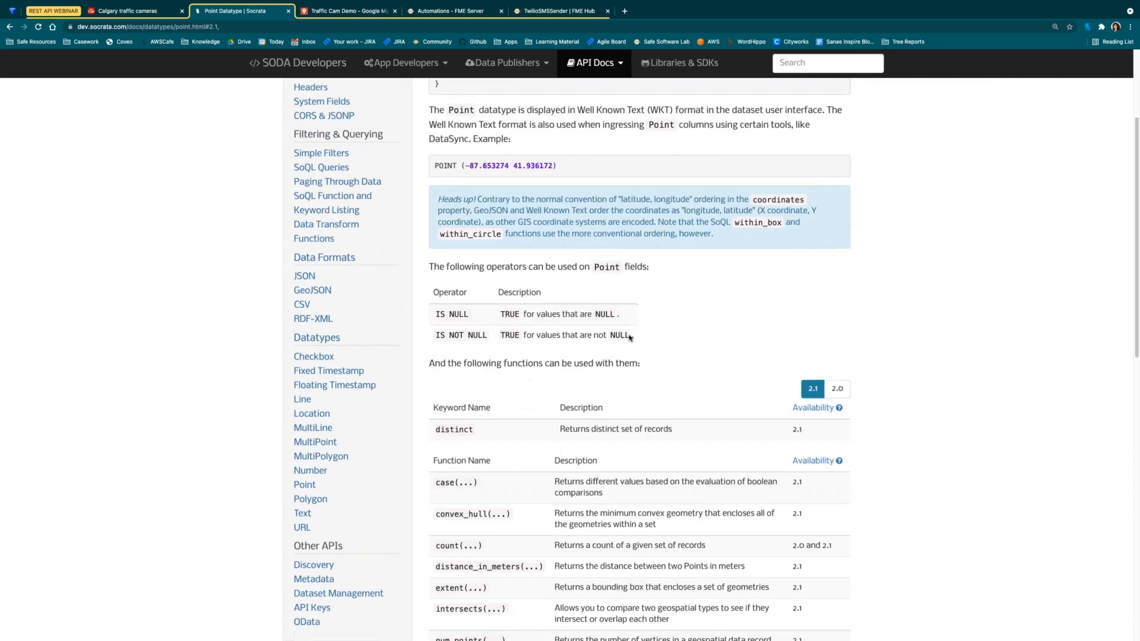
{"action": "scroll", "coordinate": [630, 338], "scroll_direction": "down", "scroll_amount": 3}
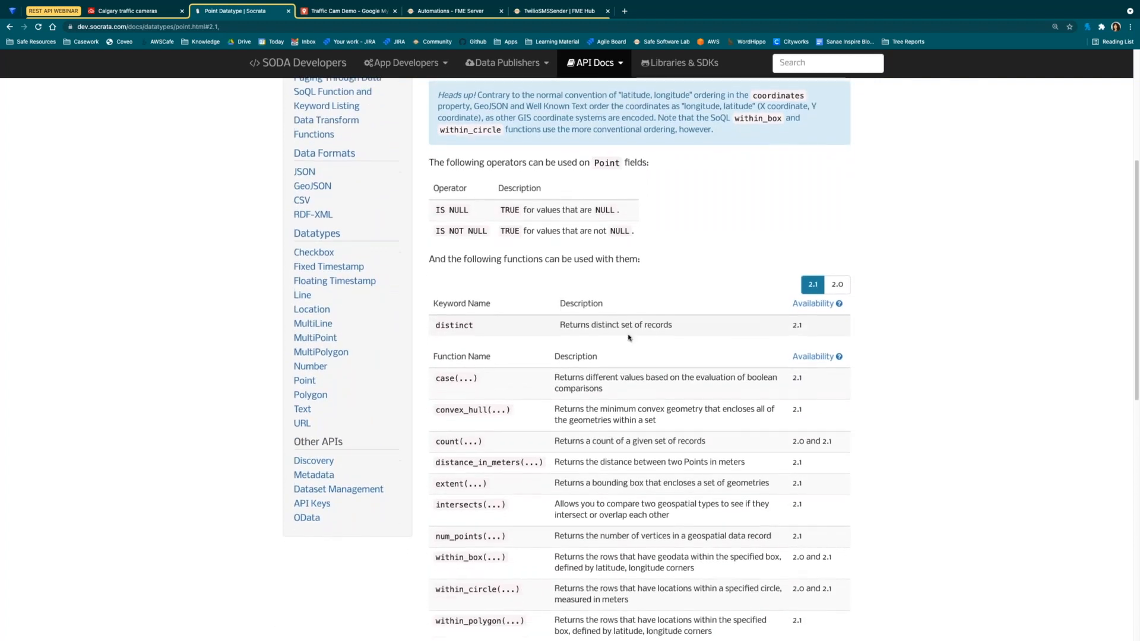
{"action": "scroll", "coordinate": [630, 338], "scroll_direction": "down", "scroll_amount": 1}
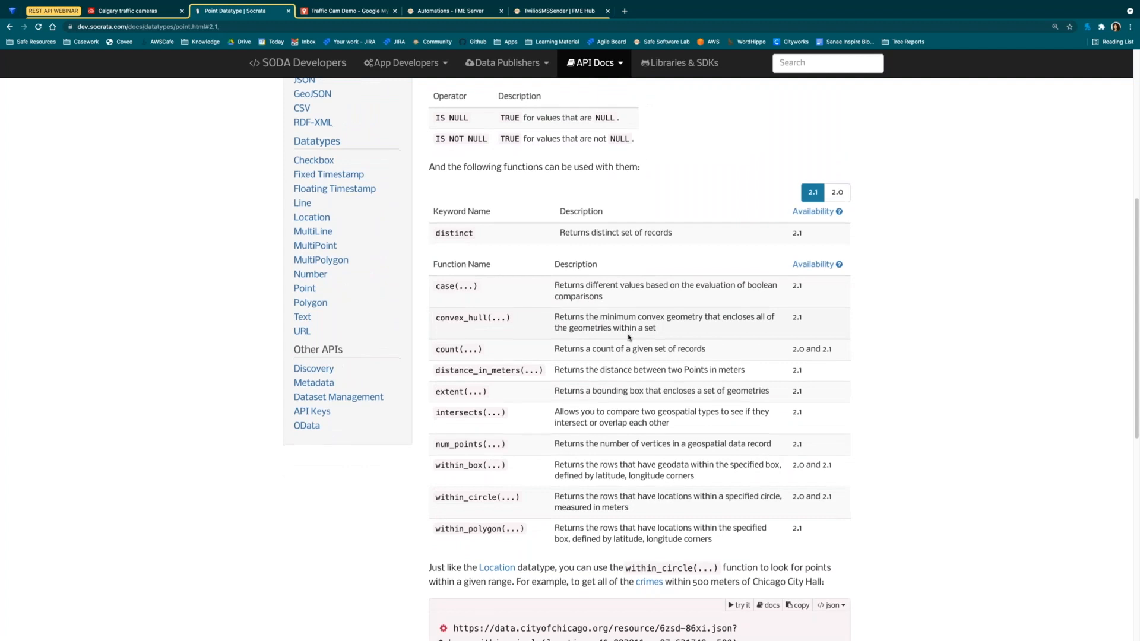
{"action": "scroll", "coordinate": [620, 362], "scroll_direction": "down", "scroll_amount": 1}
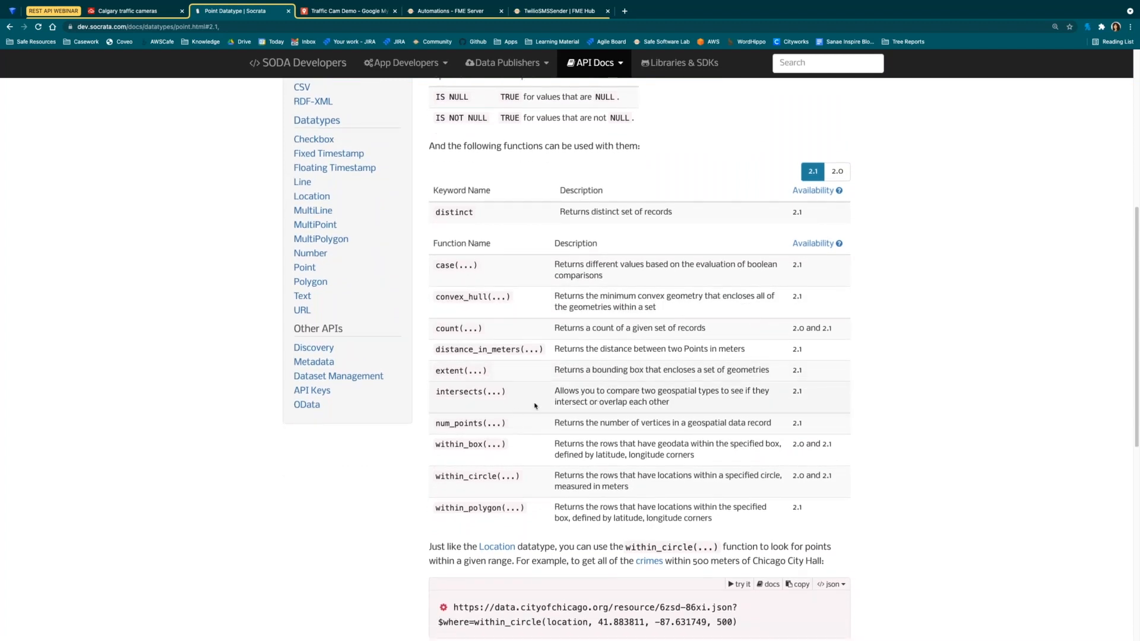
Open the within_polygon(...) function documentation and examine its parameters, Well-Known Text multipolygon format and example request
{"action": "left_click", "coordinate": [475, 509]}
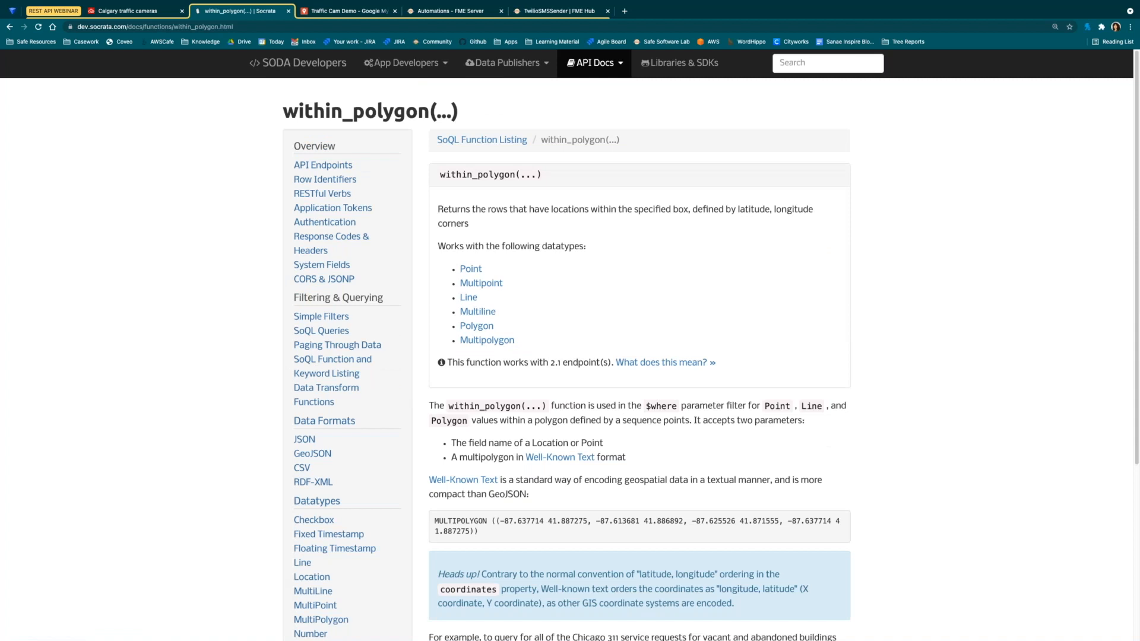
{"action": "scroll", "coordinate": [630, 306], "scroll_direction": "down", "scroll_amount": 1}
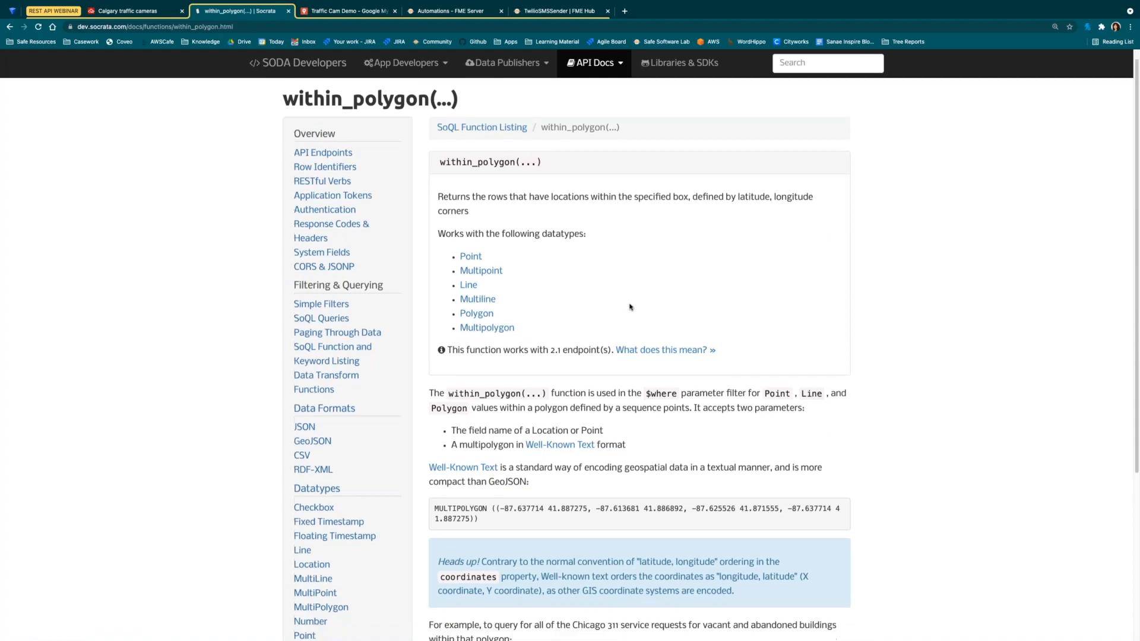
{"action": "scroll", "coordinate": [631, 307], "scroll_direction": "down", "scroll_amount": 1}
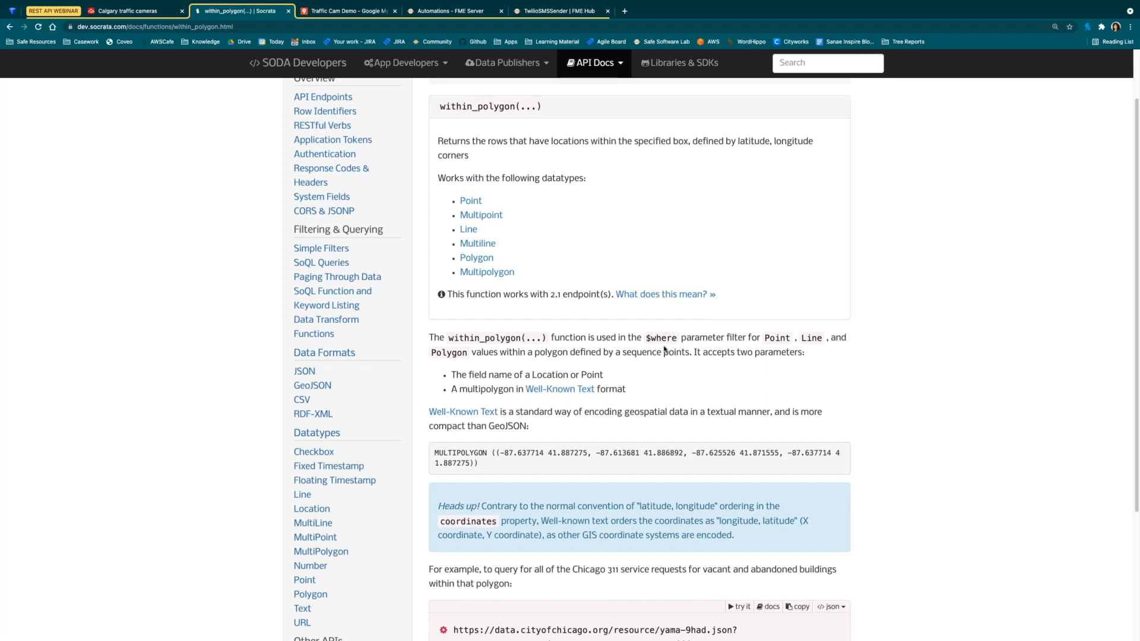
{"action": "scroll", "coordinate": [664, 350], "scroll_direction": "down", "scroll_amount": 1}
{"action": "scroll", "coordinate": [660, 348], "scroll_direction": "down", "scroll_amount": 1}
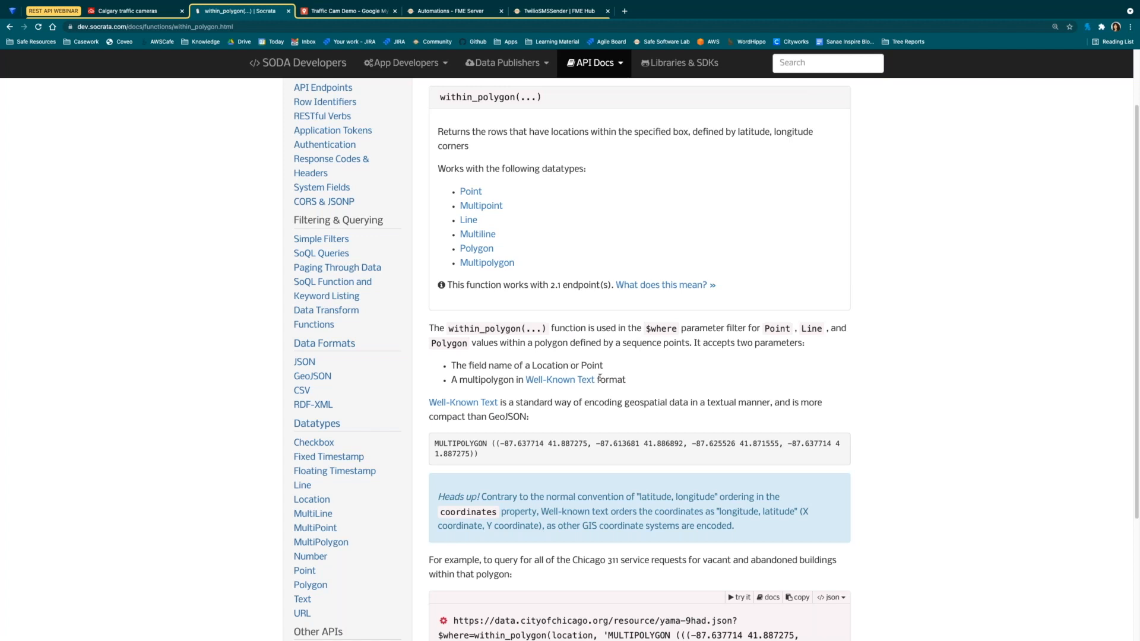
{"action": "scroll", "coordinate": [600, 378], "scroll_direction": "down", "scroll_amount": 1}
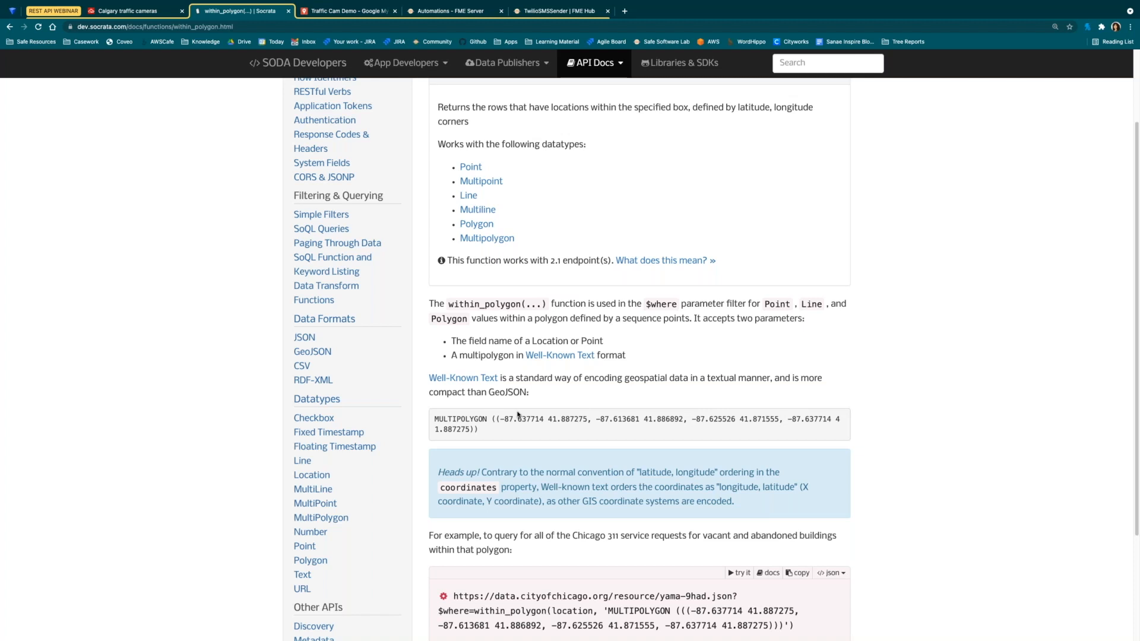
{"action": "scroll", "coordinate": [518, 414], "scroll_direction": "down", "scroll_amount": 3}
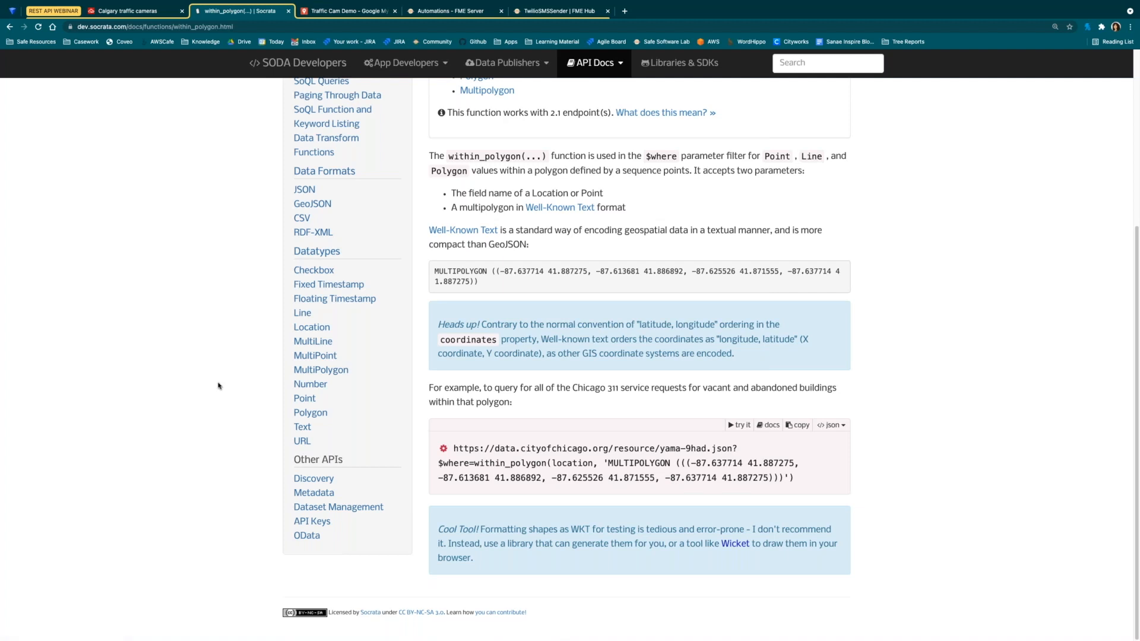
Switch to the FME Workbench workspace and inspect the GeometryReplacer output, highlighting the routes of trips B and D
{"action": "key", "text": "ctrl+Up"}
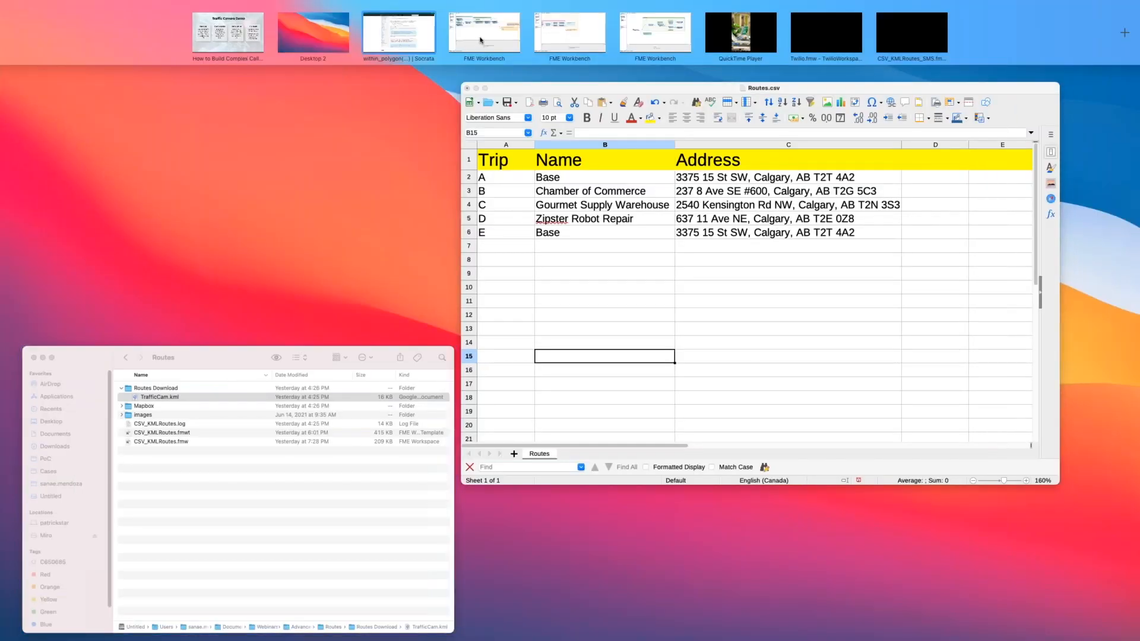
{"action": "left_click", "coordinate": [481, 40]}
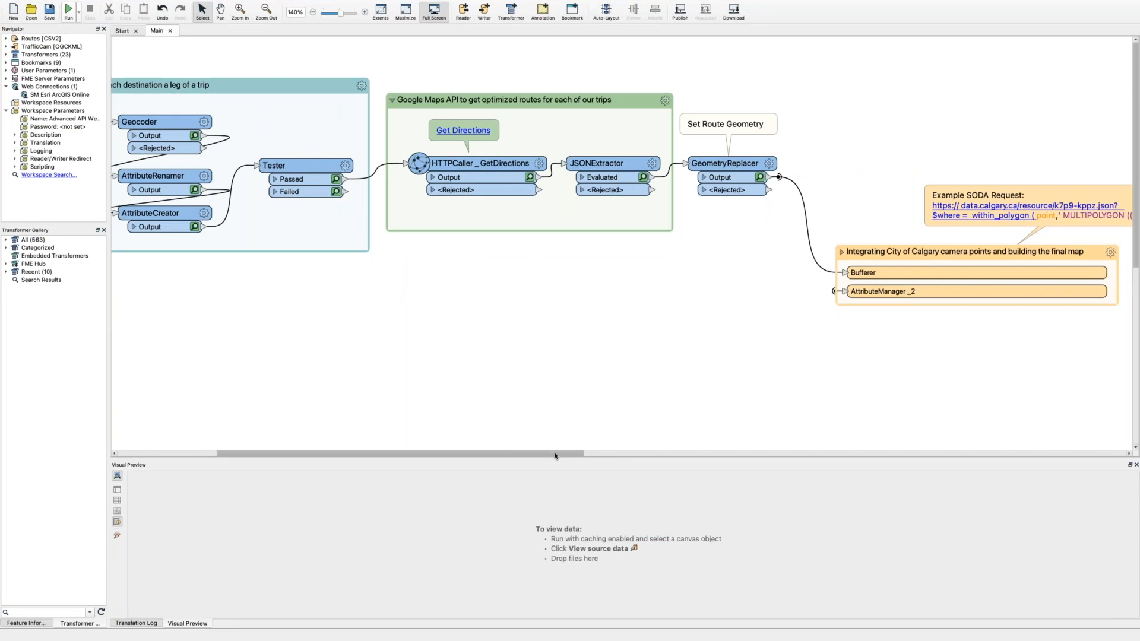
{"action": "left_click_drag", "start_coordinate": [555, 456], "coordinate": [689, 456]}
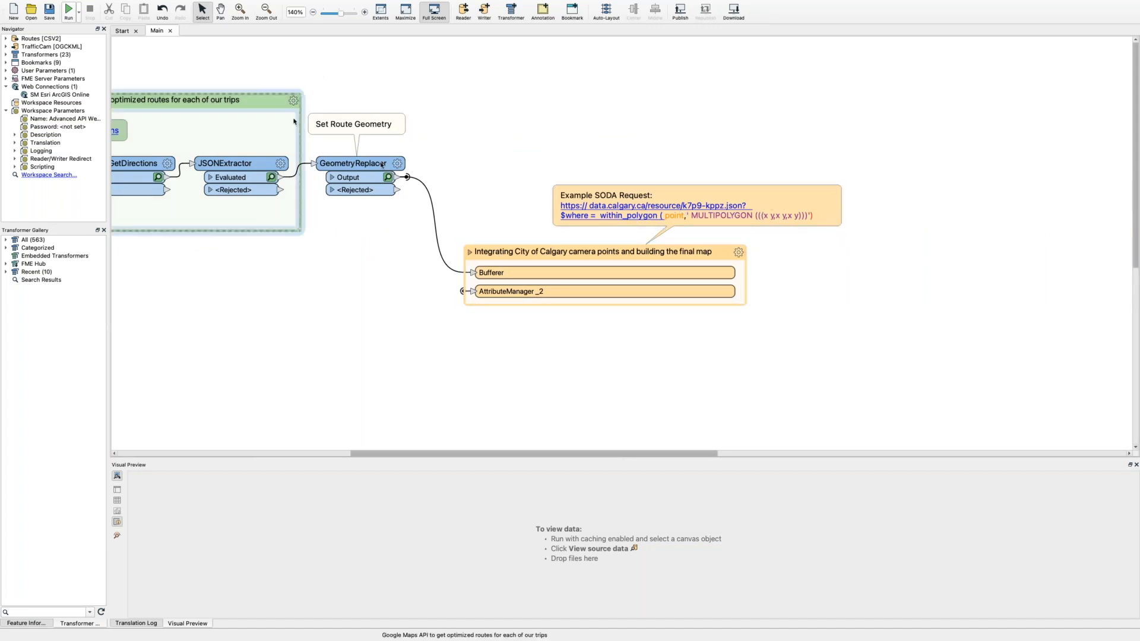
{"action": "left_click", "coordinate": [388, 177]}
{"action": "left_click", "coordinate": [322, 514]}
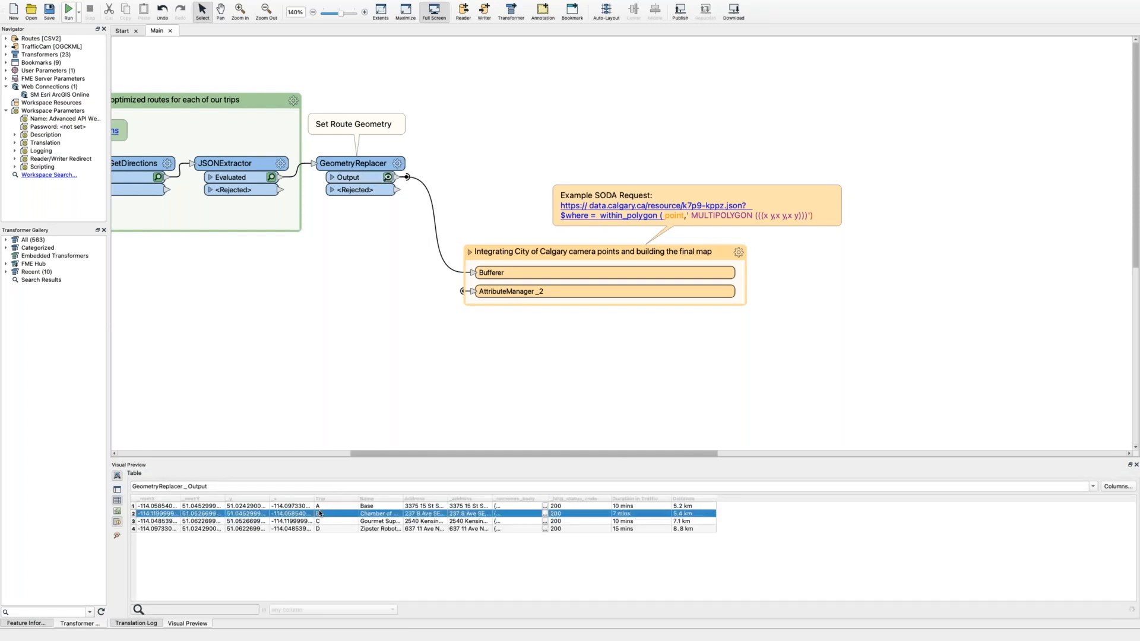
{"action": "left_click", "coordinate": [314, 529]}
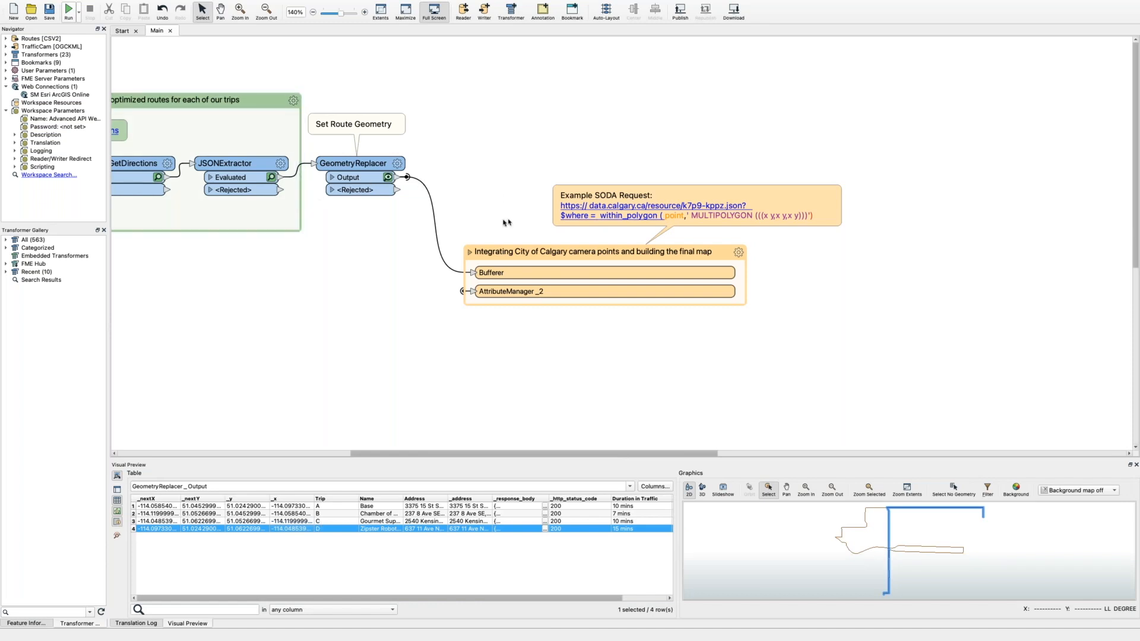
Expand the City of Calgary camera integration bookmark, and review the Bufferer's parameters and its buffered route for each trip leg
{"action": "left_click", "coordinate": [470, 252]}
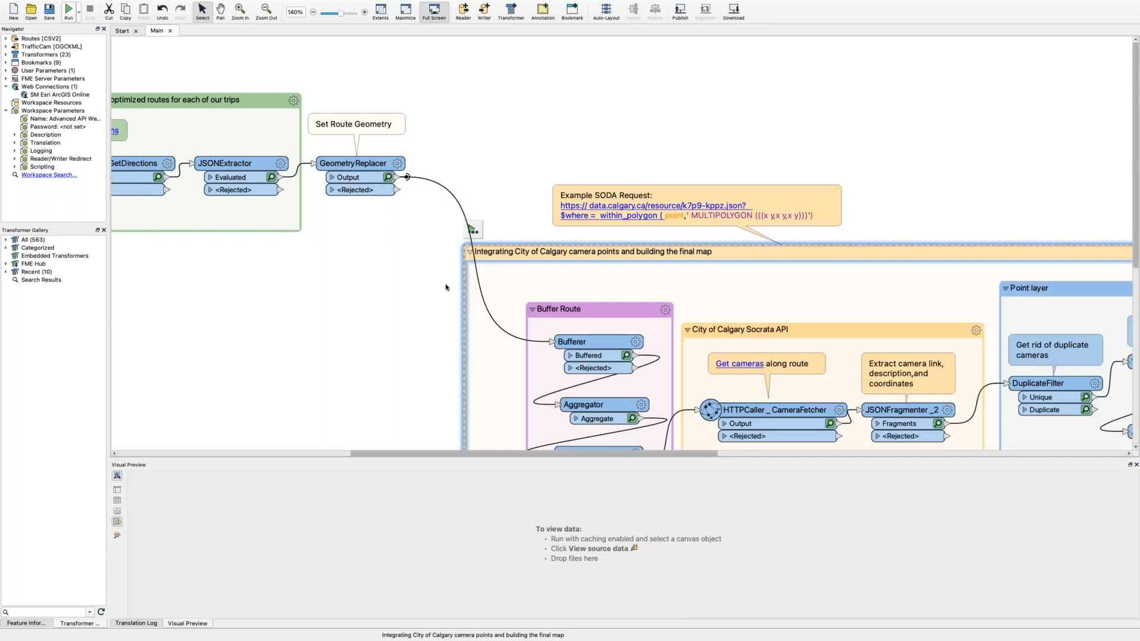
{"action": "scroll", "coordinate": [449, 284], "scroll_direction": "down", "scroll_amount": 3}
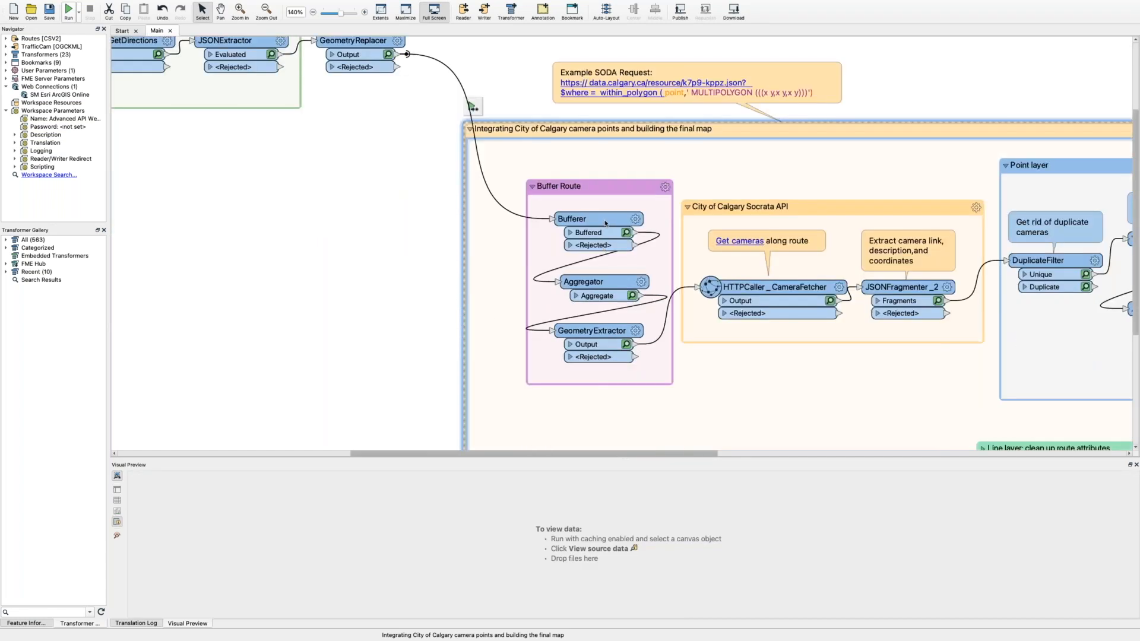
{"action": "double_click", "coordinate": [606, 221]}
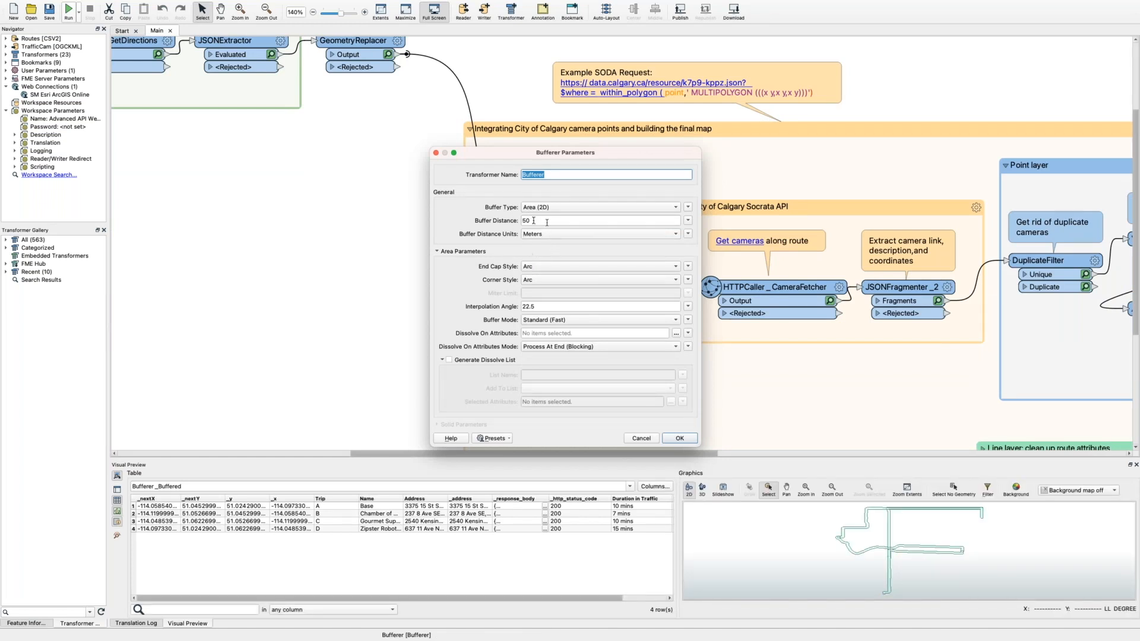
{"action": "left_click", "coordinate": [680, 438]}
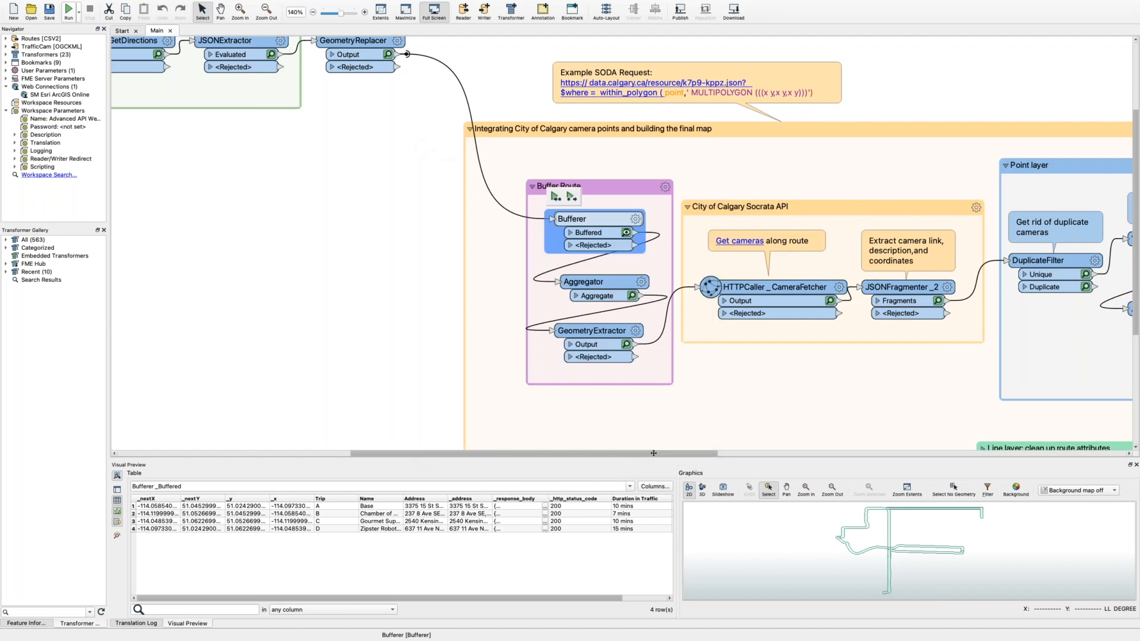
{"action": "left_click", "coordinate": [511, 514]}
{"action": "left_click", "coordinate": [508, 522]}
{"action": "left_click", "coordinate": [510, 507]}
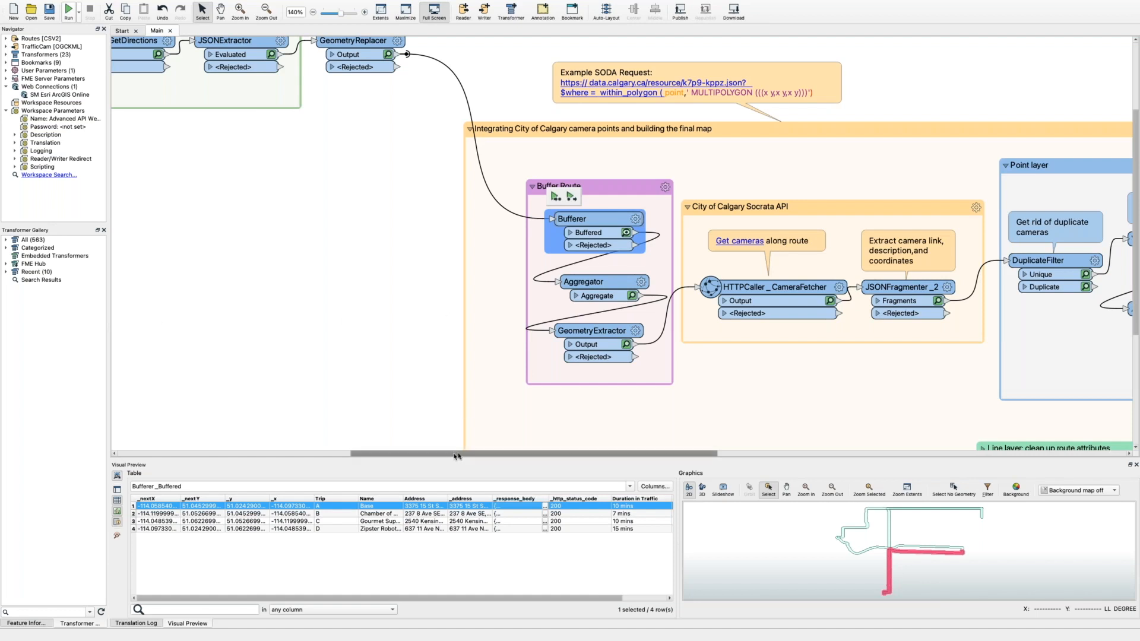
Review the Aggregator's parameters, including its Group By attribute and geometry mode, and accept them
{"action": "scroll", "coordinate": [457, 456], "scroll_direction": "right", "scroll_amount": 5}
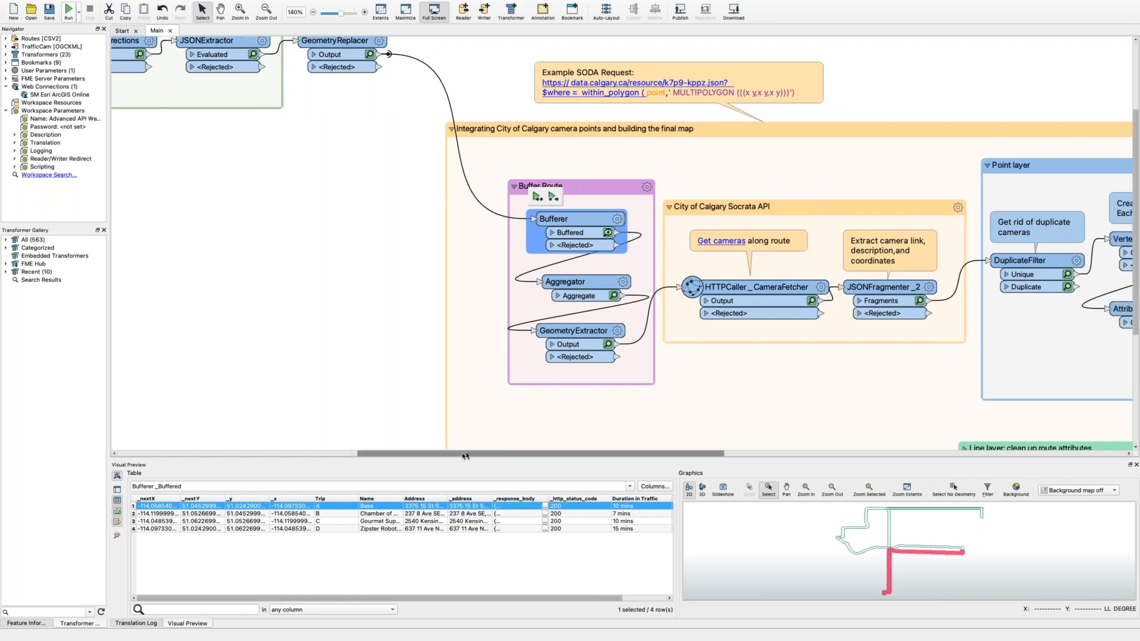
{"action": "double_click", "coordinate": [555, 284]}
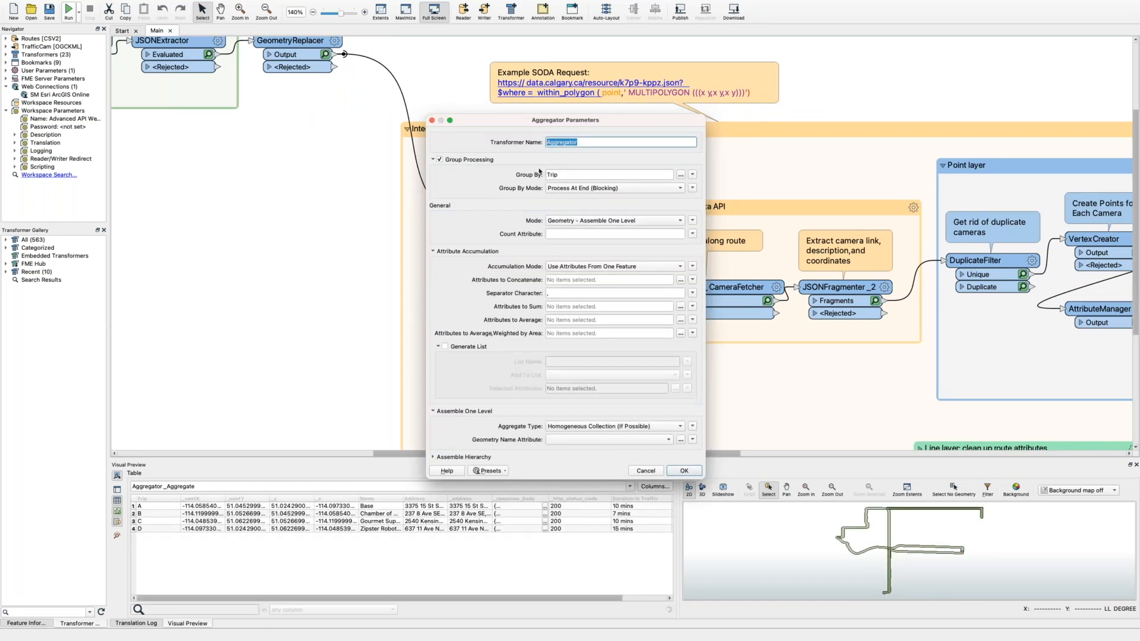
{"action": "left_click", "coordinate": [692, 471]}
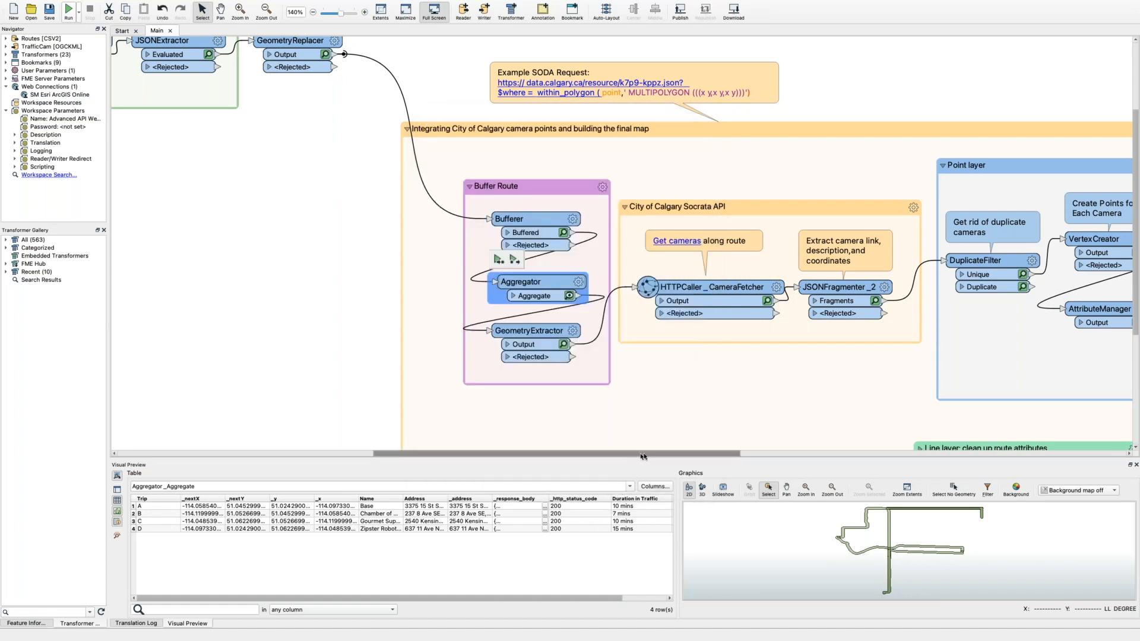
Review the GeometryExtractor's output and parameters, browse the geometry encodings and keep OGC Well Known Text
{"action": "scroll", "coordinate": [643, 456], "scroll_direction": "right", "scroll_amount": 5}
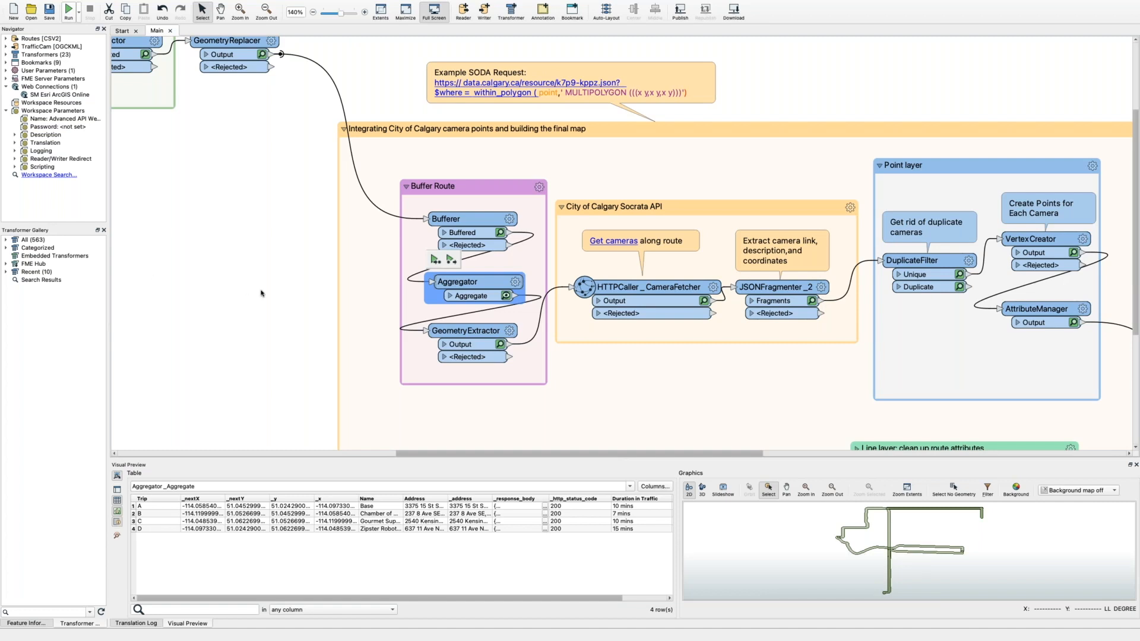
{"action": "left_click", "coordinate": [478, 332]}
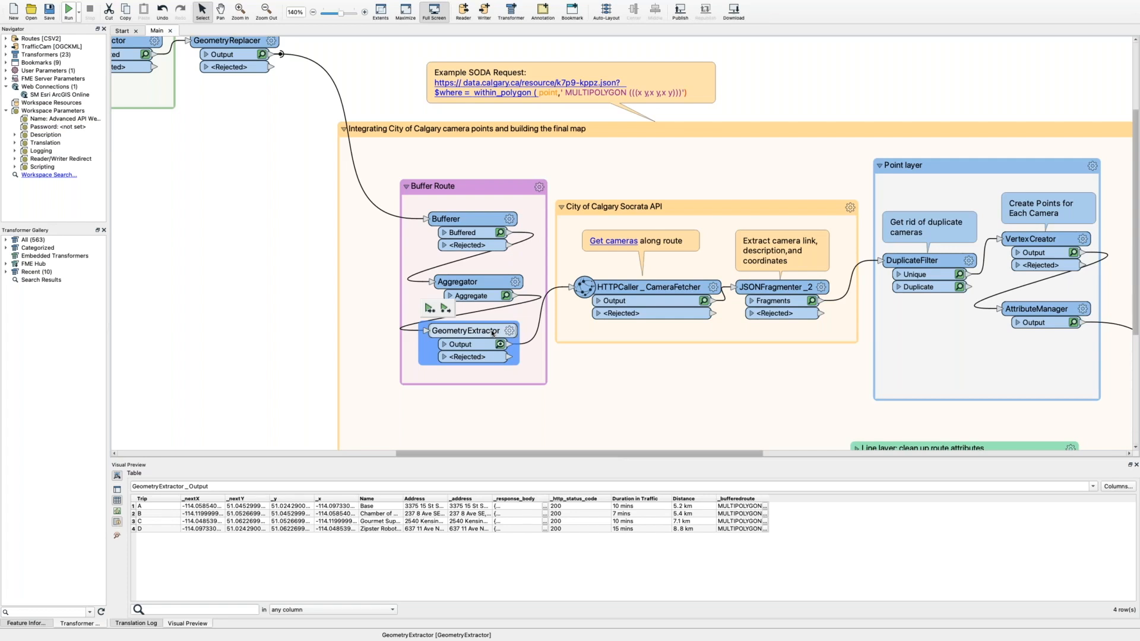
{"action": "double_click", "coordinate": [492, 333]}
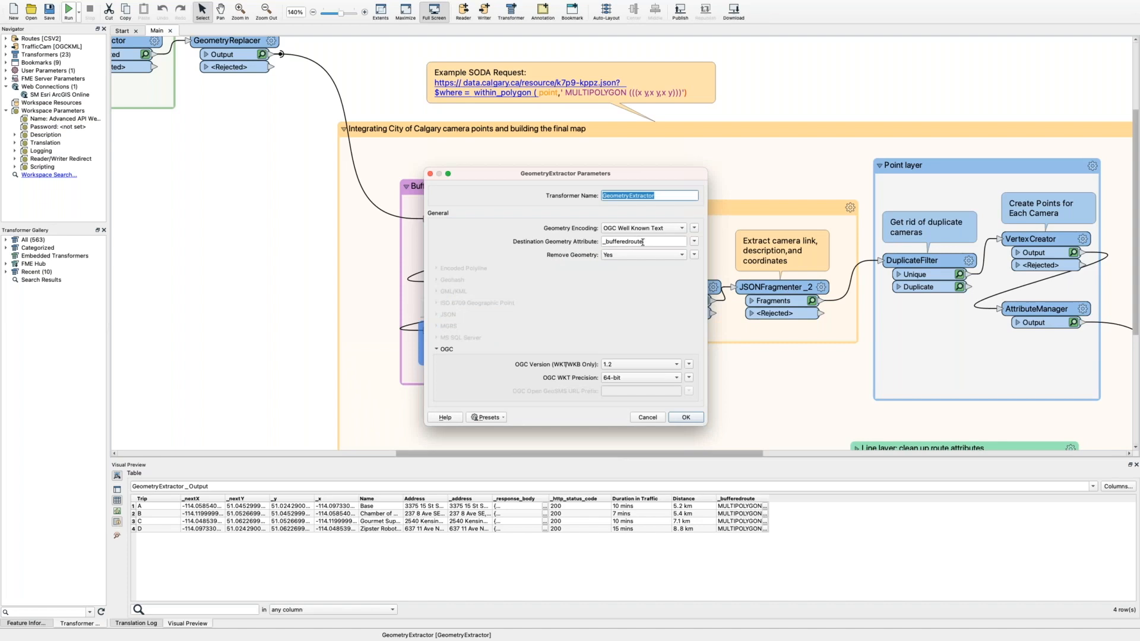
{"action": "left_click", "coordinate": [646, 229]}
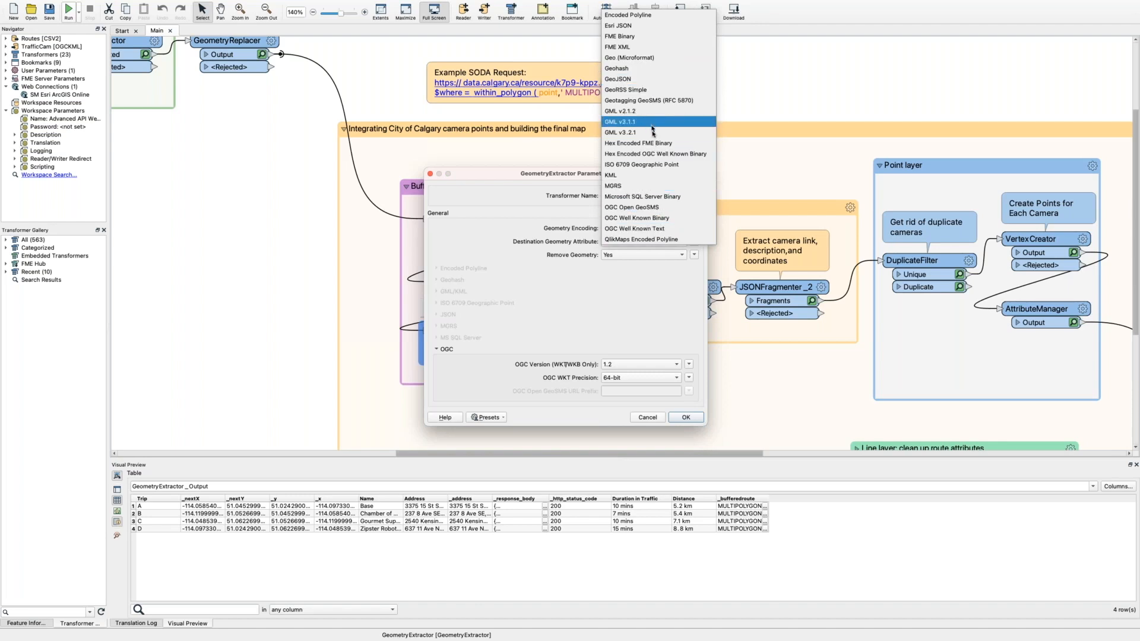
{"action": "left_click", "coordinate": [653, 229]}
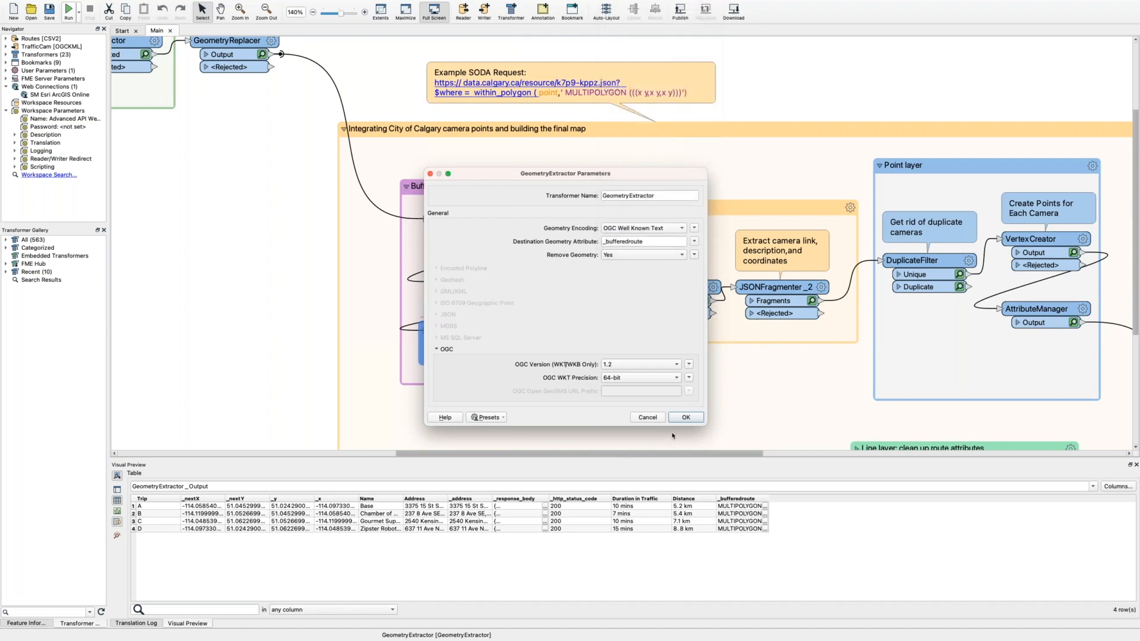
{"action": "left_click", "coordinate": [685, 418]}
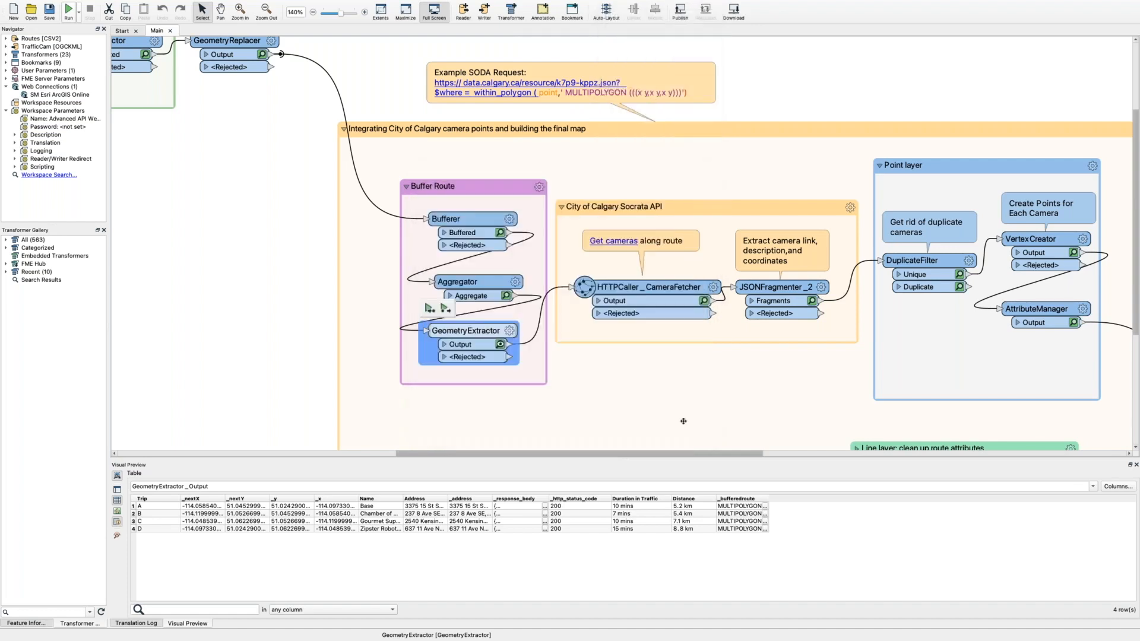
Open trip A's _bufferedroute value from the GeometryExtractor output as wrapped plain text, read through its coordinates and close it
{"action": "double_click", "coordinate": [716, 506]}
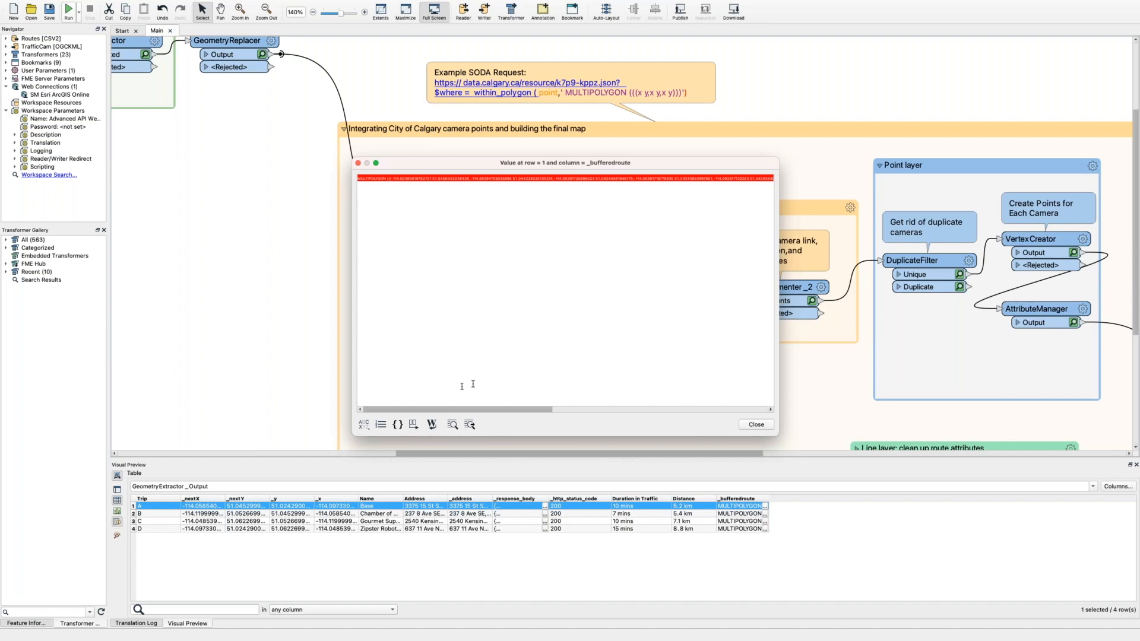
{"action": "left_click", "coordinate": [432, 424]}
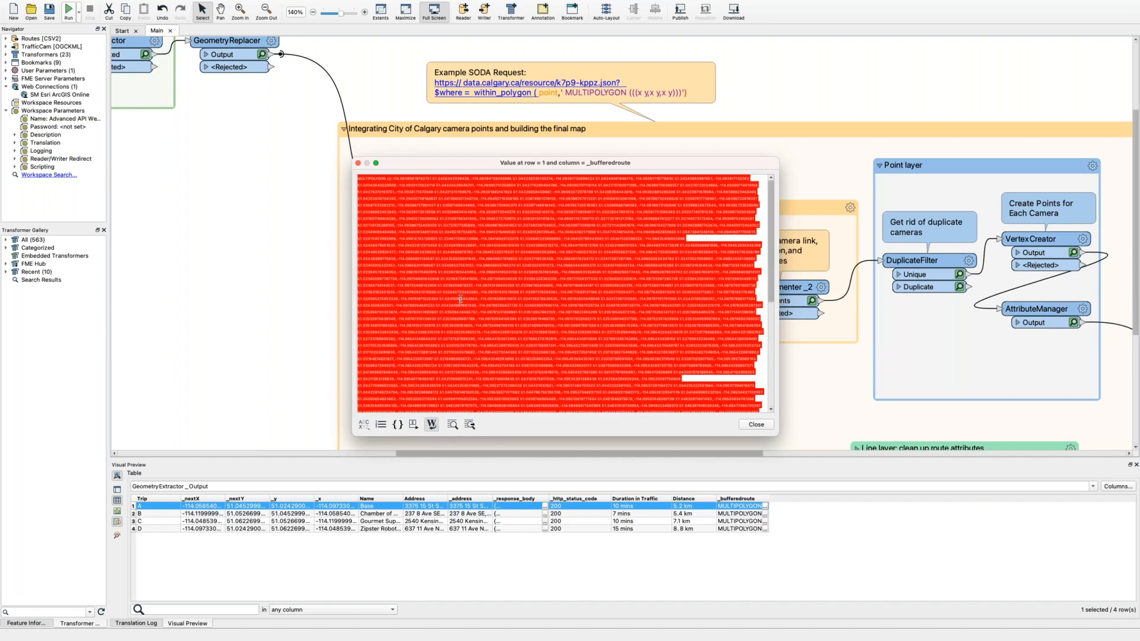
{"action": "left_click", "coordinate": [364, 424]}
{"action": "left_click", "coordinate": [374, 437]}
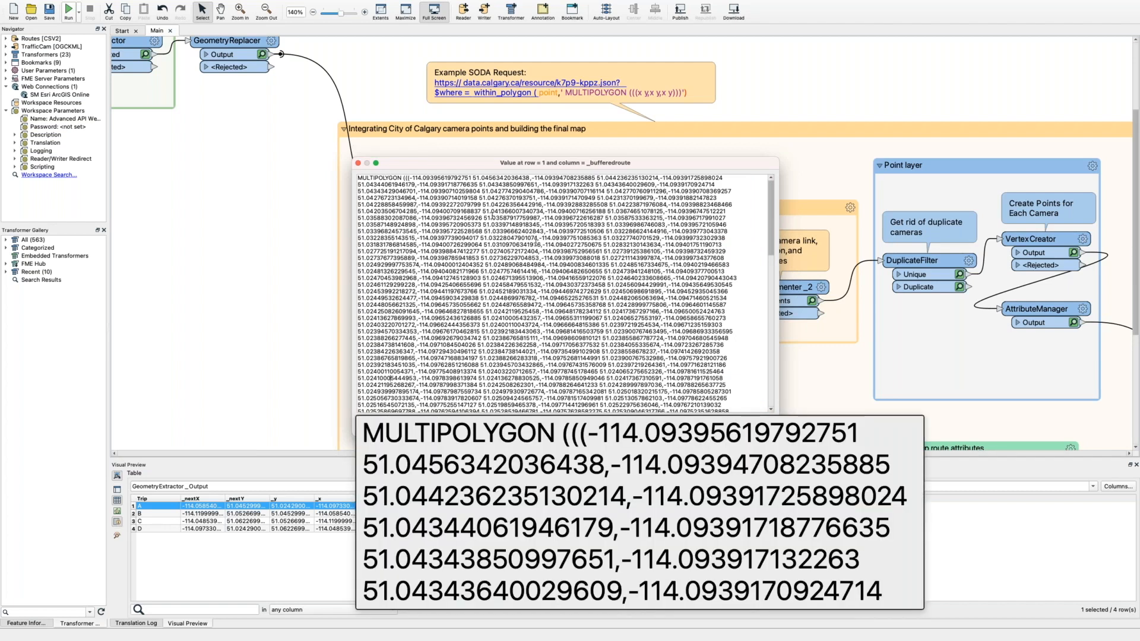
{"action": "scroll", "coordinate": [517, 297], "scroll_direction": "down", "scroll_amount": 5}
{"action": "scroll", "coordinate": [515, 309], "scroll_direction": "down", "scroll_amount": 10}
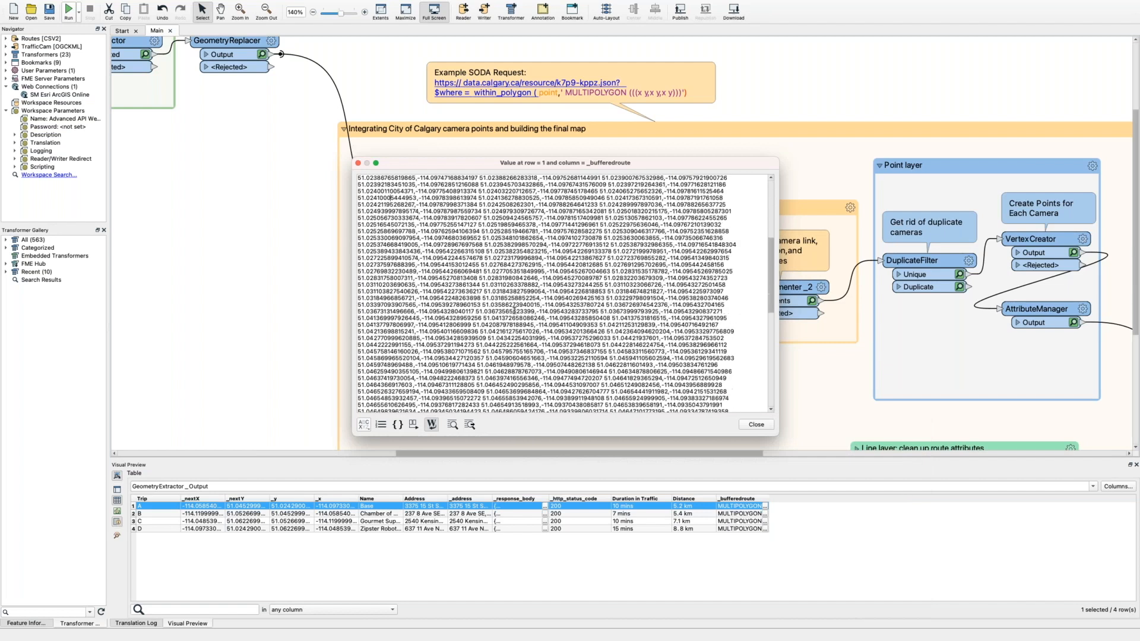
{"action": "scroll", "coordinate": [515, 310], "scroll_direction": "down", "scroll_amount": 10}
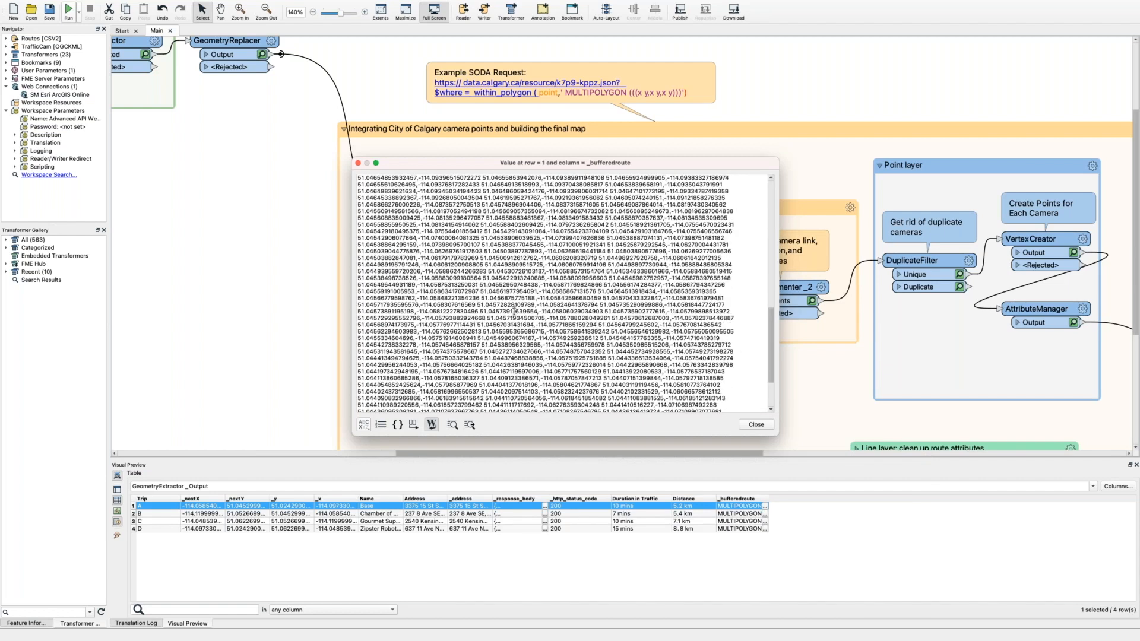
{"action": "scroll", "coordinate": [588, 338], "scroll_direction": "up", "scroll_amount": 15}
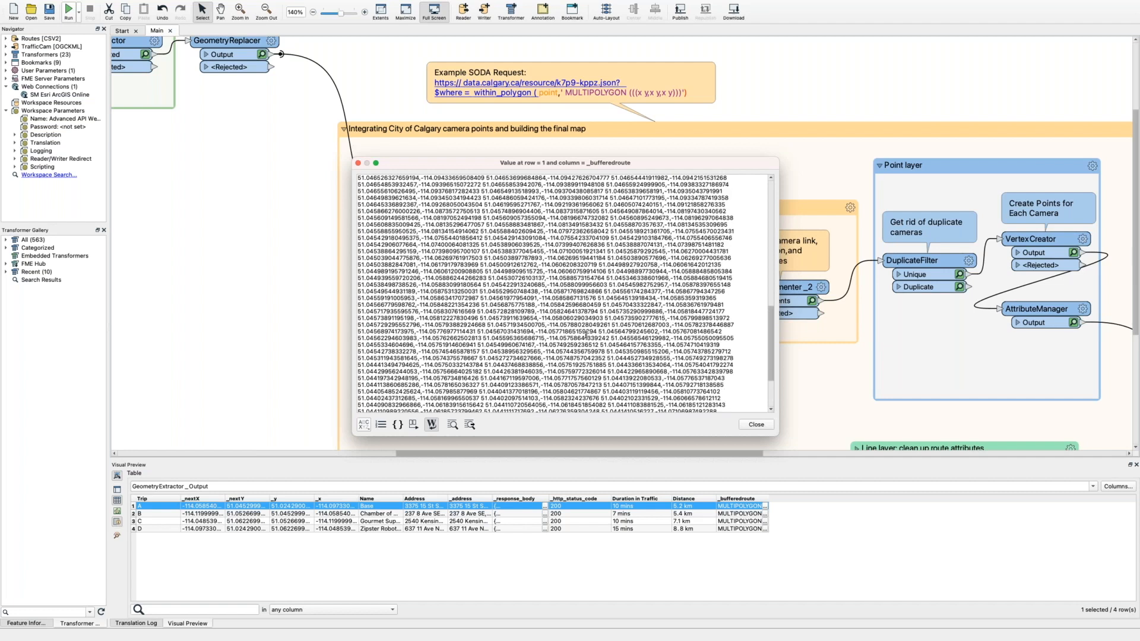
{"action": "scroll", "coordinate": [565, 311], "scroll_direction": "up", "scroll_amount": 8}
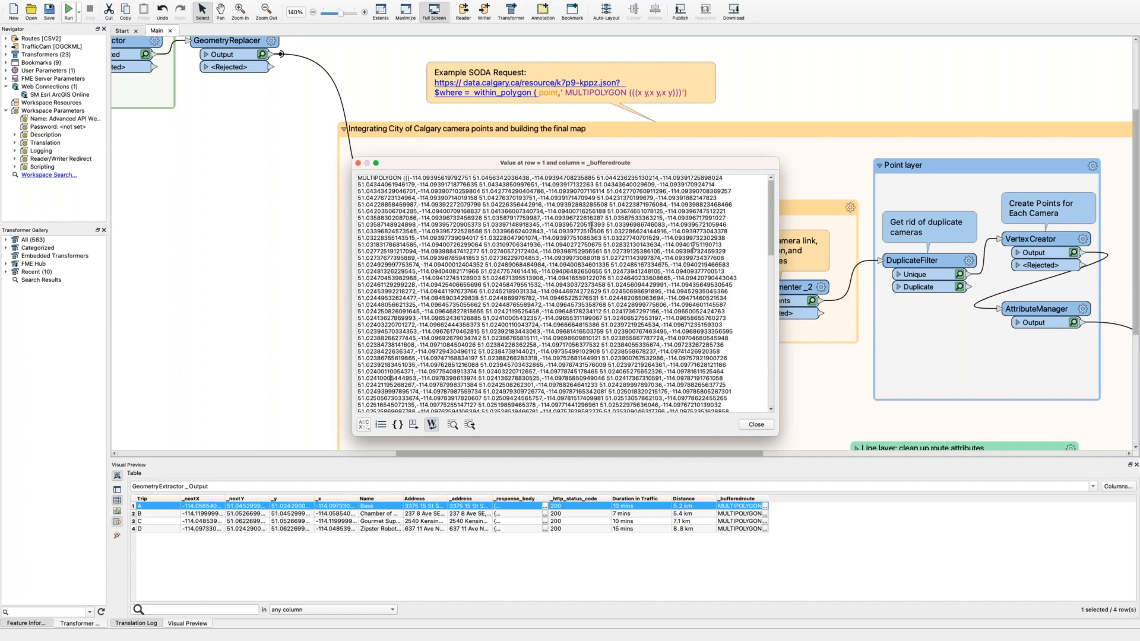
{"action": "left_click", "coordinate": [756, 424]}
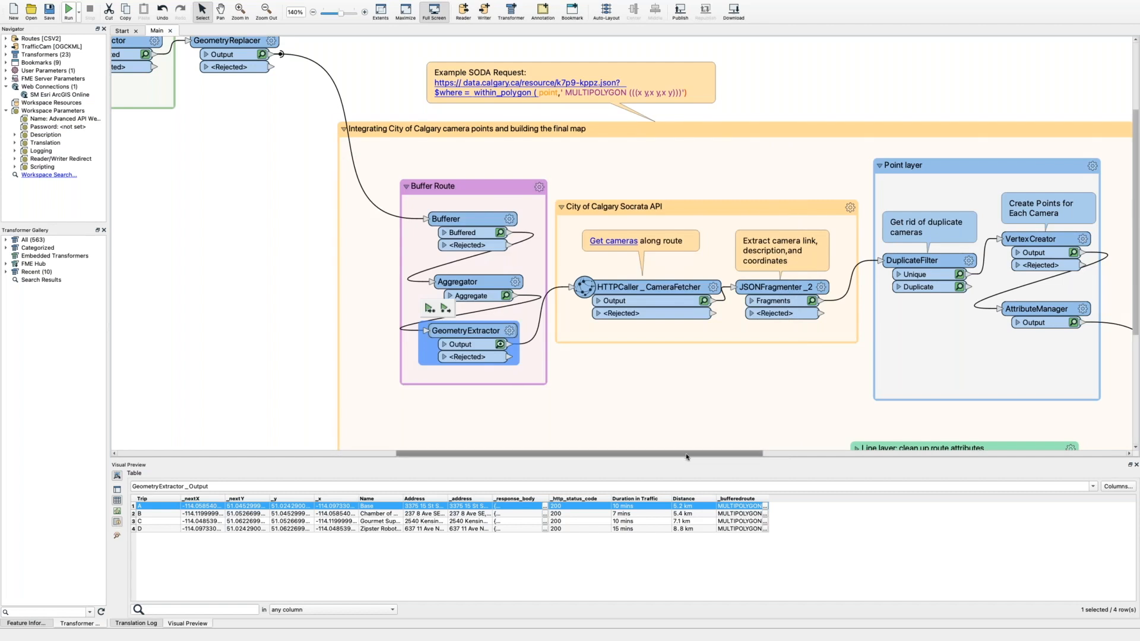
Review the HTTPCaller_CameraFetcher's request URL and its $where query value in the text editor, and accept both dialogs
{"action": "scroll", "coordinate": [487, 354], "scroll_direction": "right", "scroll_amount": 5}
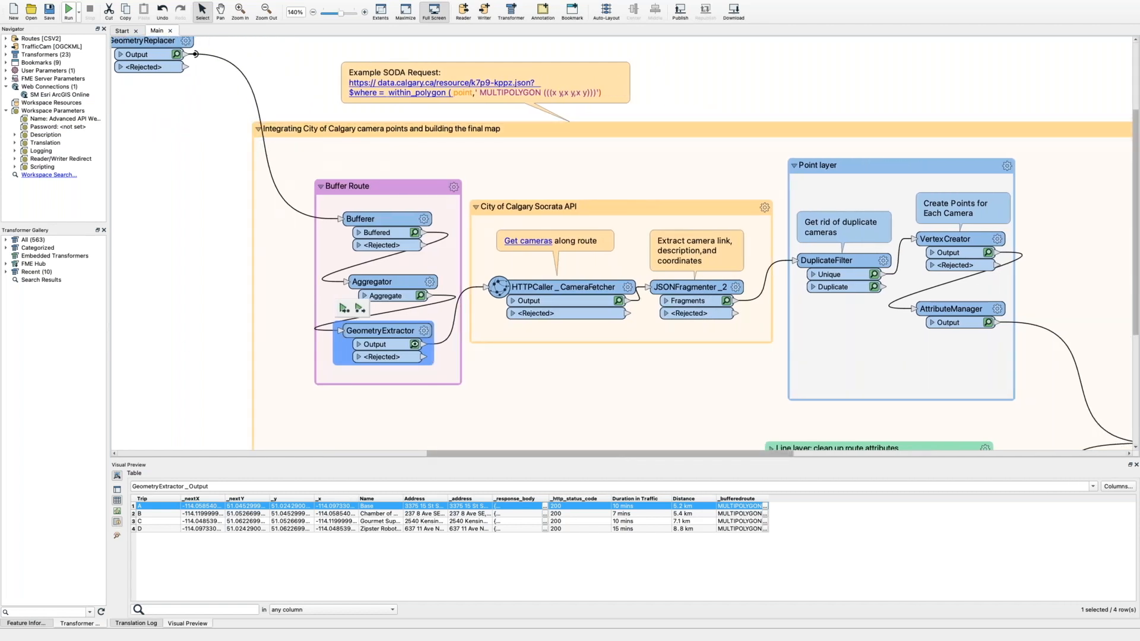
{"action": "left_click", "coordinate": [547, 291]}
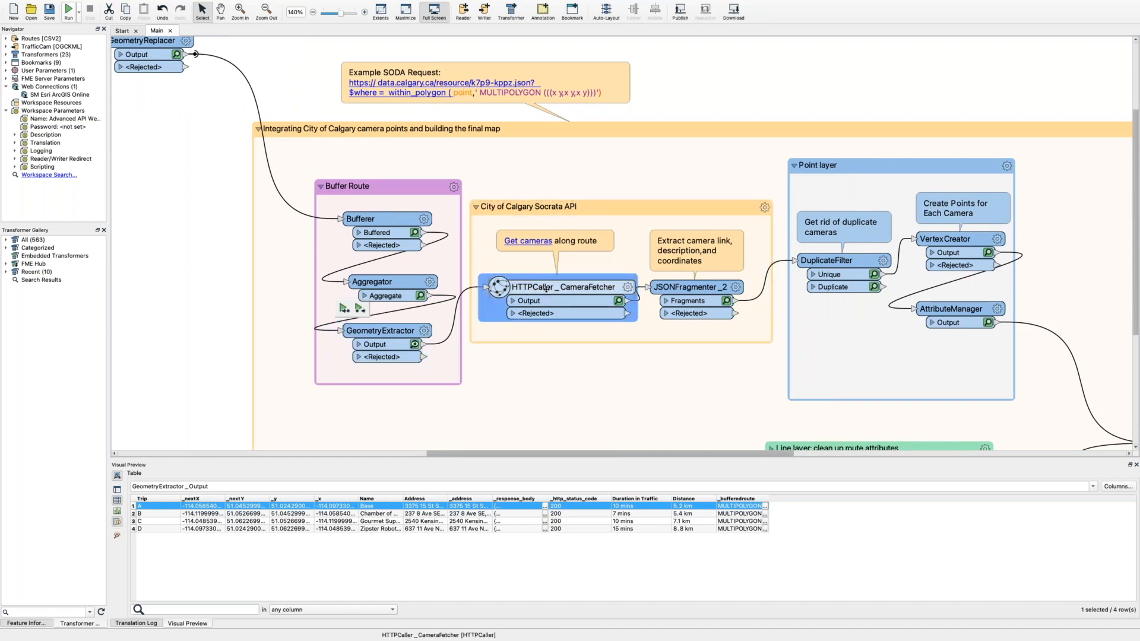
{"action": "double_click", "coordinate": [547, 290]}
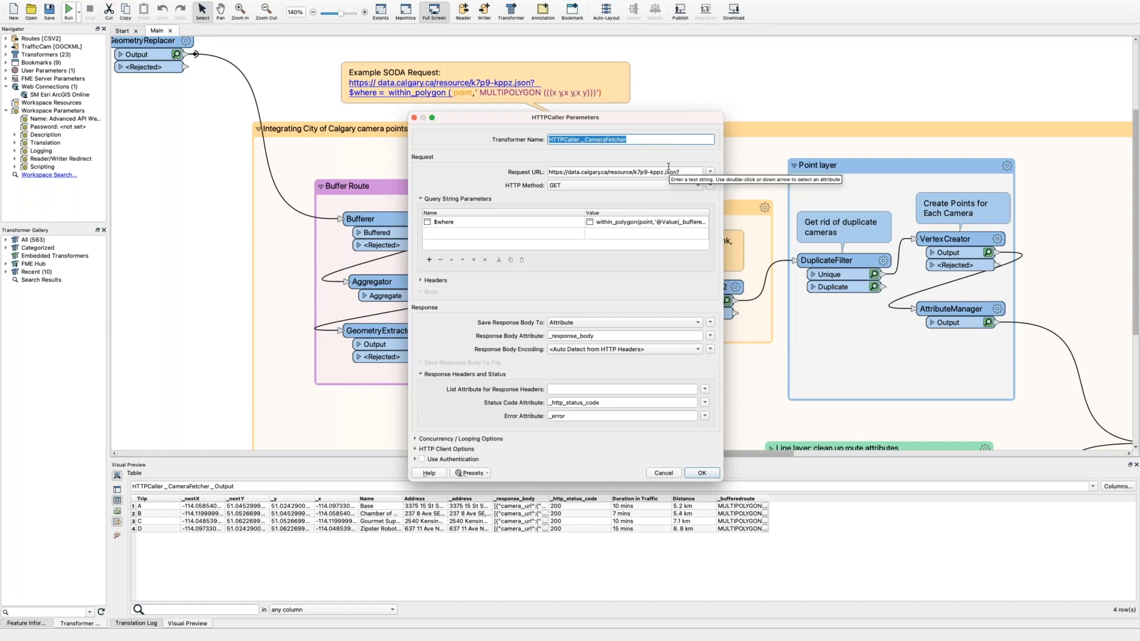
{"action": "double_click", "coordinate": [525, 219]}
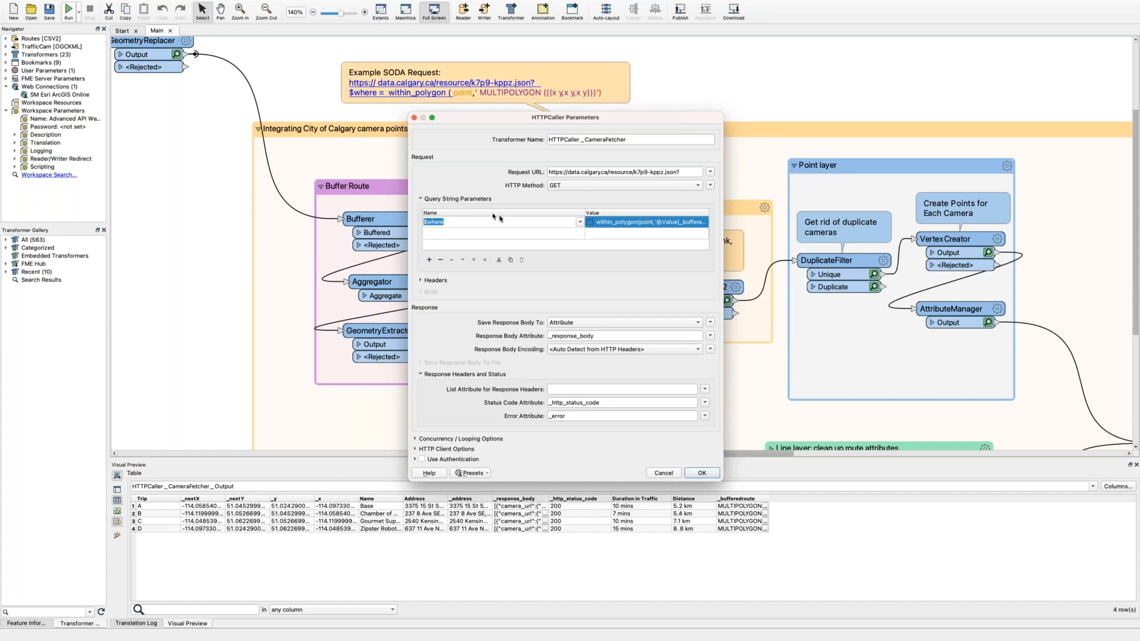
{"action": "left_click", "coordinate": [683, 223]}
{"action": "left_click", "coordinate": [704, 223]}
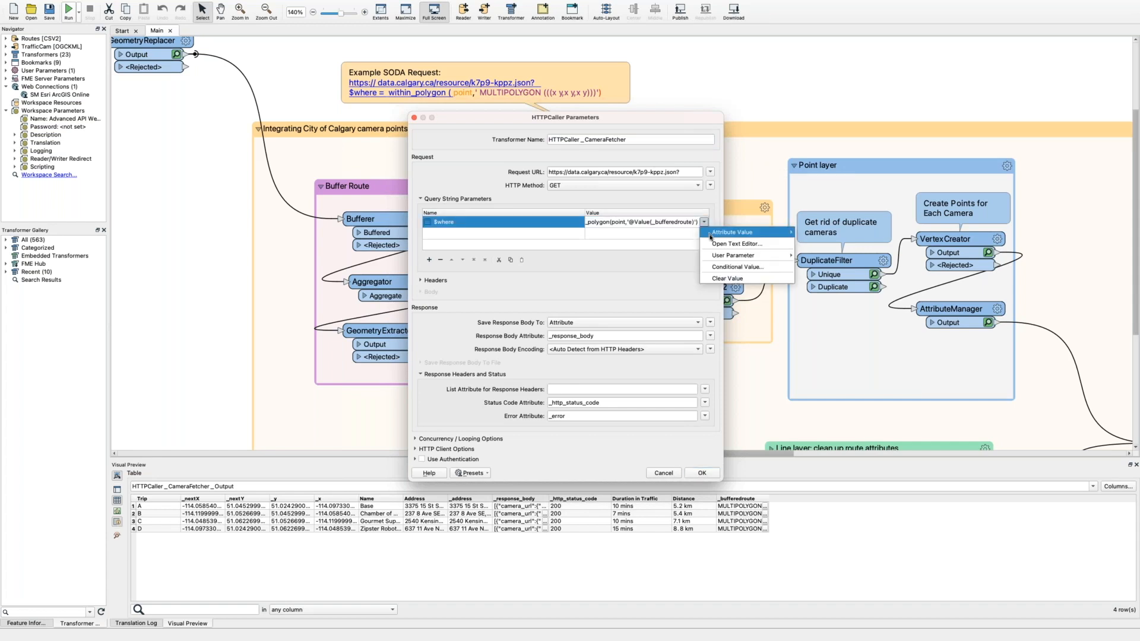
{"action": "left_click", "coordinate": [731, 243]}
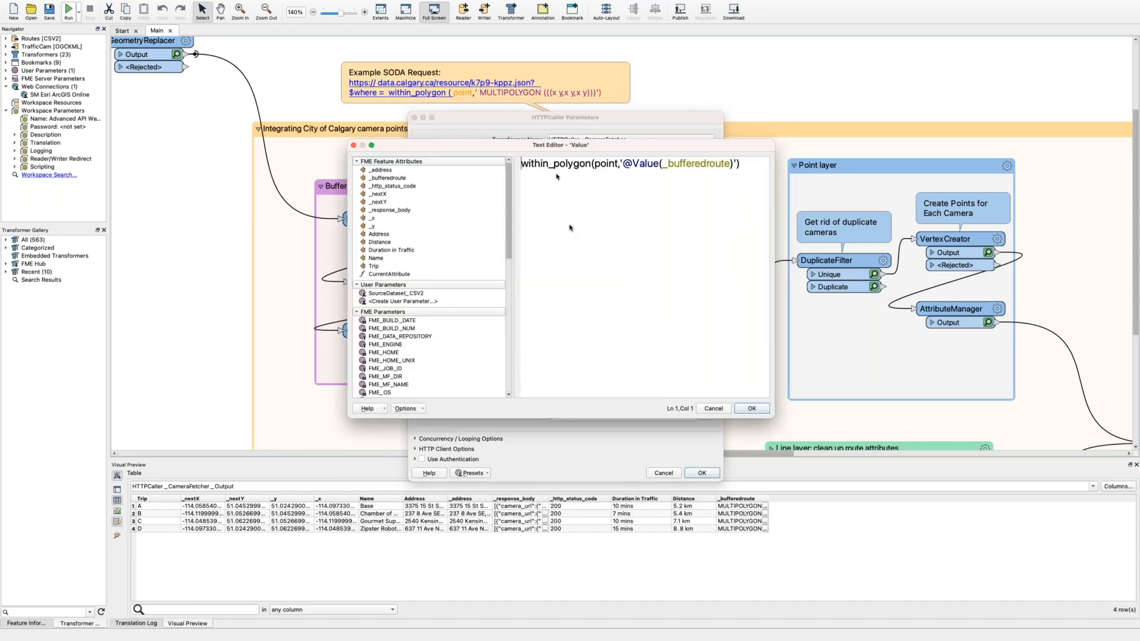
{"action": "left_click_drag", "start_coordinate": [575, 147], "coordinate": [545, 152]}
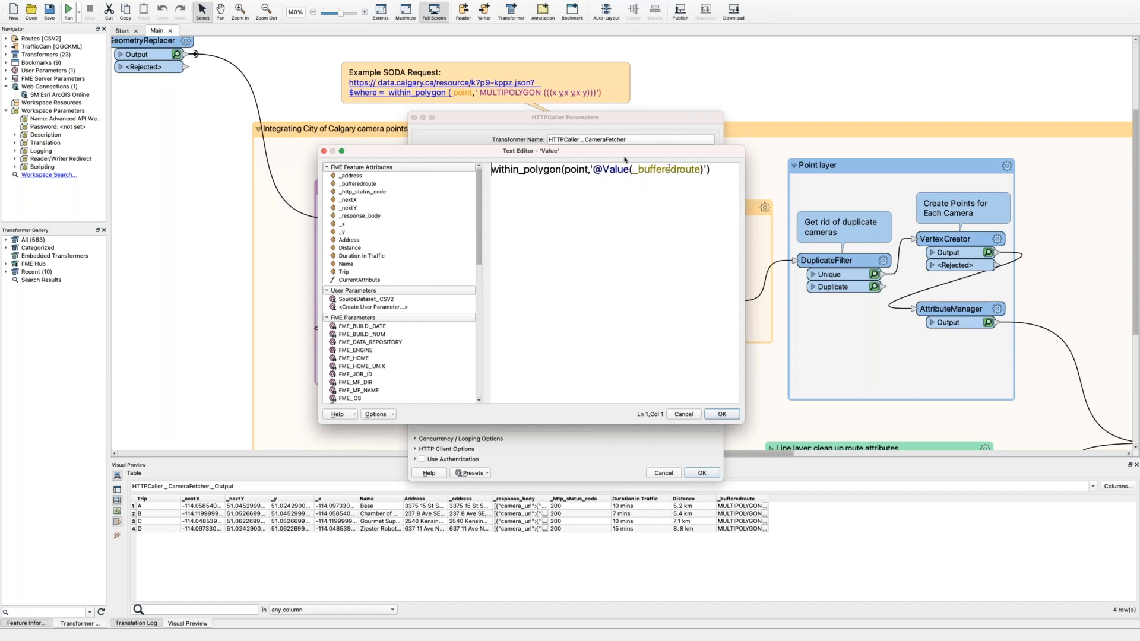
{"action": "left_click", "coordinate": [722, 414]}
{"action": "left_click", "coordinate": [702, 473]}
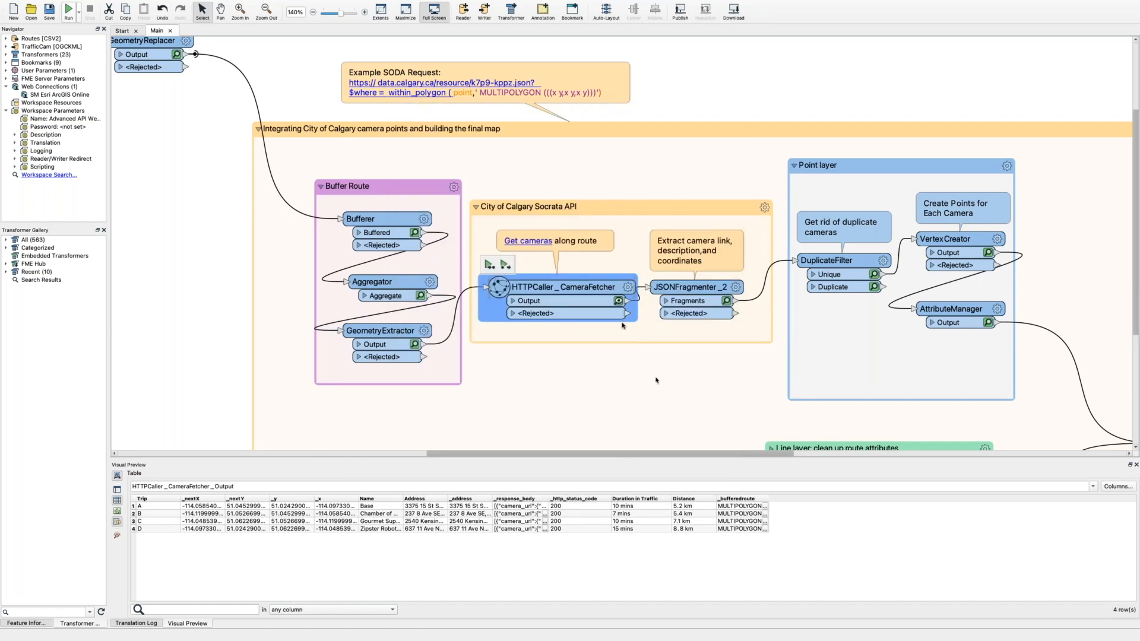
Read trip B's _response_body value from the camera request with word wrap on, and close it
{"action": "left_click", "coordinate": [595, 386]}
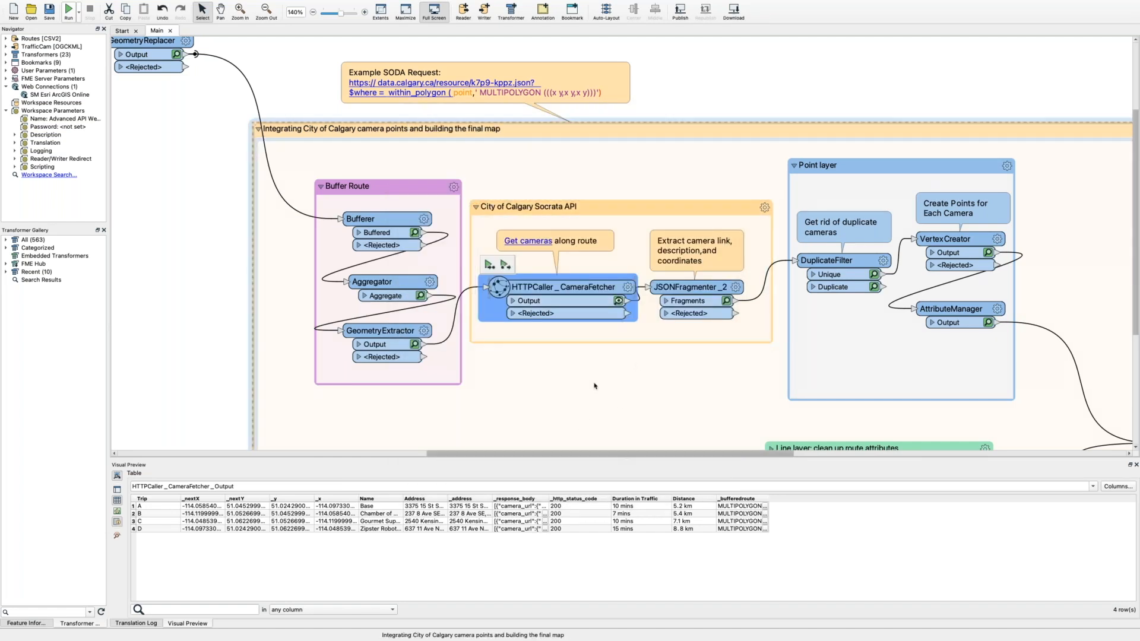
{"action": "double_click", "coordinate": [517, 513]}
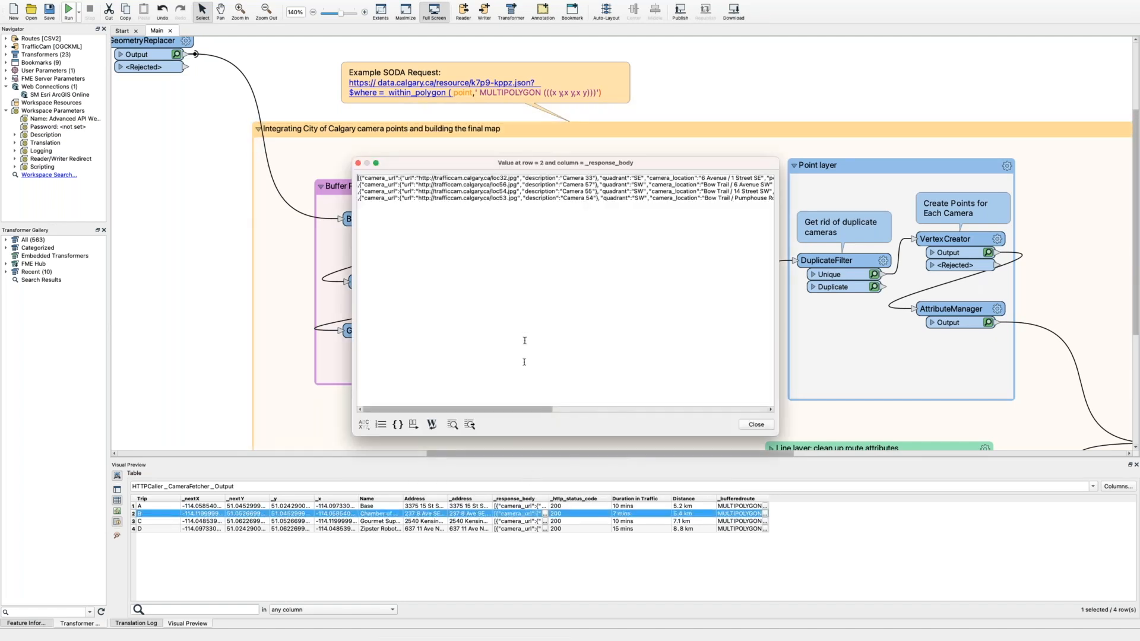
{"action": "left_click", "coordinate": [432, 424]}
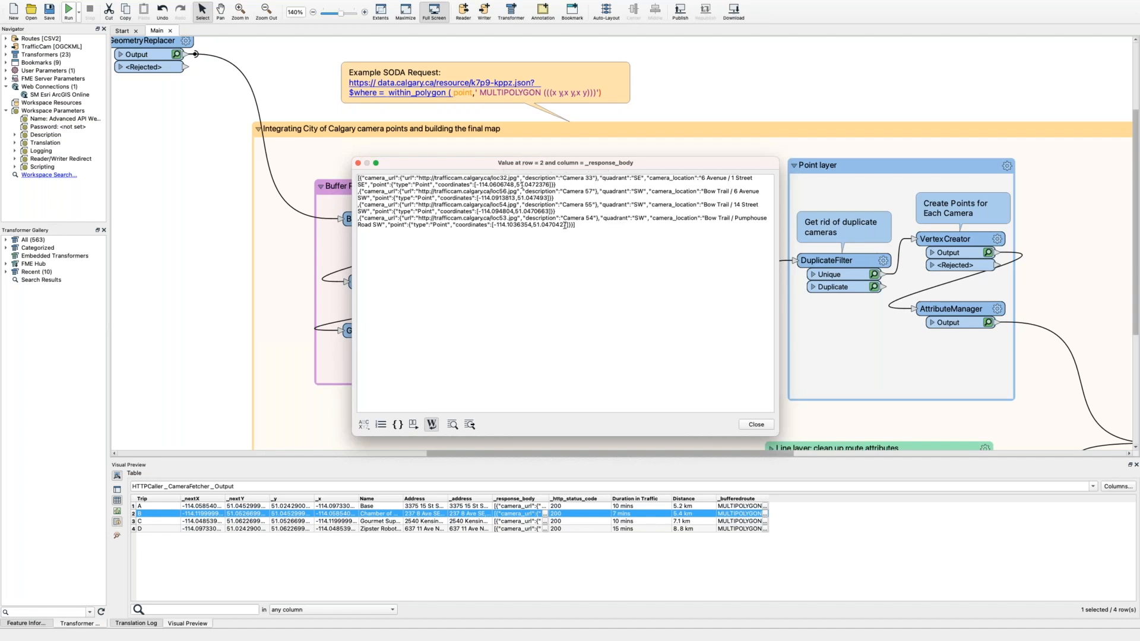
{"action": "left_click", "coordinate": [769, 425]}
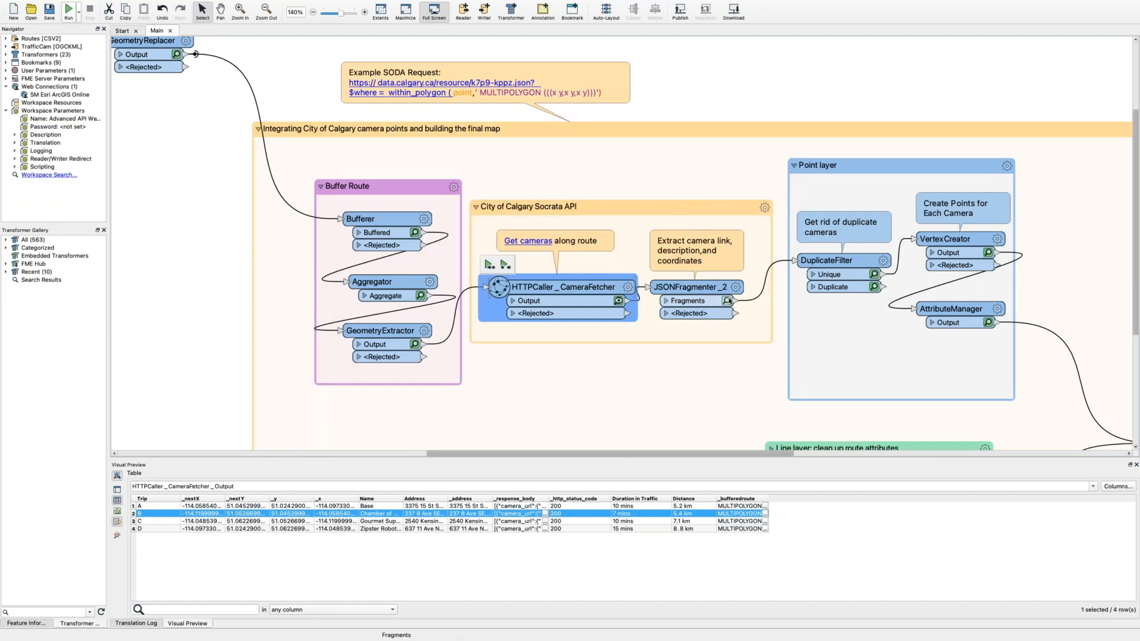
Review the JSONFragmenter_2 output, its JSON query and exposed attributes, and inspect the feature information of the third fragment
{"action": "left_click", "coordinate": [727, 301]}
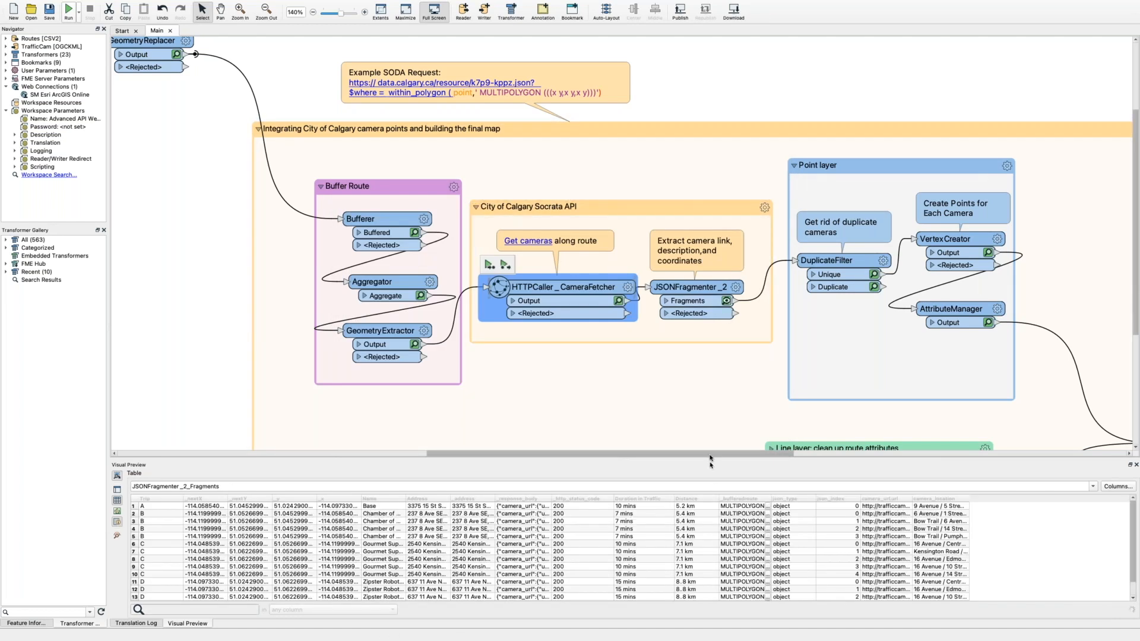
{"action": "left_click_drag", "start_coordinate": [716, 456], "coordinate": [775, 456]}
{"action": "double_click", "coordinate": [533, 302]}
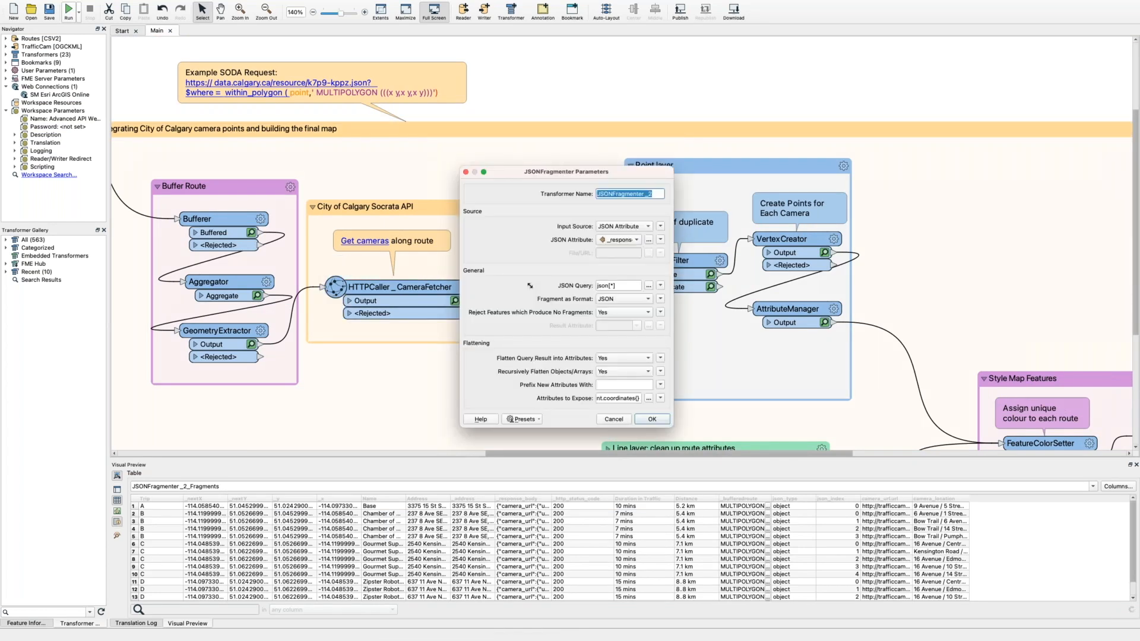
{"action": "triple_click", "coordinate": [605, 286]}
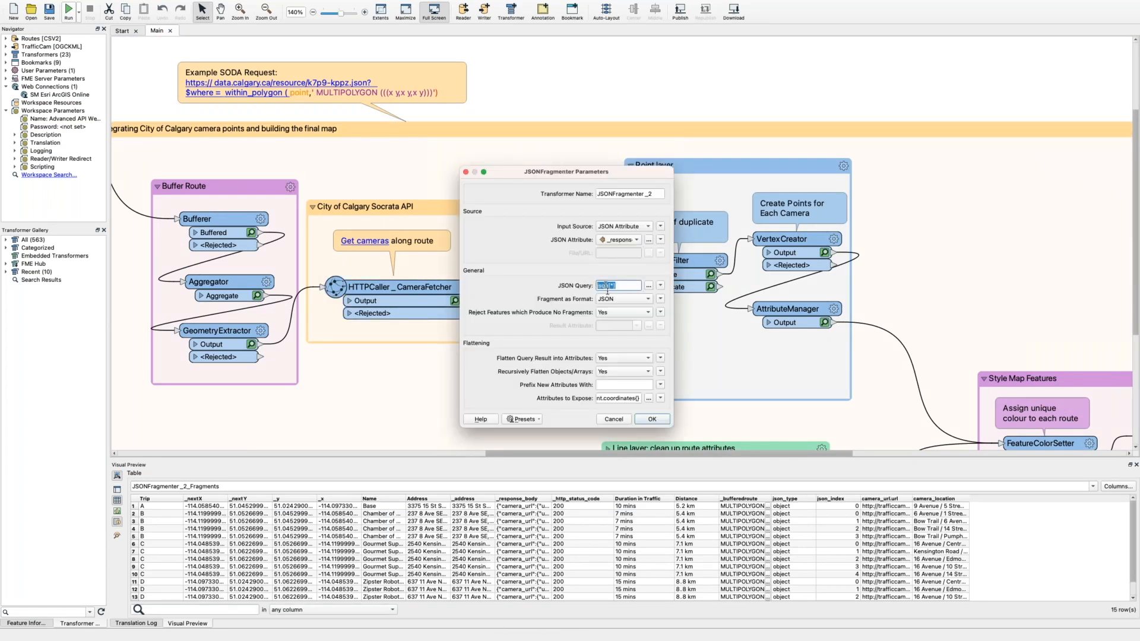
{"action": "triple_click", "coordinate": [613, 398]}
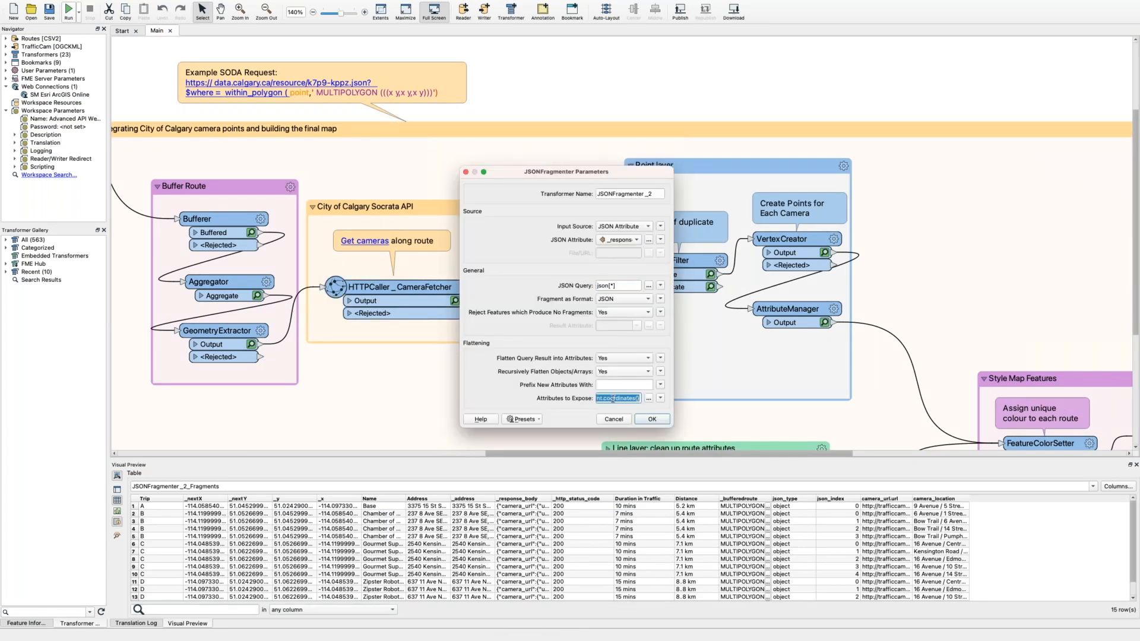
{"action": "left_click", "coordinate": [651, 418]}
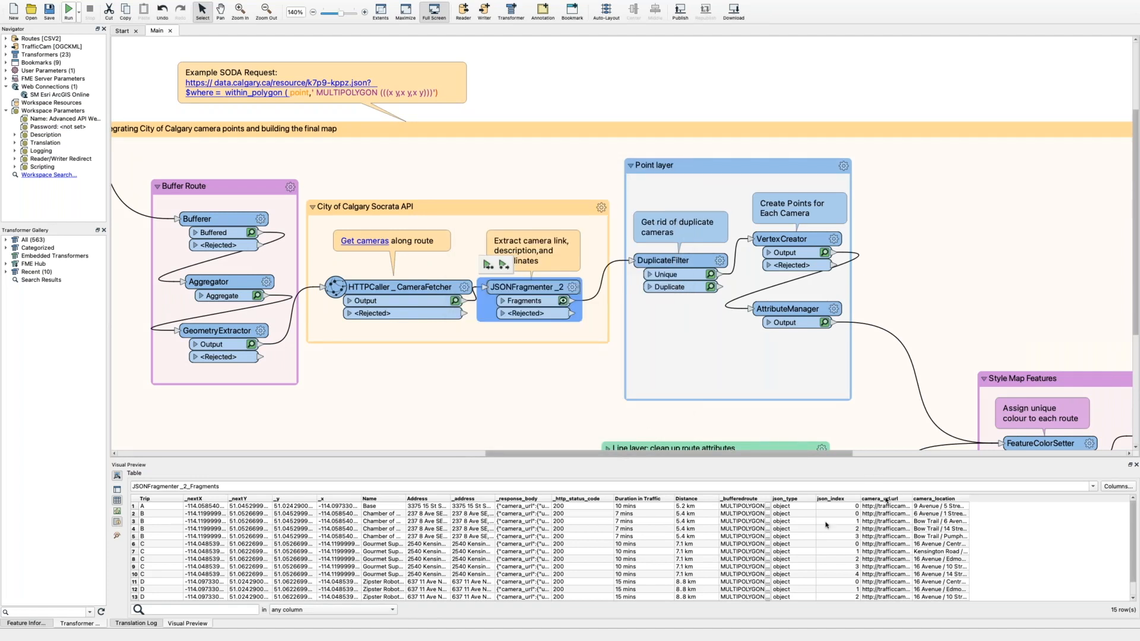
{"action": "left_click", "coordinate": [826, 523]}
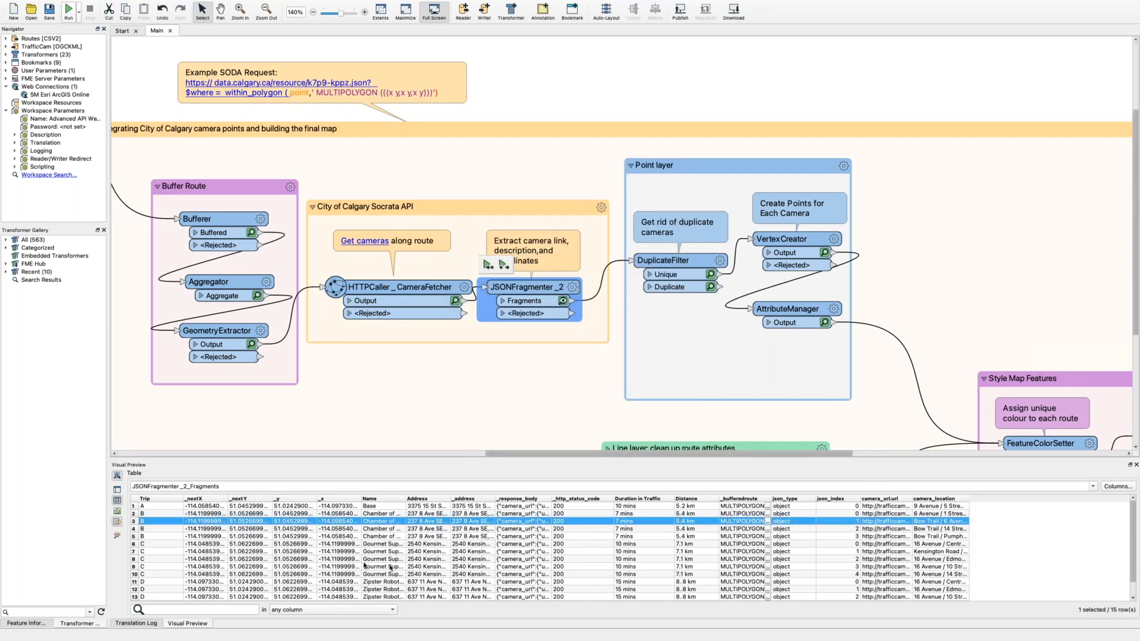
{"action": "left_click", "coordinate": [36, 623]}
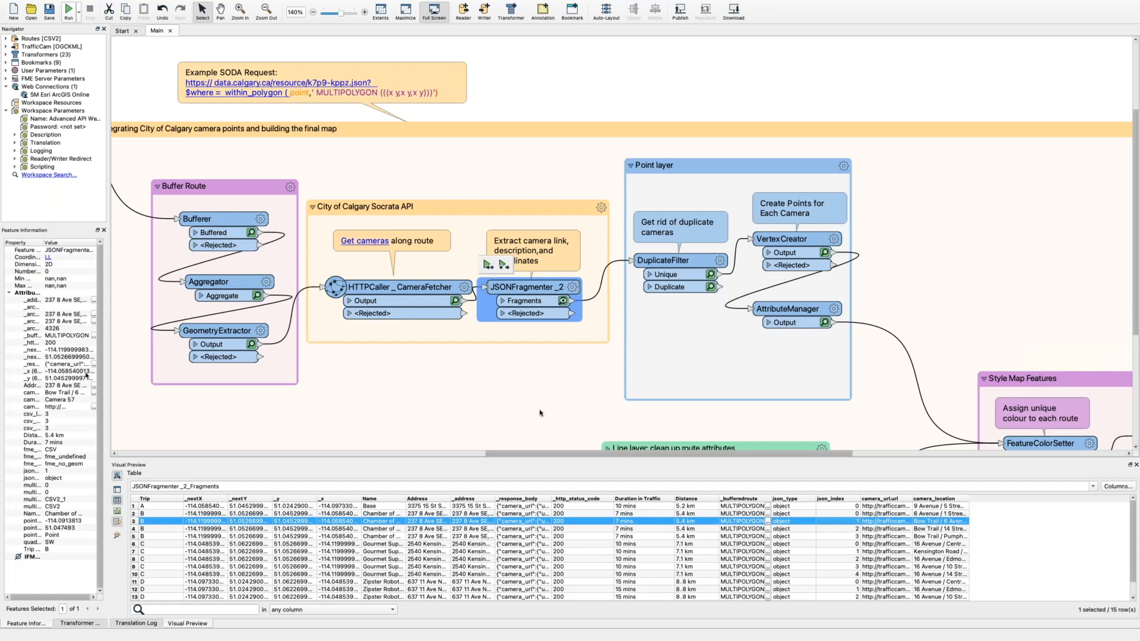
Review the VertexCreator's mode and its X and Y coordinate attributes, and accept the parameters
{"action": "left_click", "coordinate": [811, 245]}
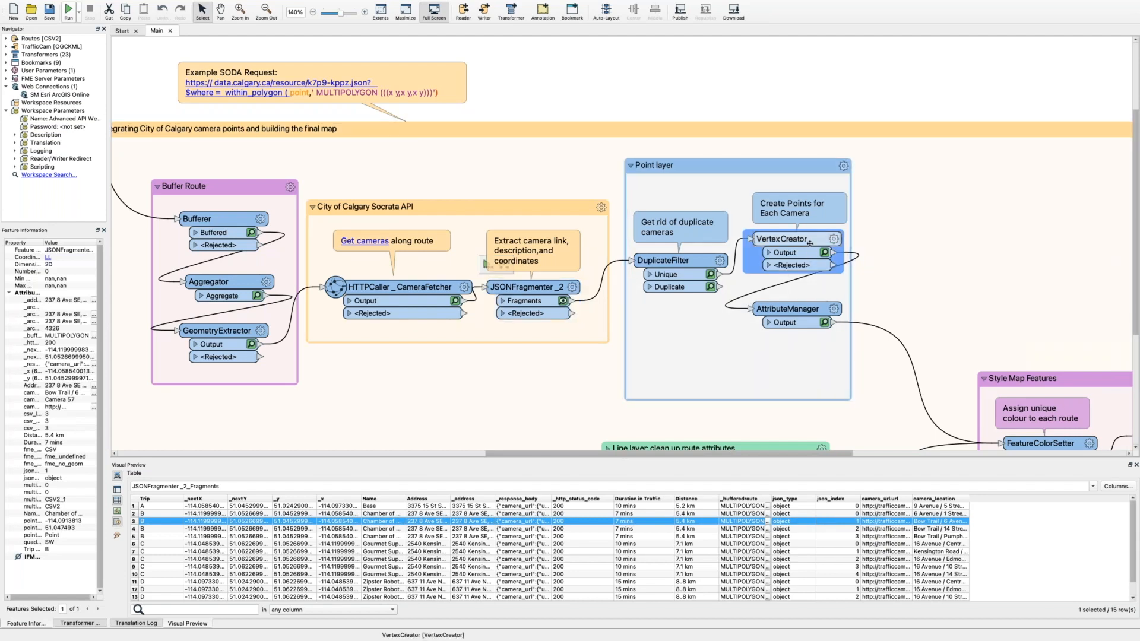
{"action": "double_click", "coordinate": [811, 245]}
{"action": "left_click", "coordinate": [638, 367]}
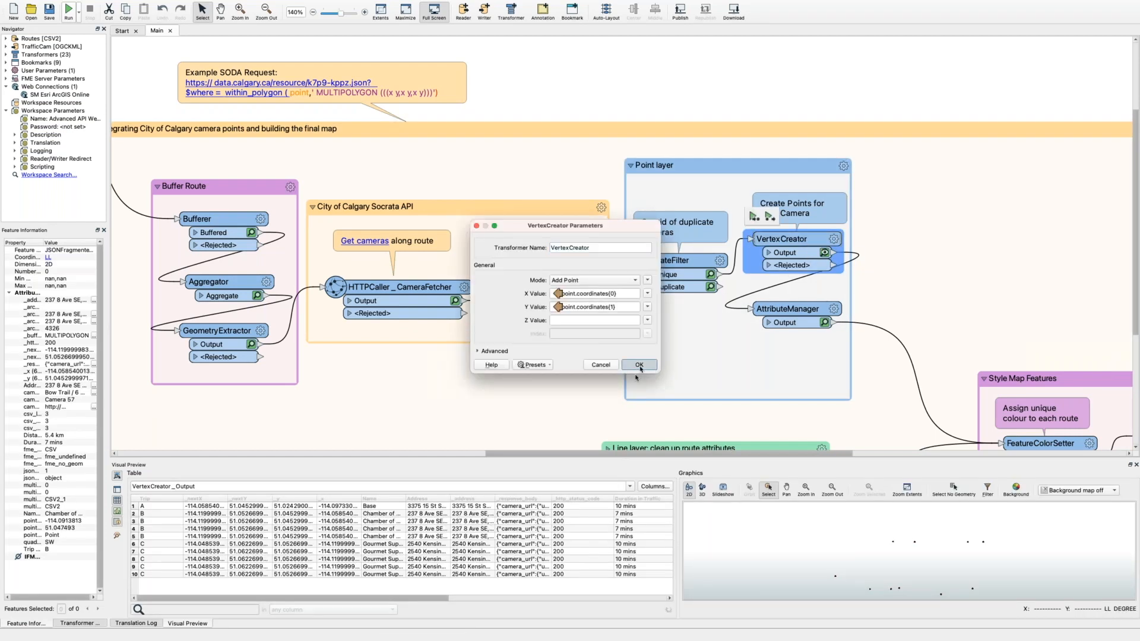
Highlight individual camera points from the VertexCreator output records, and set the preview's background map to STAMEN: terrain
{"action": "left_click", "coordinate": [520, 515]}
{"action": "left_click", "coordinate": [520, 536]}
{"action": "left_click", "coordinate": [521, 514]}
{"action": "left_click", "coordinate": [623, 552]}
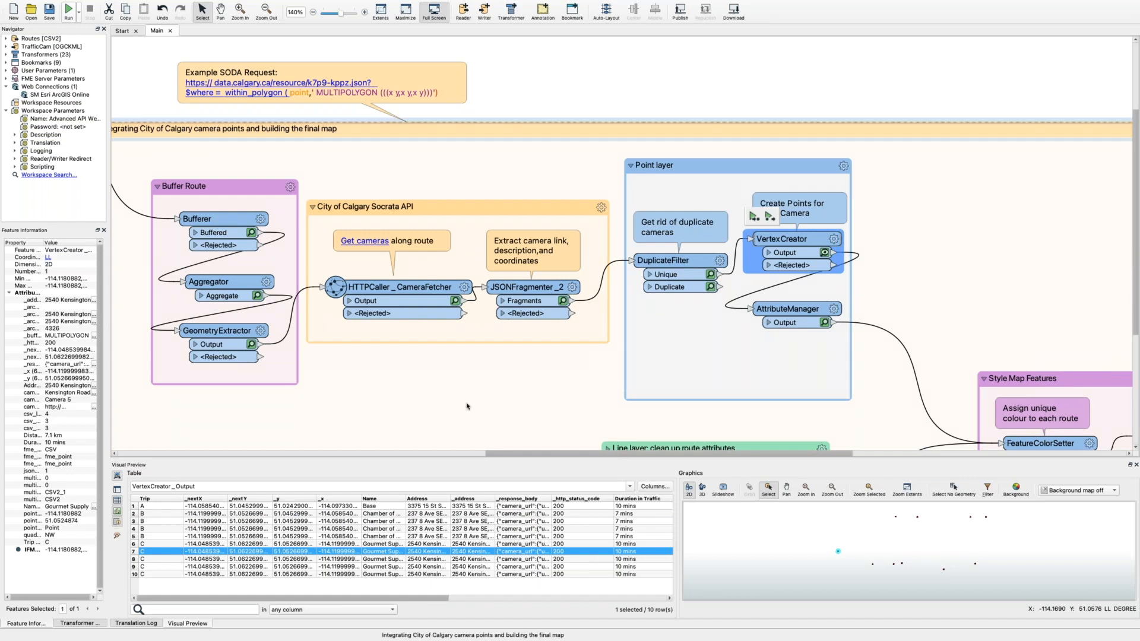
{"action": "left_click", "coordinate": [1077, 491]}
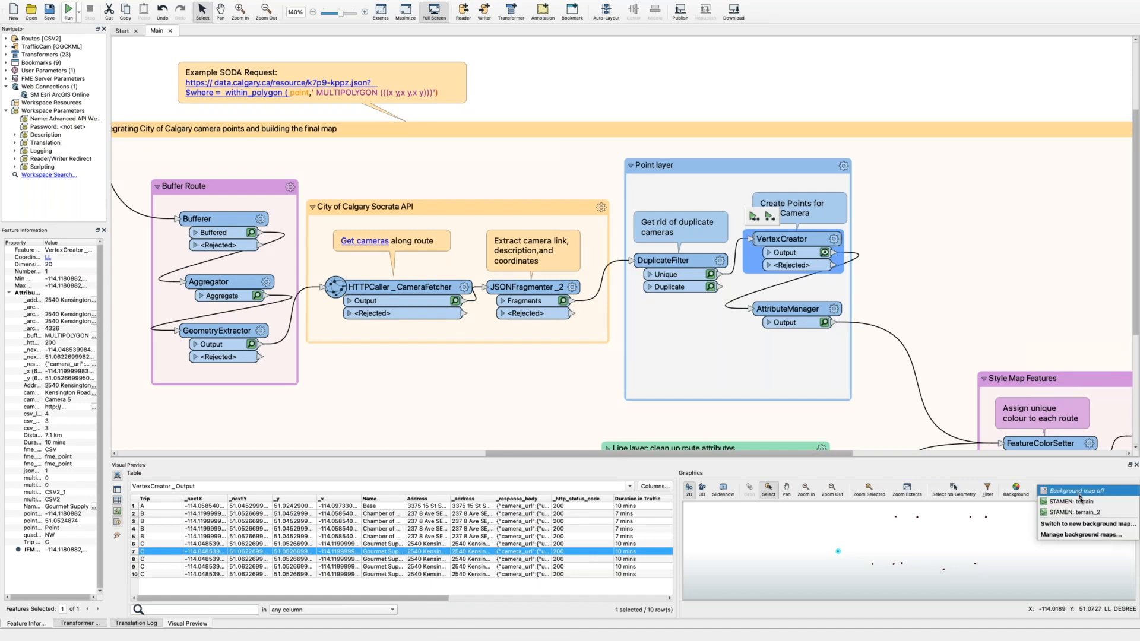
{"action": "left_click", "coordinate": [1081, 502]}
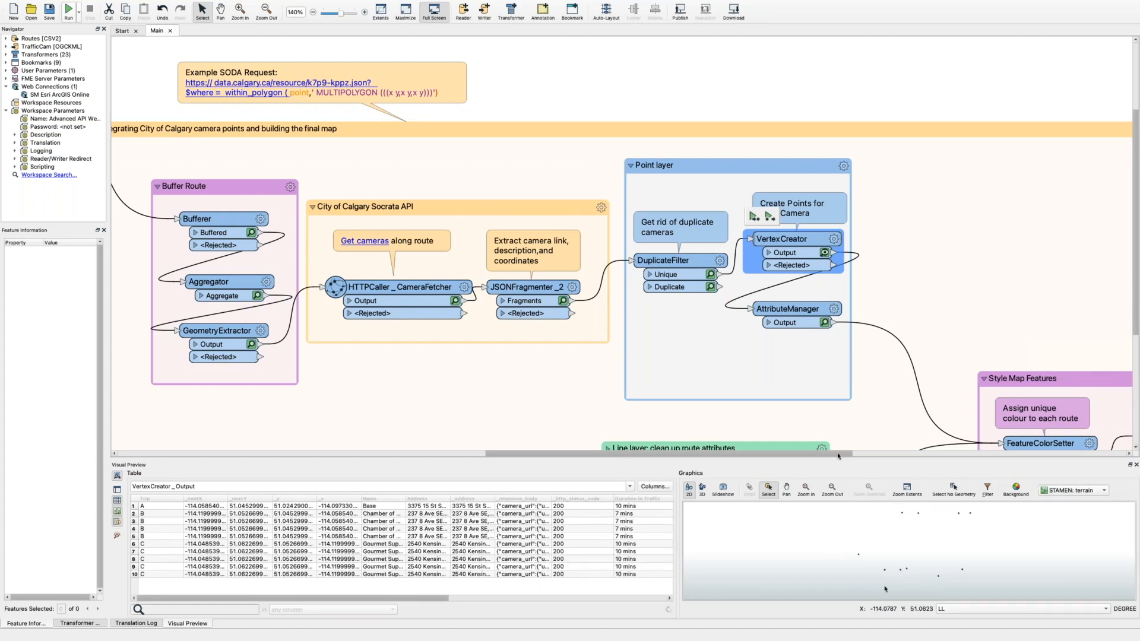
Inspect the AttributeKeeper output records in the "Line layer: clean up route attributes" bookmark
{"action": "left_click_drag", "start_coordinate": [826, 457], "coordinate": [908, 454]}
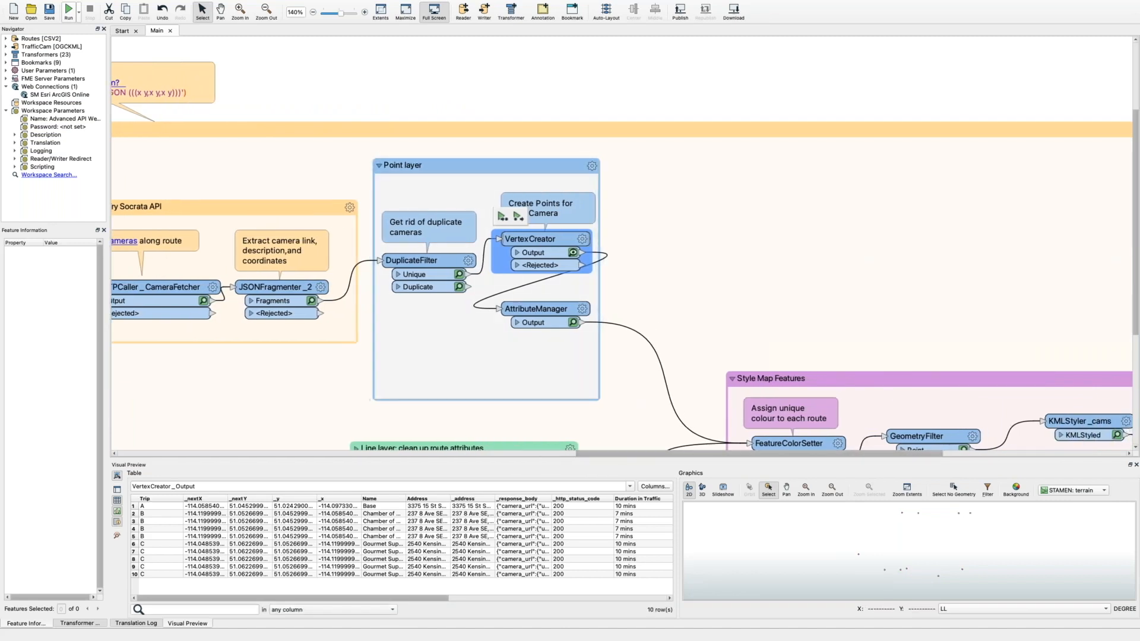
{"action": "left_click", "coordinate": [746, 95]}
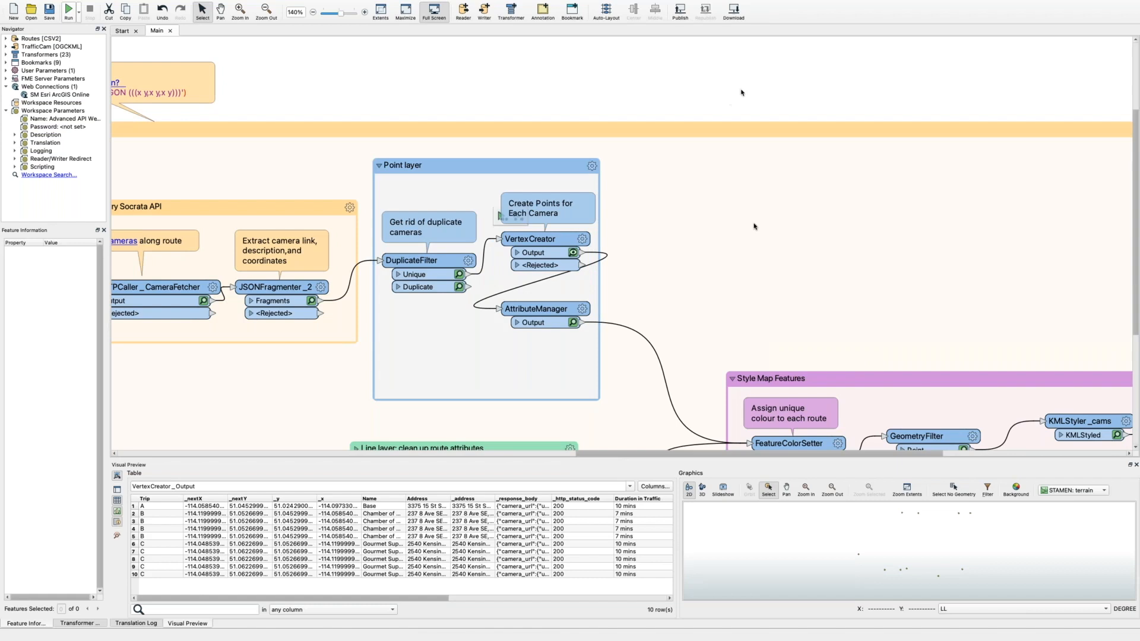
{"action": "scroll", "coordinate": [763, 249], "scroll_direction": "down", "scroll_amount": 2}
{"action": "scroll", "coordinate": [763, 249], "scroll_direction": "down", "scroll_amount": 4}
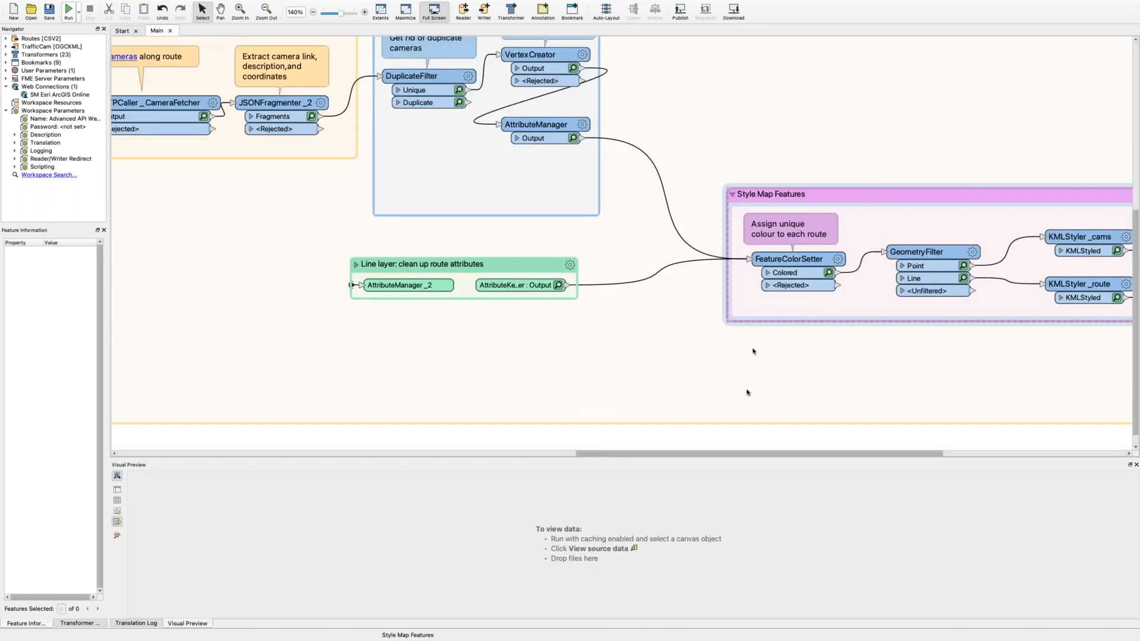
{"action": "left_click_drag", "start_coordinate": [725, 458], "coordinate": [758, 454]}
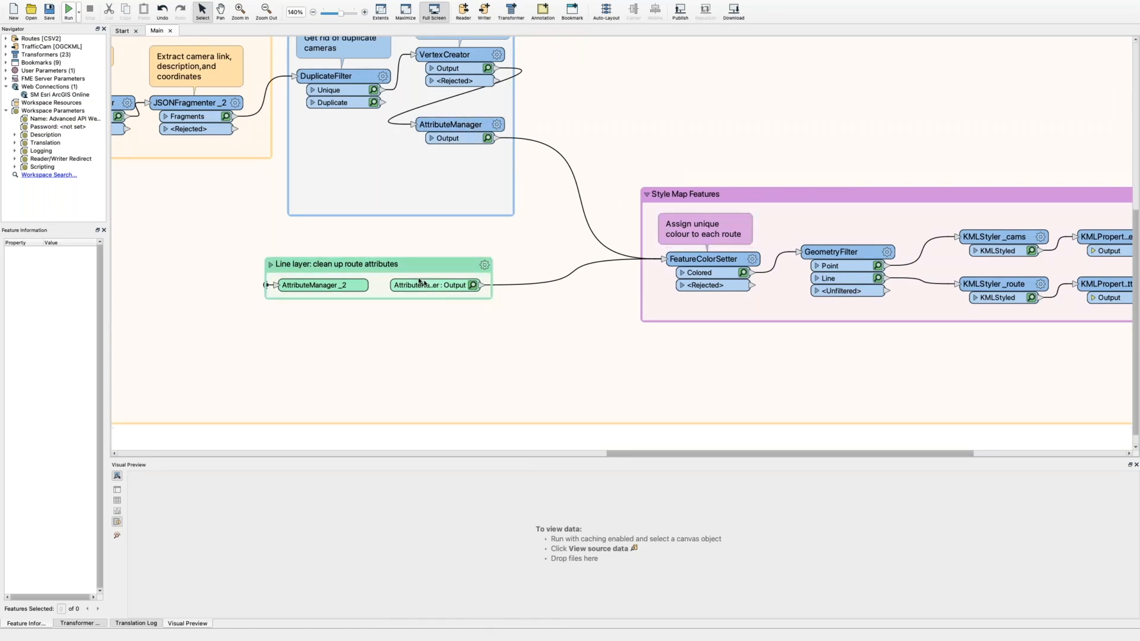
{"action": "left_click", "coordinate": [474, 286]}
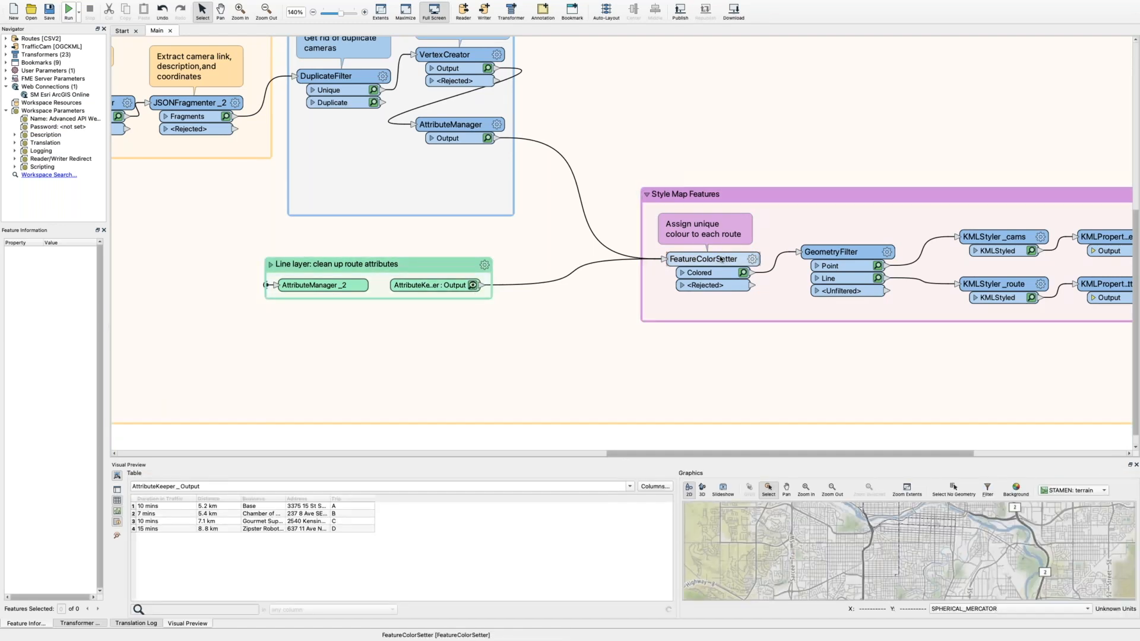
Review the FeatureColorSetter's random colour scheme based on the Trip attribute, and accept the parameters
{"action": "left_click", "coordinate": [721, 260]}
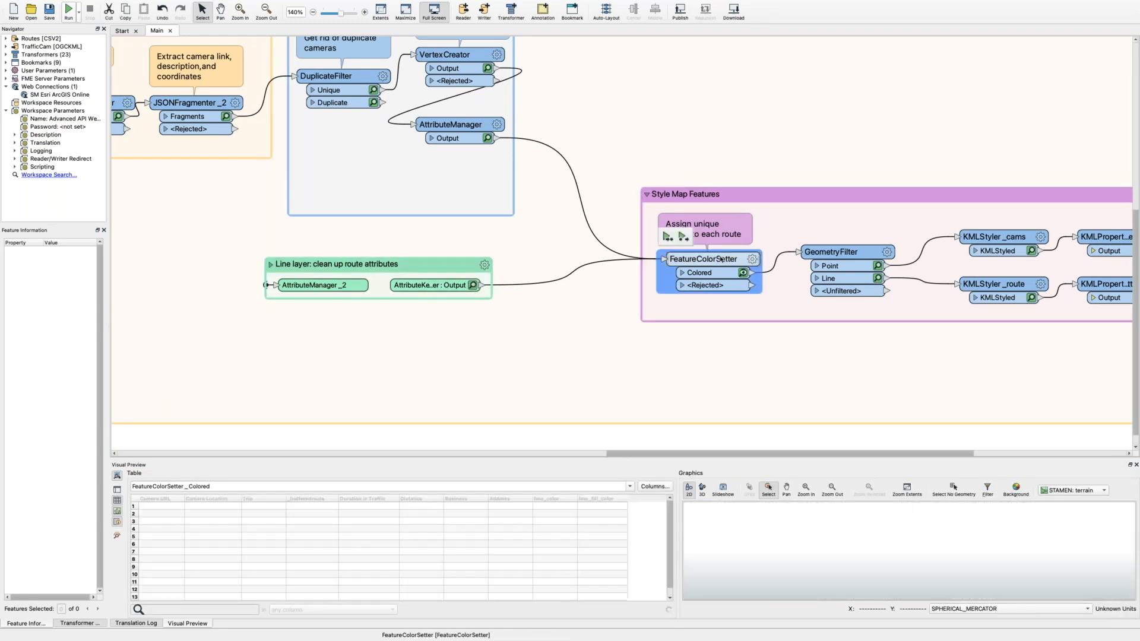
{"action": "double_click", "coordinate": [719, 259]}
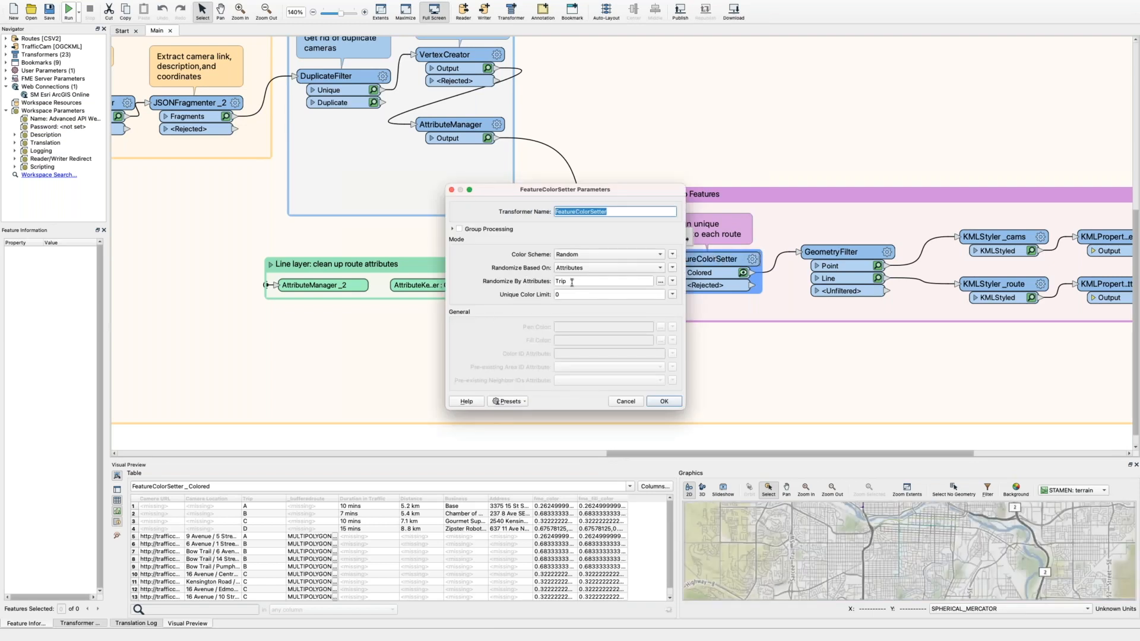
{"action": "left_click", "coordinate": [664, 402]}
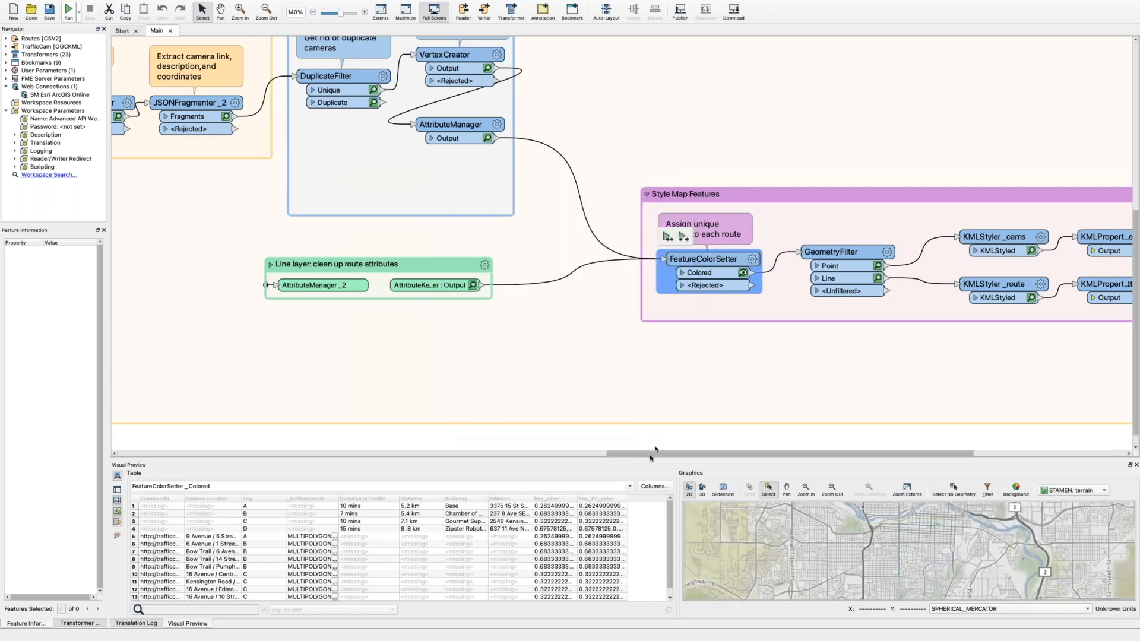
Inspect the records coming out of the GeometryFilter's Line port in the Style Map Features bookmark
{"action": "left_click_drag", "start_coordinate": [654, 453], "coordinate": [716, 450]}
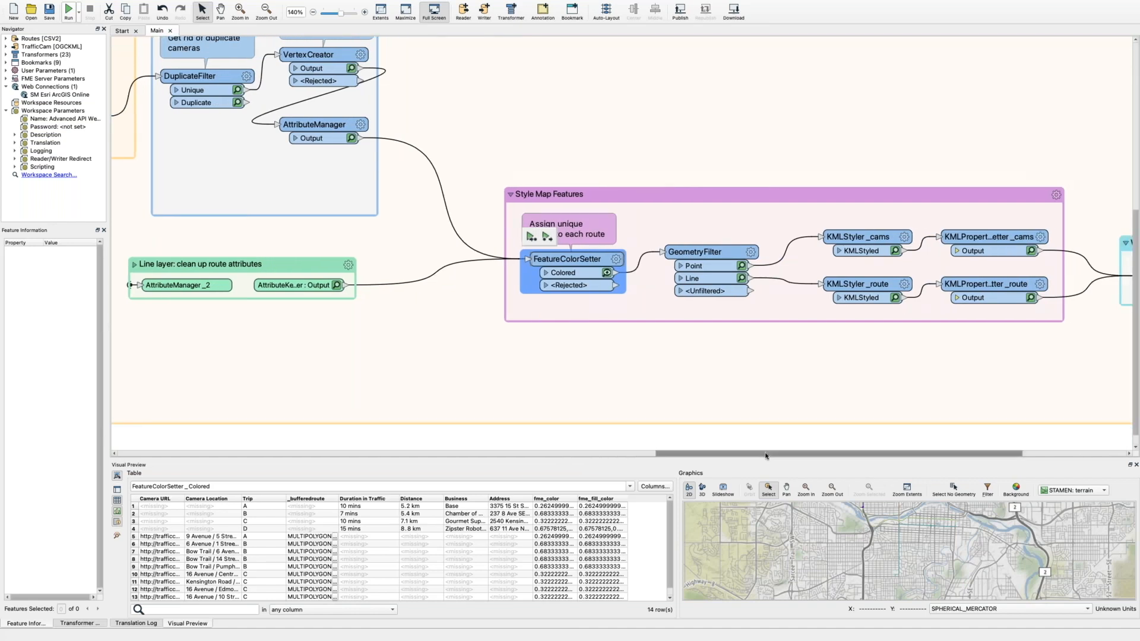
{"action": "left_click_drag", "start_coordinate": [769, 456], "coordinate": [842, 453]}
{"action": "left_click", "coordinate": [803, 399]}
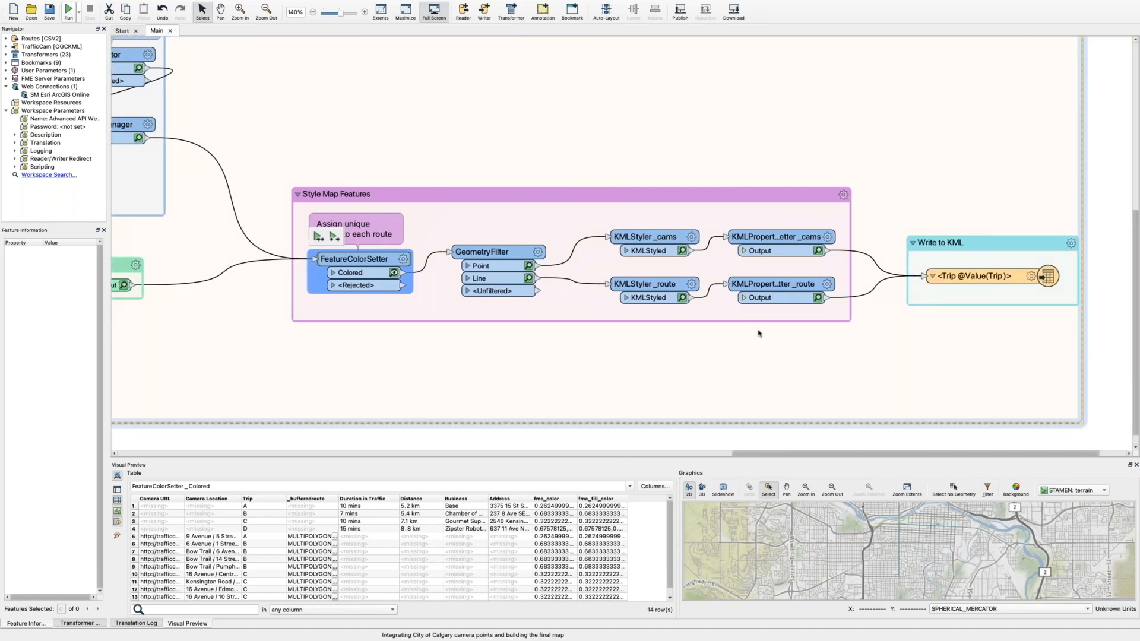
{"action": "left_click", "coordinate": [514, 257]}
{"action": "left_click", "coordinate": [528, 278]}
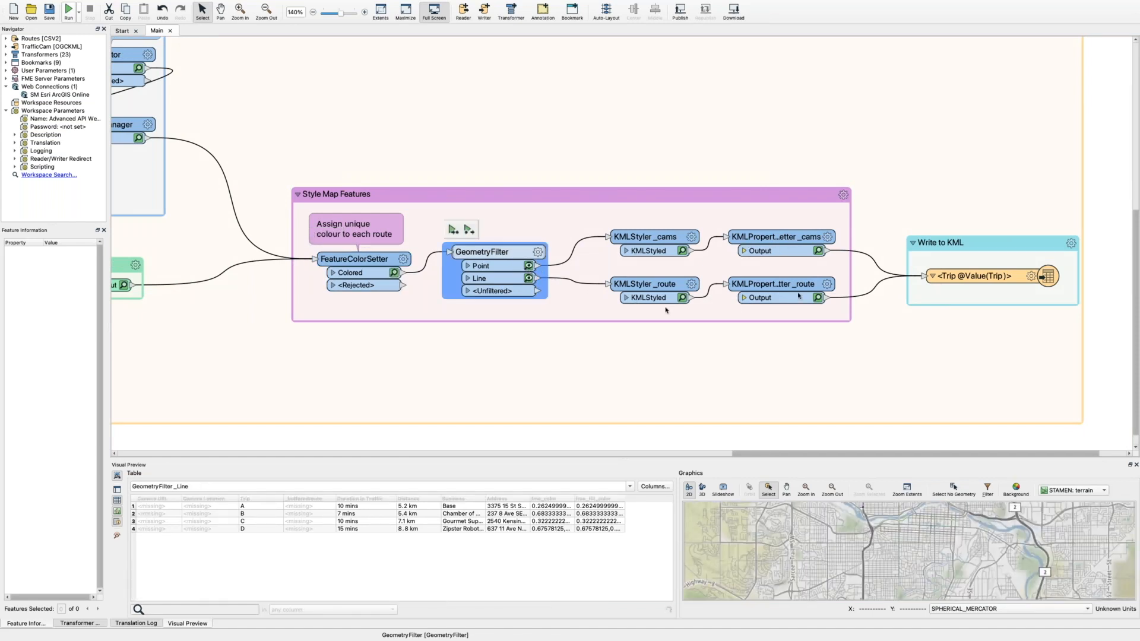
Review the HTML balloon content with trip and camera image in the camera KMLPropertySetter, and accept its parameters
{"action": "scroll", "coordinate": [806, 458], "scroll_direction": "right", "scroll_amount": 3}
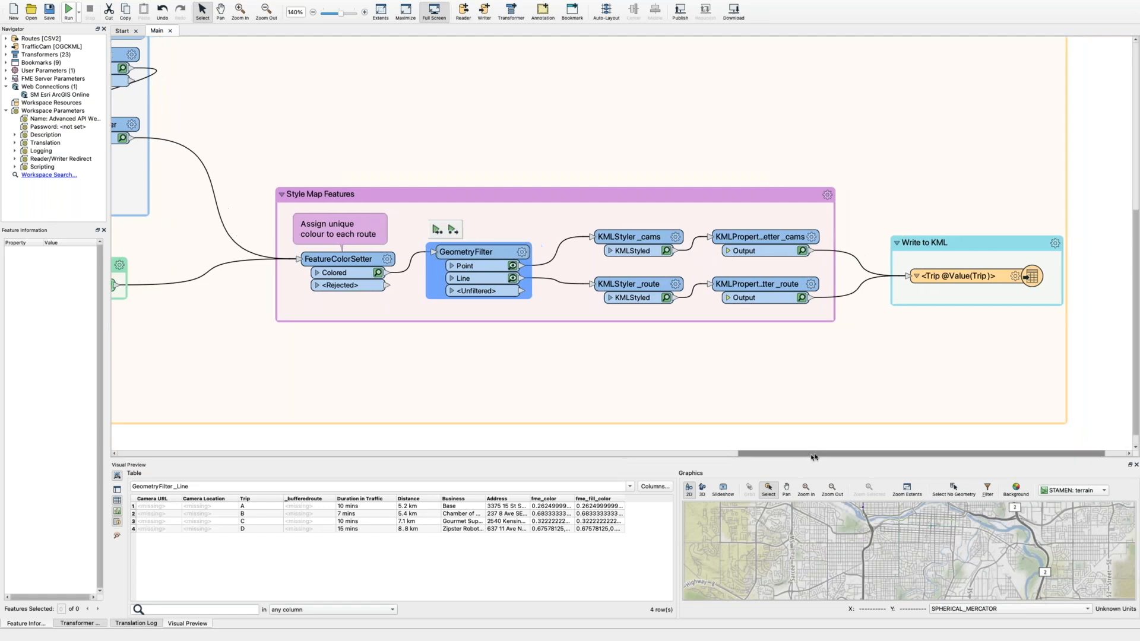
{"action": "left_click", "coordinate": [745, 241]}
{"action": "double_click", "coordinate": [745, 241]}
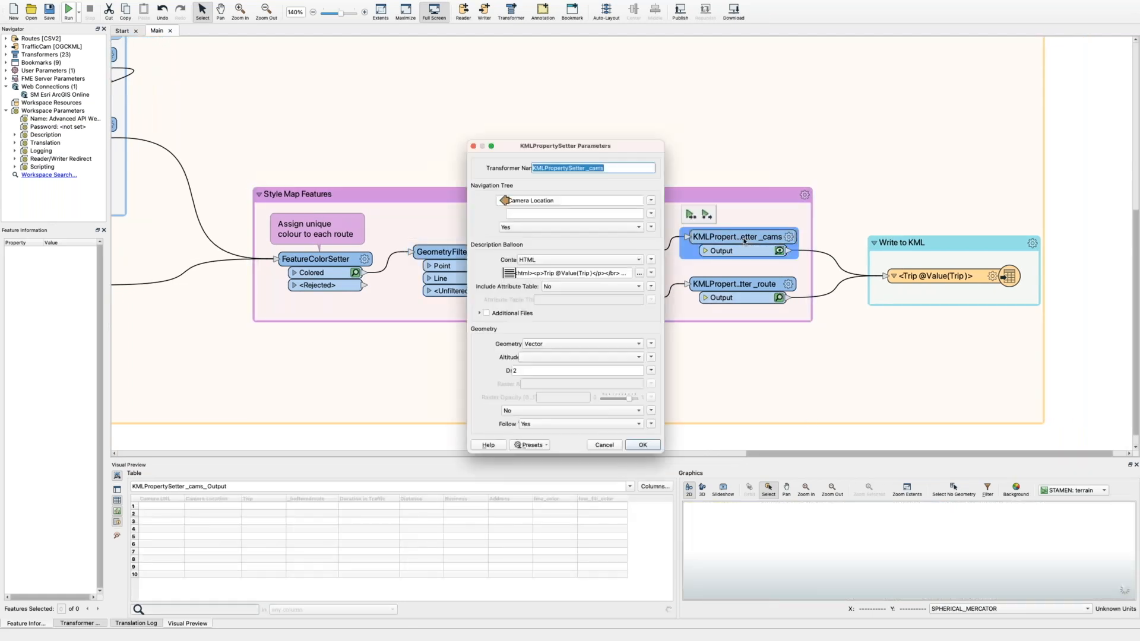
{"action": "left_click", "coordinate": [639, 273]}
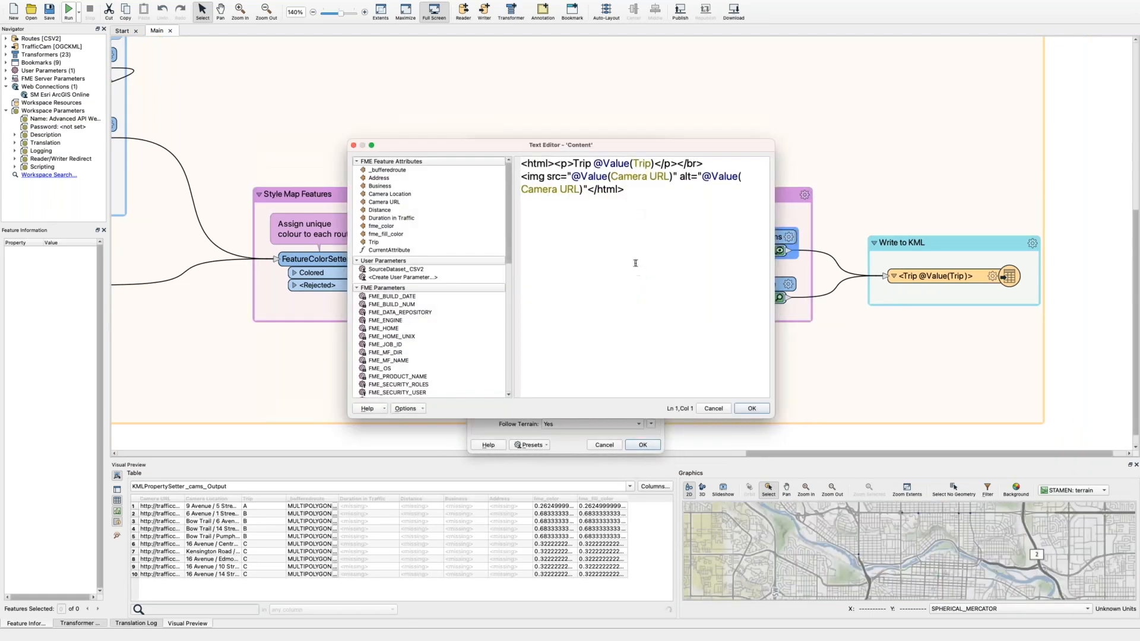
{"action": "left_click_drag", "start_coordinate": [587, 144], "coordinate": [577, 145]}
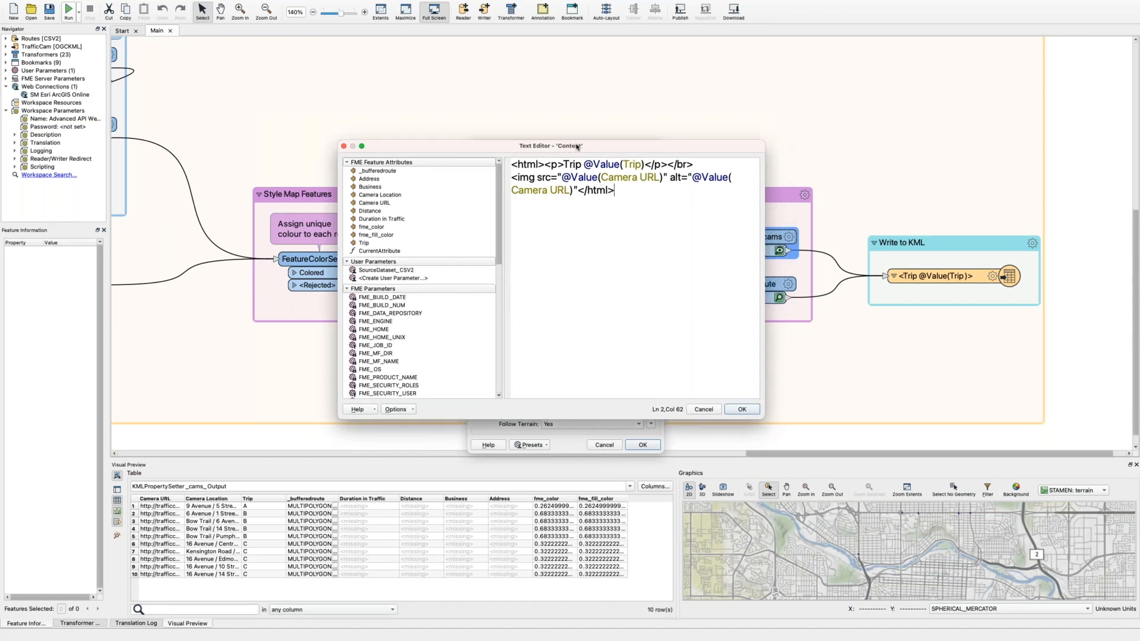
{"action": "left_click", "coordinate": [598, 178]}
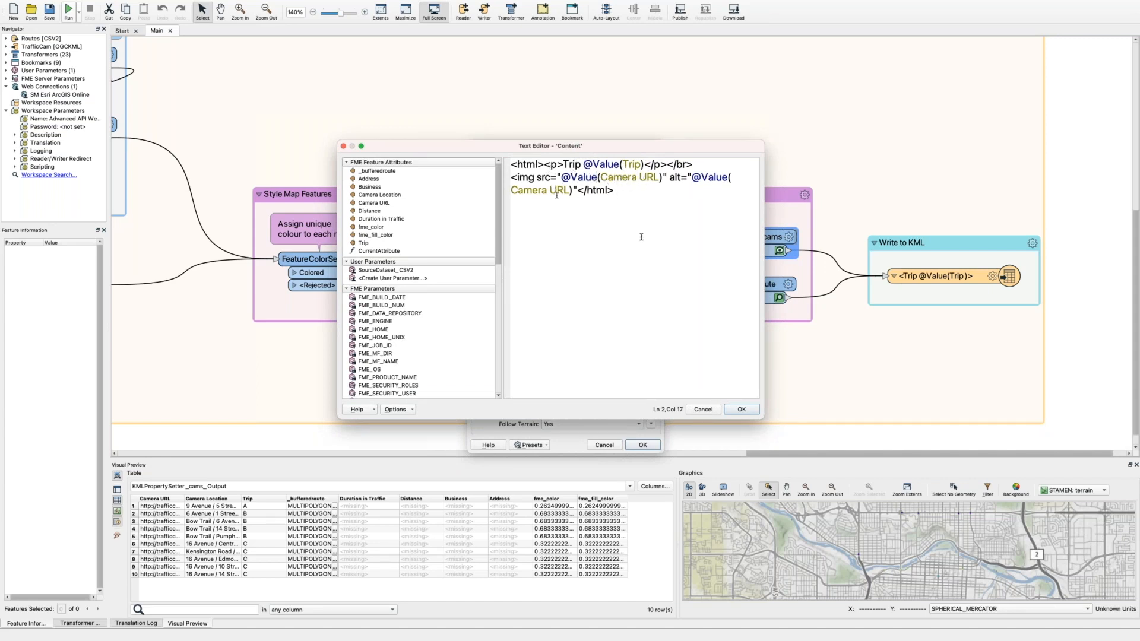
{"action": "left_click", "coordinate": [737, 410]}
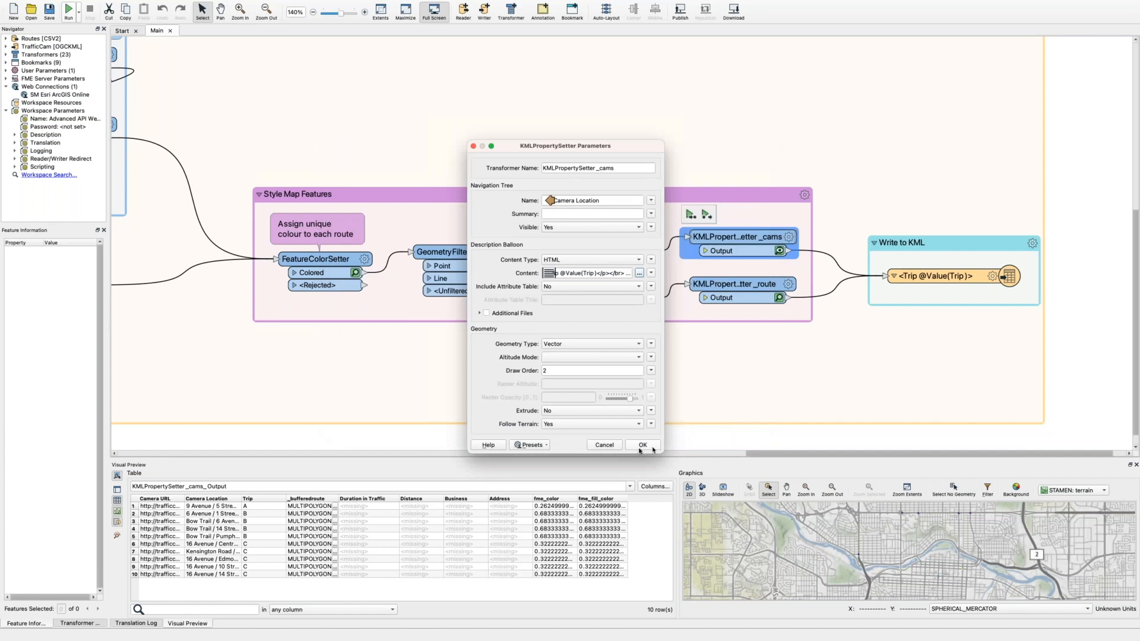
{"action": "left_click", "coordinate": [642, 445]}
Review the route KMLPropertySetter's balloon text with business, address, distance and trip duration, and accept its parameters
{"action": "left_click", "coordinate": [735, 290]}
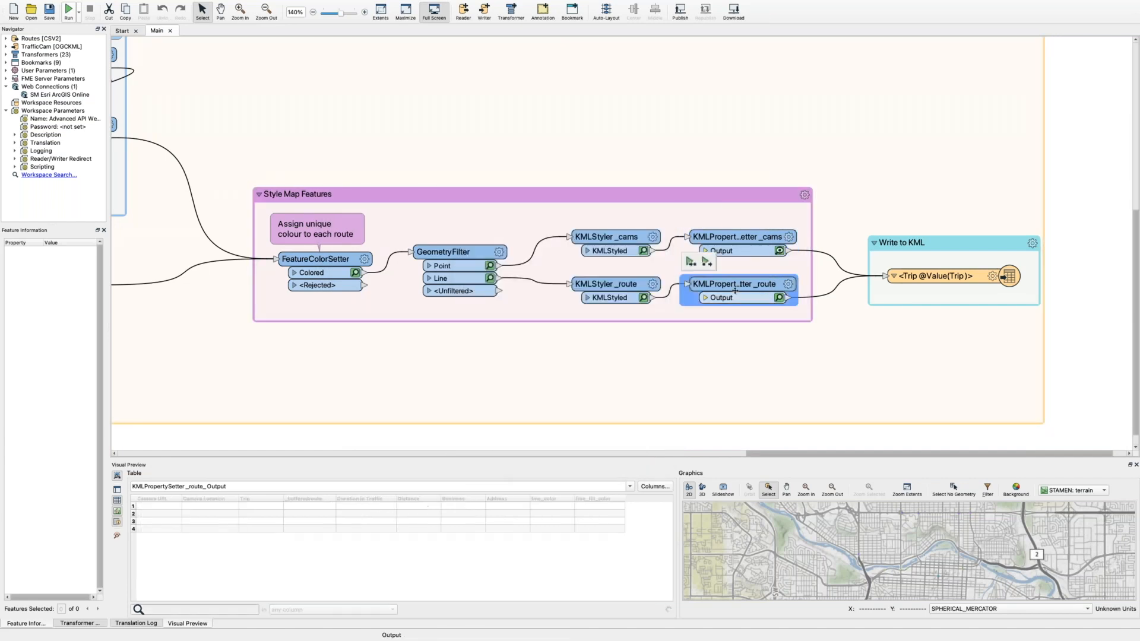
{"action": "double_click", "coordinate": [736, 290]}
{"action": "left_click", "coordinate": [640, 273]}
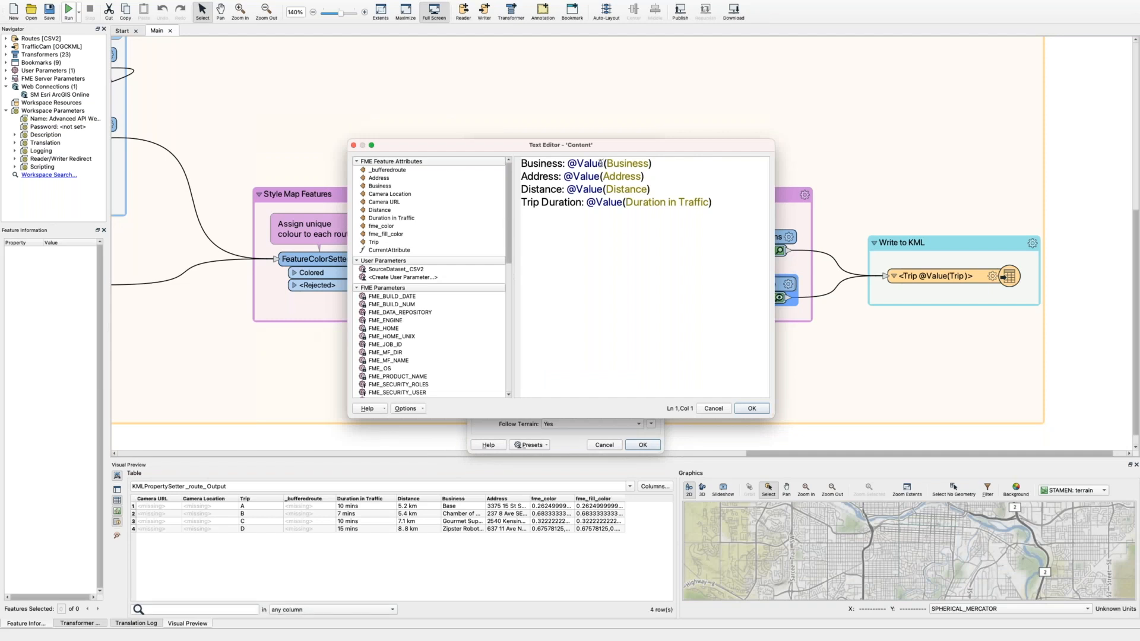
{"action": "left_click", "coordinate": [533, 163]}
{"action": "left_click", "coordinate": [752, 409]}
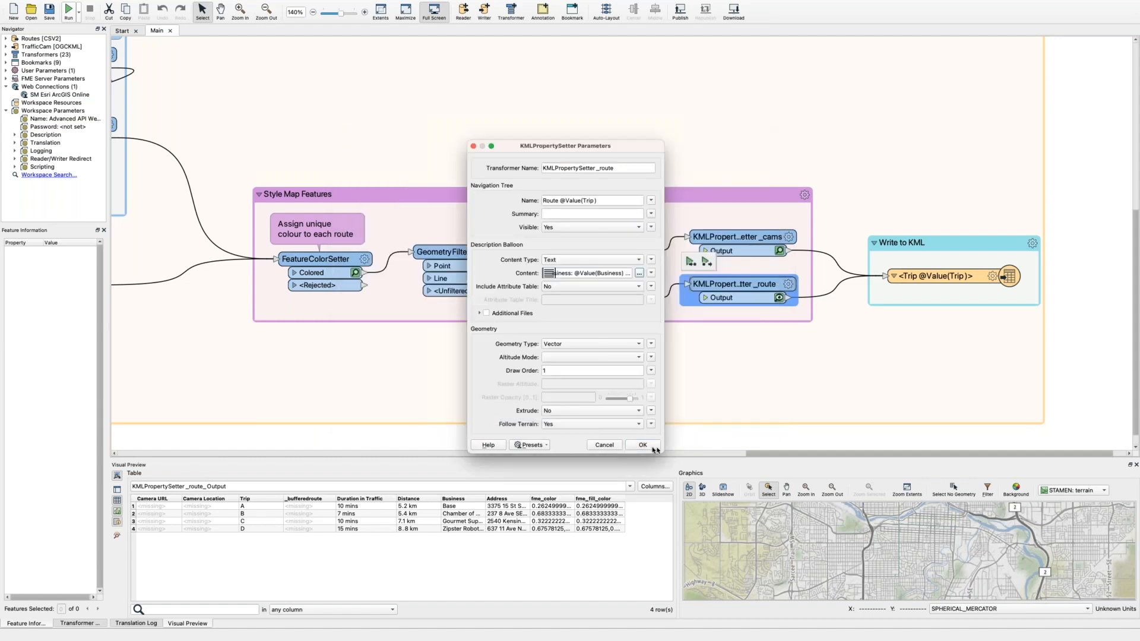
{"action": "left_click", "coordinate": [653, 448]}
{"action": "left_click_drag", "start_coordinate": [779, 455], "coordinate": [792, 454]}
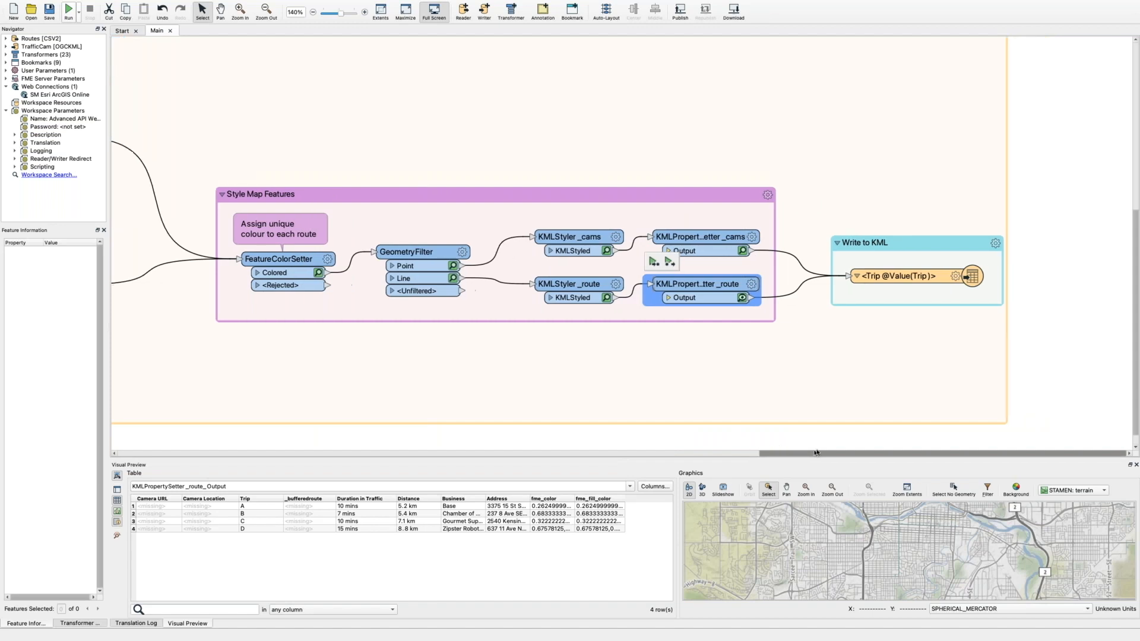
{"action": "scroll", "coordinate": [852, 392], "scroll_direction": "down", "scroll_amount": 1}
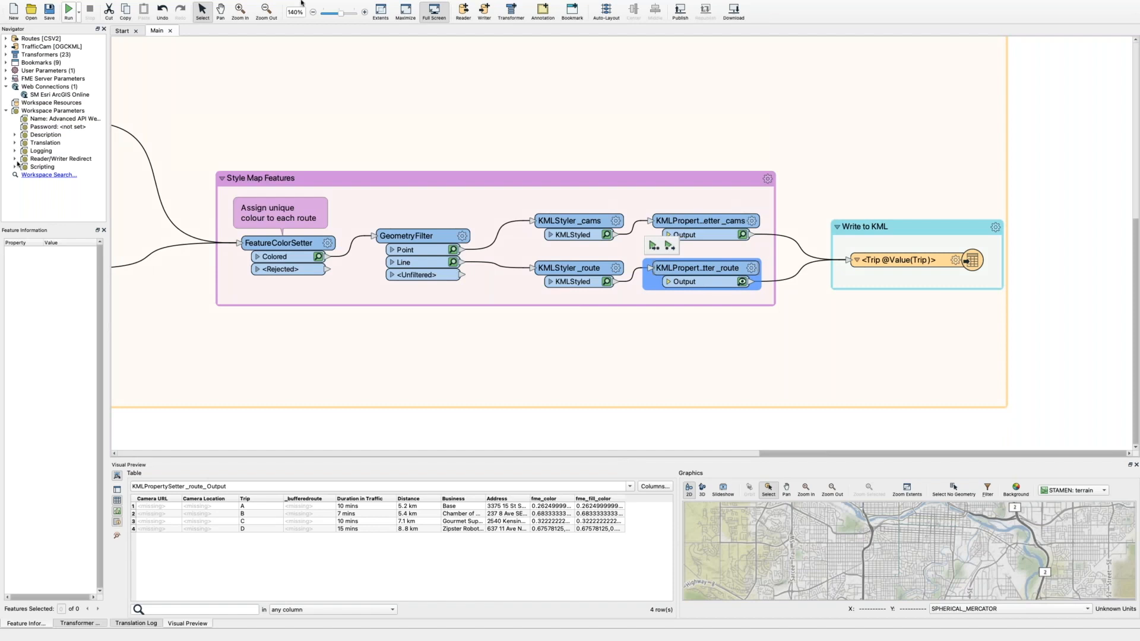
{"action": "left_click", "coordinate": [78, 11]}
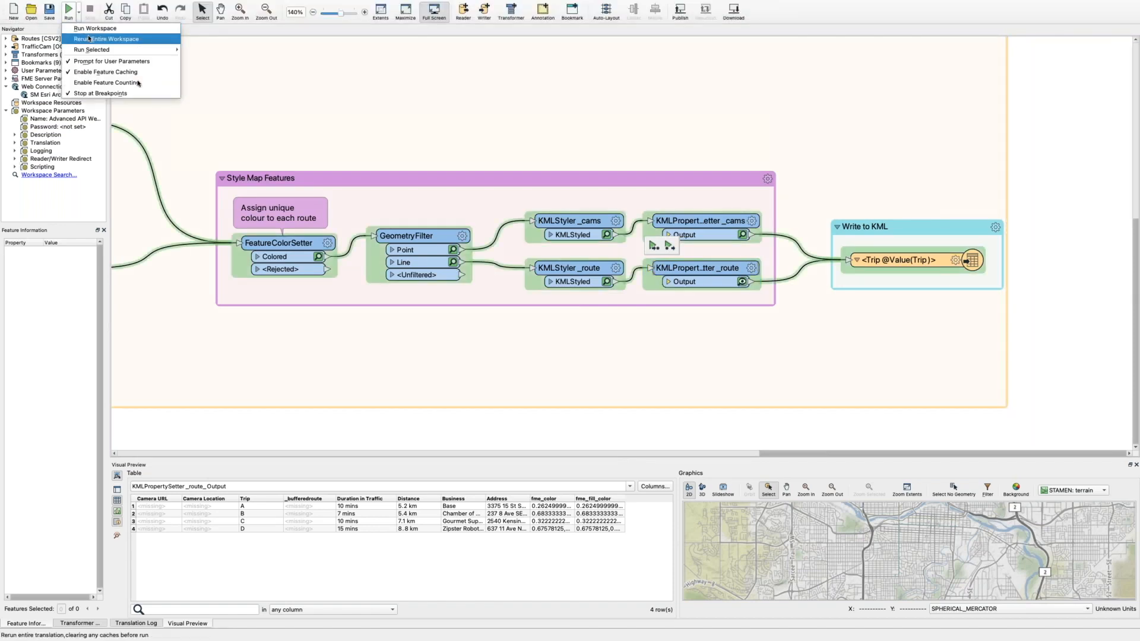
{"action": "left_click", "coordinate": [89, 39]}
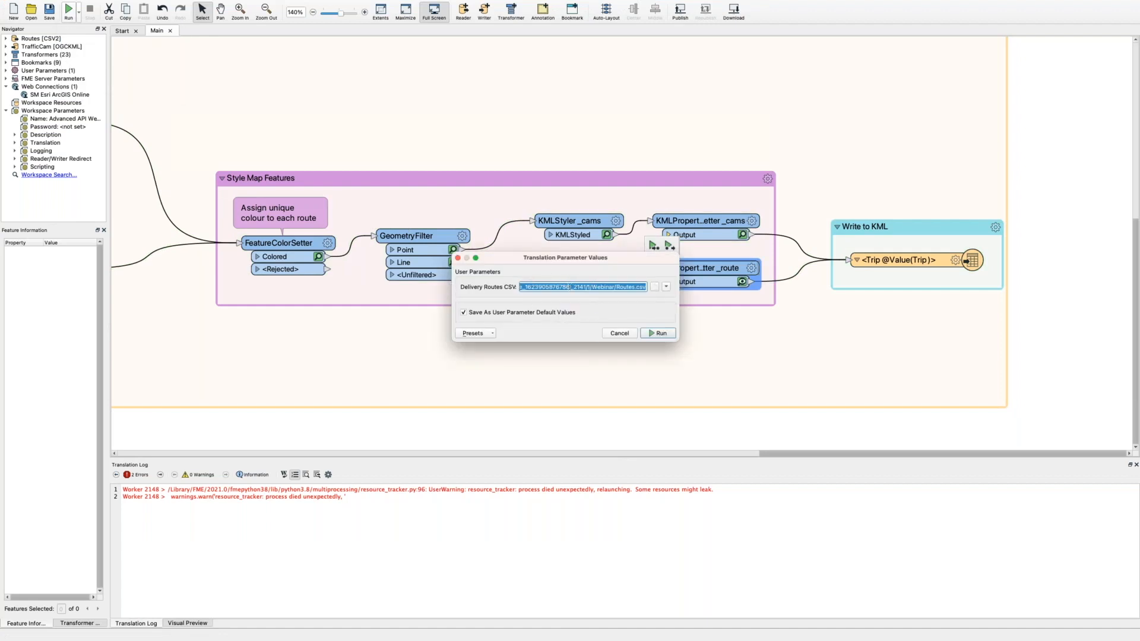
{"action": "left_click", "coordinate": [619, 334]}
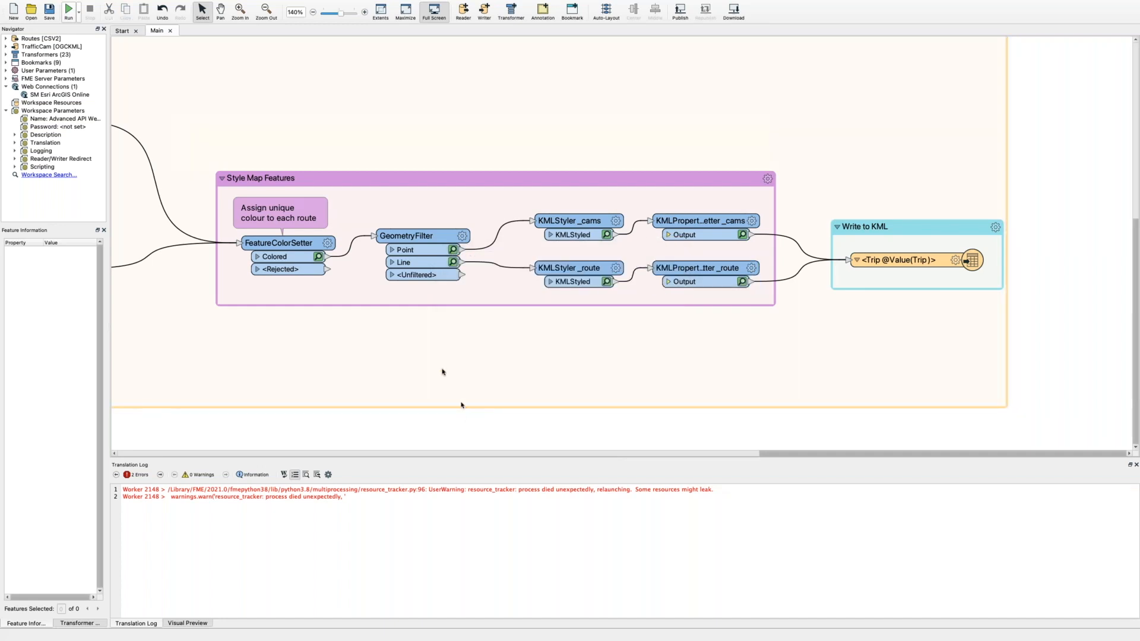
{"action": "left_click", "coordinate": [414, 305]}
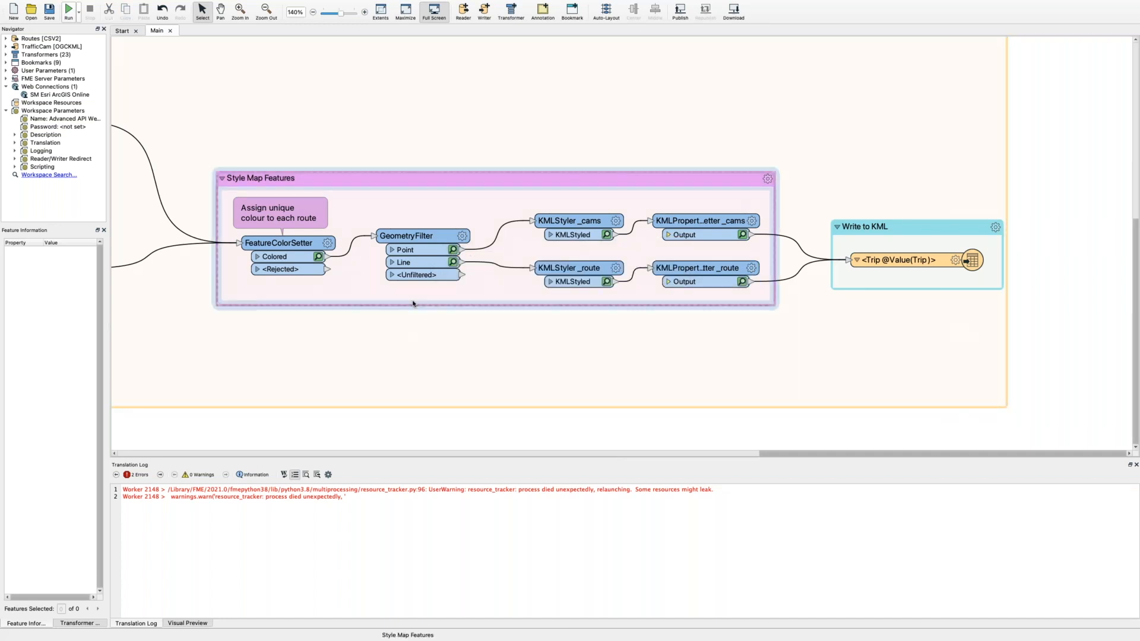
Switch to Chrome, take it out of full screen, and show the Traffic Cam Demo map in Google My Maps
{"action": "key", "text": "ctrl+Up"}
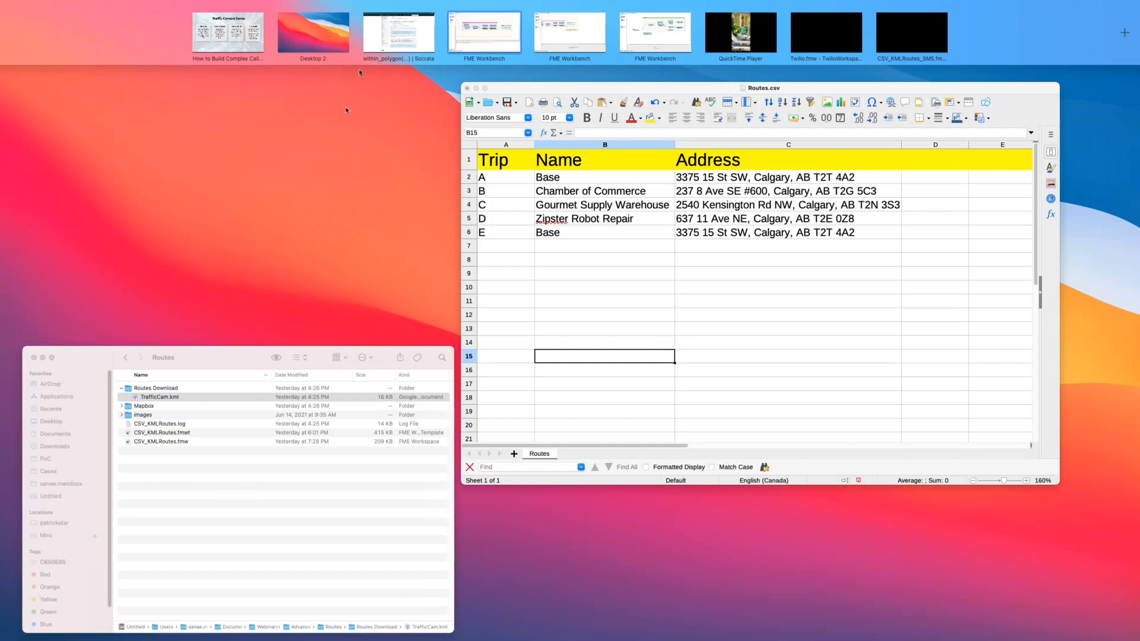
{"action": "left_click", "coordinate": [368, 18]}
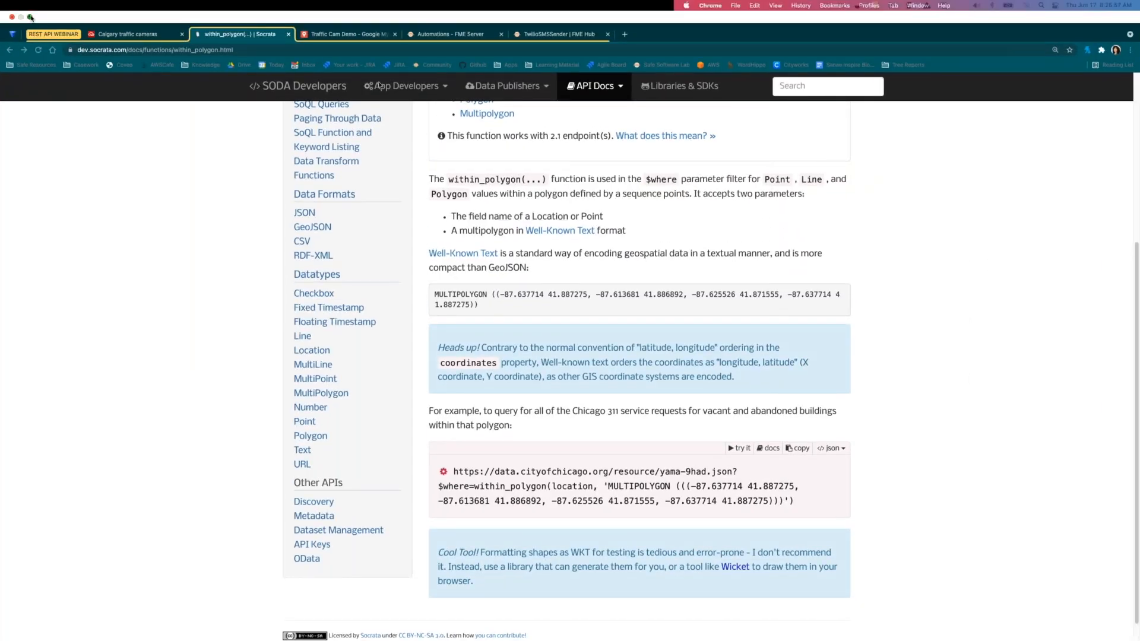
{"action": "left_click", "coordinate": [31, 17]}
{"action": "left_click", "coordinate": [559, 111]}
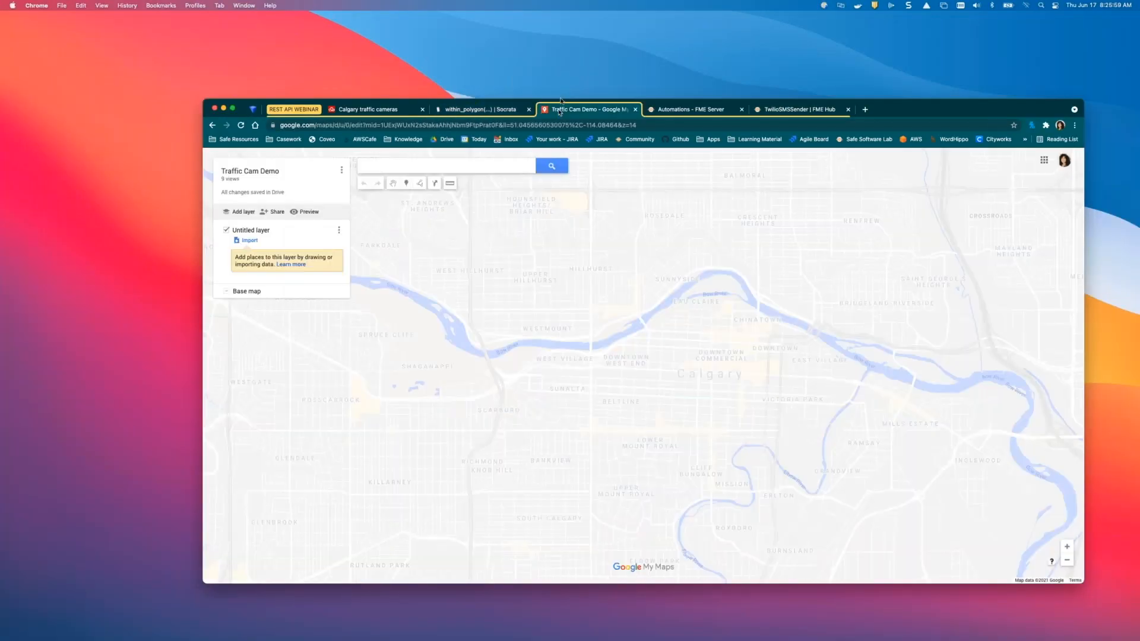
{"action": "left_click_drag", "start_coordinate": [887, 115], "coordinate": [926, 77]}
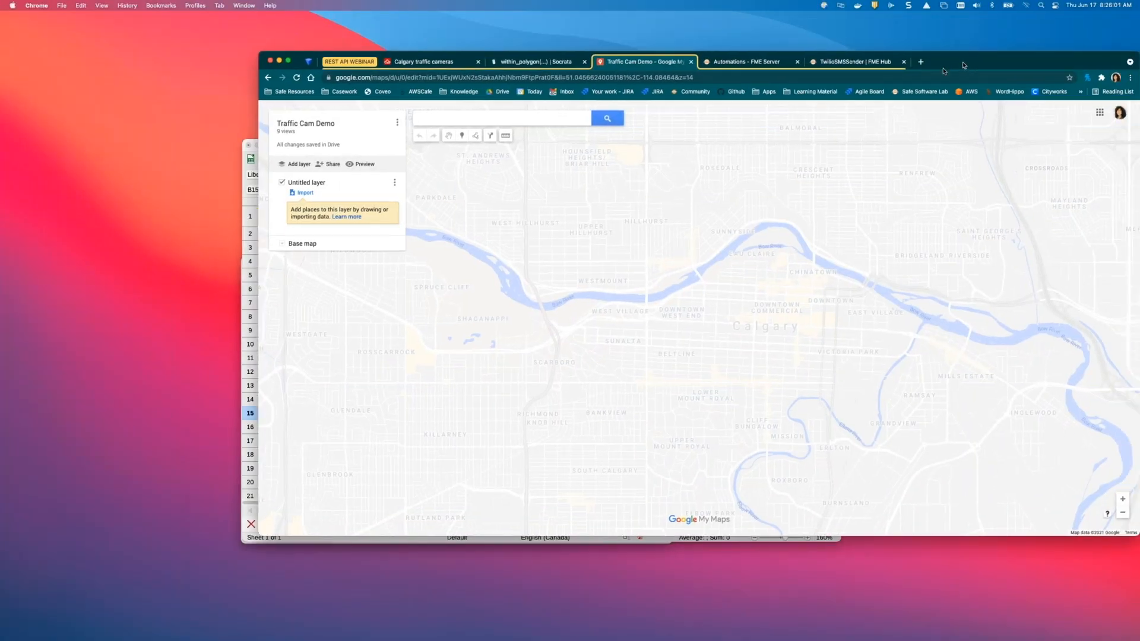
Place the Finder window of the Routes folder beside the map and import TrafficCam.kml into the untitled layer
{"action": "key", "text": "ctrl+Up"}
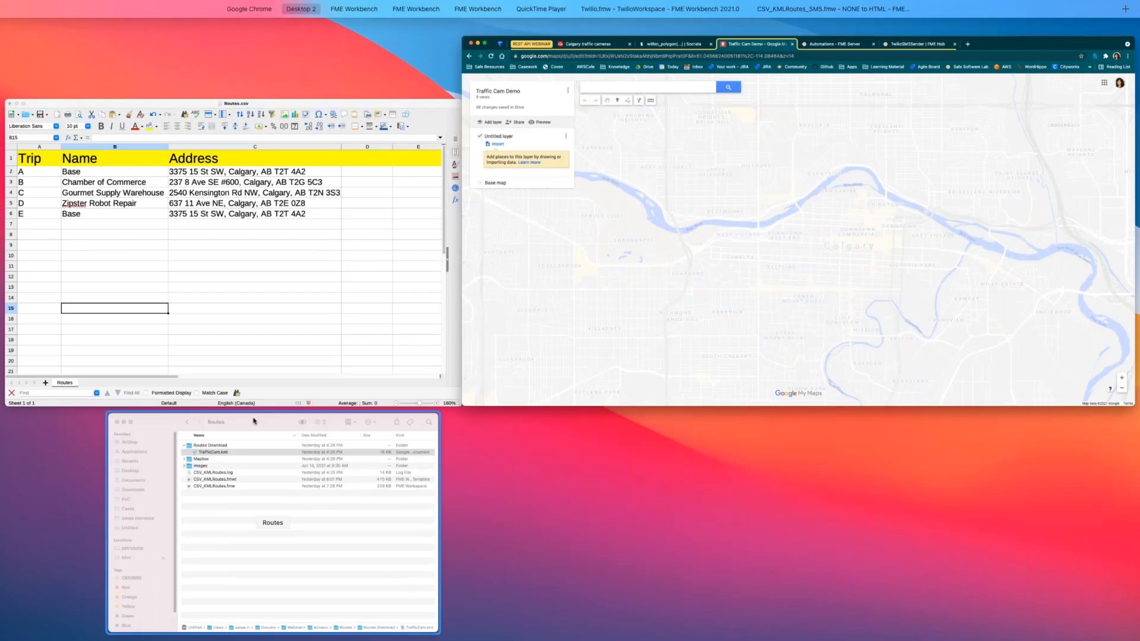
{"action": "left_click", "coordinate": [321, 505]}
{"action": "left_click_drag", "start_coordinate": [445, 272], "coordinate": [269, 308]}
{"action": "left_click", "coordinate": [288, 203]}
{"action": "left_click", "coordinate": [148, 306]}
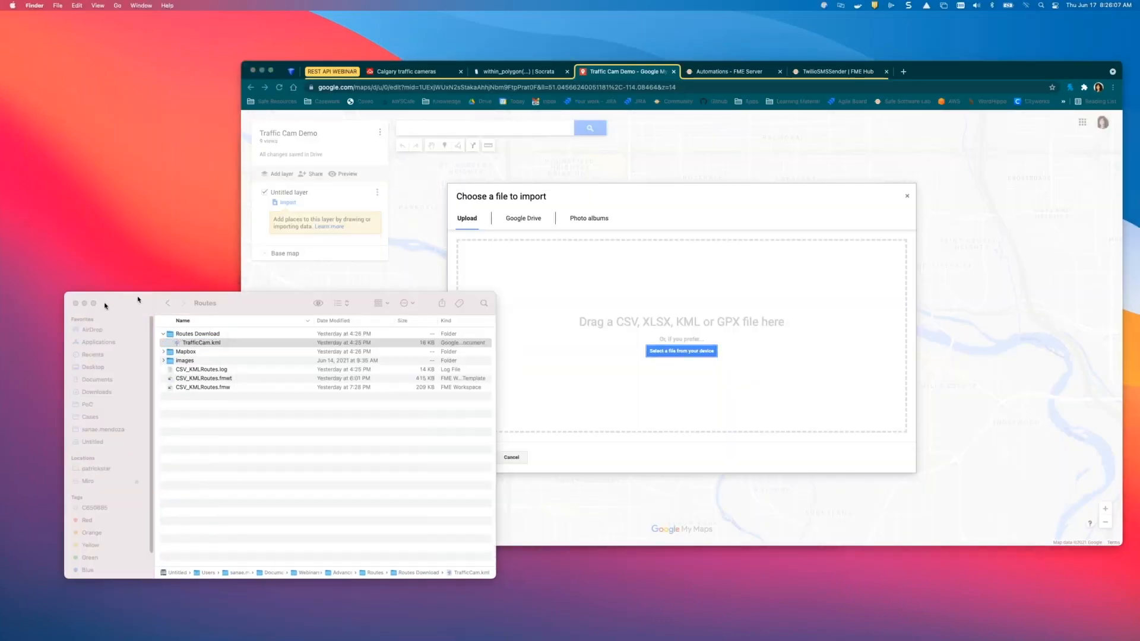
{"action": "left_click_drag", "start_coordinate": [148, 306], "coordinate": [115, 313]}
{"action": "left_click_drag", "start_coordinate": [169, 348], "coordinate": [628, 369]}
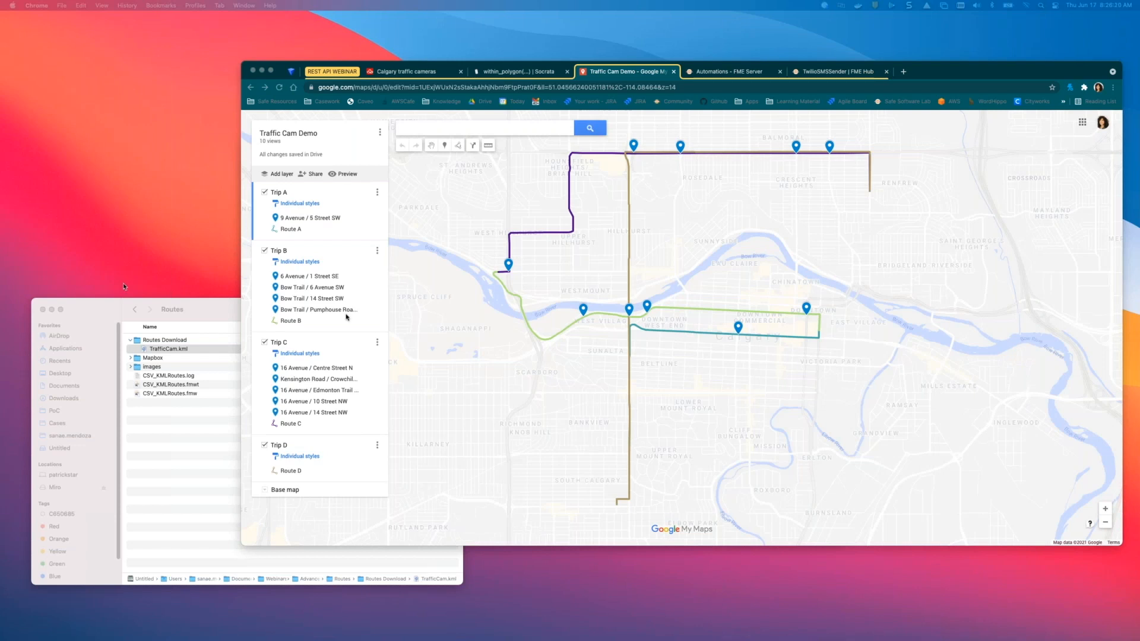
Examine Route A and Route B on the imported map, and show Route B's details
{"action": "left_click", "coordinate": [290, 232]}
{"action": "mouse_move", "coordinate": [290, 232]}
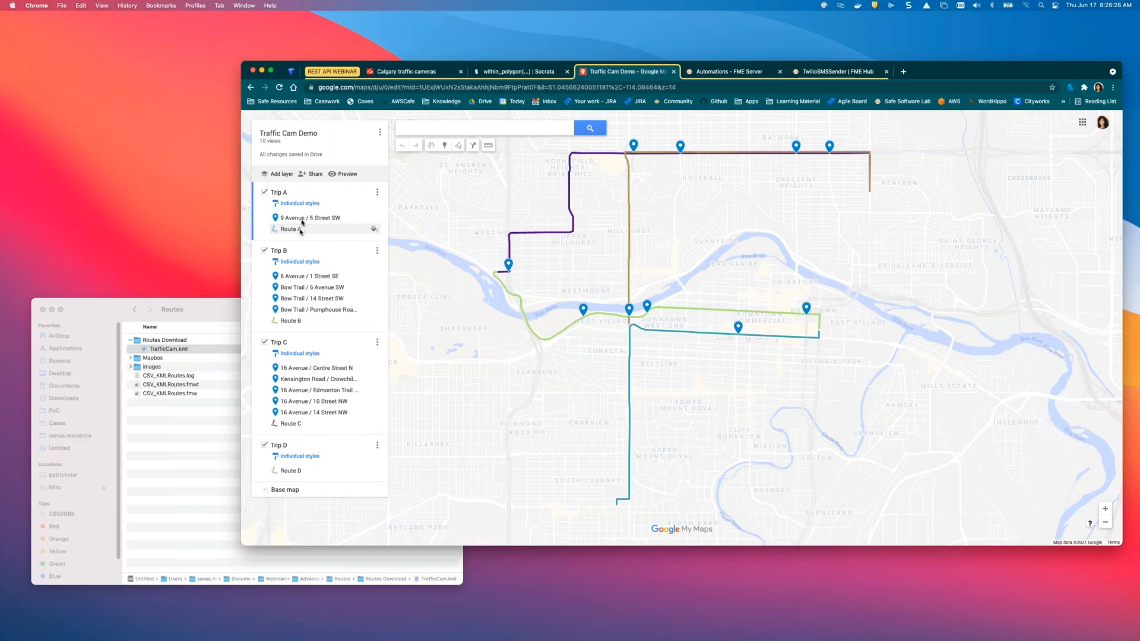
{"action": "left_click", "coordinate": [300, 321]}
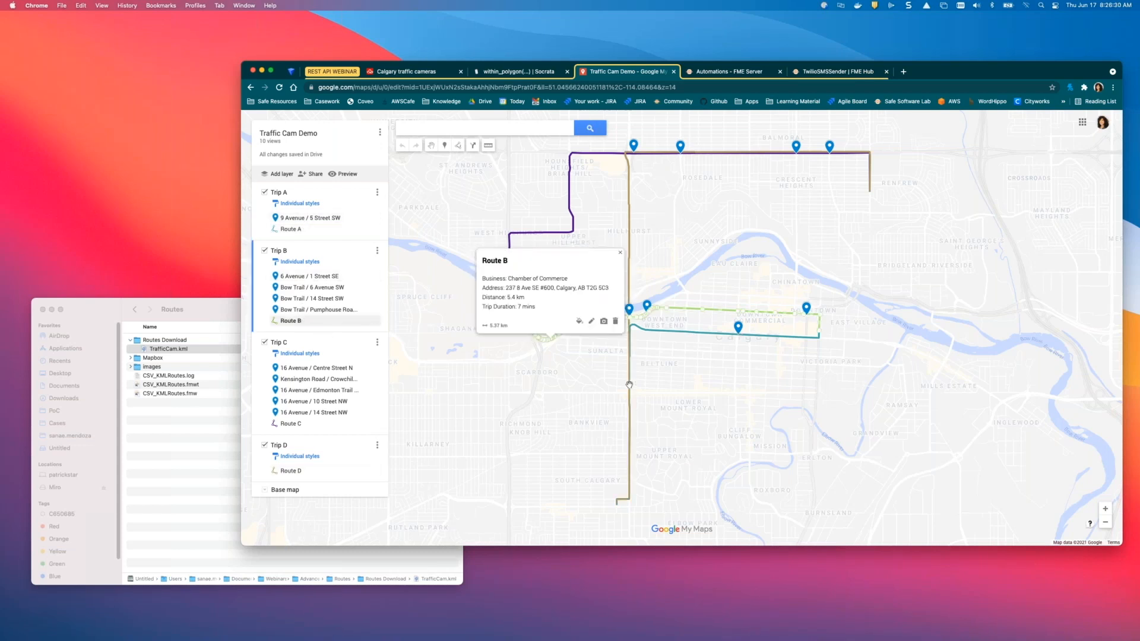
Compare the details of Route A and Route B, and view the traffic camera images along Trips A, B and C
{"action": "left_click", "coordinate": [657, 330]}
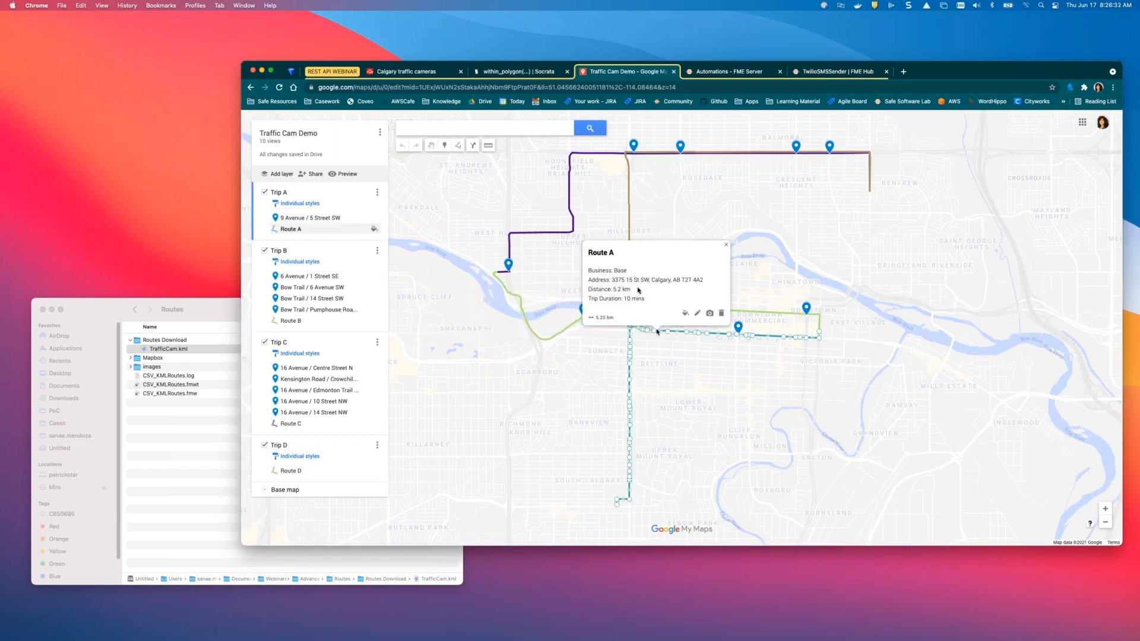
{"action": "left_click", "coordinate": [558, 337]}
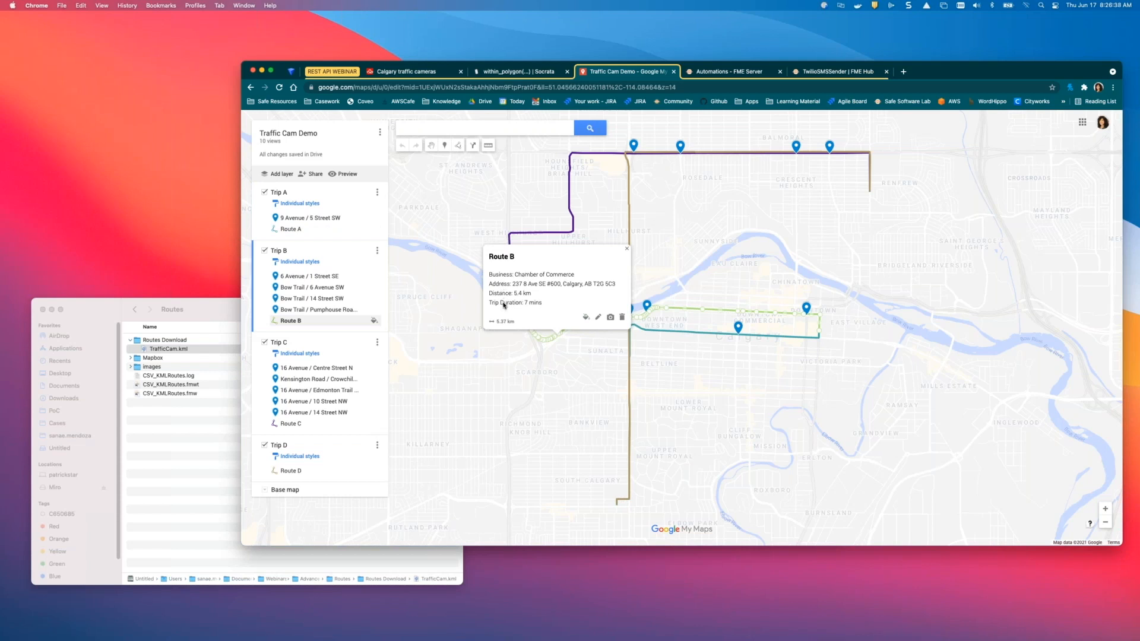
{"action": "left_click_drag", "start_coordinate": [717, 379], "coordinate": [678, 375]}
{"action": "left_click", "coordinate": [699, 323]}
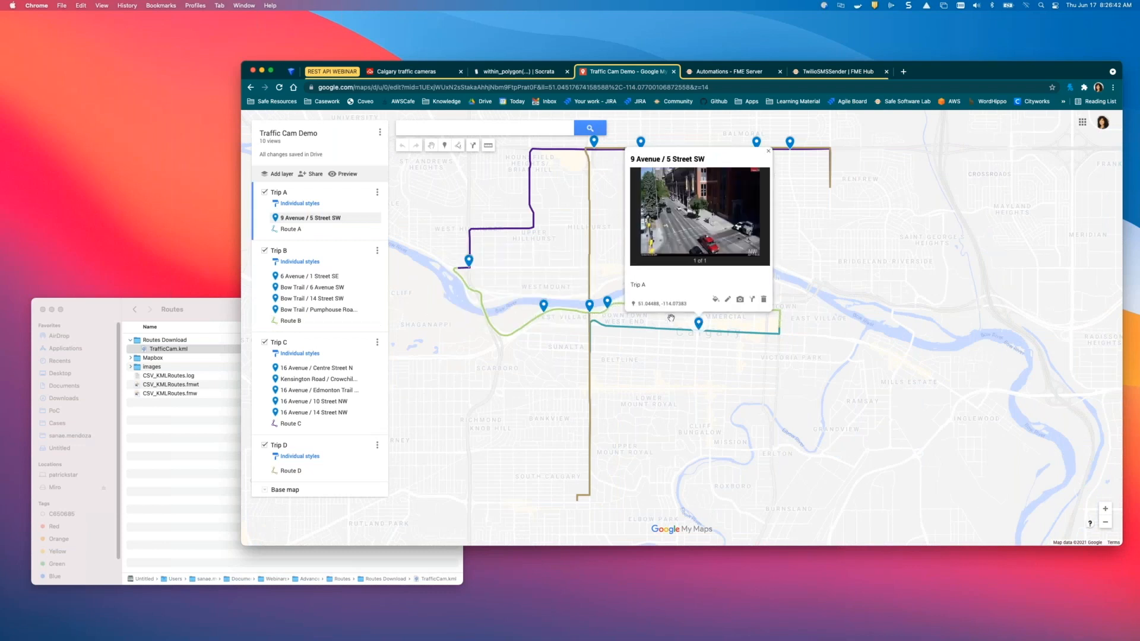
{"action": "left_click", "coordinate": [607, 303]}
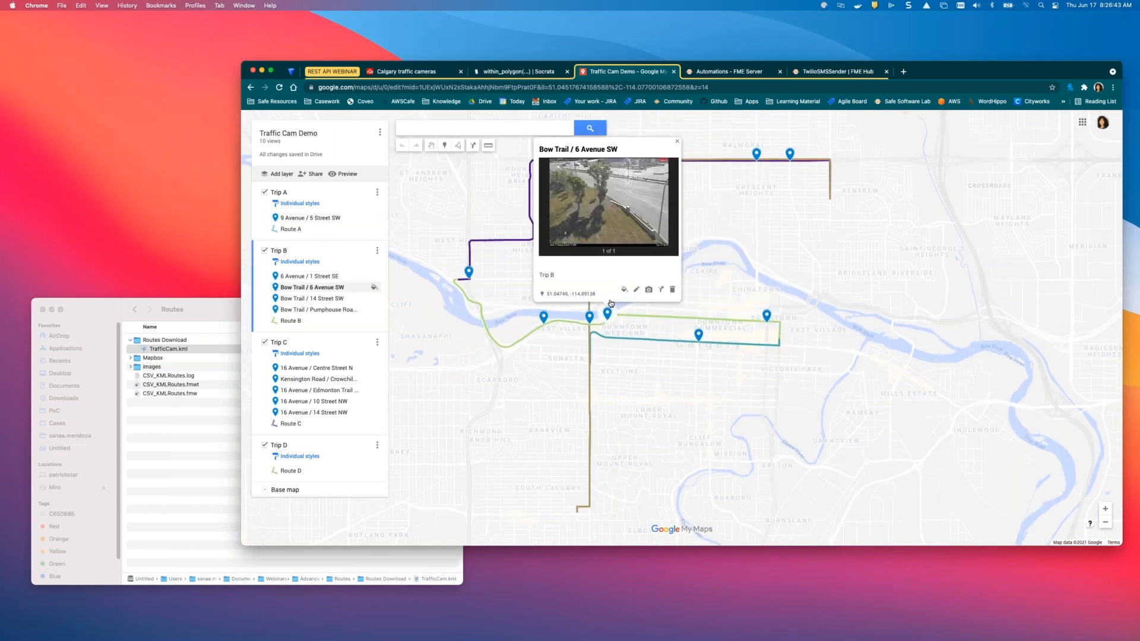
{"action": "left_click", "coordinate": [767, 315]}
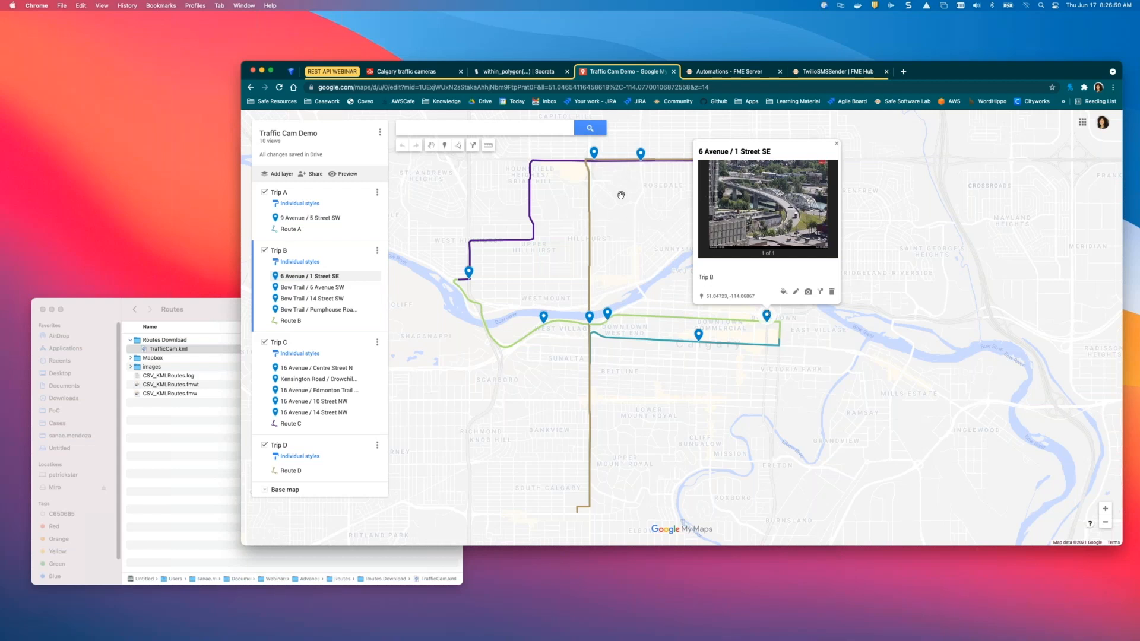
{"action": "left_click", "coordinate": [640, 155]}
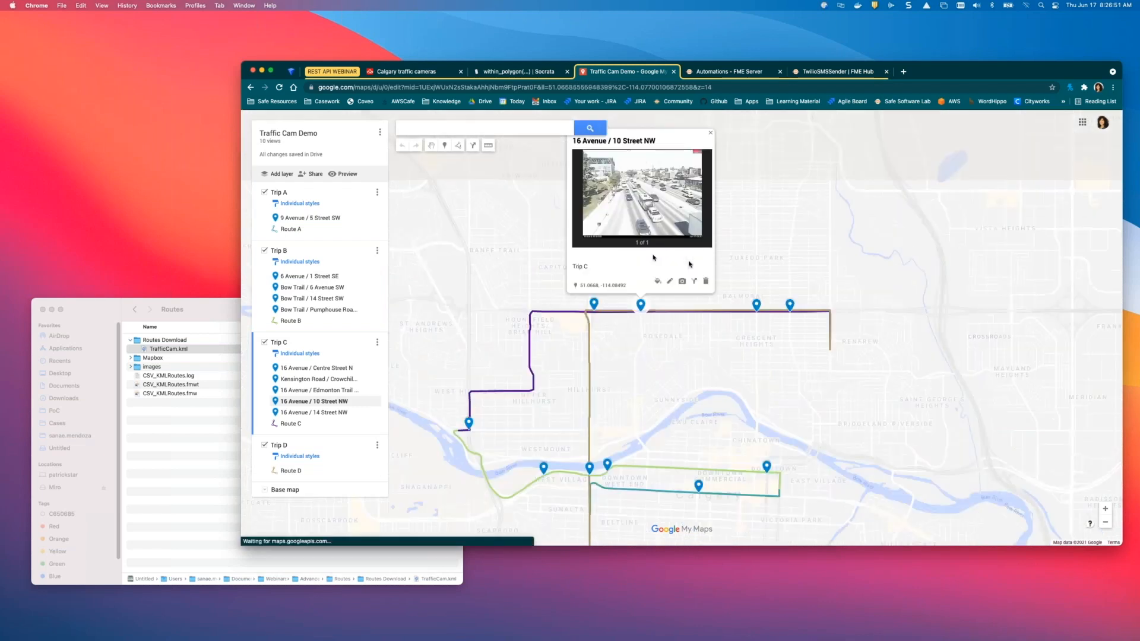
{"action": "left_click", "coordinate": [791, 313]}
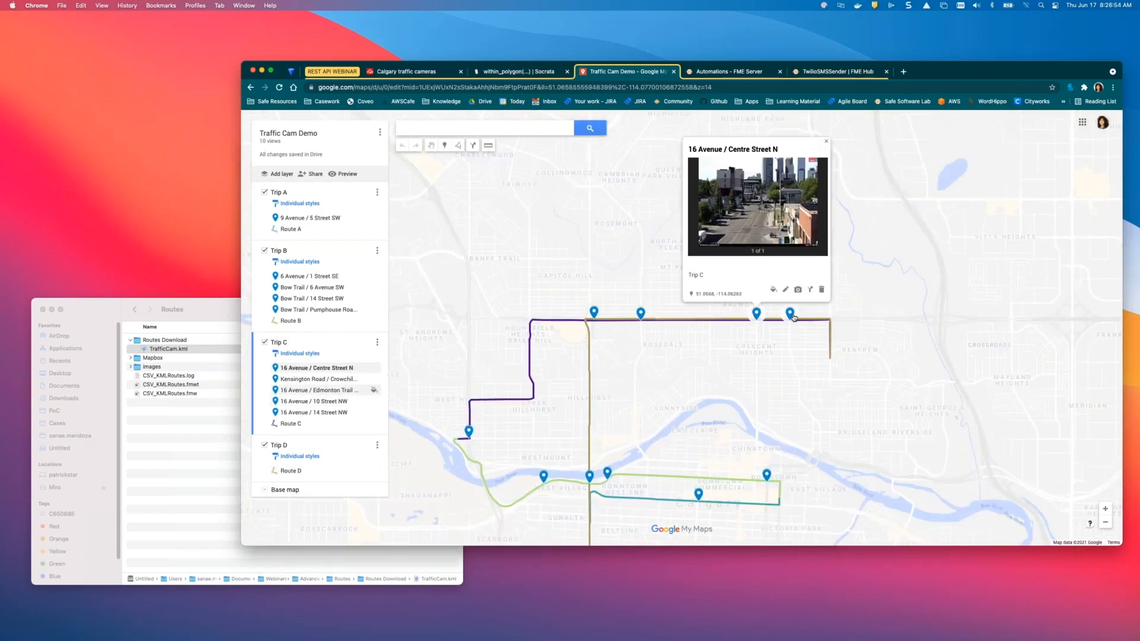
{"action": "left_click", "coordinate": [791, 315]}
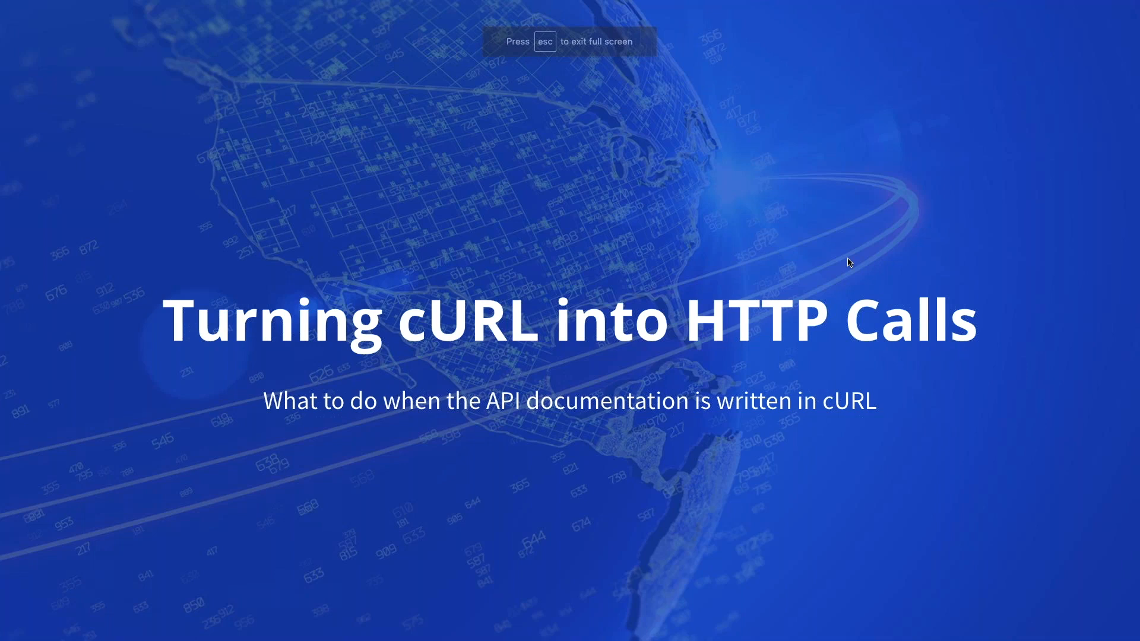
{"action": "key", "text": "Right"}
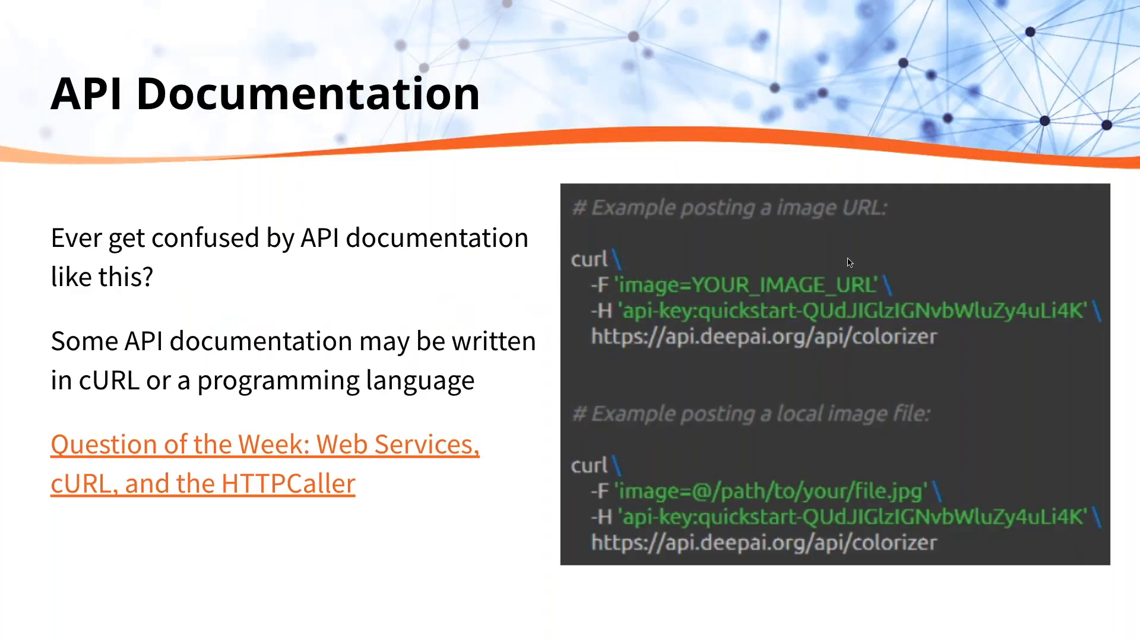
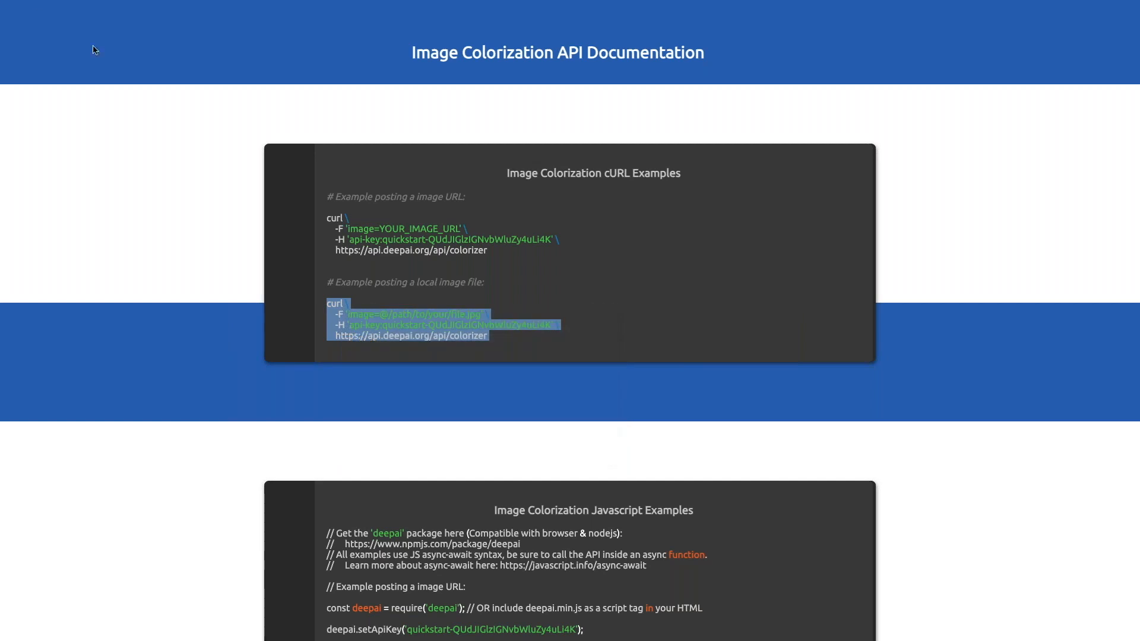
Take the Image Colorization API documentation out of full screen, switch to Postman, and move its window fully into view
{"action": "left_click", "coordinate": [40, 23]}
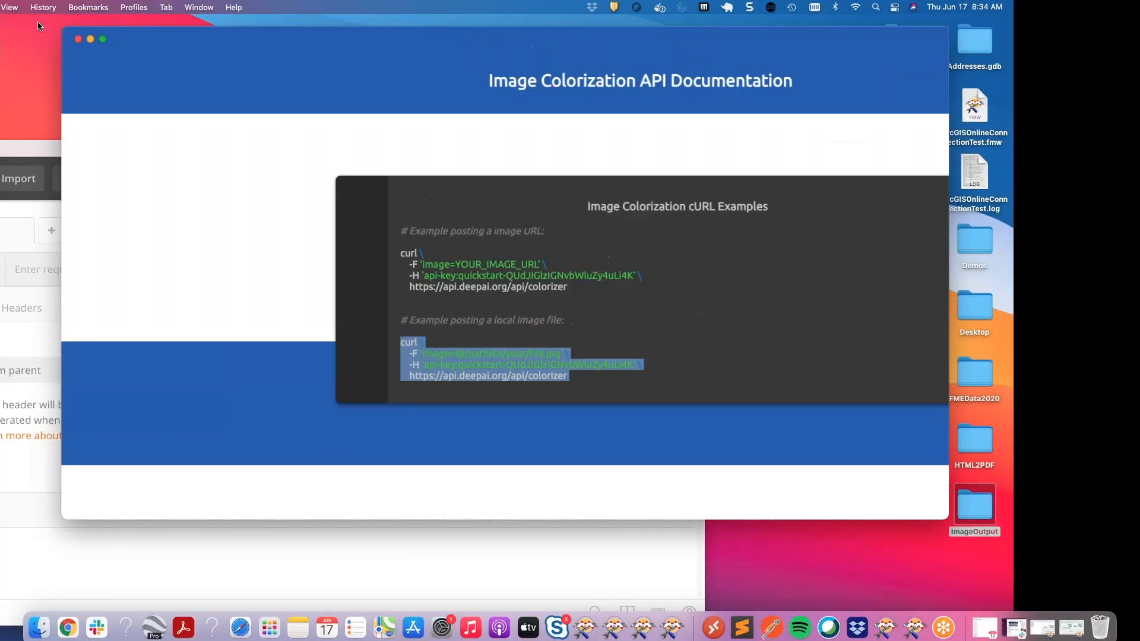
{"action": "left_click", "coordinate": [222, 528]}
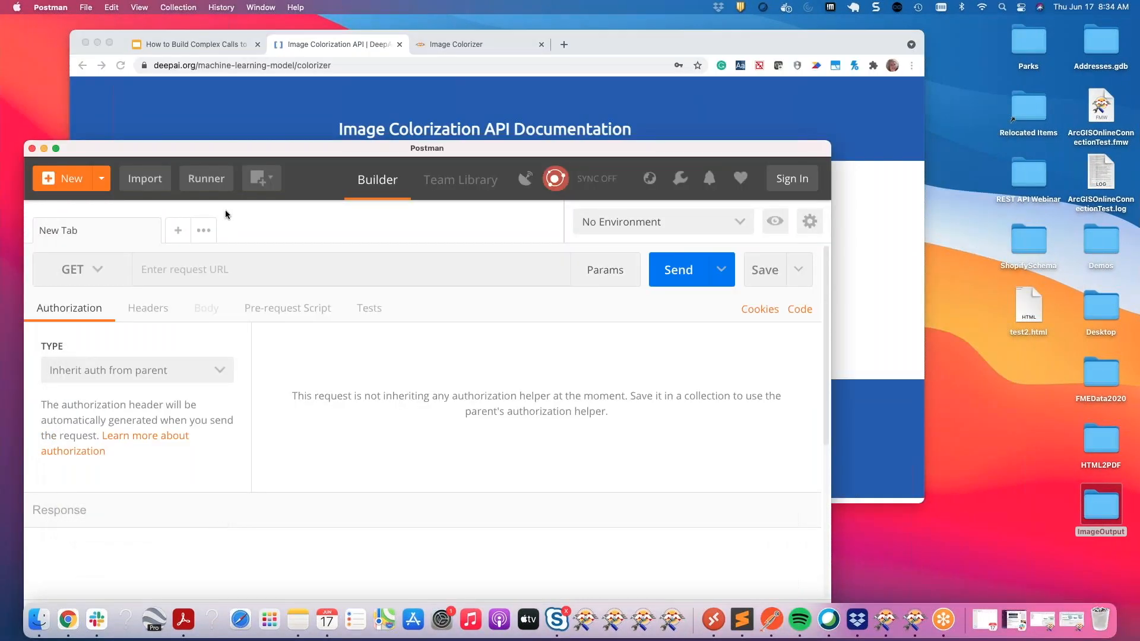
{"action": "left_click_drag", "start_coordinate": [218, 147], "coordinate": [220, 59]}
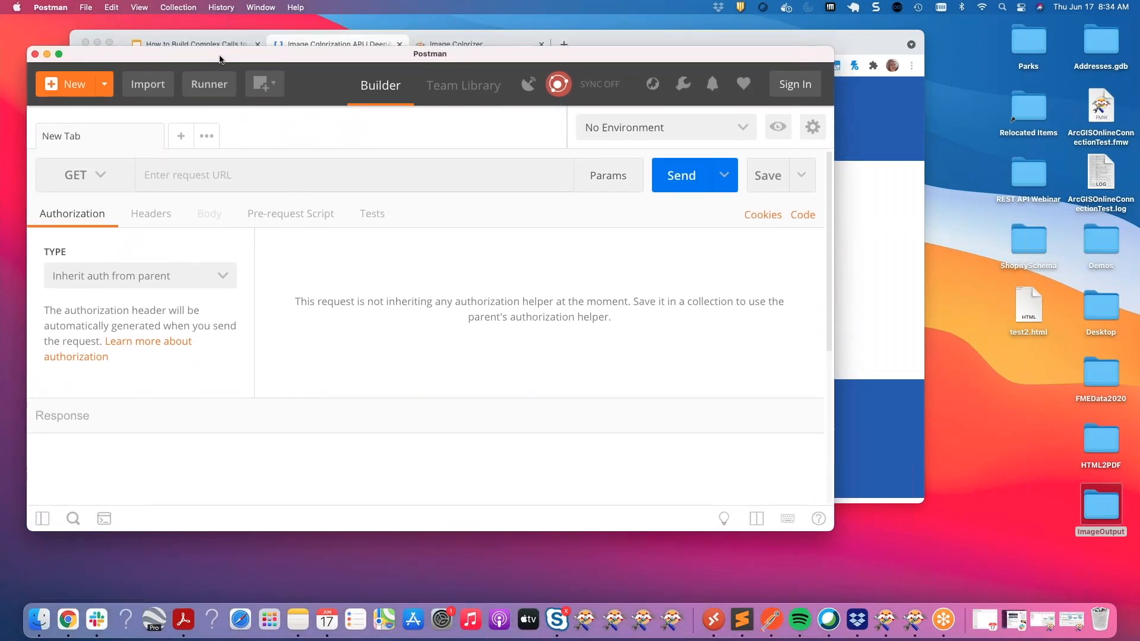
Import the copied cURL command for posting a local image file, including its API key, into Postman as raw text
{"action": "left_click", "coordinate": [156, 87]}
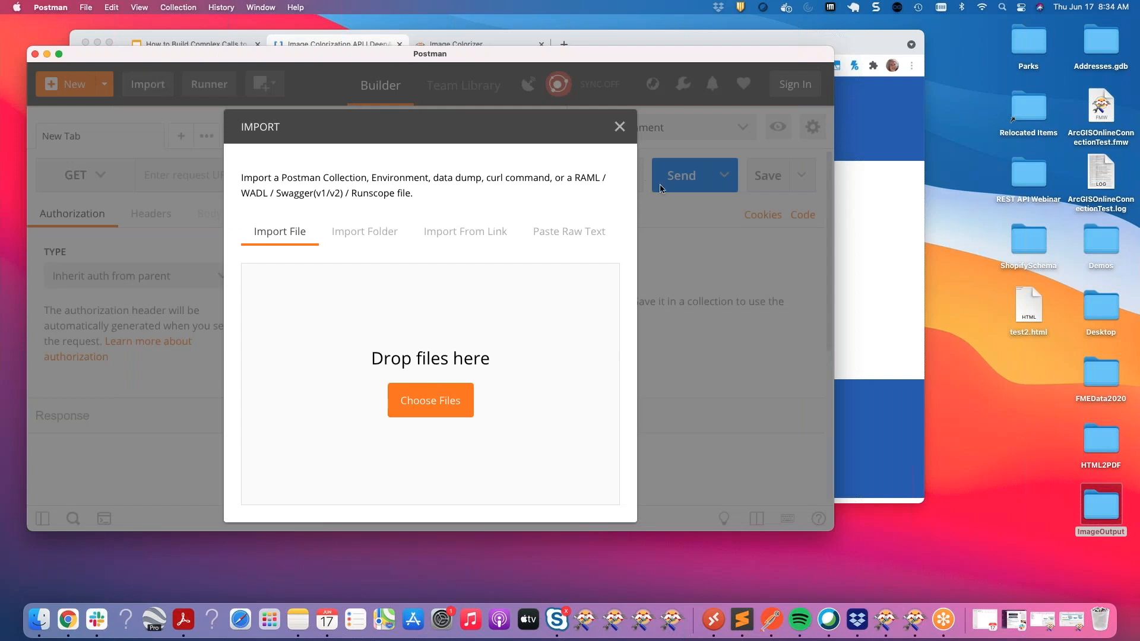
{"action": "left_click", "coordinate": [581, 233]}
{"action": "left_click", "coordinate": [373, 293]}
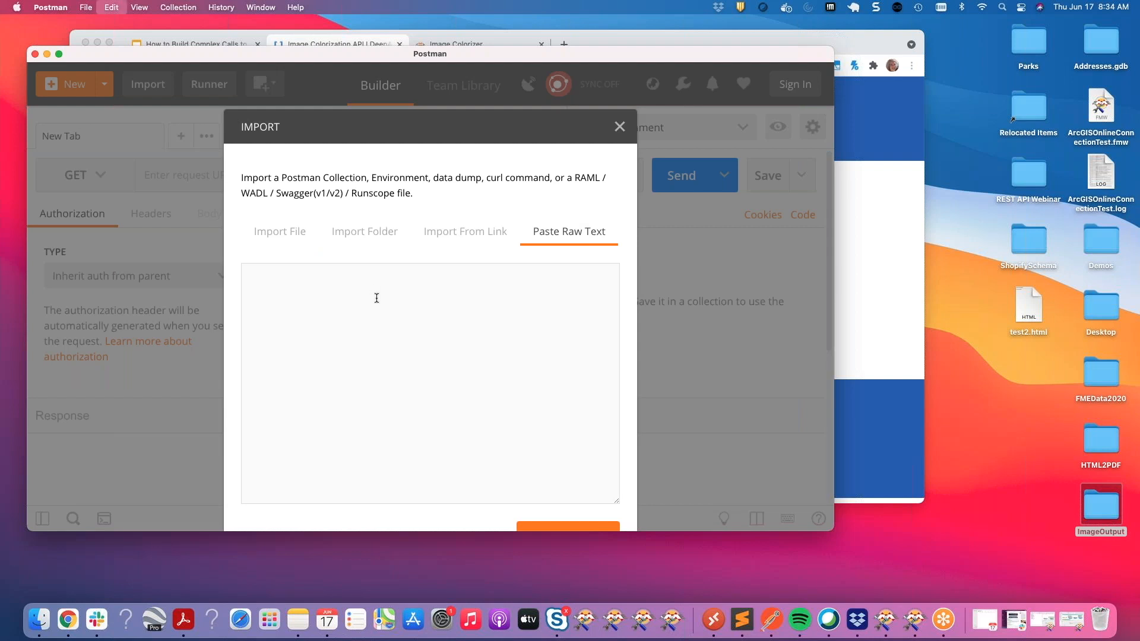
{"action": "key", "text": "super+v"}
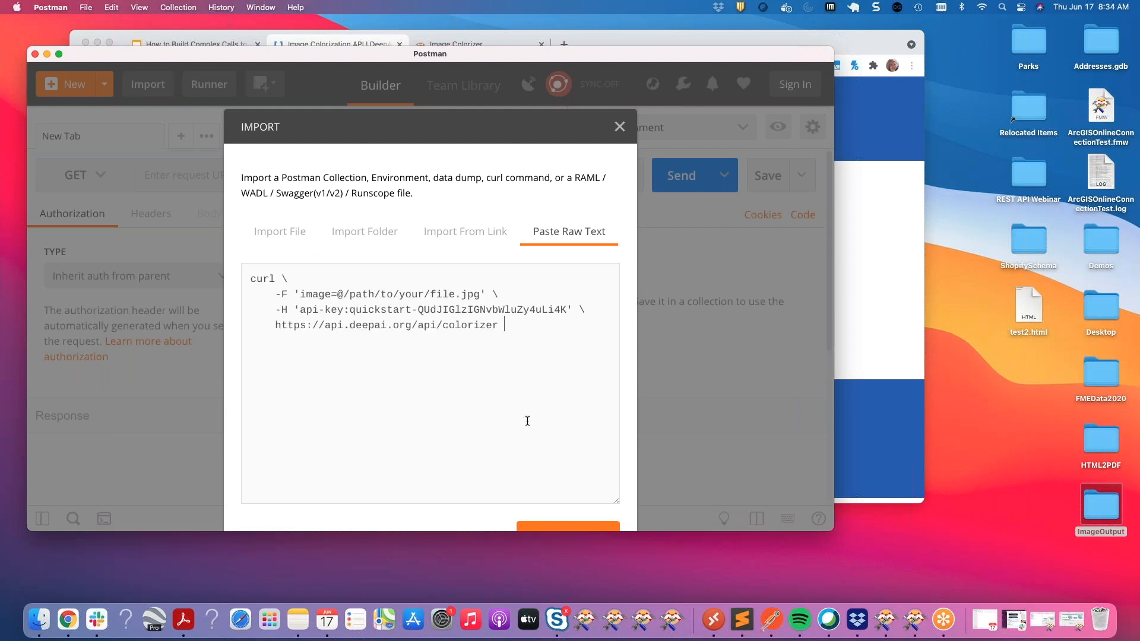
{"action": "left_click", "coordinate": [557, 527]}
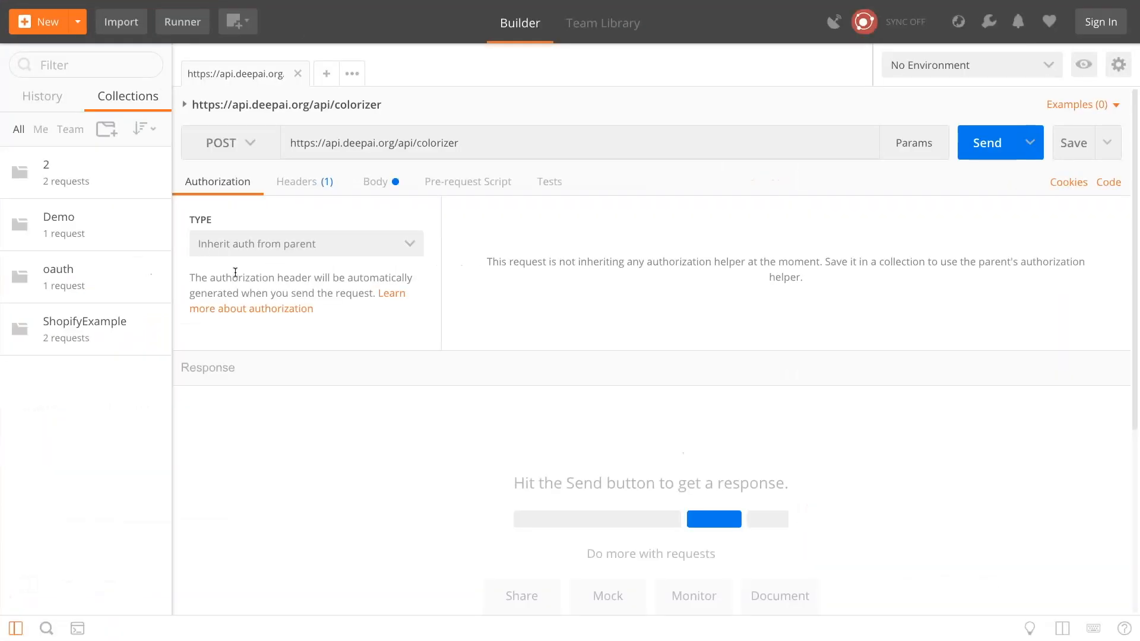
Review the imported colorizer request's headers and form-data body, and take Postman out of full screen
{"action": "left_click", "coordinate": [308, 190]}
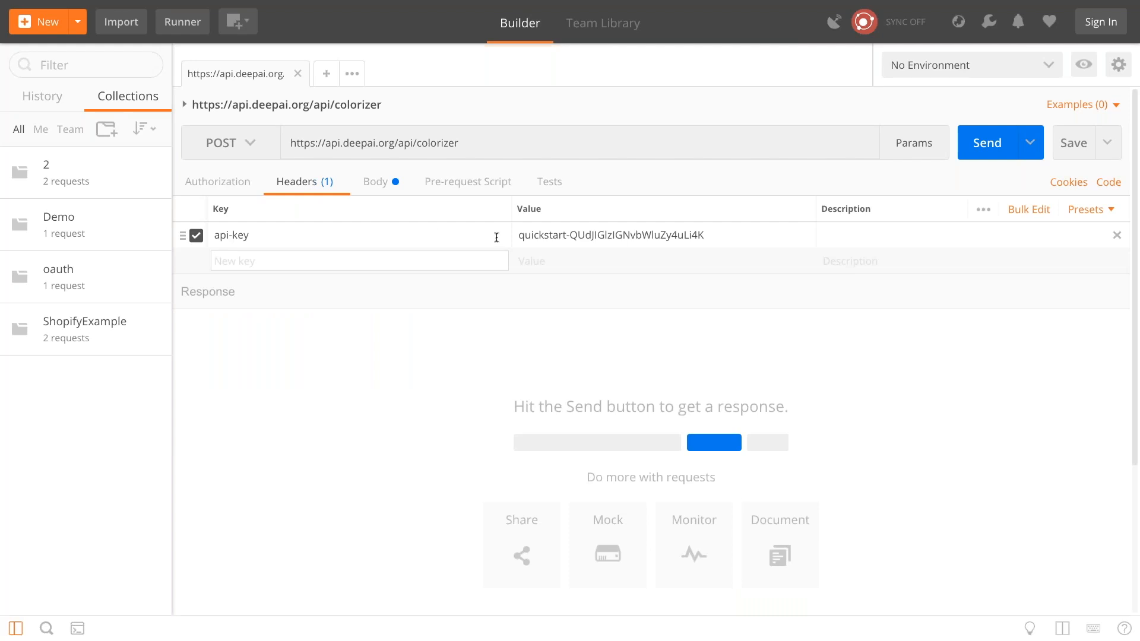
{"action": "left_click", "coordinate": [383, 186]}
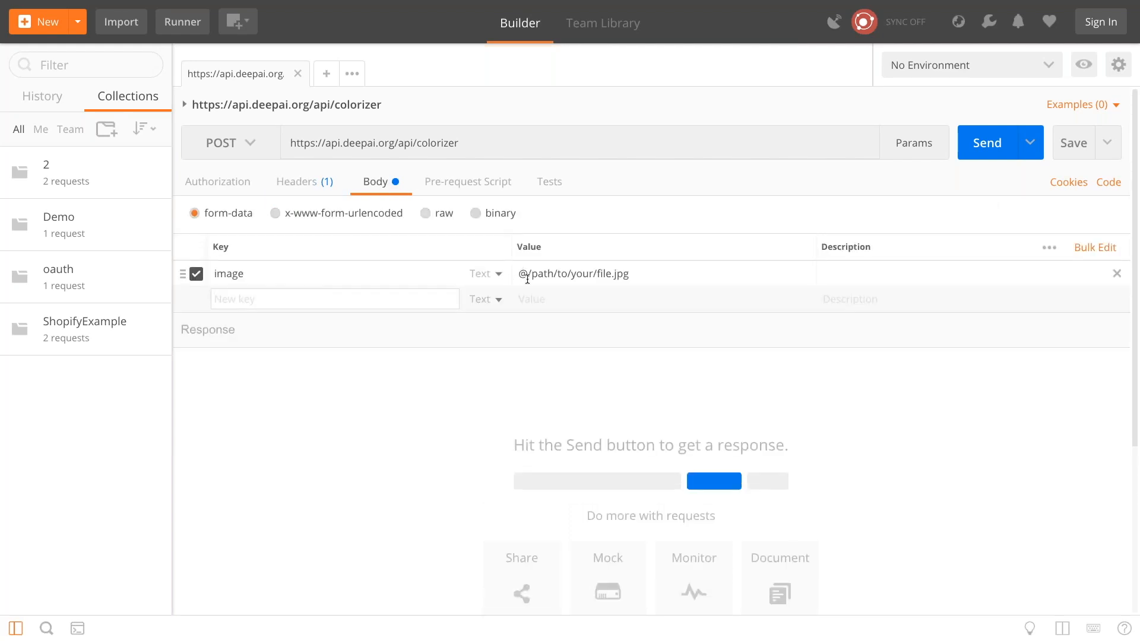
{"action": "mouse_move", "coordinate": [35, 3]}
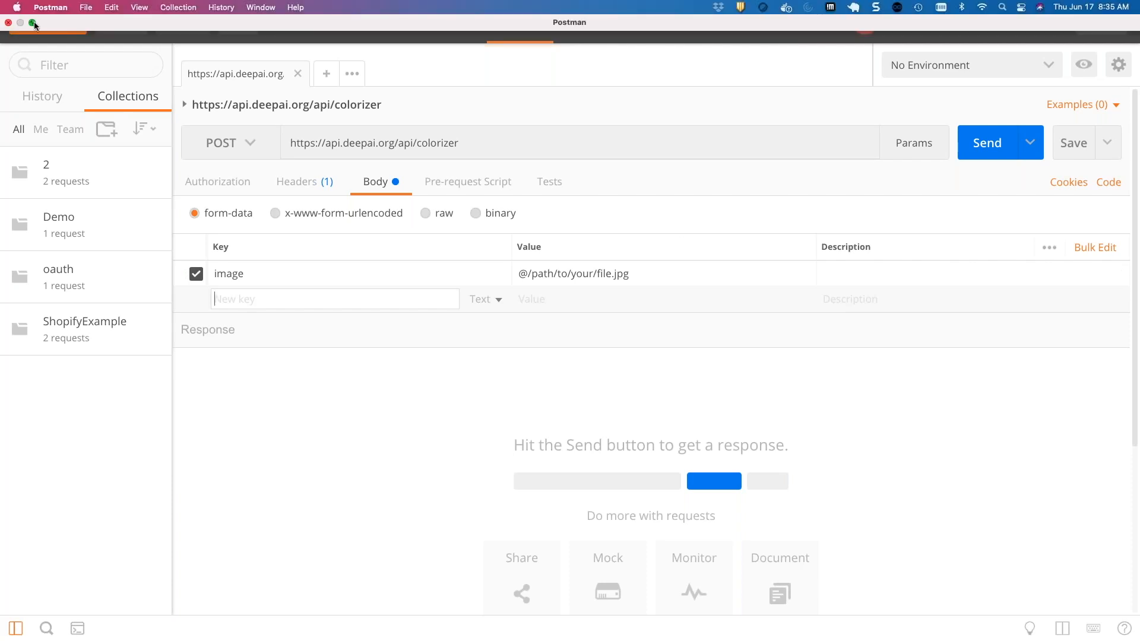
{"action": "left_click", "coordinate": [32, 22]}
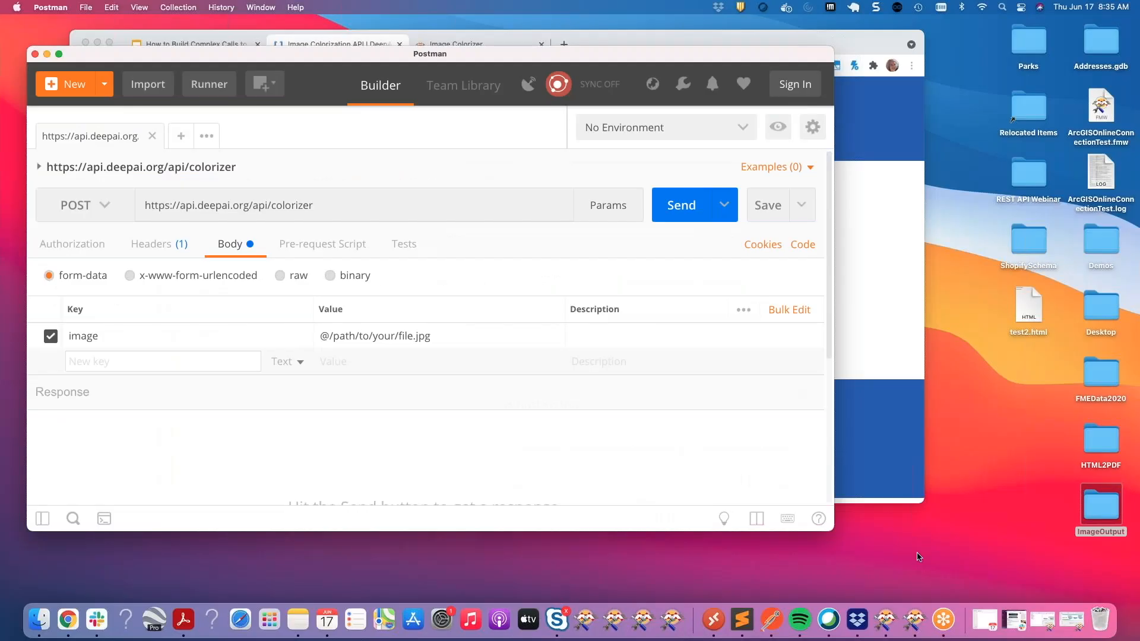
Switch to FME Workbench in full screen, and review the request URL and API key header of the HTTPCaller that uploads files
{"action": "left_click", "coordinate": [886, 620]}
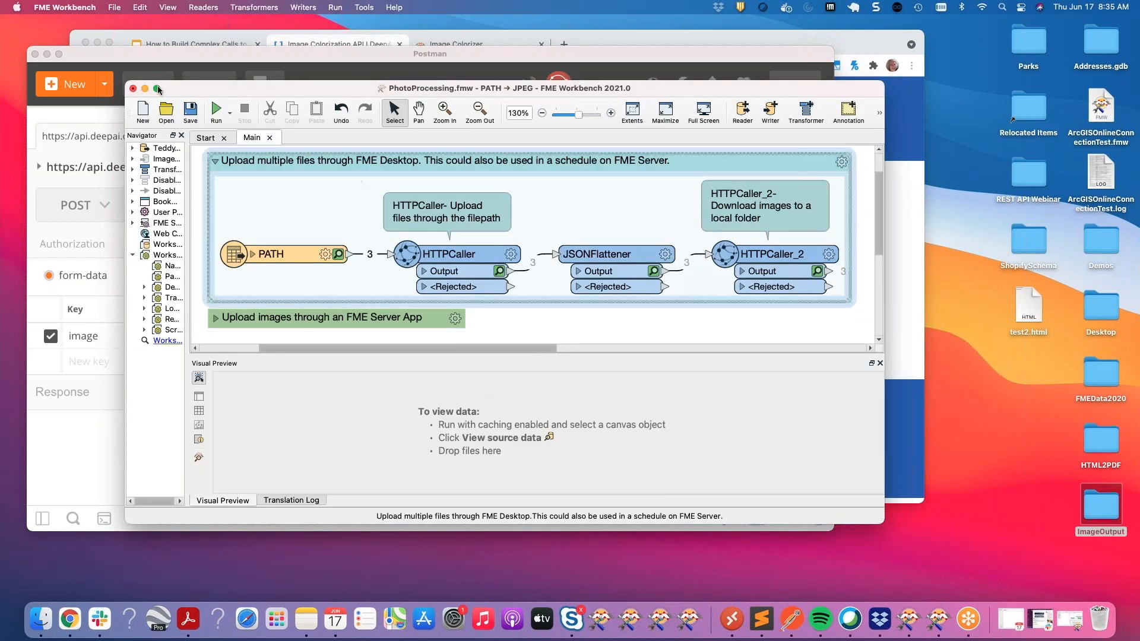
{"action": "left_click", "coordinate": [156, 89]}
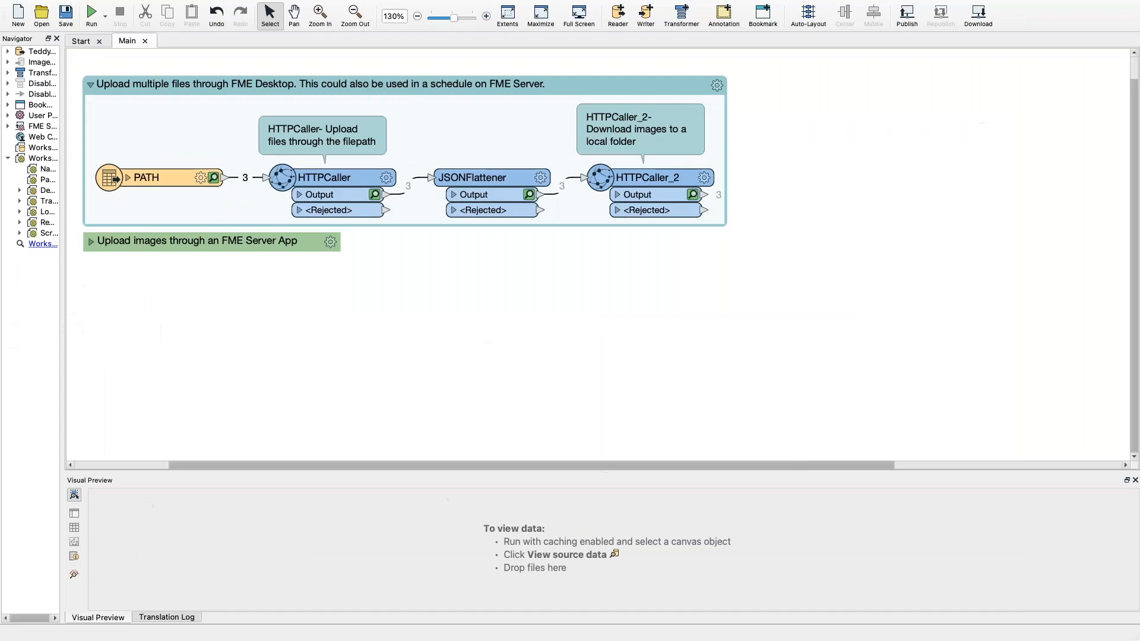
{"action": "left_click", "coordinate": [386, 178]}
{"action": "left_click", "coordinate": [386, 178]}
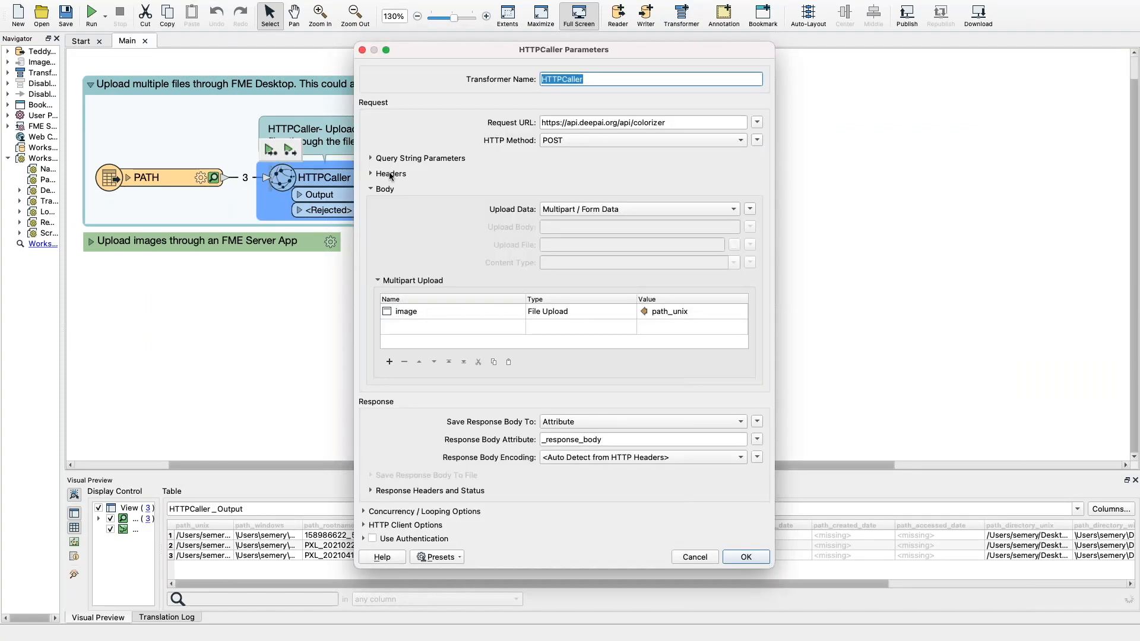
{"action": "left_click", "coordinate": [385, 175]}
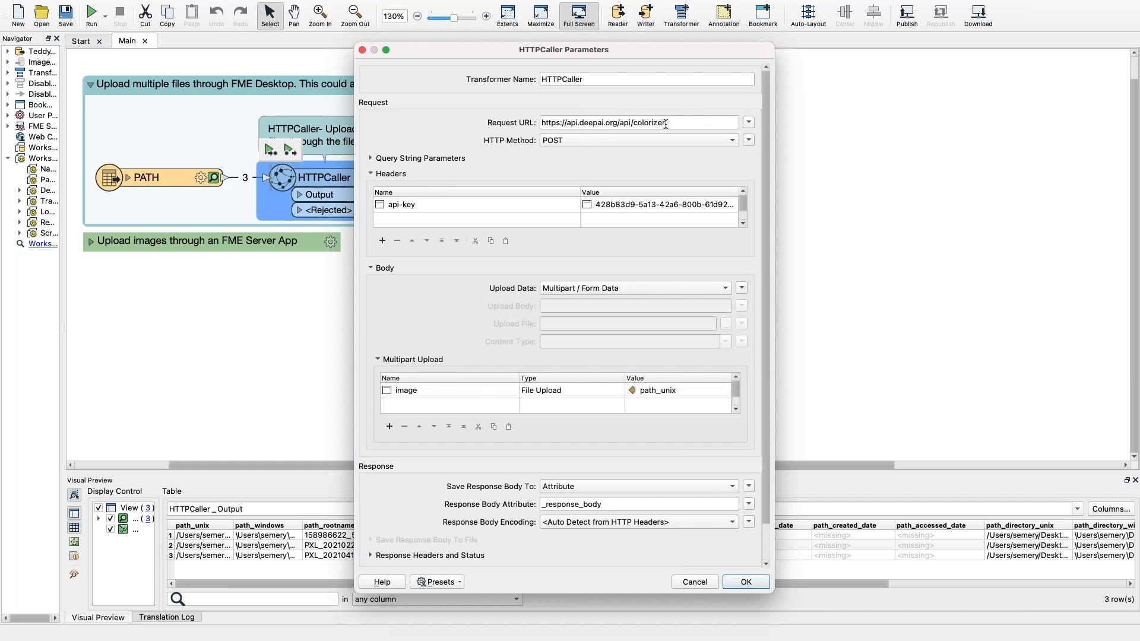
{"action": "triple_click", "coordinate": [600, 125]}
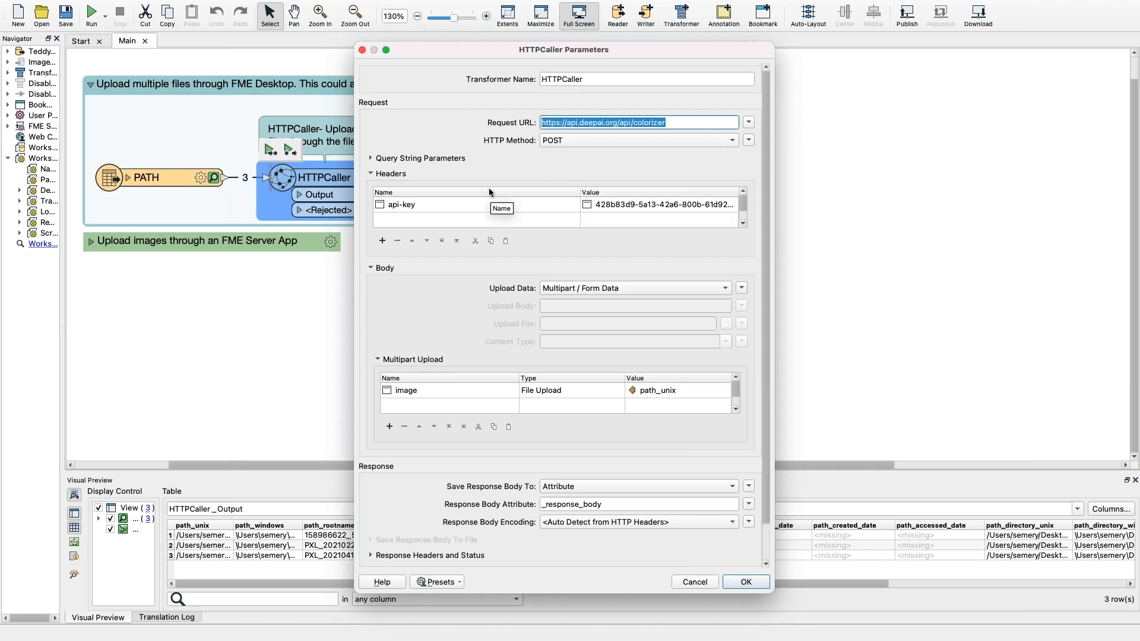
{"action": "left_click", "coordinate": [388, 173]}
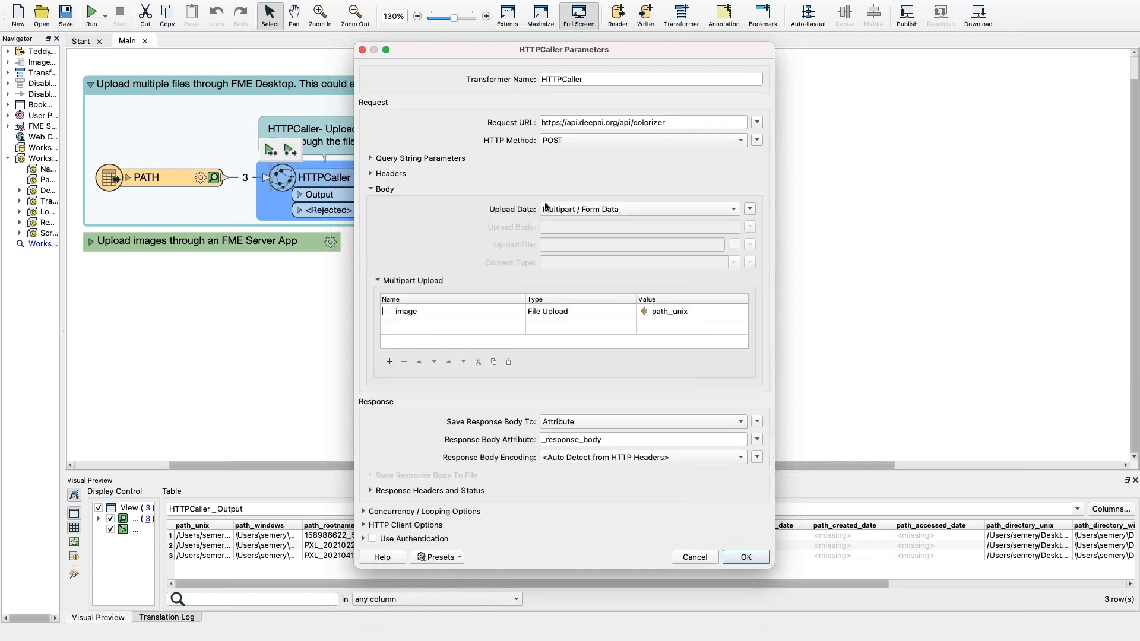
Review the HTTPCaller's Multipart / Form Data body and the image part's File Upload type and path_unix value, and cancel the dialog
{"action": "left_click", "coordinate": [621, 209]}
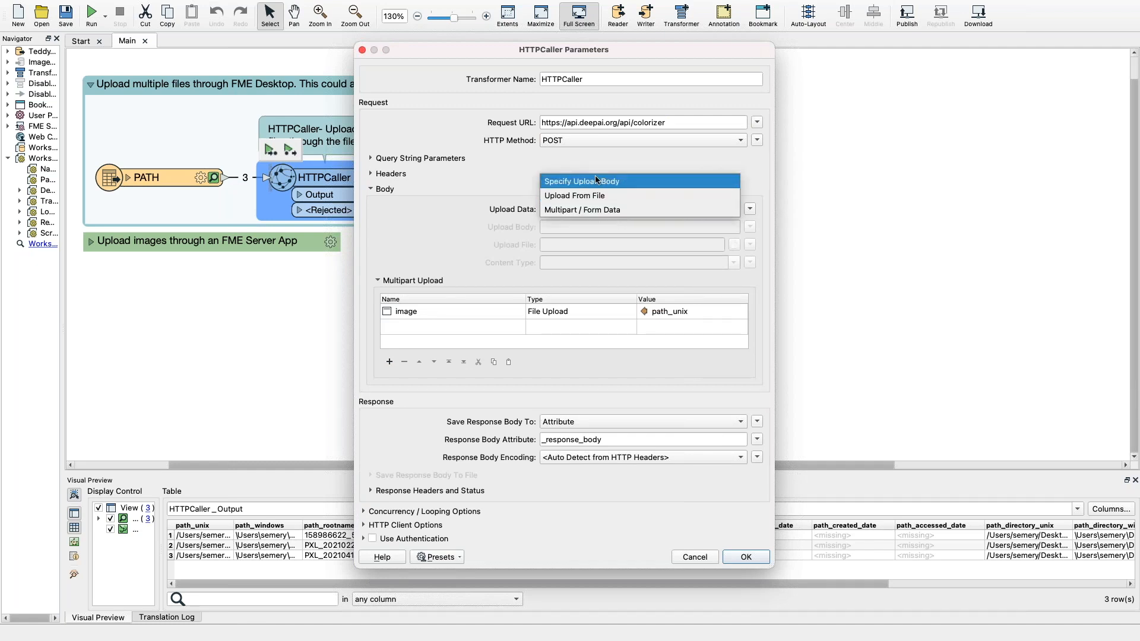
{"action": "left_click", "coordinate": [611, 211]}
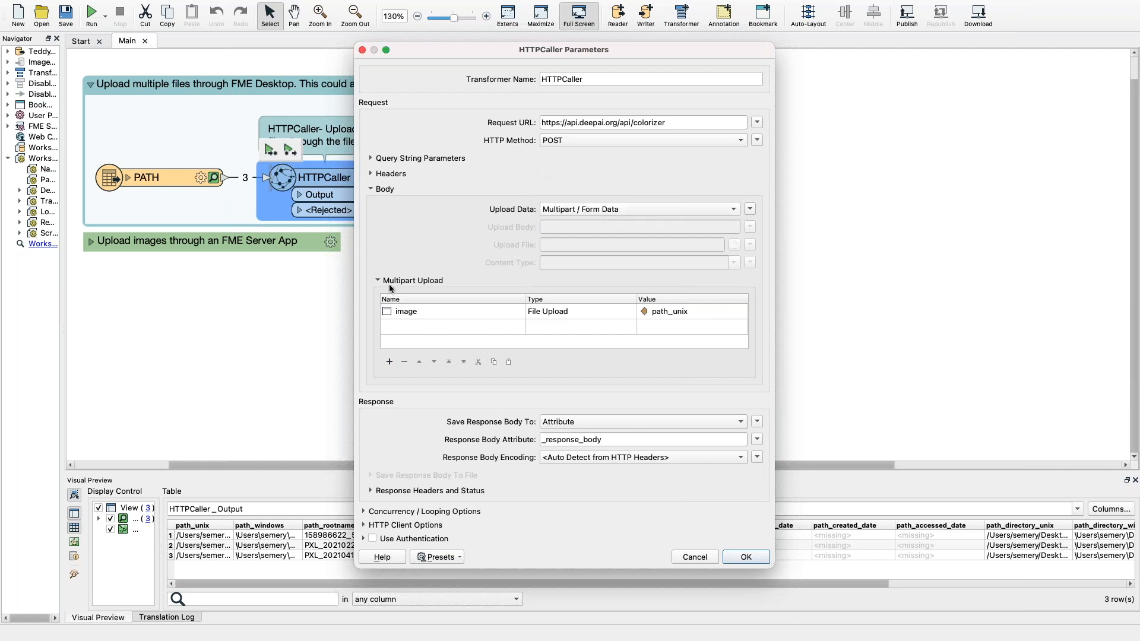
{"action": "left_click", "coordinate": [412, 315]}
{"action": "left_click", "coordinate": [414, 313]}
{"action": "left_click", "coordinate": [552, 316]}
{"action": "left_click", "coordinate": [558, 314]}
{"action": "left_click", "coordinate": [571, 311]}
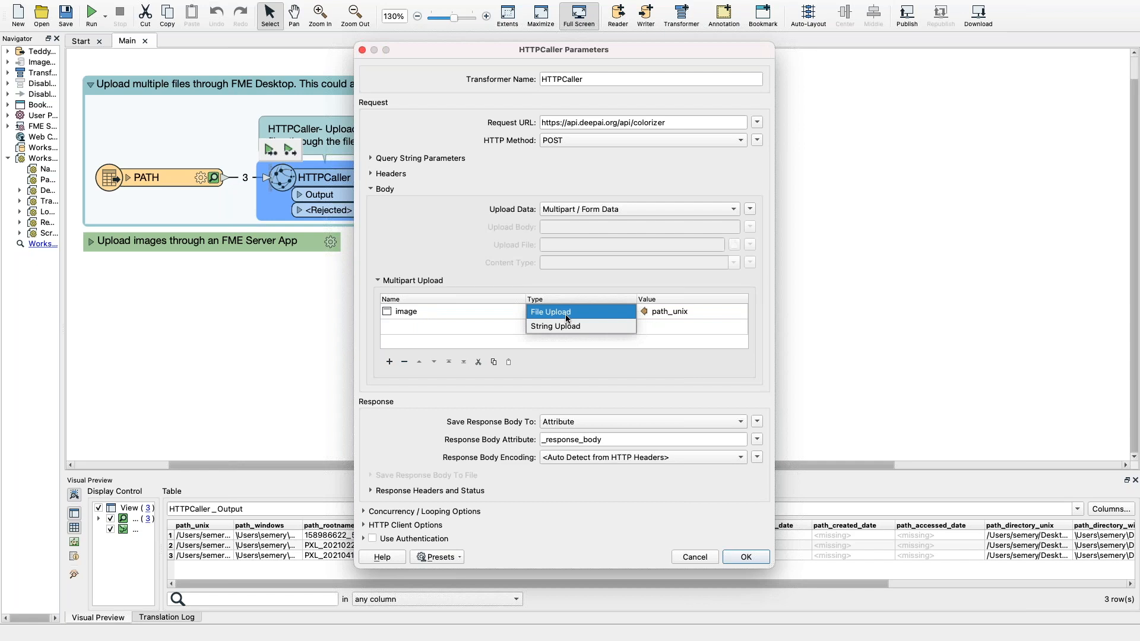
{"action": "left_click", "coordinate": [567, 313]}
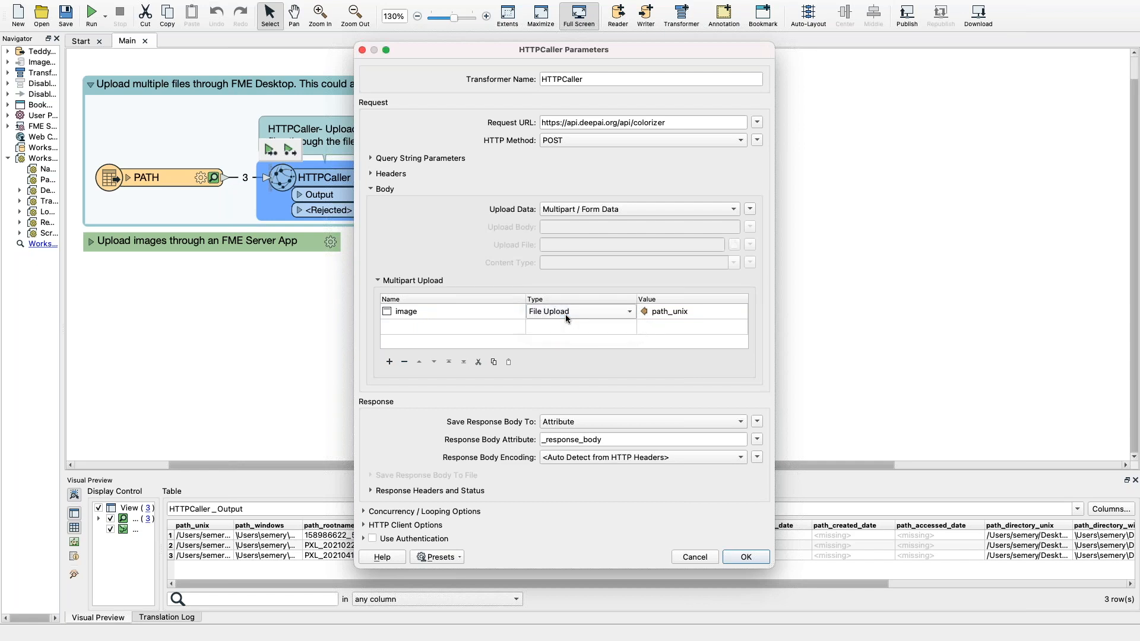
{"action": "double_click", "coordinate": [701, 309]}
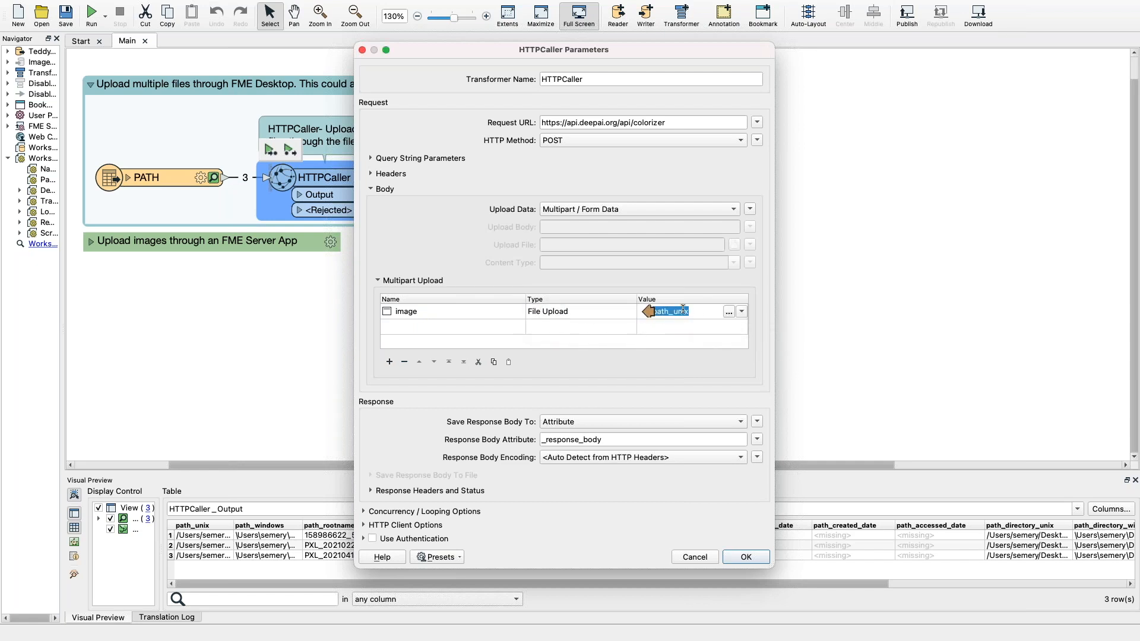
{"action": "left_click", "coordinate": [694, 557]}
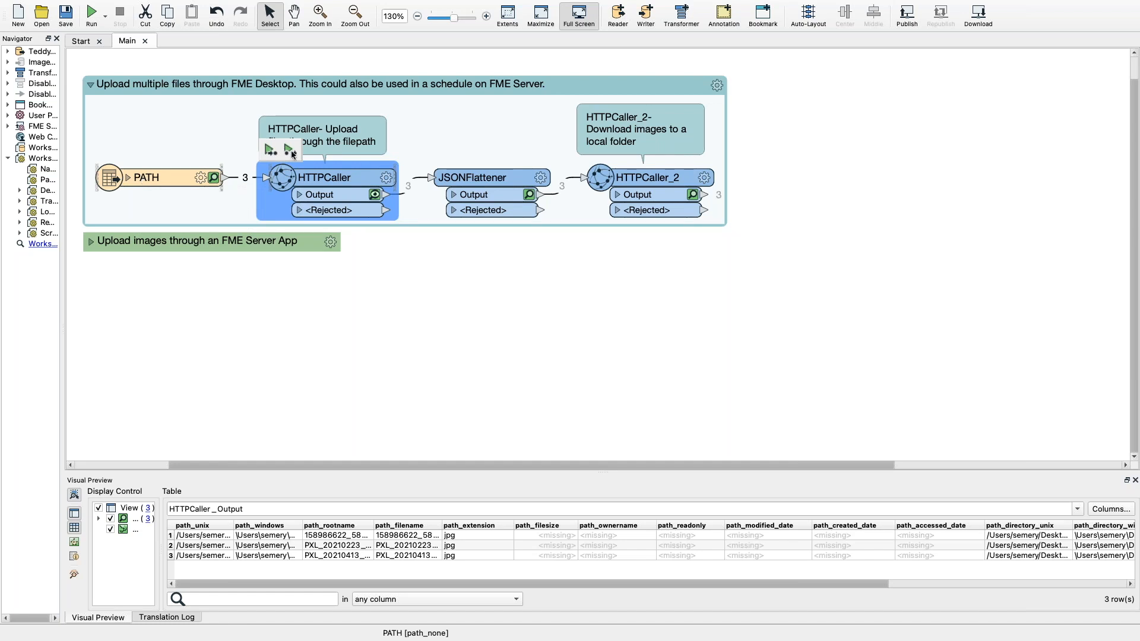
Review the request URL, GET method and file-saving settings of the HTTPCaller that downloads images, and close the dialog
{"action": "scroll", "coordinate": [594, 179], "scroll_direction": "right", "scroll_amount": 2}
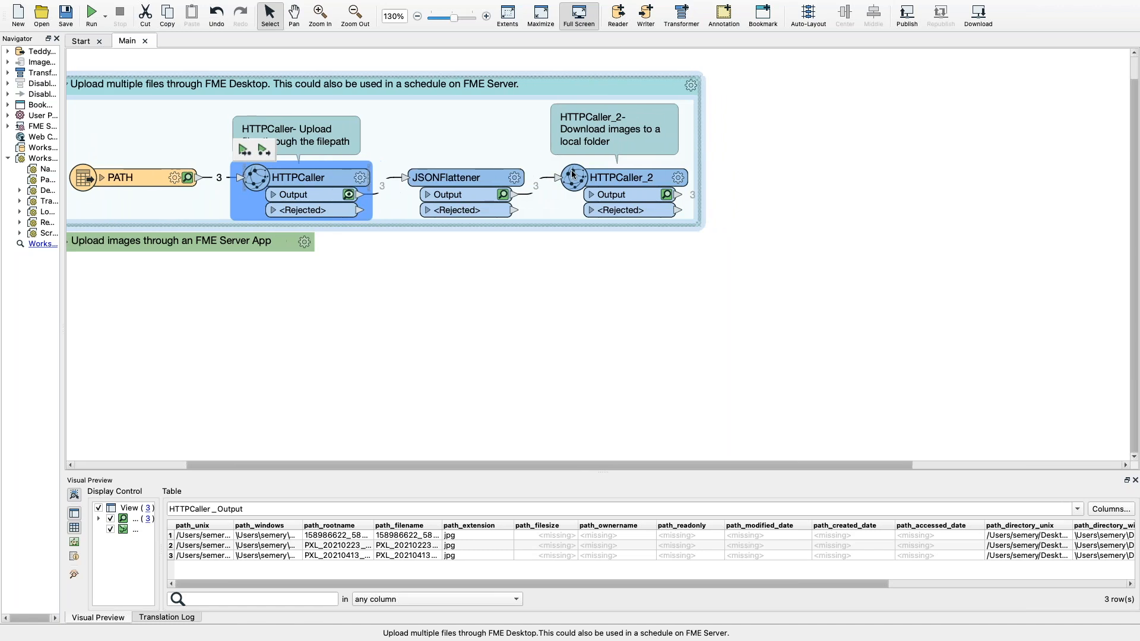
{"action": "left_click", "coordinate": [678, 178]}
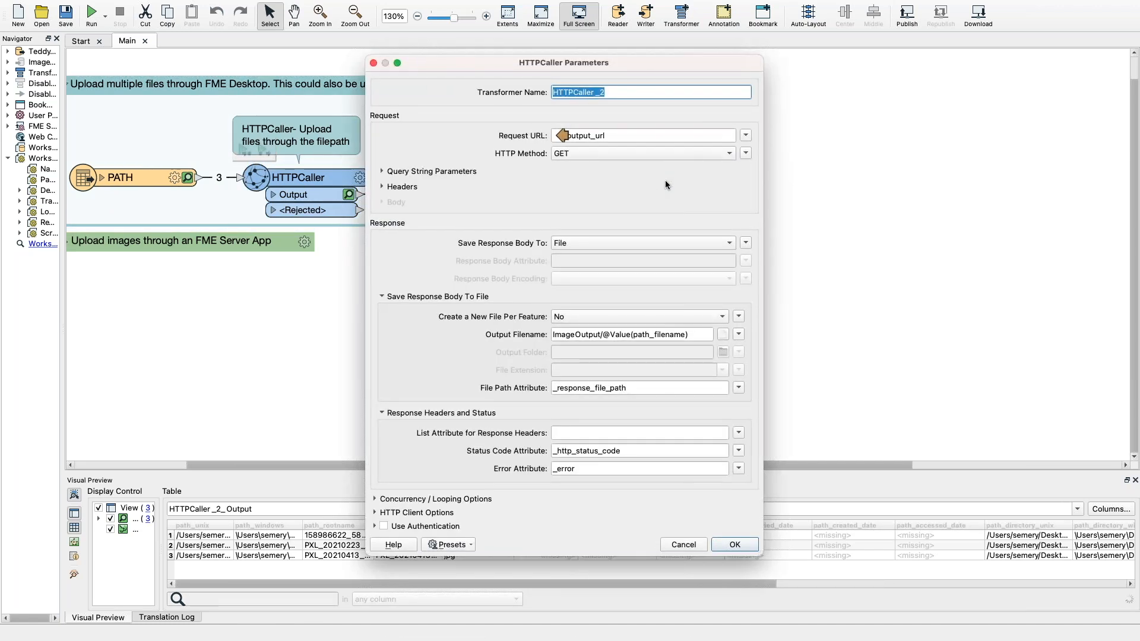
{"action": "left_click_drag", "start_coordinate": [763, 178], "coordinate": [855, 179]}
{"action": "left_click", "coordinate": [775, 545]}
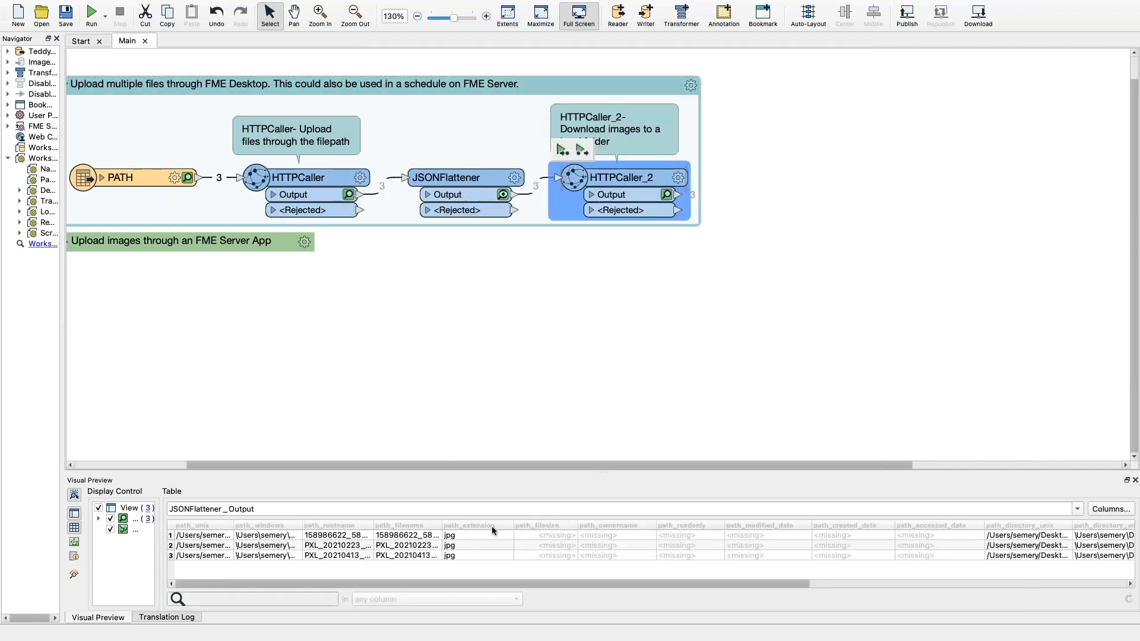
Inspect the first row's _response_body value in the JSONFlattener output with enlarged text, highlight its output URL, and close the value window
{"action": "scroll", "coordinate": [492, 526], "scroll_direction": "right", "scroll_amount": 10}
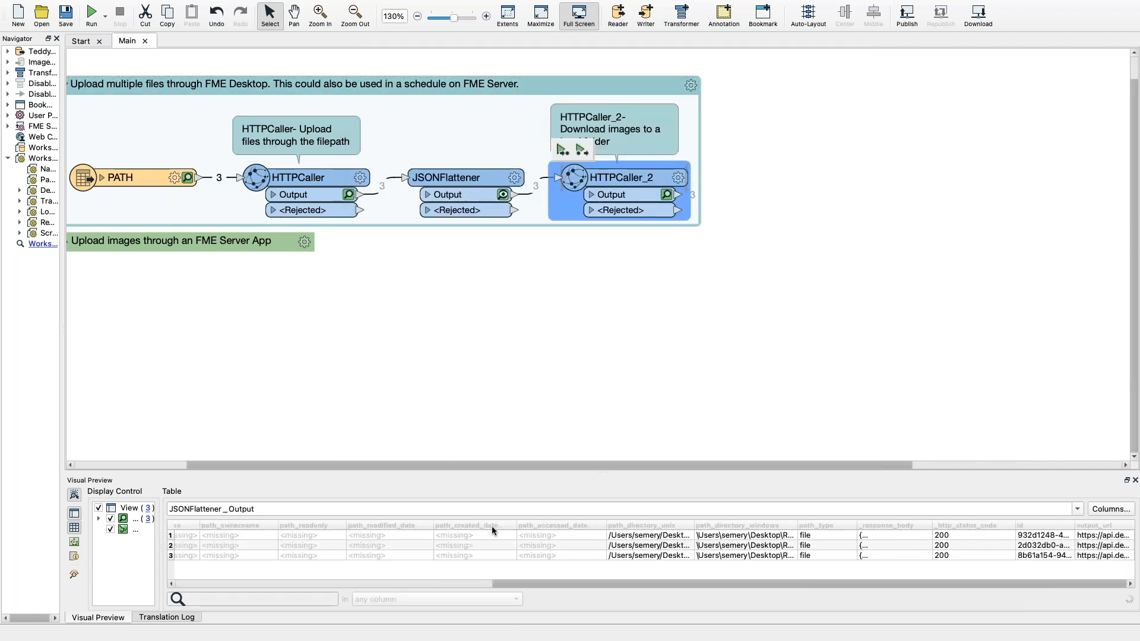
{"action": "double_click", "coordinate": [904, 535]}
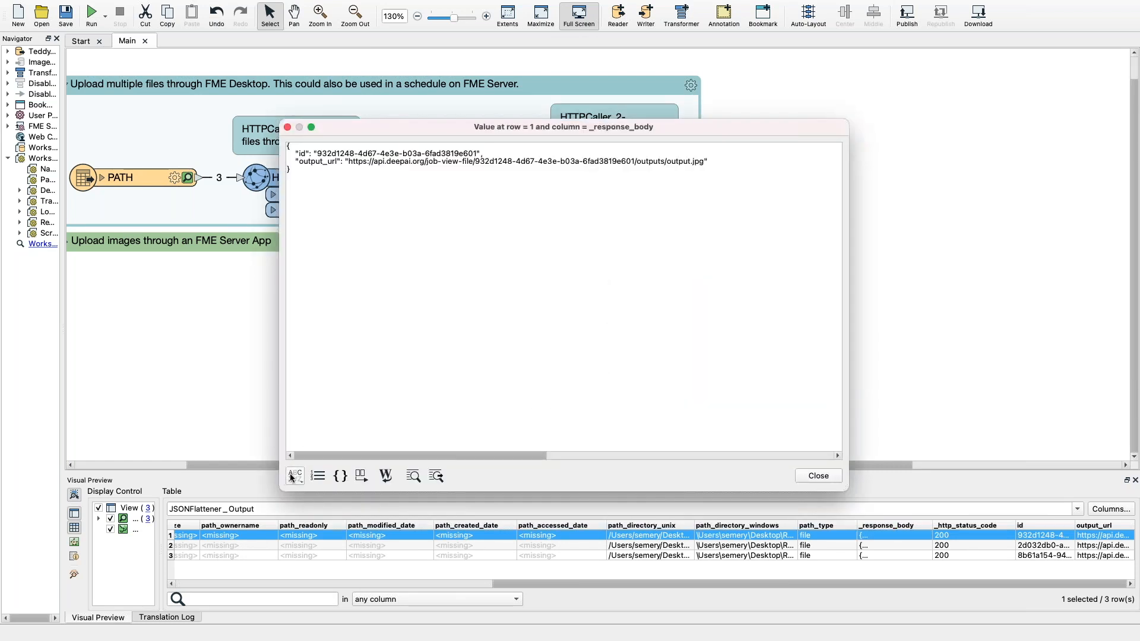
{"action": "left_click", "coordinate": [296, 475]}
{"action": "left_click", "coordinate": [324, 330]}
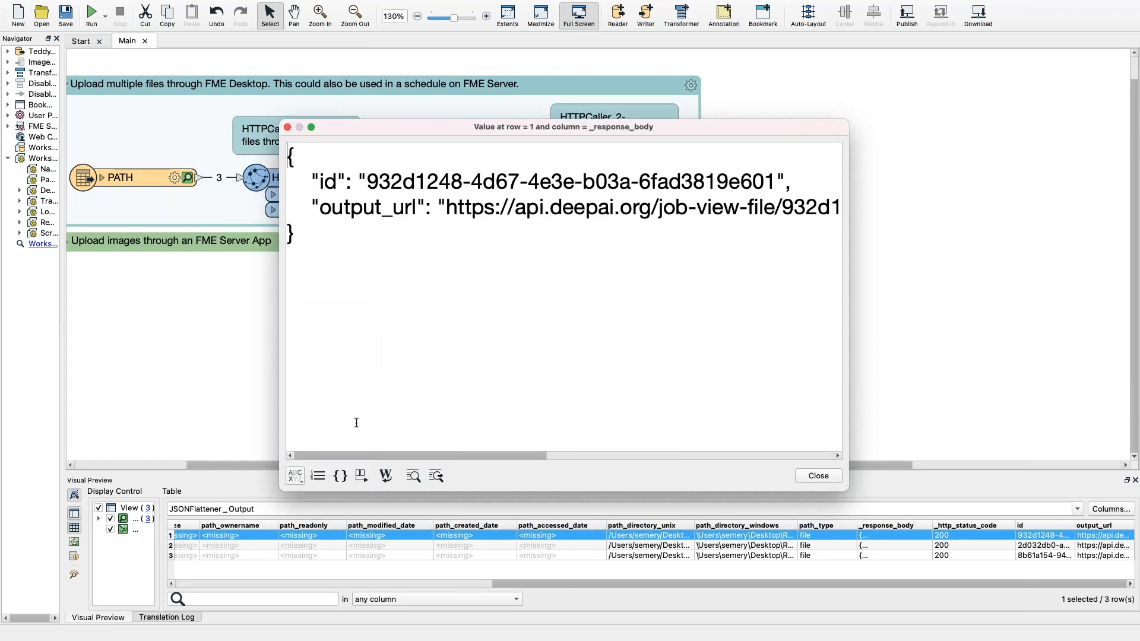
{"action": "scroll", "coordinate": [463, 212], "scroll_direction": "right", "scroll_amount": 1}
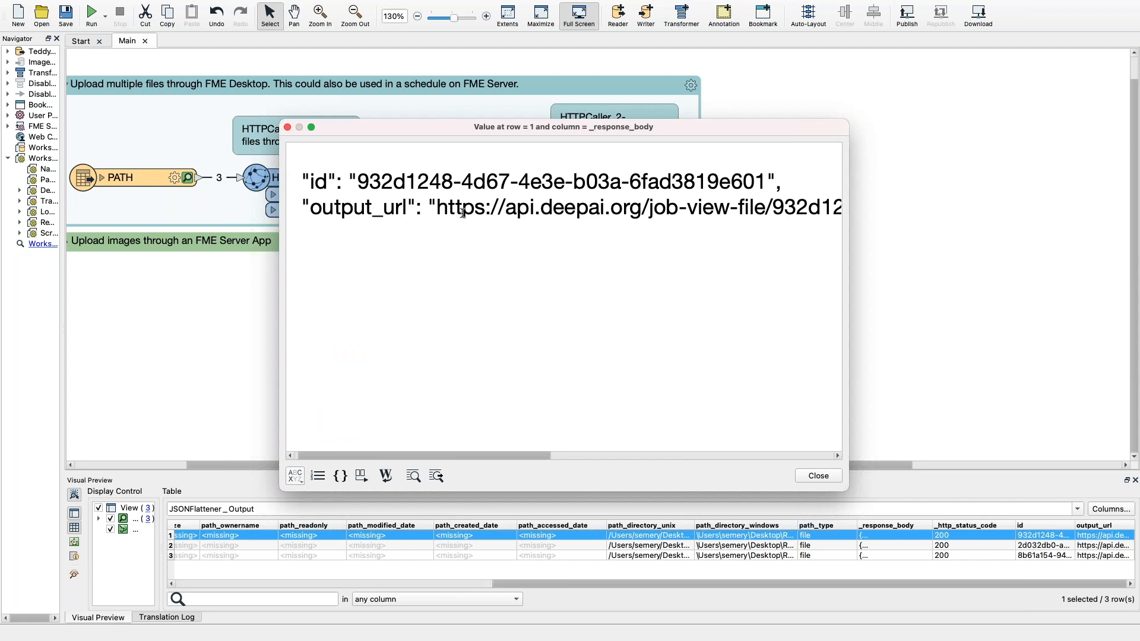
{"action": "left_click_drag", "start_coordinate": [435, 207], "coordinate": [841, 207]}
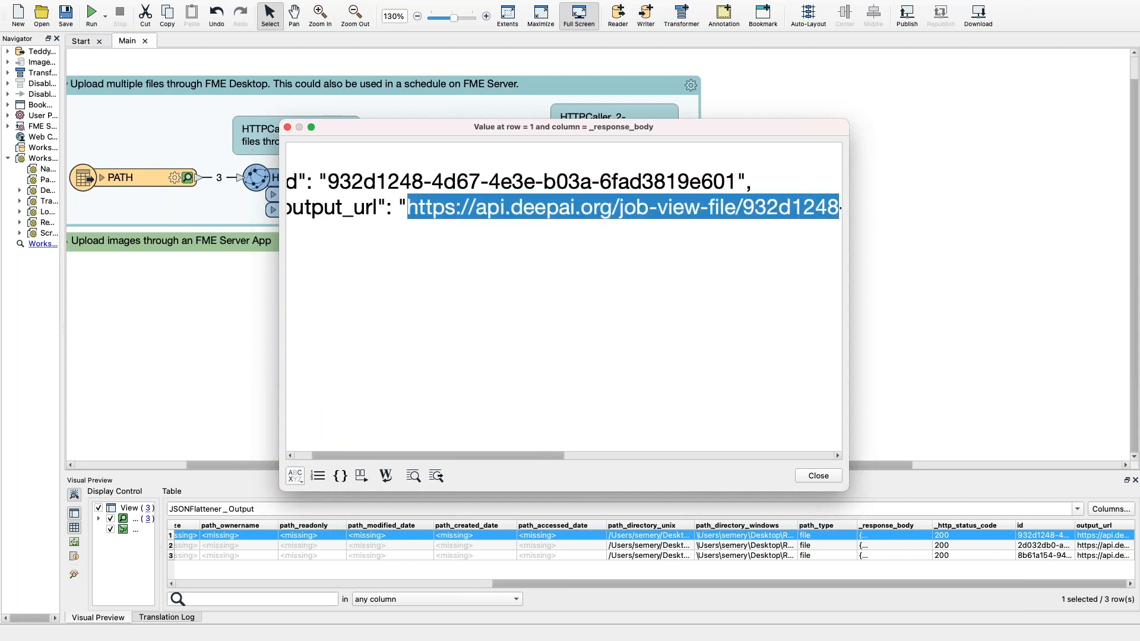
{"action": "left_click", "coordinate": [818, 476]}
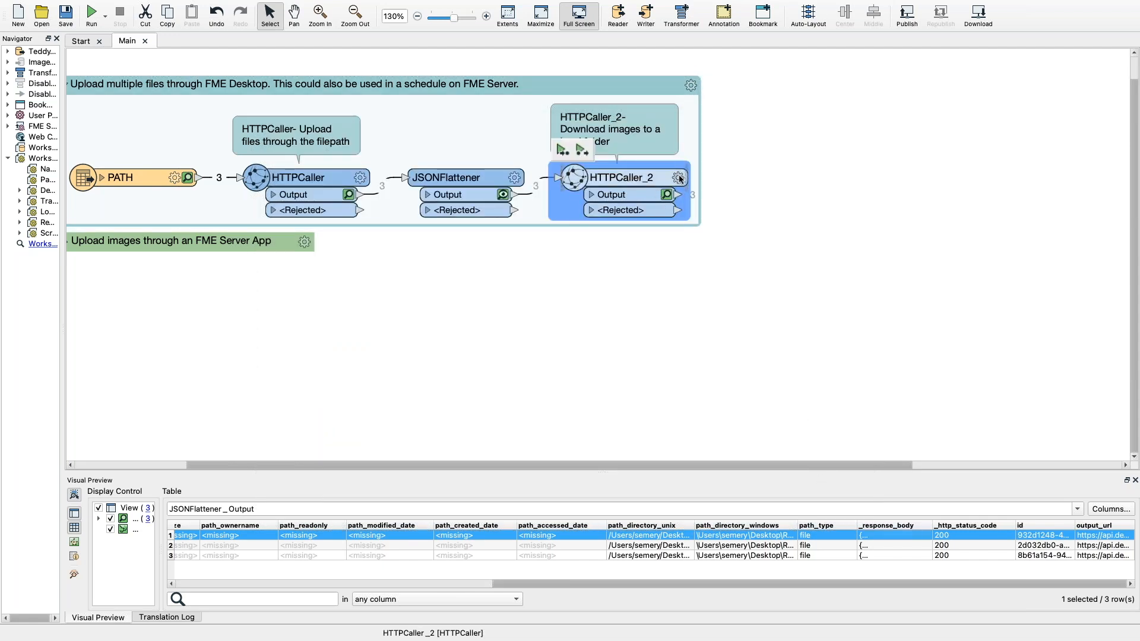
Check the output filename setting of the HTTPCaller that downloads images, cancel the dialog, and run the workspace from the upload HTTPCaller
{"action": "left_click", "coordinate": [679, 176]}
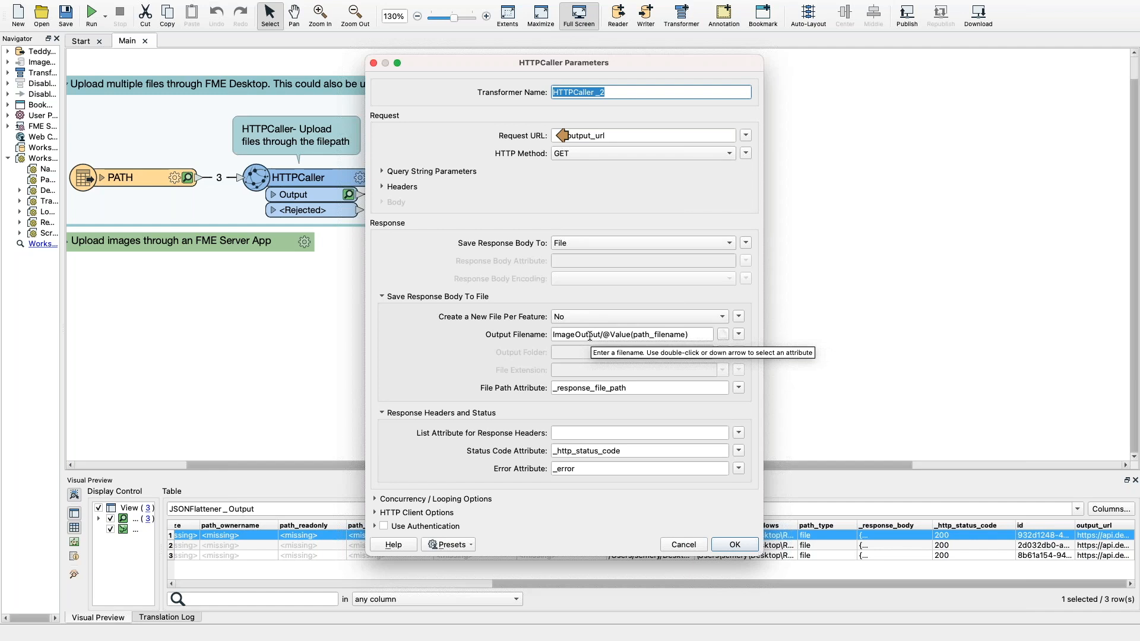
{"action": "left_click", "coordinate": [682, 545]}
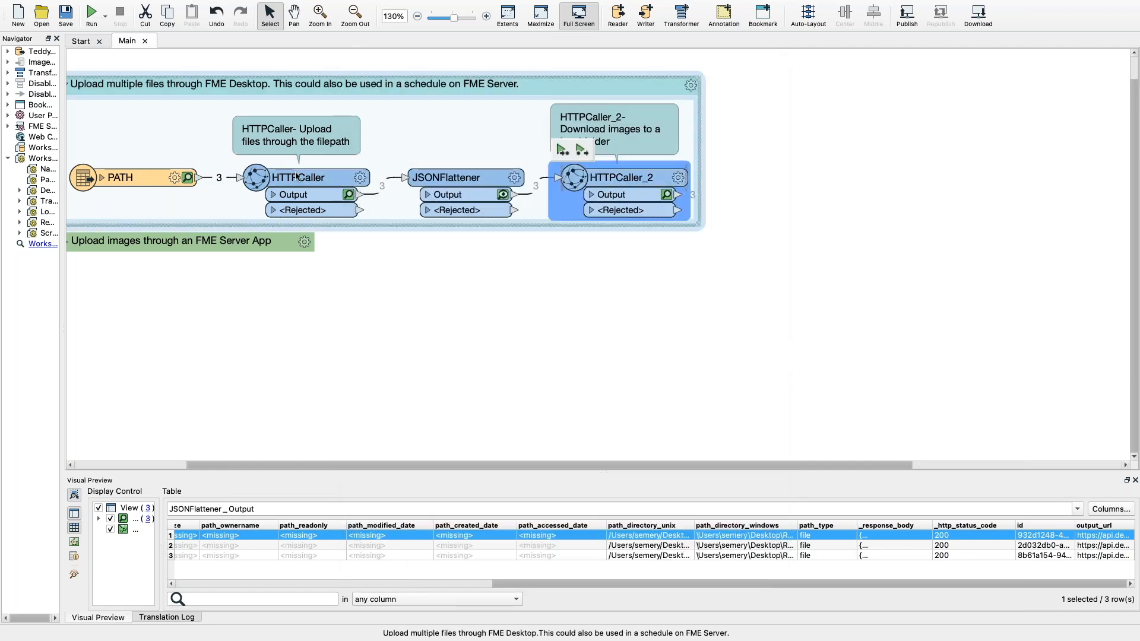
{"action": "left_click", "coordinate": [255, 164]}
{"action": "left_click", "coordinate": [254, 153]}
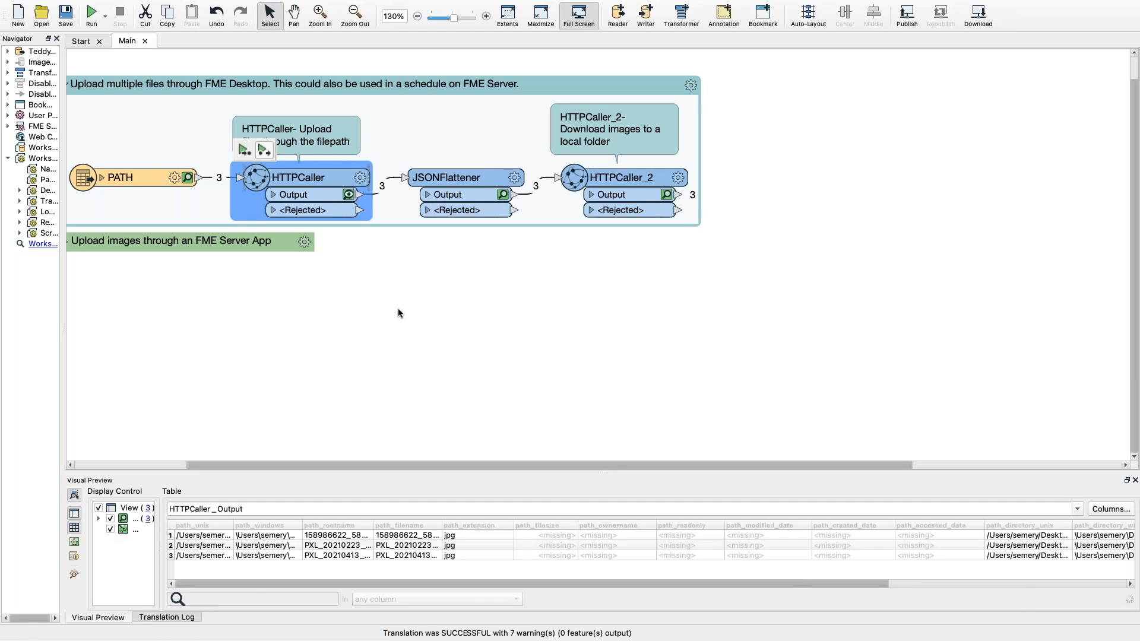
Leave full screen, open the ImageOutput folder inside REST API Webinar in Finder, and view the first colorized image
{"action": "left_click", "coordinate": [33, 23]}
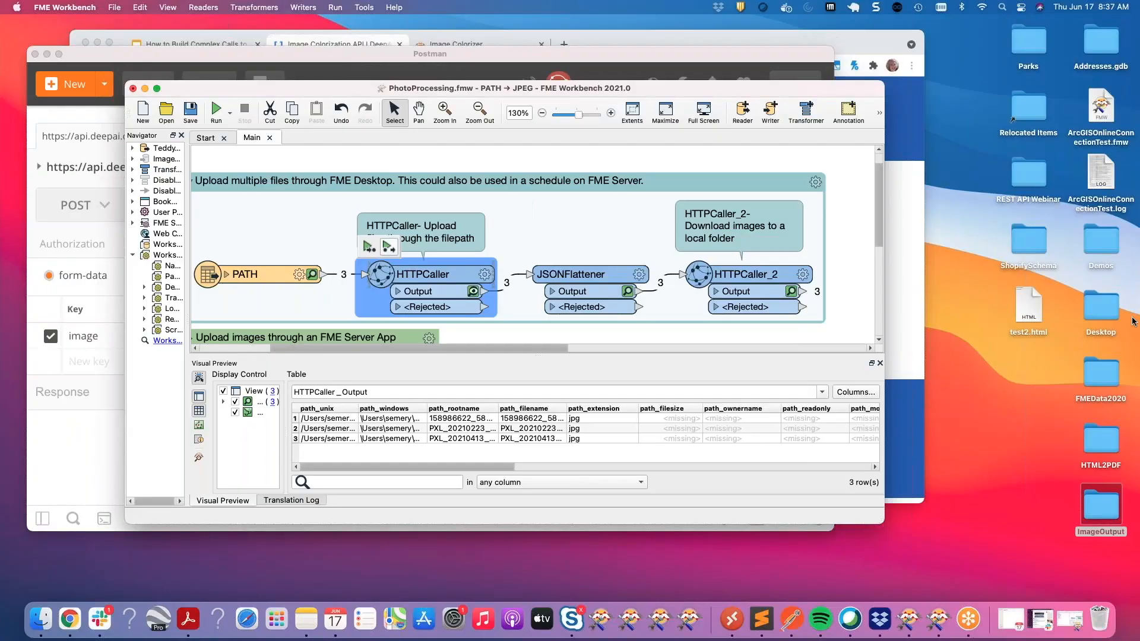
{"action": "double_click", "coordinate": [1016, 188]}
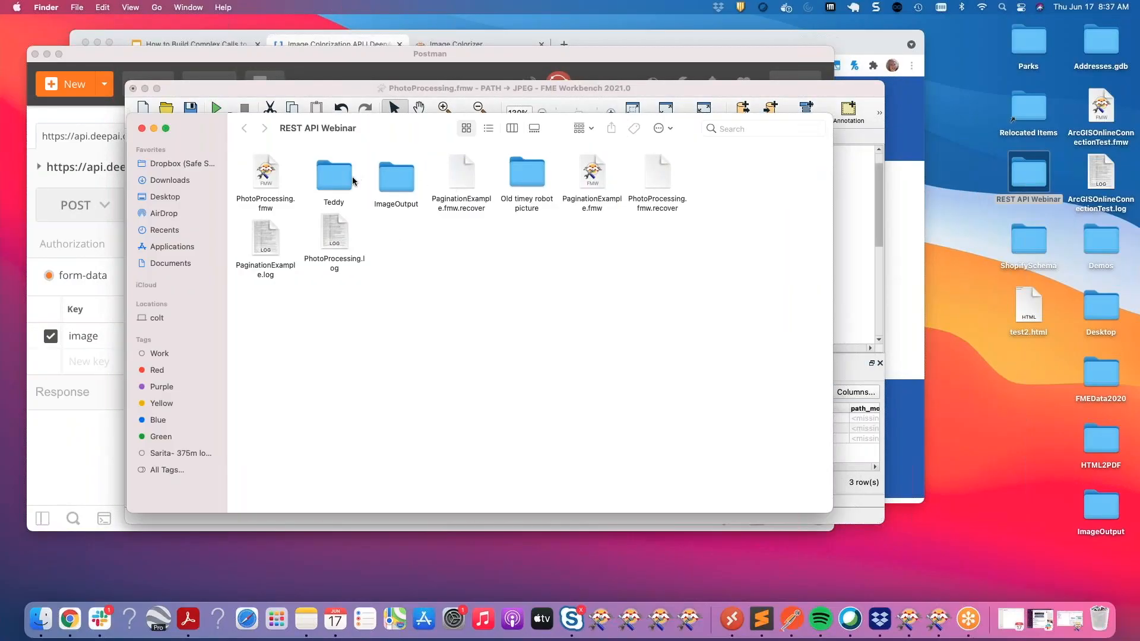
{"action": "double_click", "coordinate": [400, 176]}
{"action": "double_click", "coordinate": [266, 173]}
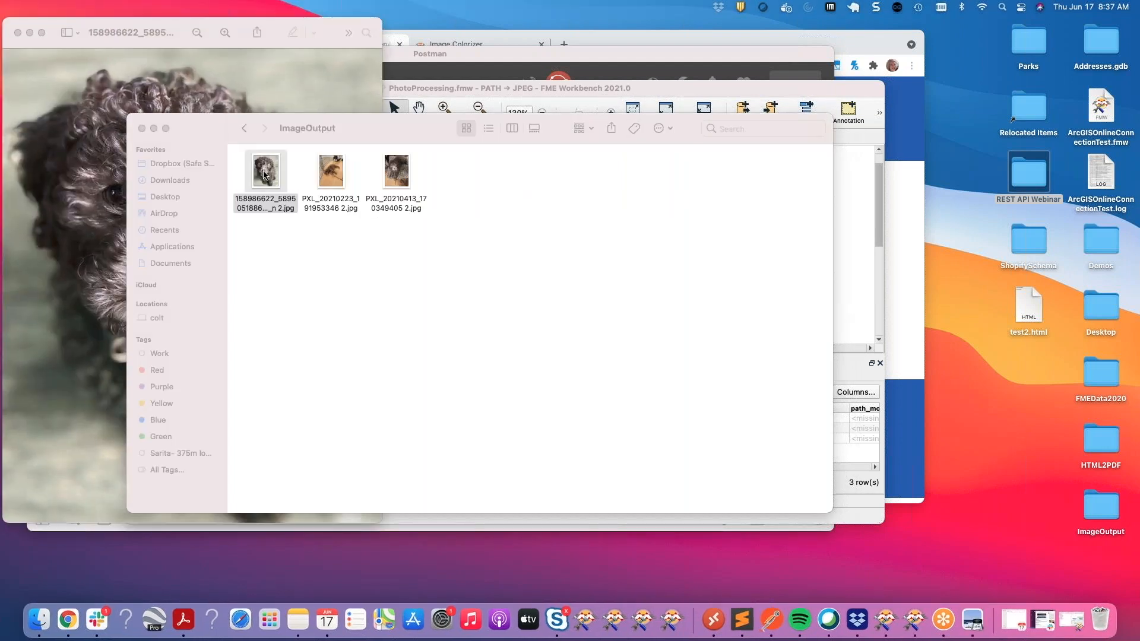
{"action": "left_click", "coordinate": [146, 34]}
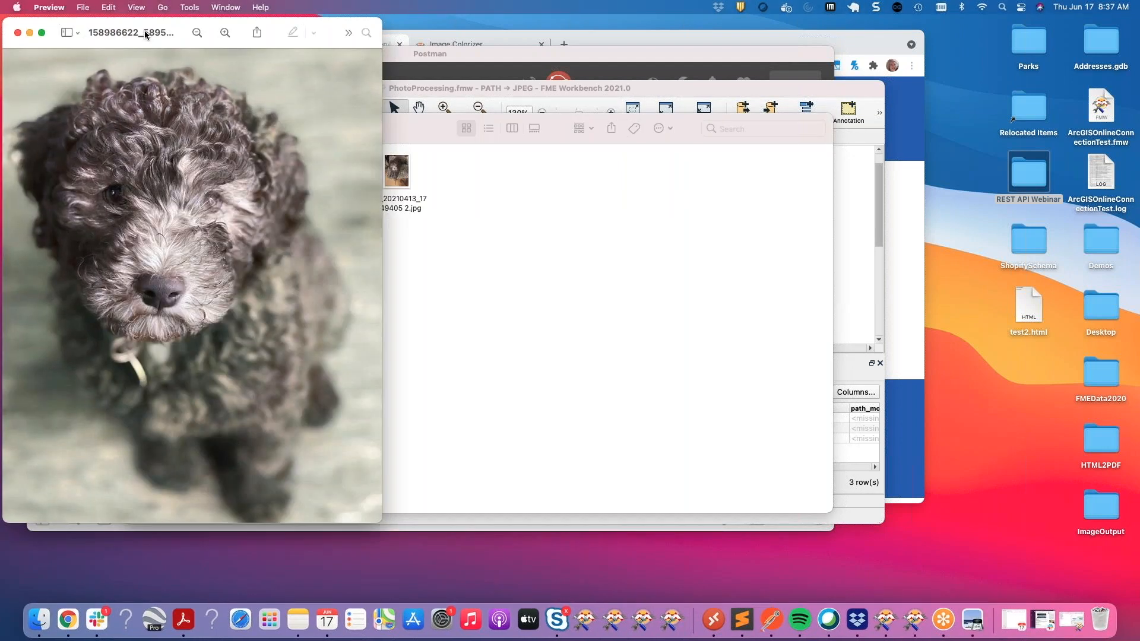
{"action": "left_click", "coordinate": [18, 34]}
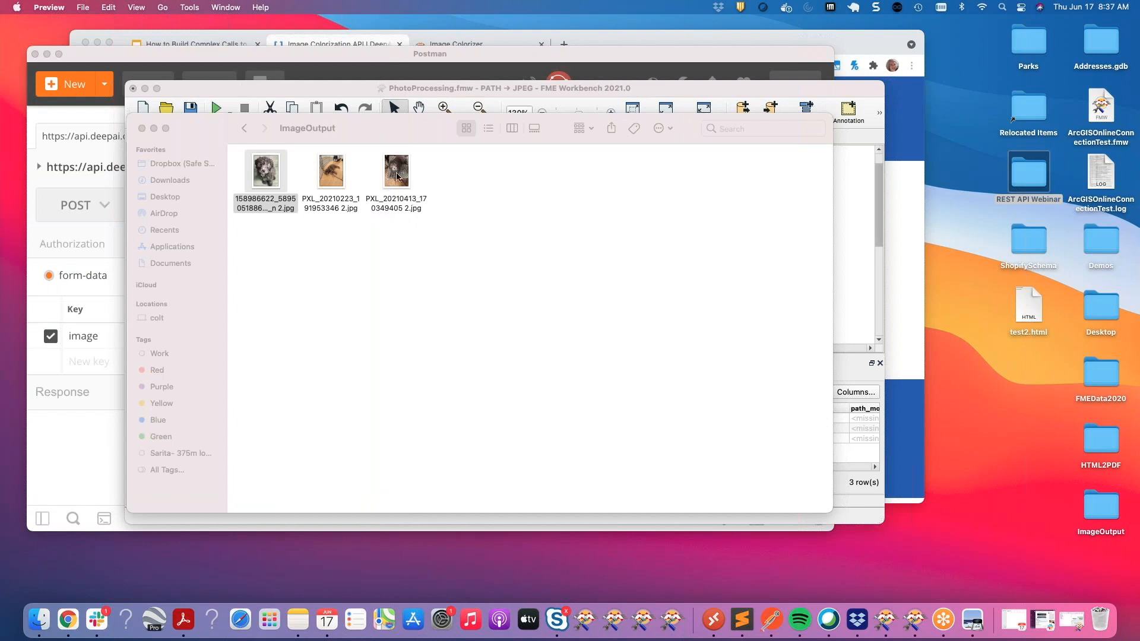
View the other two colorized images in the ImageOutput folder, and minimize the folder window
{"action": "double_click", "coordinate": [396, 172]}
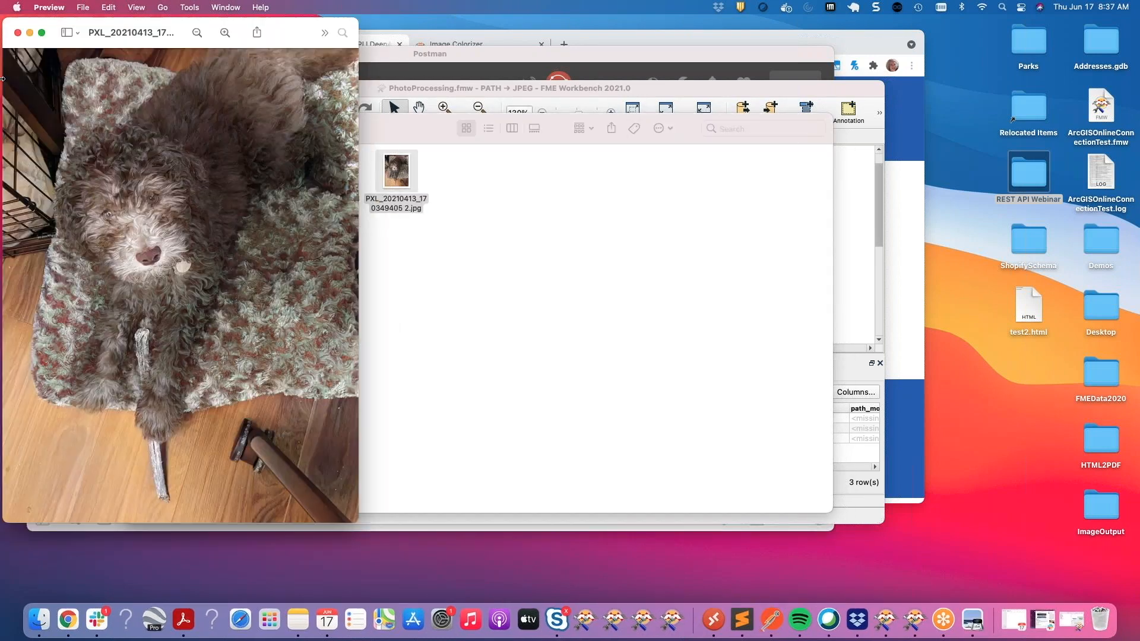
{"action": "left_click", "coordinate": [16, 35]}
{"action": "double_click", "coordinate": [335, 170]}
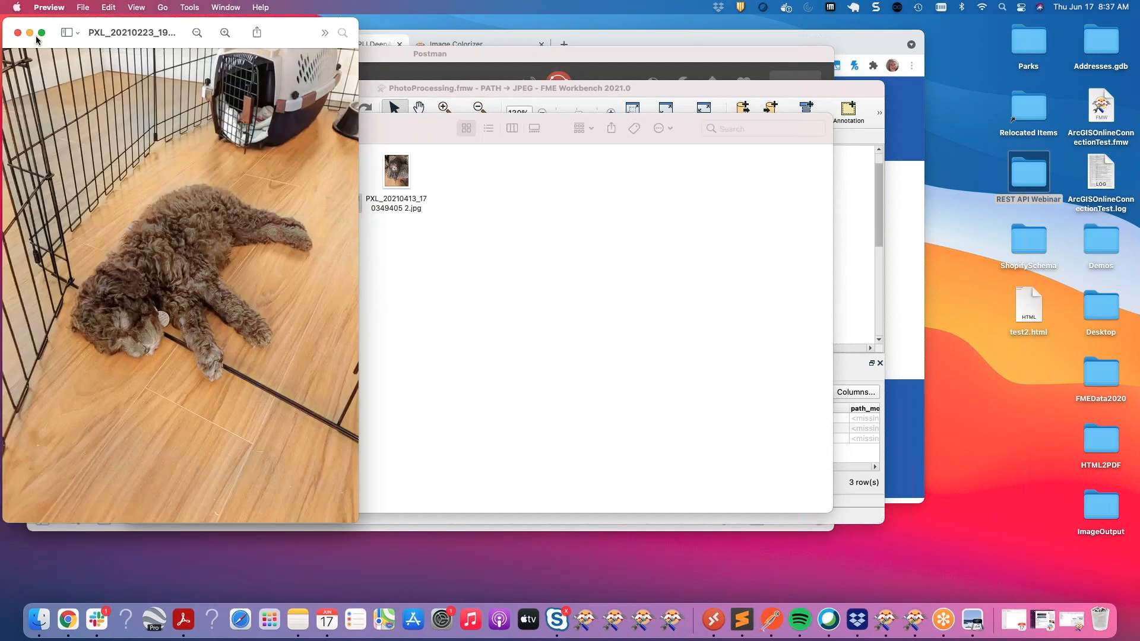
{"action": "left_click", "coordinate": [16, 34]}
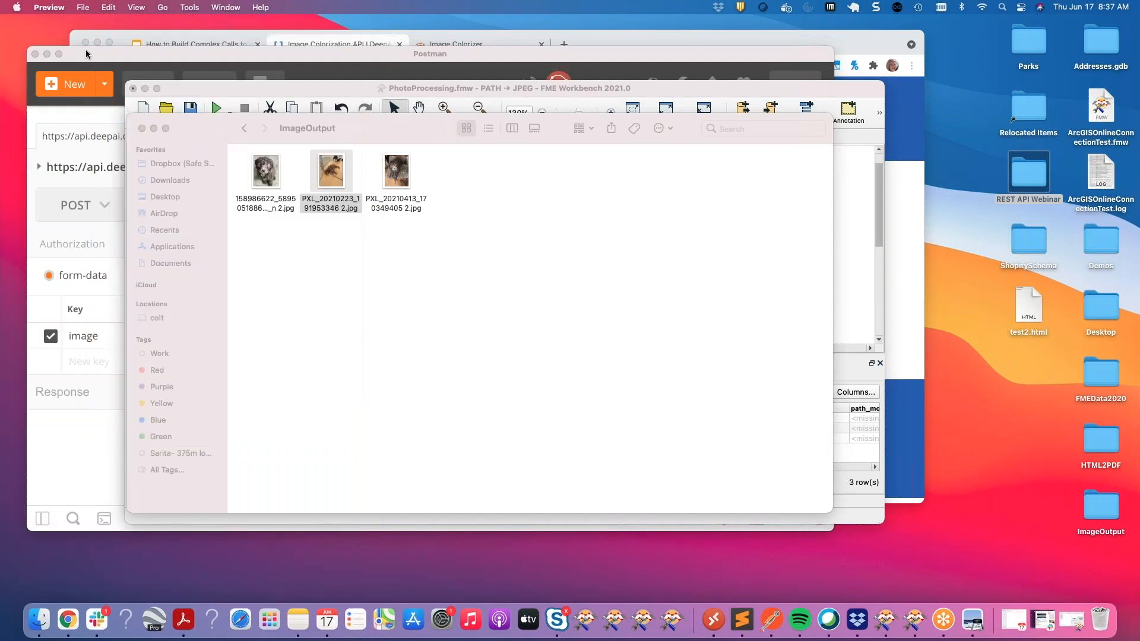
{"action": "left_click", "coordinate": [154, 128]}
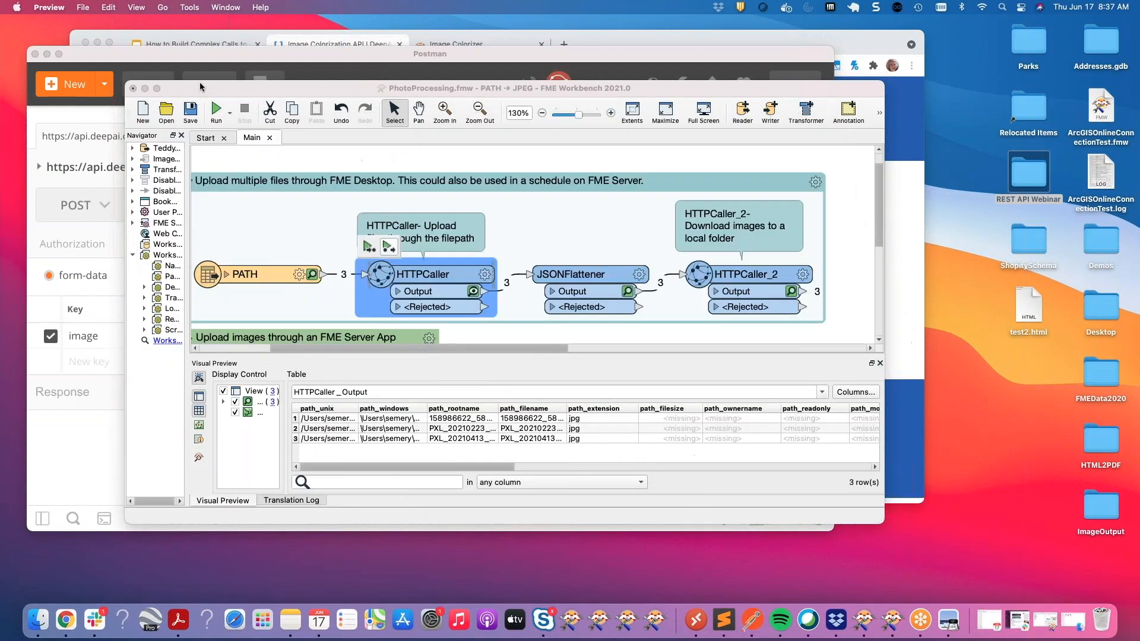
Return FME Workbench to full screen, then disable all objects in the multiple-file FME Desktop upload bookmark and collapse it
{"action": "left_click", "coordinate": [158, 89]}
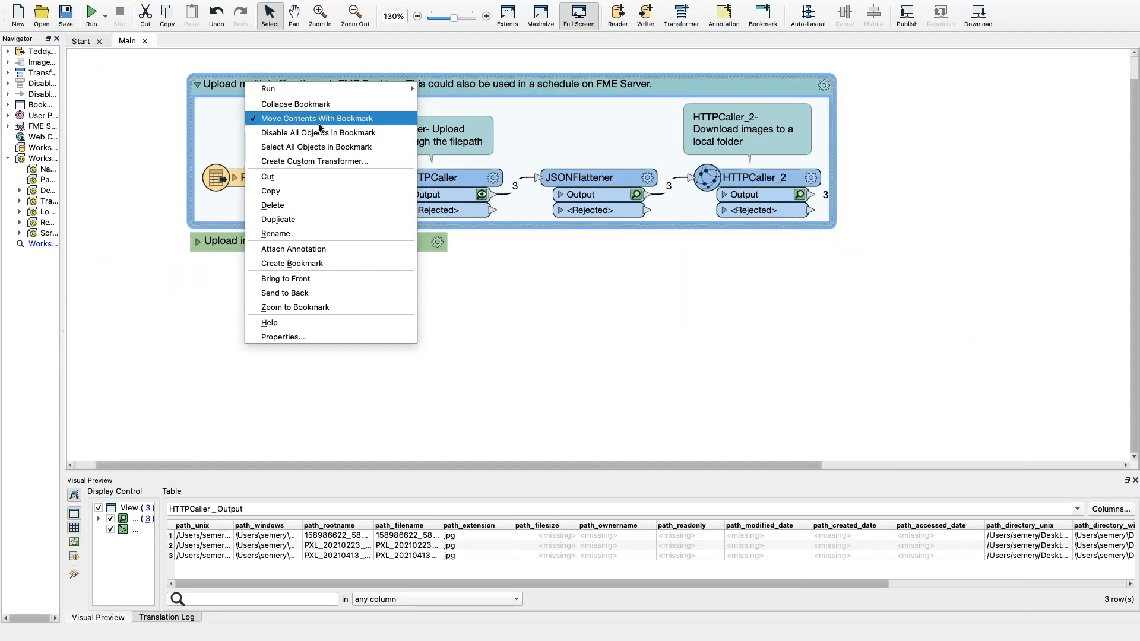
{"action": "left_click", "coordinate": [319, 132]}
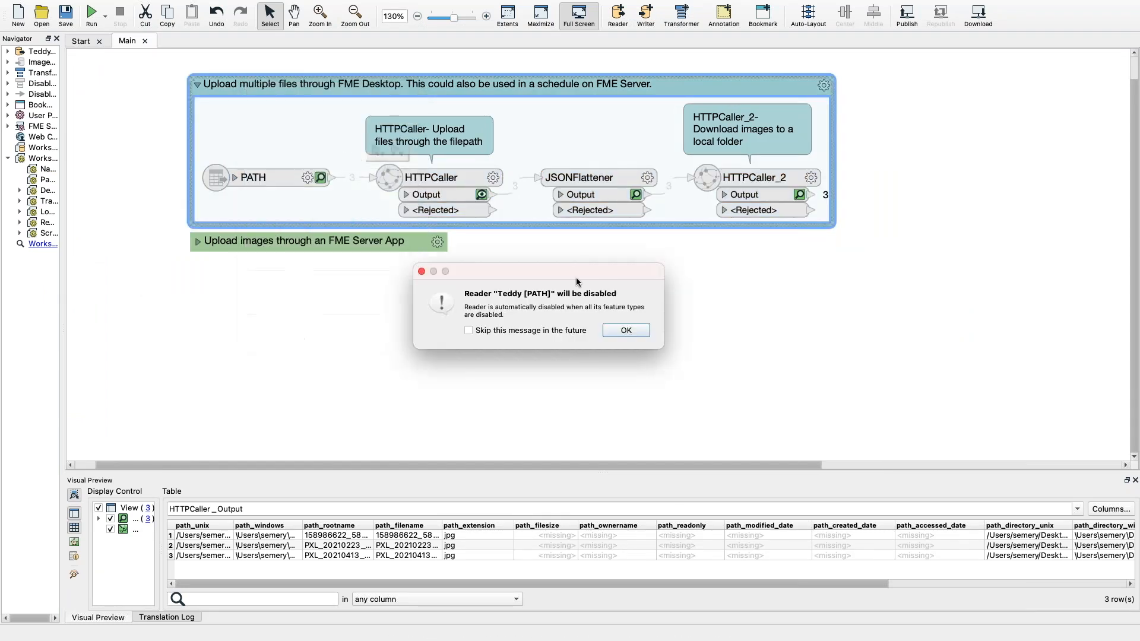
{"action": "left_click", "coordinate": [628, 330]}
{"action": "left_click", "coordinate": [200, 85]}
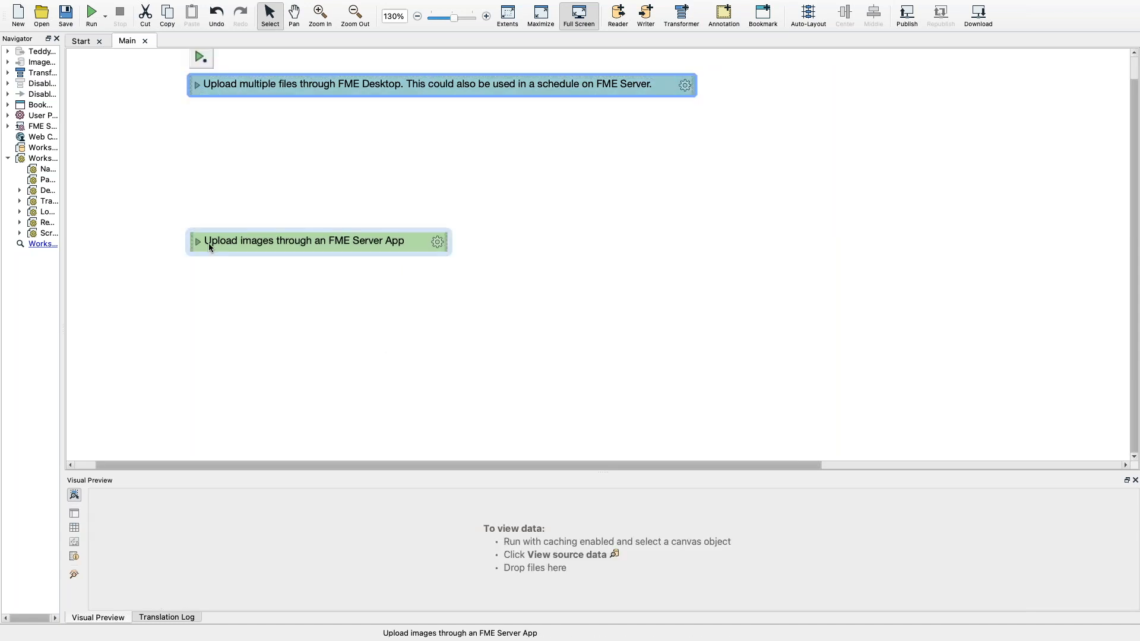
Expand the bookmark for uploading images through an FME Server App, and enable all objects in it
{"action": "left_click", "coordinate": [197, 240]}
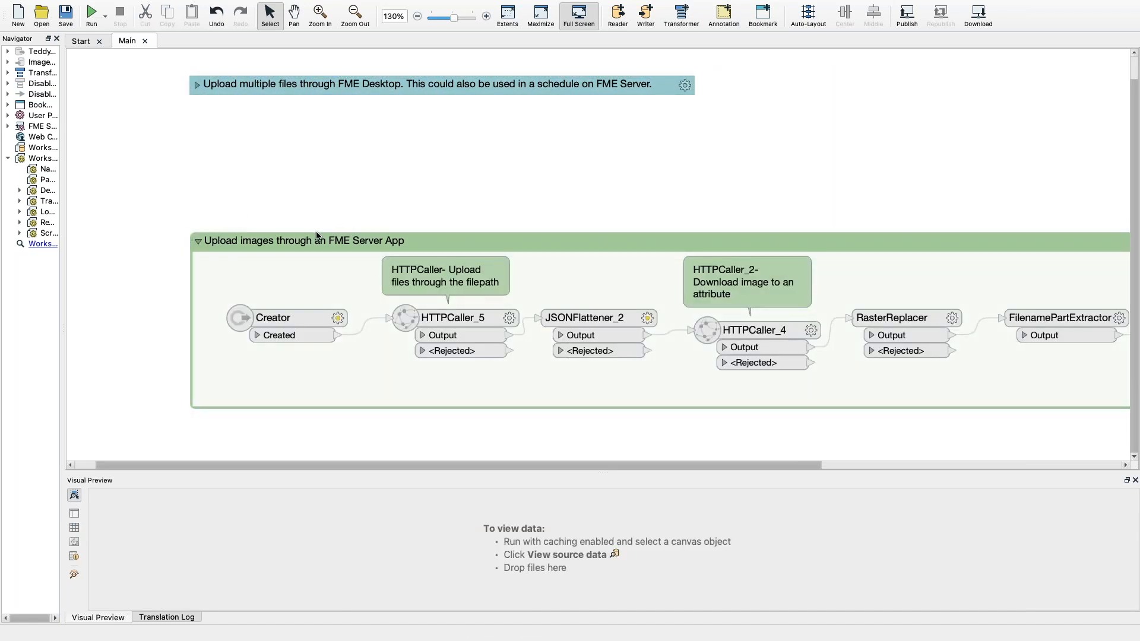
{"action": "right_click", "coordinate": [321, 239]}
{"action": "left_click", "coordinate": [234, 241]}
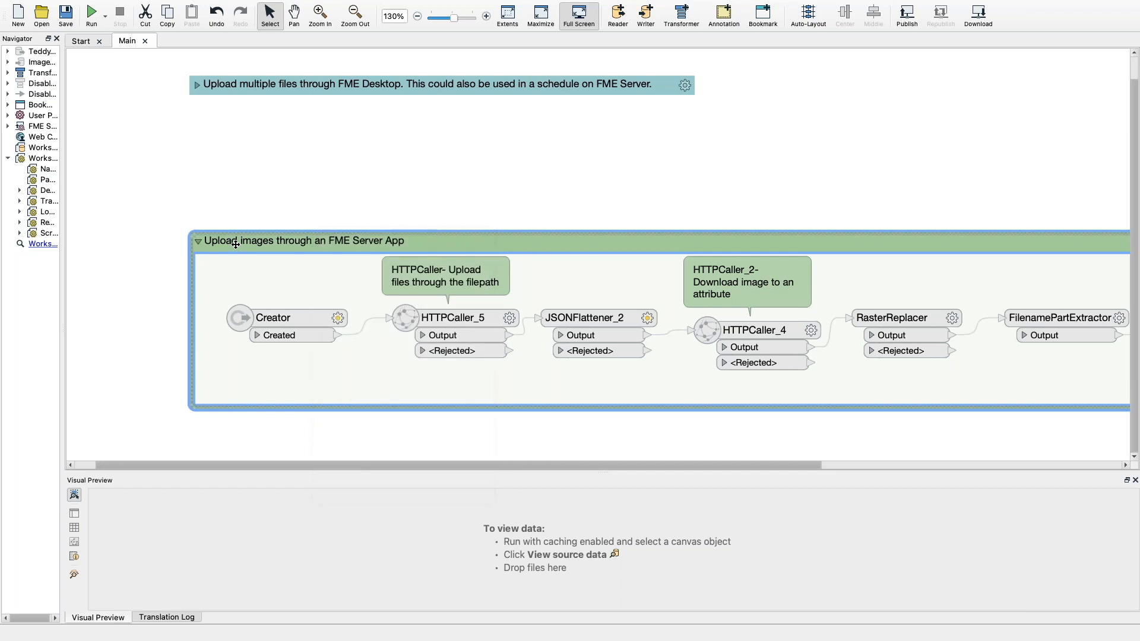
{"action": "right_click", "coordinate": [253, 240]}
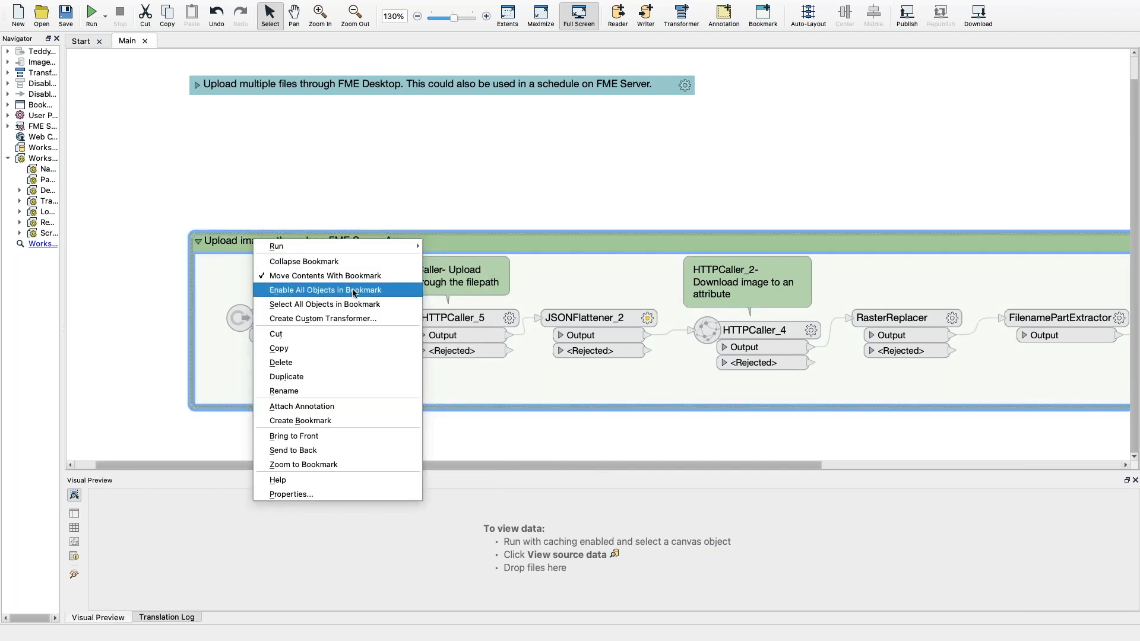
{"action": "left_click", "coordinate": [357, 304]}
{"action": "scroll", "coordinate": [368, 327], "scroll_direction": "right", "scroll_amount": 4}
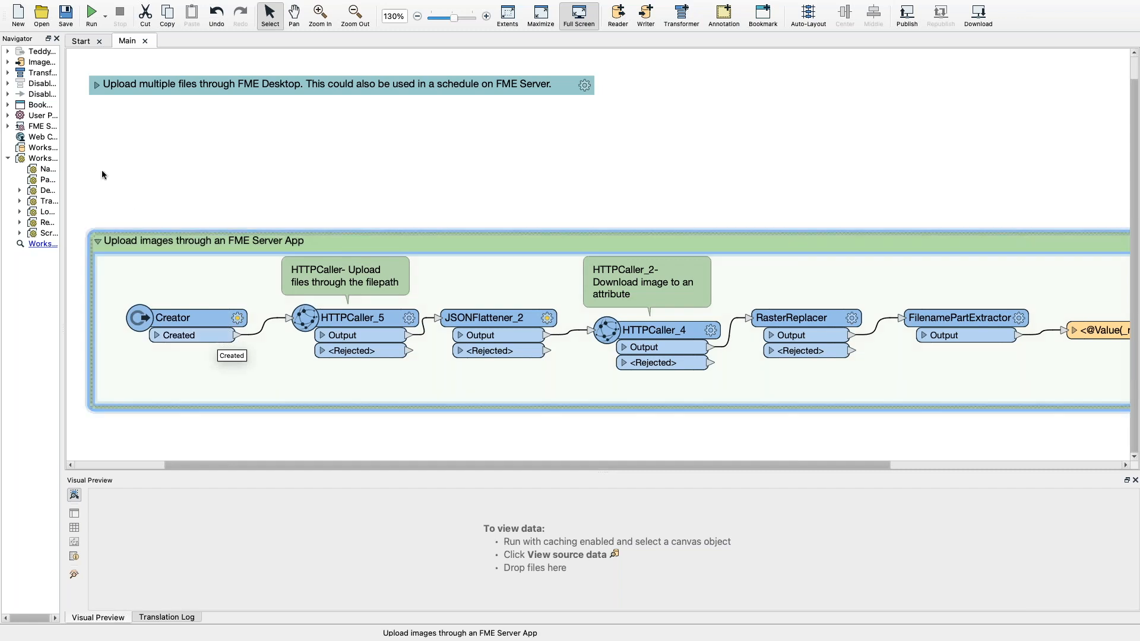
Widen the Navigator, review the workspace's user parameters including the Select a File Parameter definition, and cancel the dialog
{"action": "left_click_drag", "start_coordinate": [61, 116], "coordinate": [173, 116]}
{"action": "right_click", "coordinate": [89, 116]}
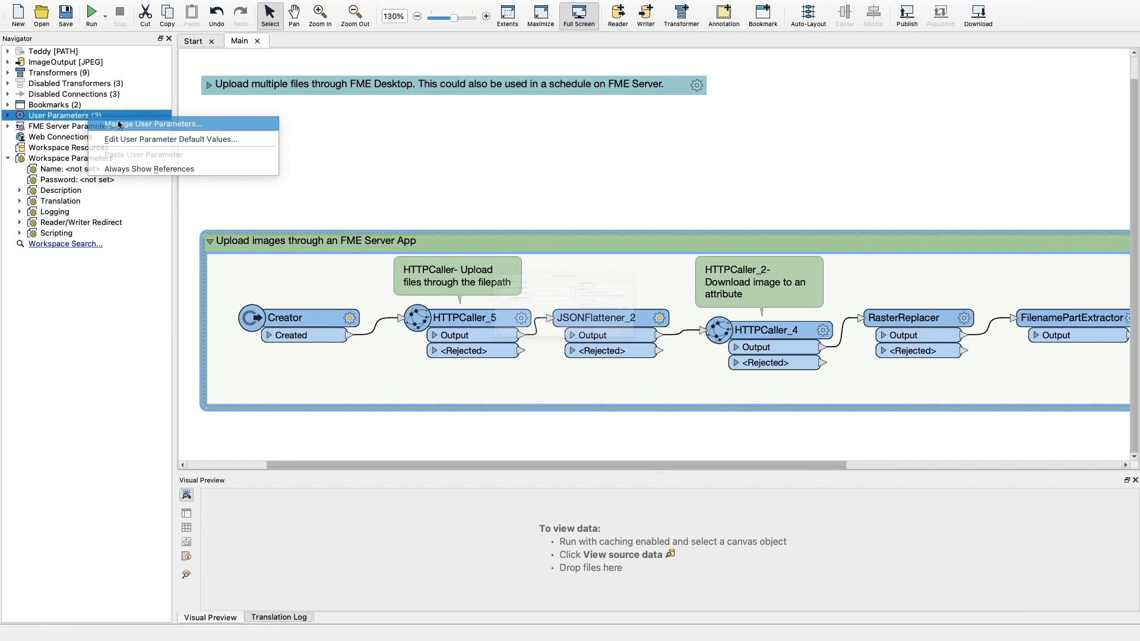
{"action": "left_click", "coordinate": [120, 124]}
{"action": "left_click_drag", "start_coordinate": [447, 151], "coordinate": [286, 123]}
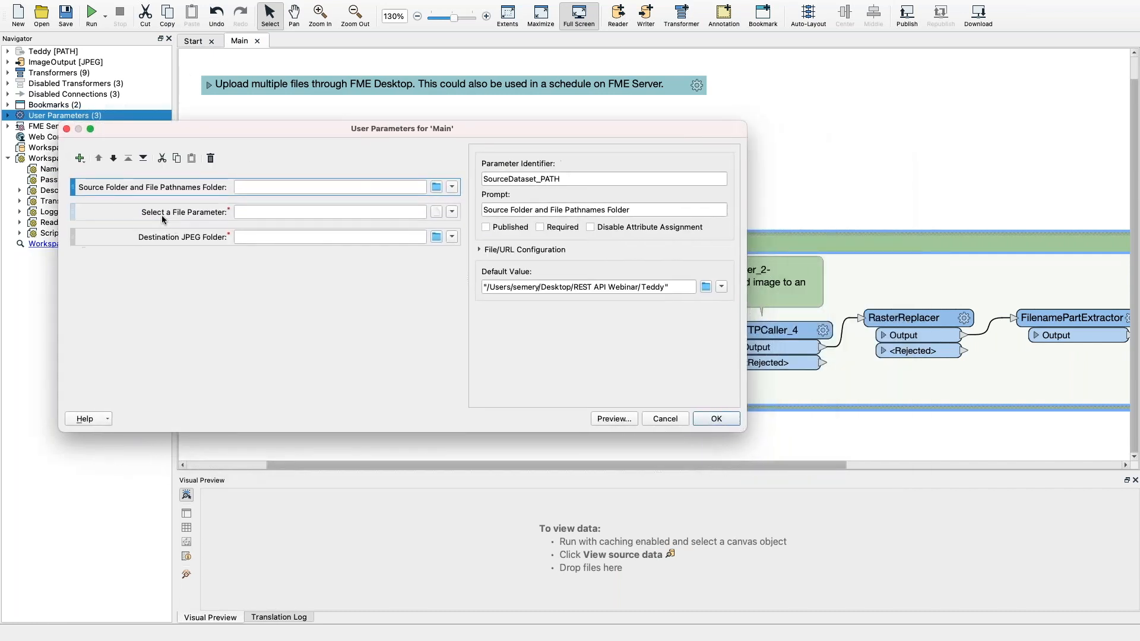
{"action": "left_click", "coordinate": [151, 216]}
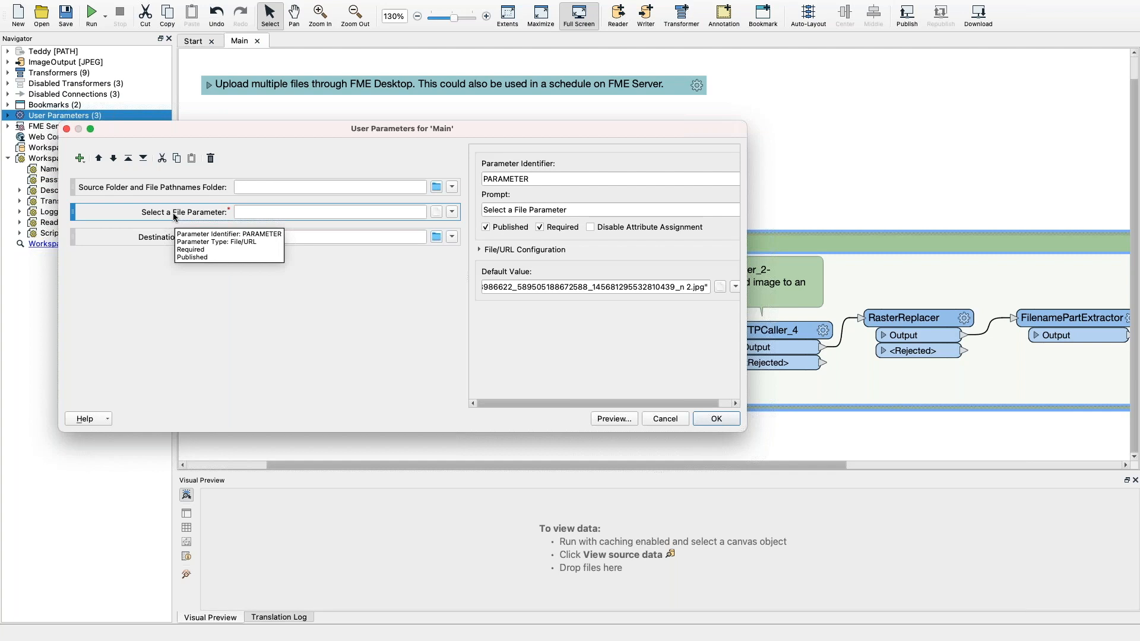
{"action": "left_click", "coordinate": [665, 417]}
Review the HTTPCaller_5 parameters, including the user parameter supplying the multipart image upload, and cancel the dialog
{"action": "scroll", "coordinate": [512, 355], "scroll_direction": "right", "scroll_amount": 3}
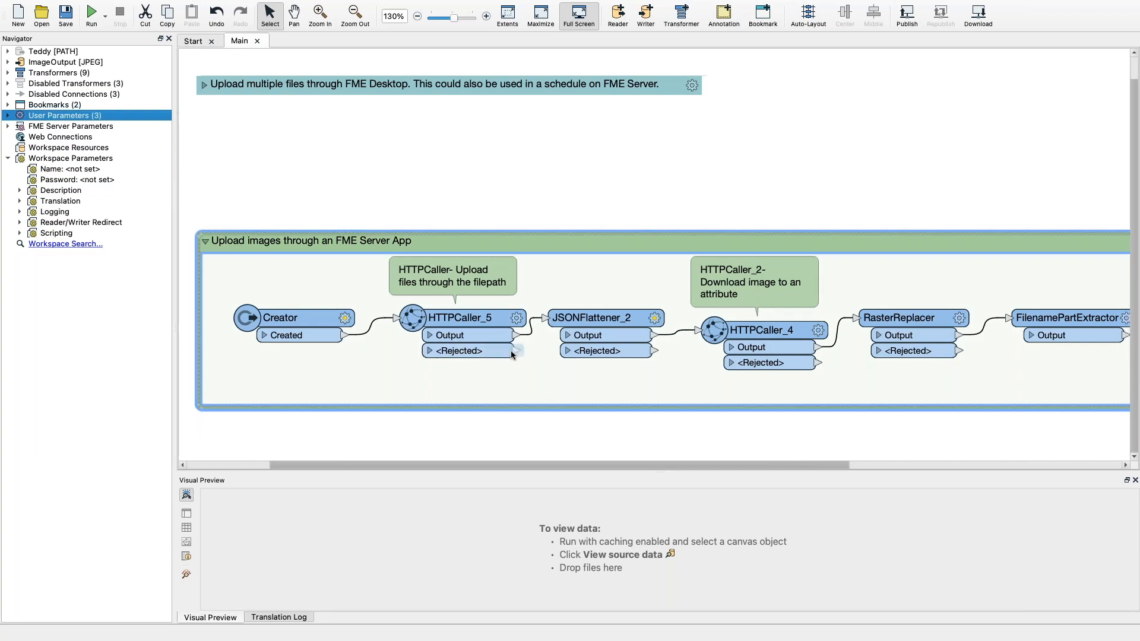
{"action": "scroll", "coordinate": [512, 355], "scroll_direction": "right", "scroll_amount": 2}
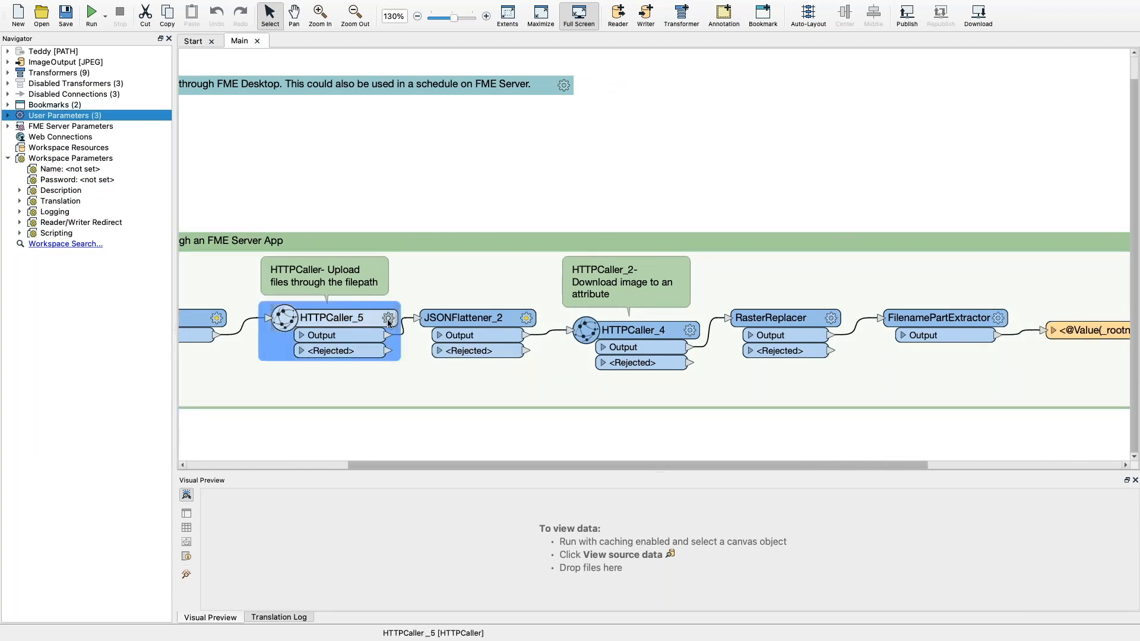
{"action": "double_click", "coordinate": [387, 319]}
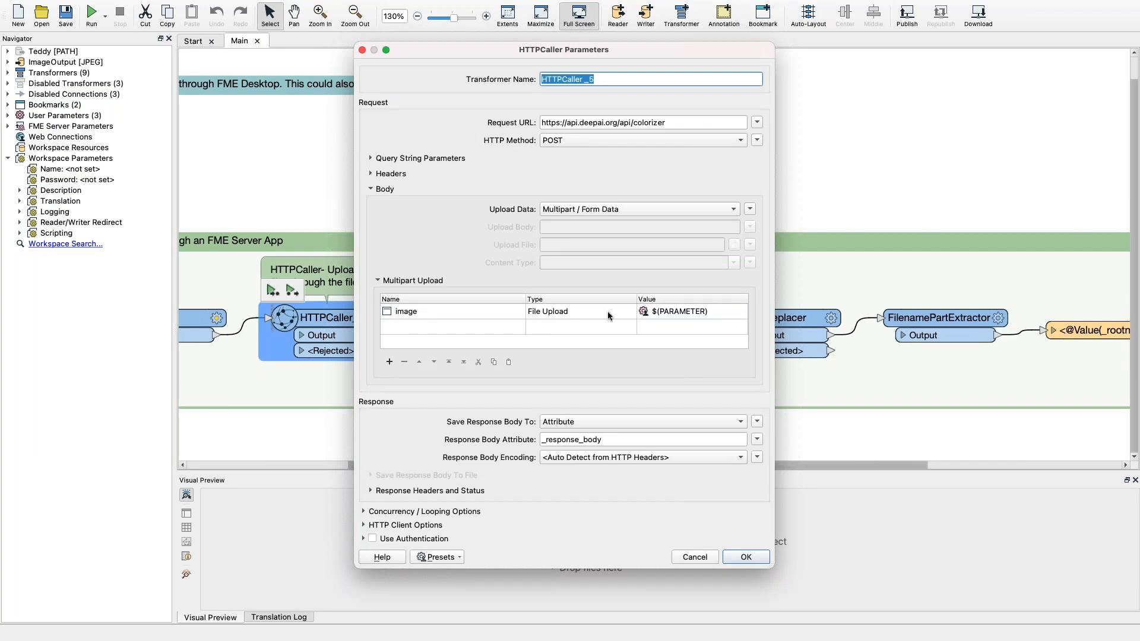
{"action": "double_click", "coordinate": [676, 312]}
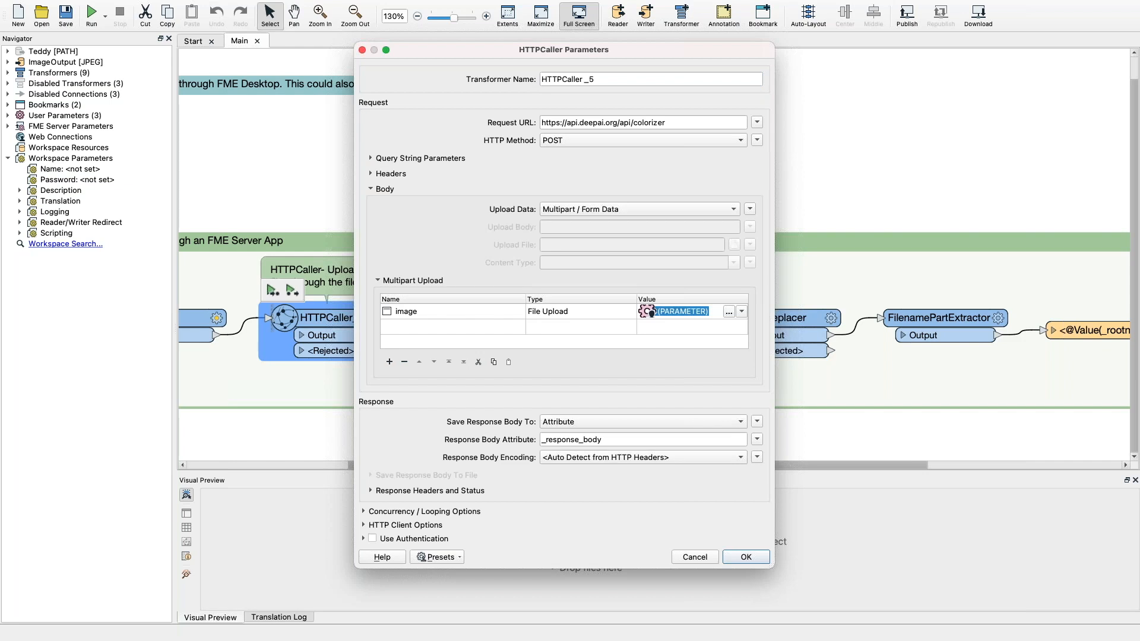
{"action": "left_click", "coordinate": [695, 557]}
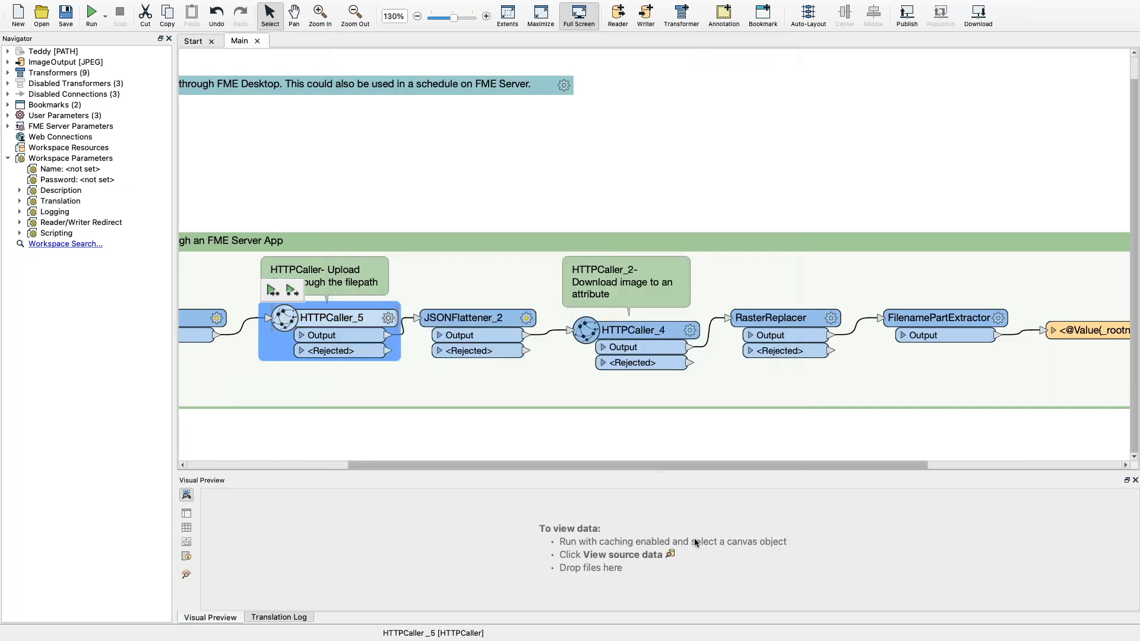
Review the request and response settings of HTTPCaller_4, which downloads the image to an attribute, and cancel the dialog
{"action": "scroll", "coordinate": [635, 412], "scroll_direction": "right", "scroll_amount": 5}
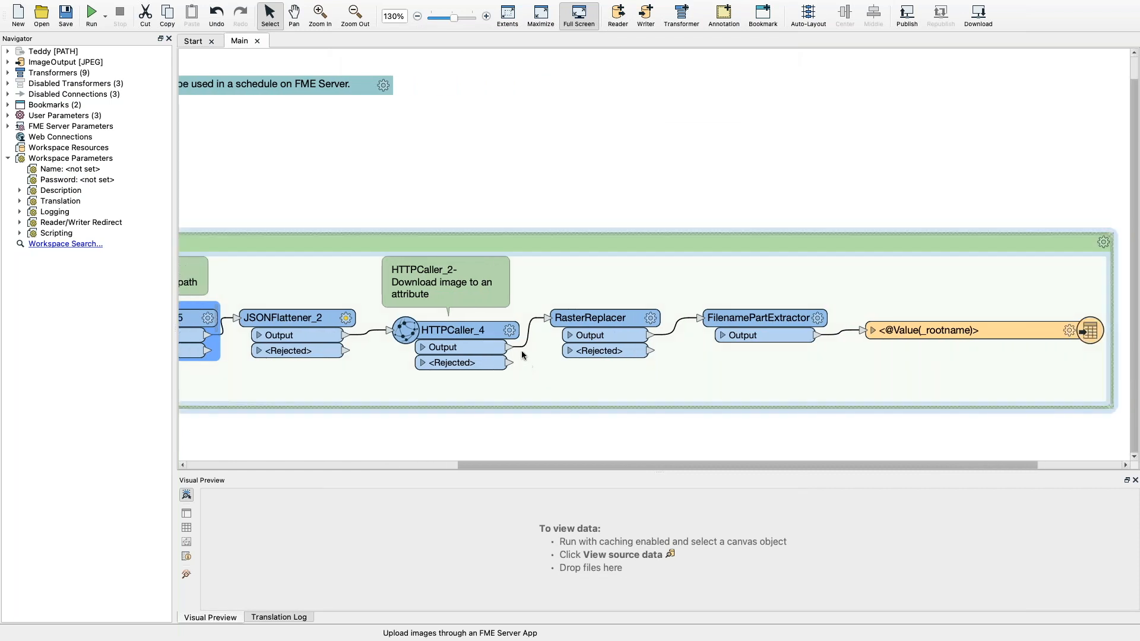
{"action": "left_click", "coordinate": [510, 330]}
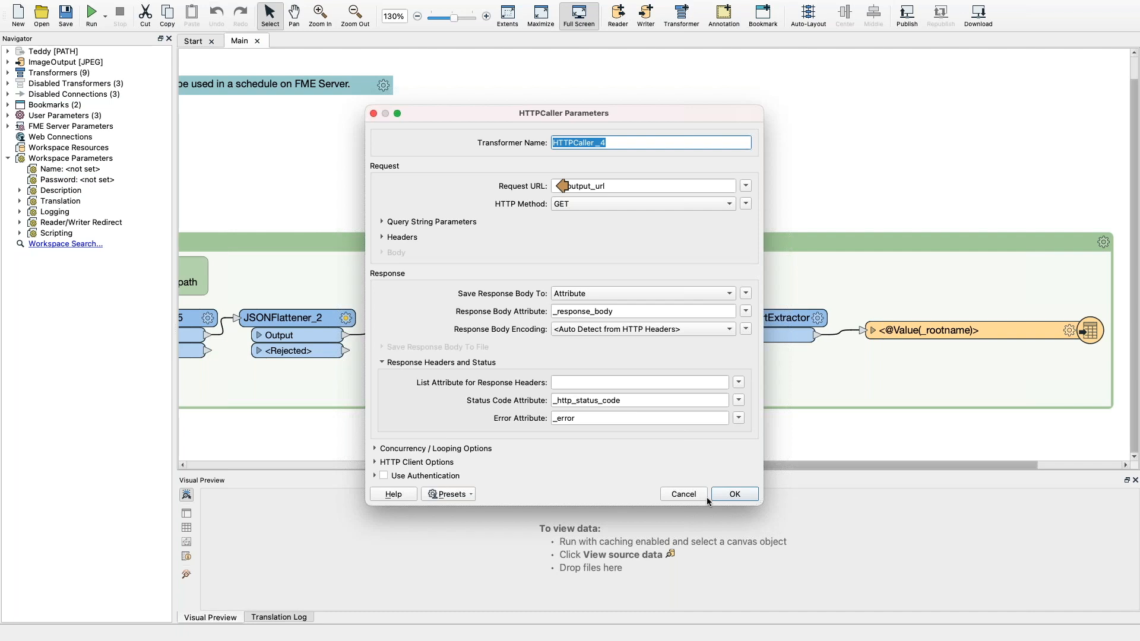
{"action": "left_click", "coordinate": [689, 495]}
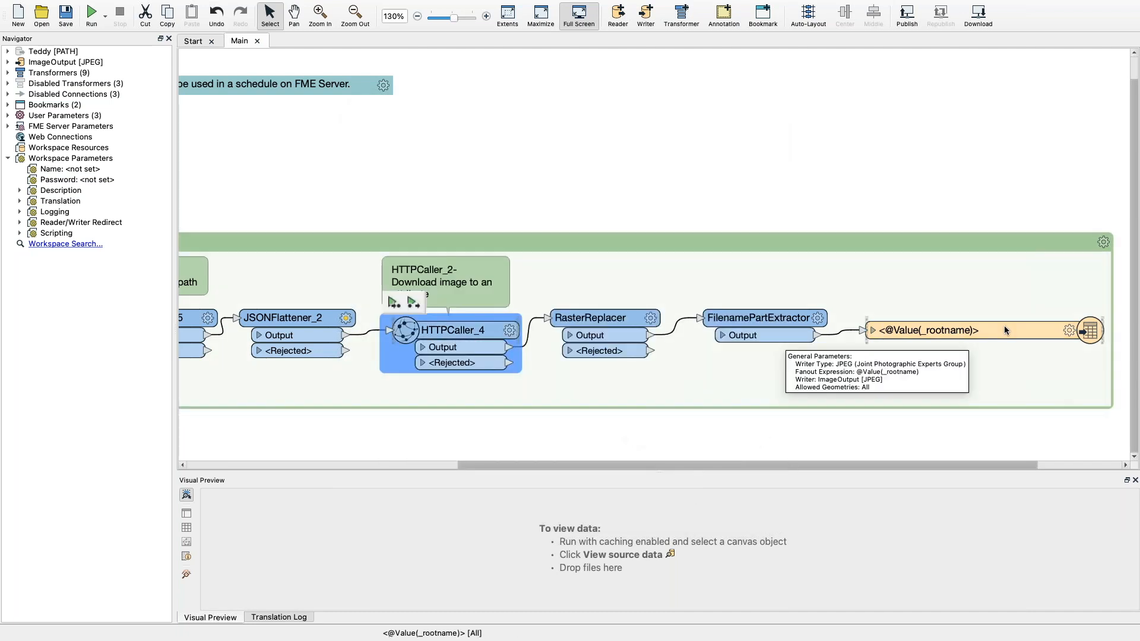
Review the JPEG writer's feature type parameters, cancel the dialog, and inspect the summaries of RasterReplacer and the writer
{"action": "left_click", "coordinate": [1069, 330]}
{"action": "left_click", "coordinate": [1069, 330]}
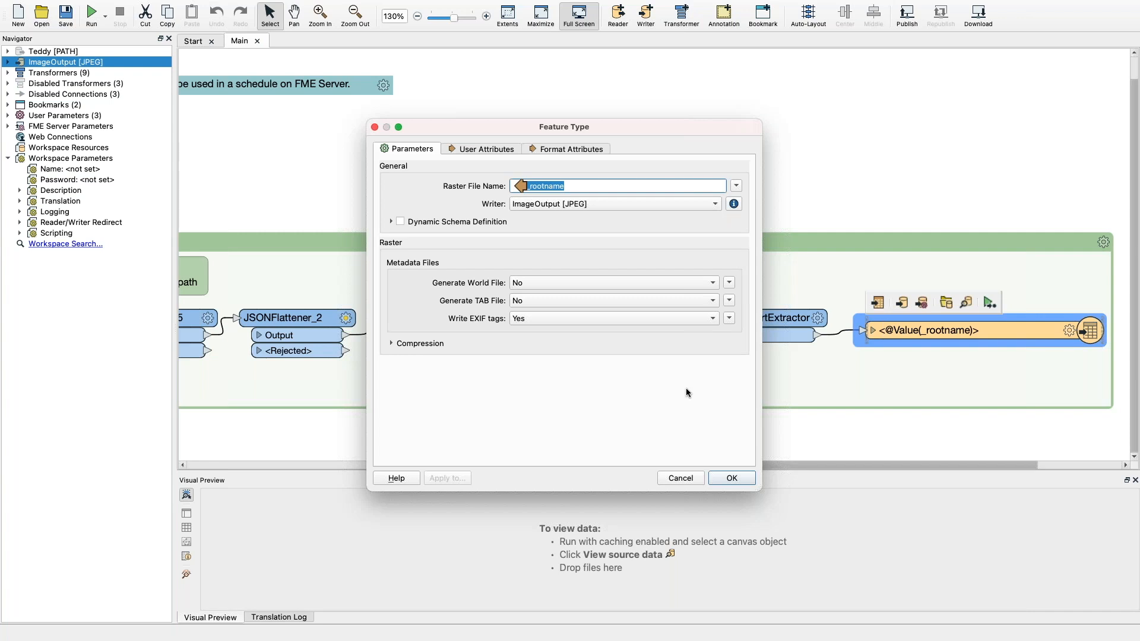
{"action": "left_click", "coordinate": [680, 478]}
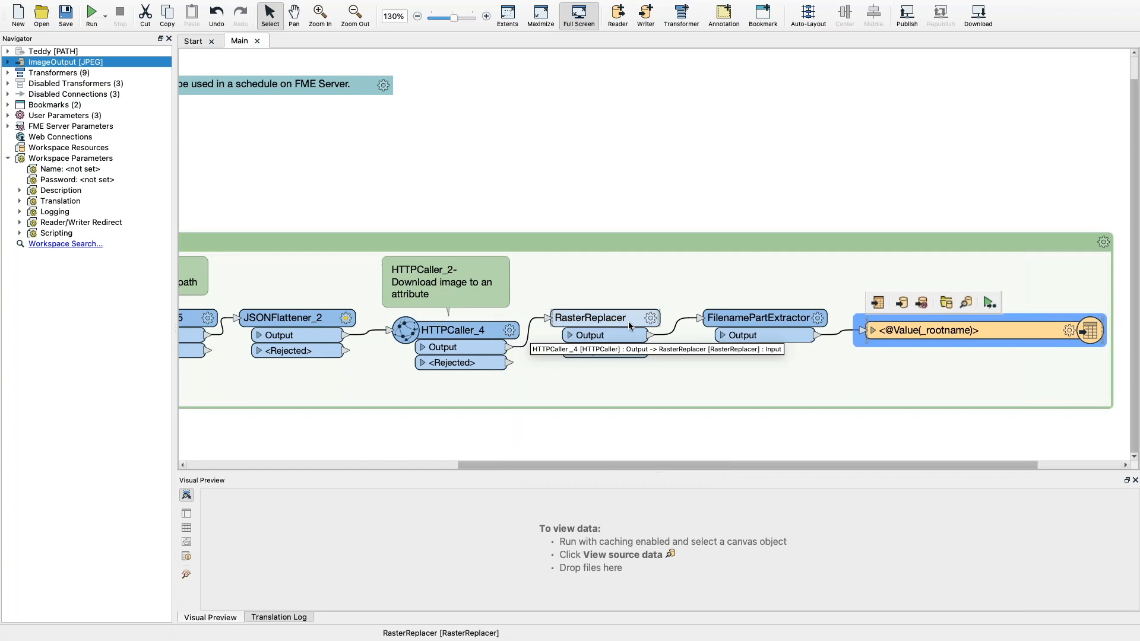
{"action": "mouse_move", "coordinate": [649, 325]}
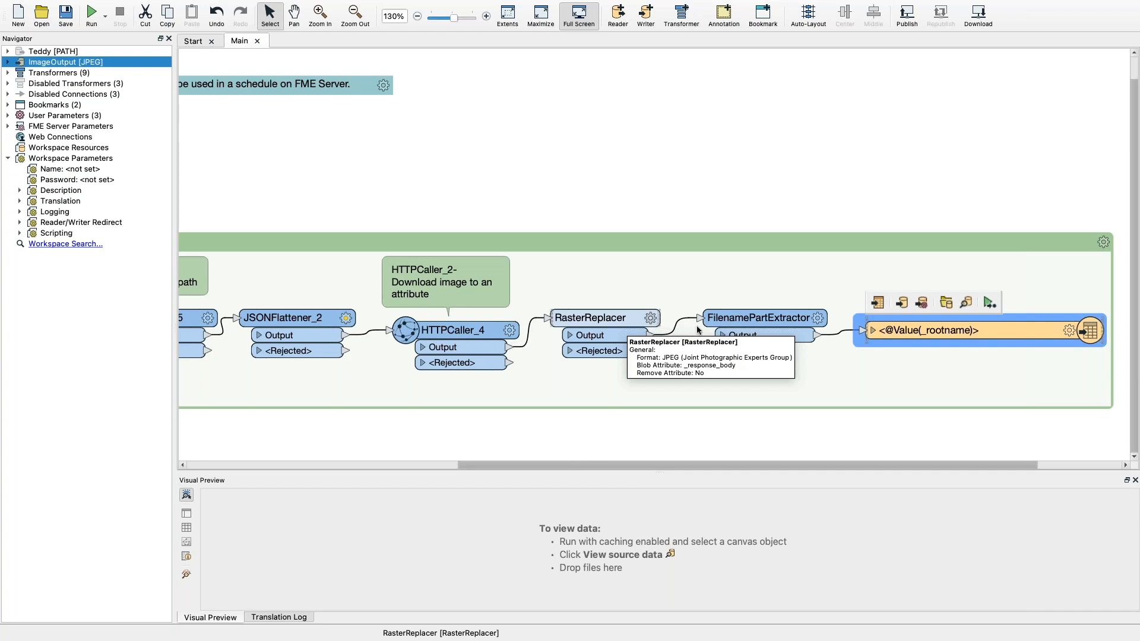
{"action": "mouse_move", "coordinate": [907, 336]}
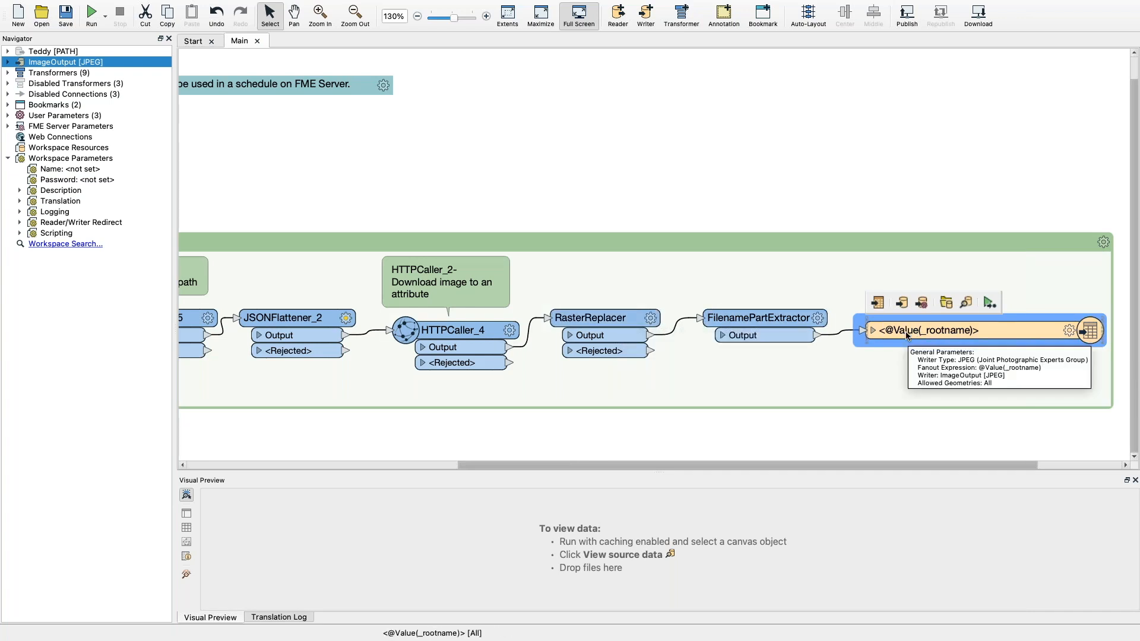
{"action": "left_click", "coordinate": [703, 187]}
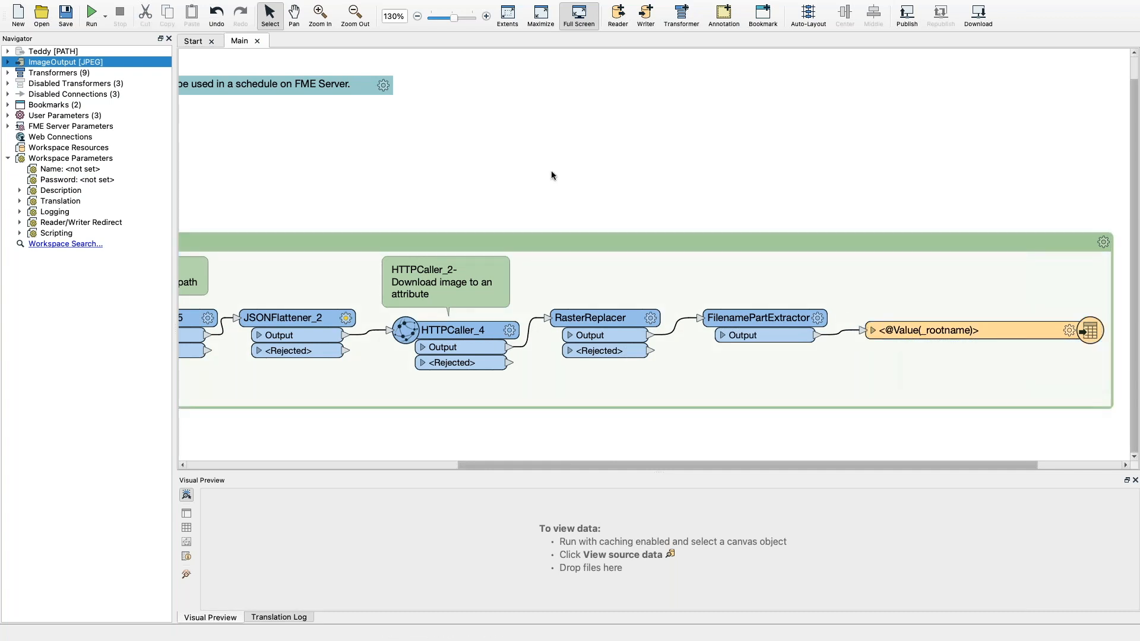
Take FME Workbench out of full screen, switch to the Image Colorizer app page in Chrome, and make the browser full screen
{"action": "mouse_move", "coordinate": [25, 3]}
{"action": "left_click", "coordinate": [31, 25]}
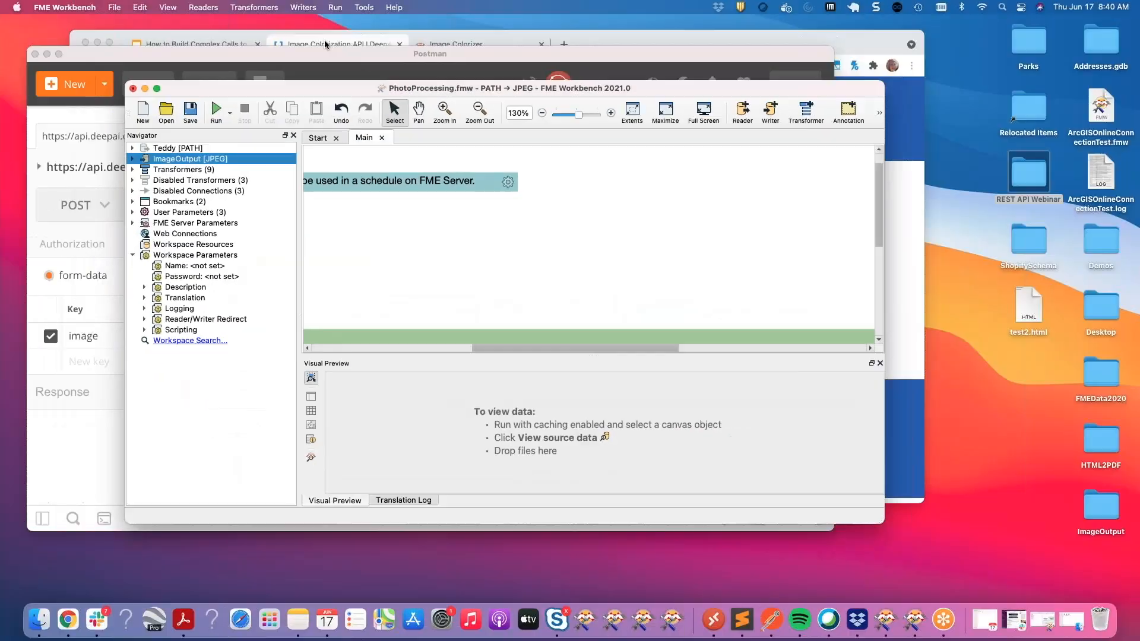
{"action": "left_click", "coordinate": [325, 44]}
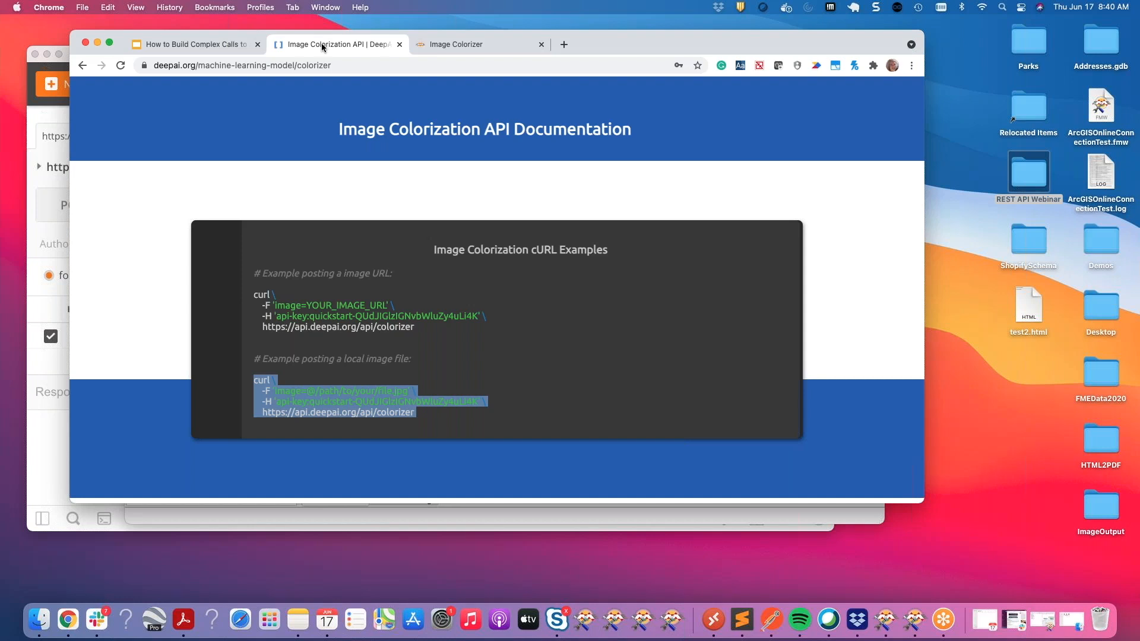
{"action": "left_click", "coordinate": [483, 42]}
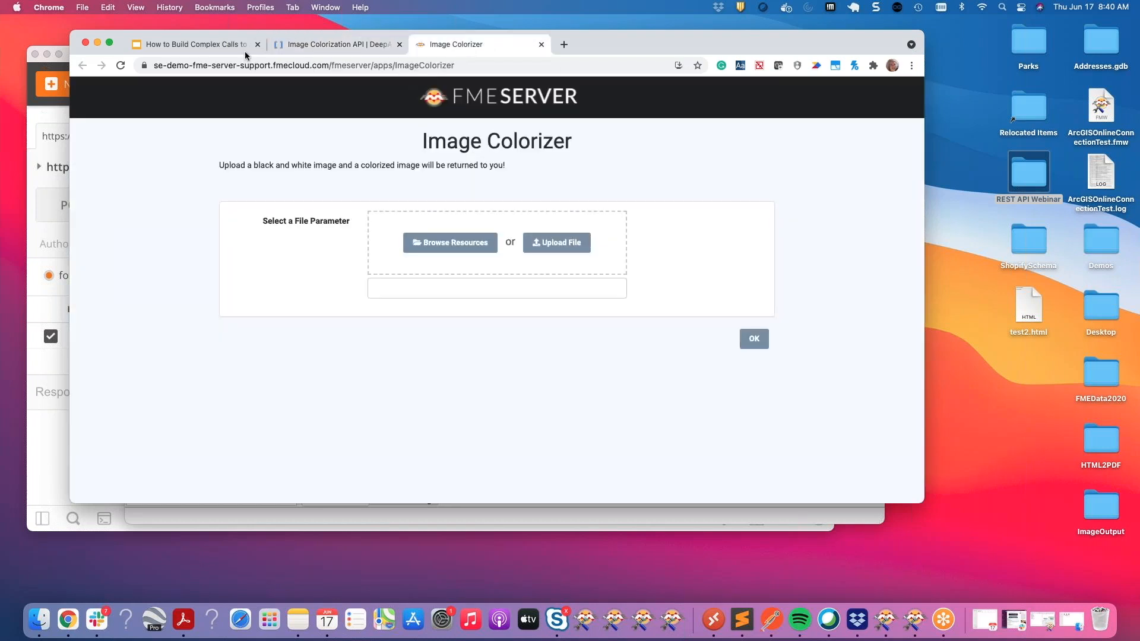
{"action": "left_click", "coordinate": [109, 43]}
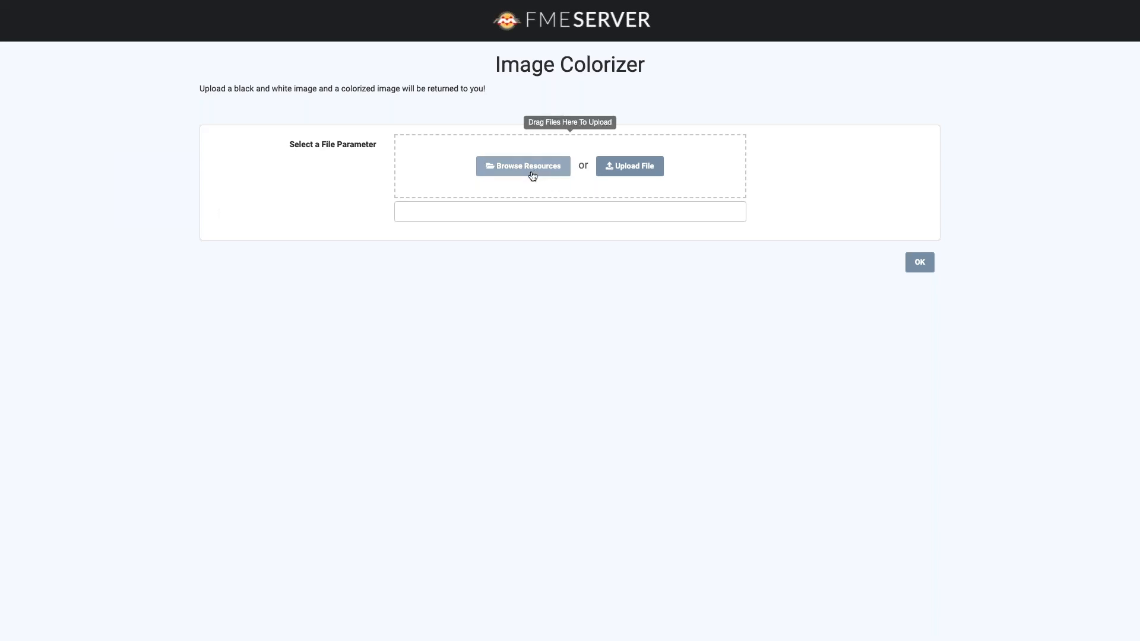
Upload the image robot_2 (2) from the "Old timey robot picture" folder inside REST API Webinar on the Desktop
{"action": "left_click", "coordinate": [628, 170]}
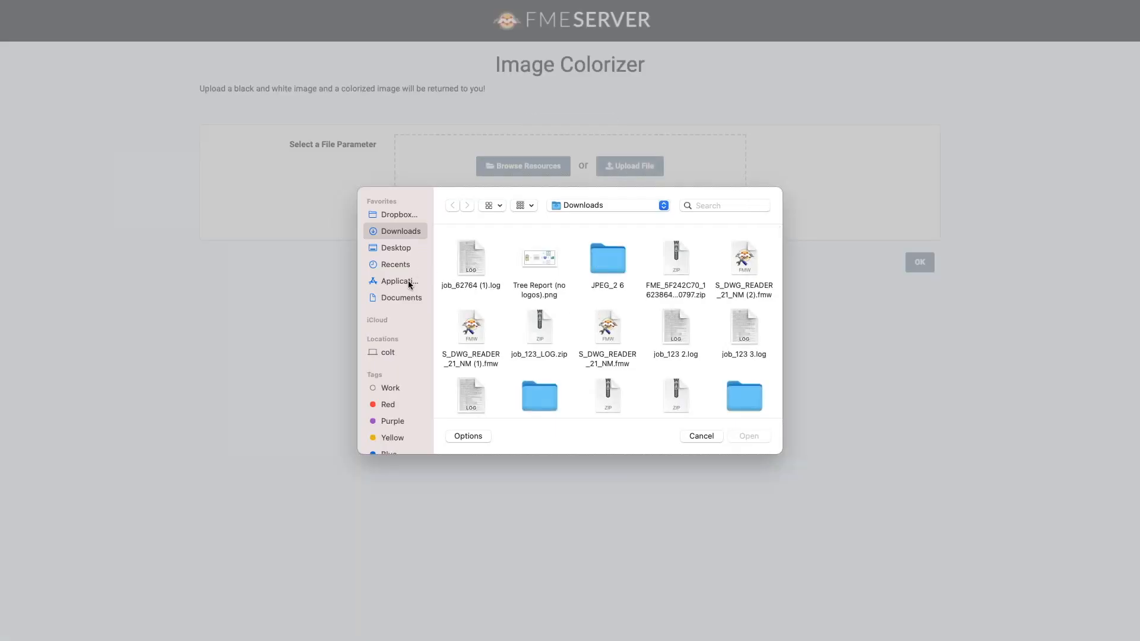
{"action": "left_click", "coordinate": [389, 247]}
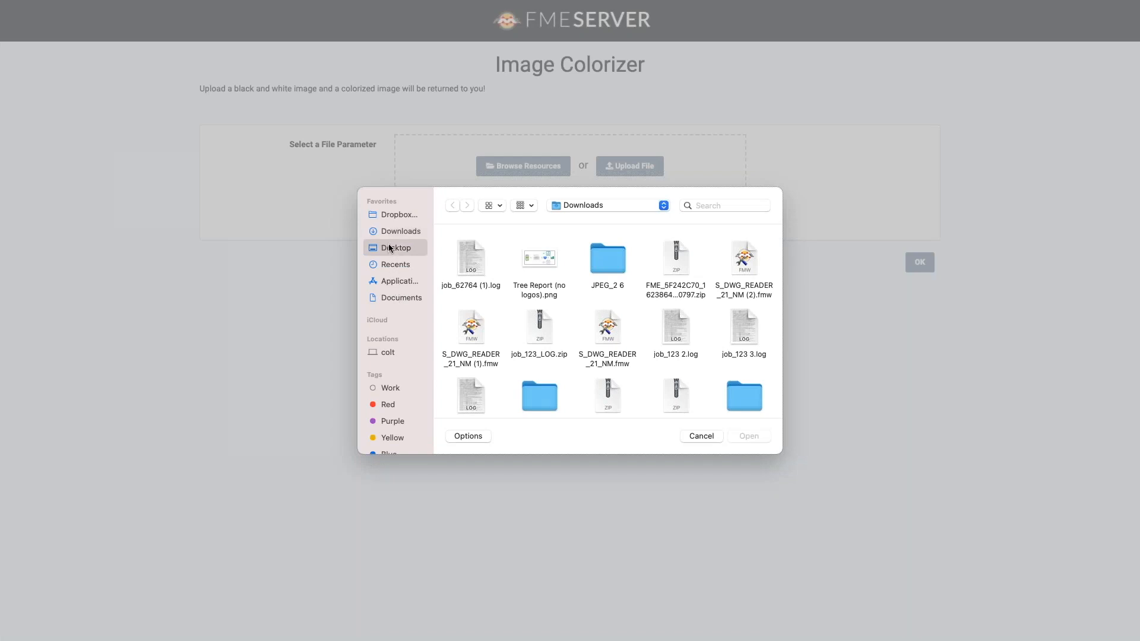
{"action": "double_click", "coordinate": [478, 262]}
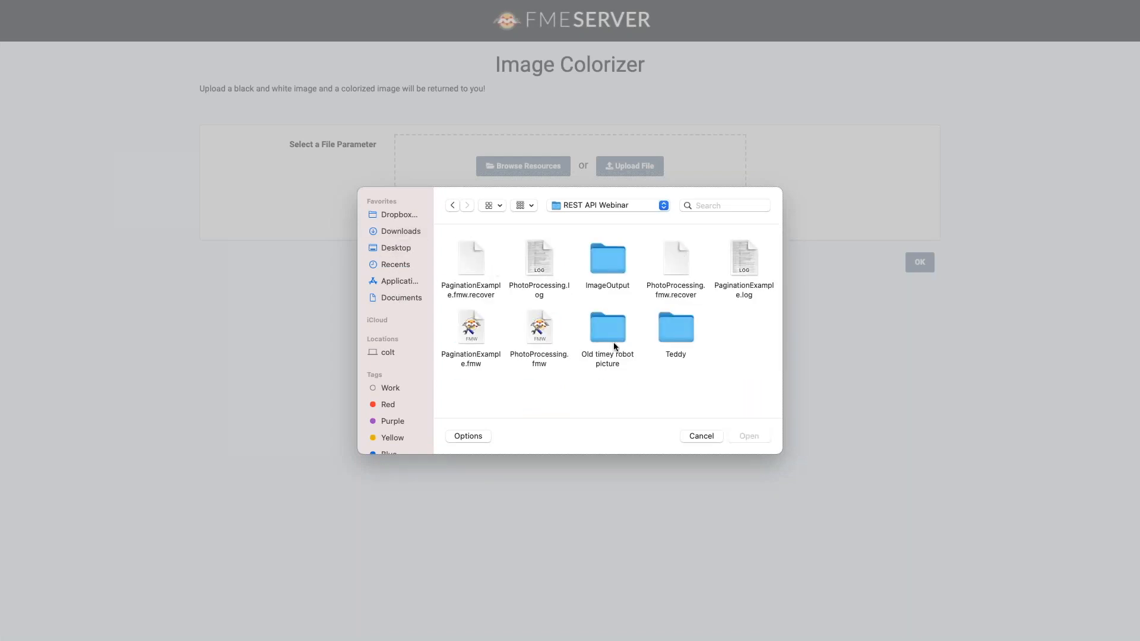
{"action": "double_click", "coordinate": [611, 323]}
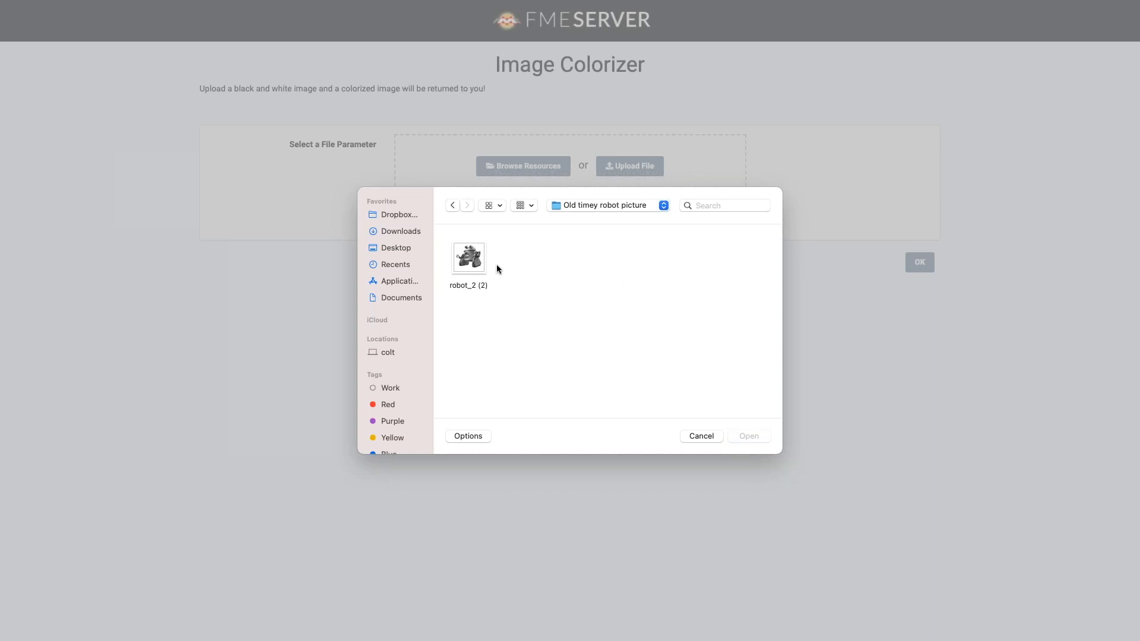
{"action": "left_click", "coordinate": [477, 263]}
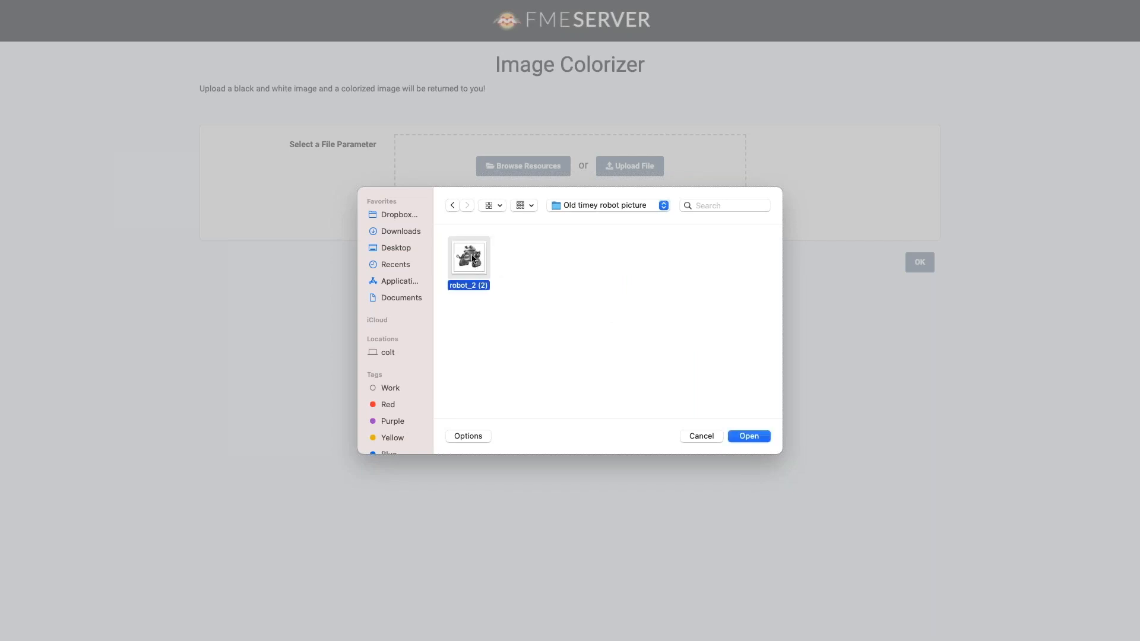
{"action": "double_click", "coordinate": [472, 256]}
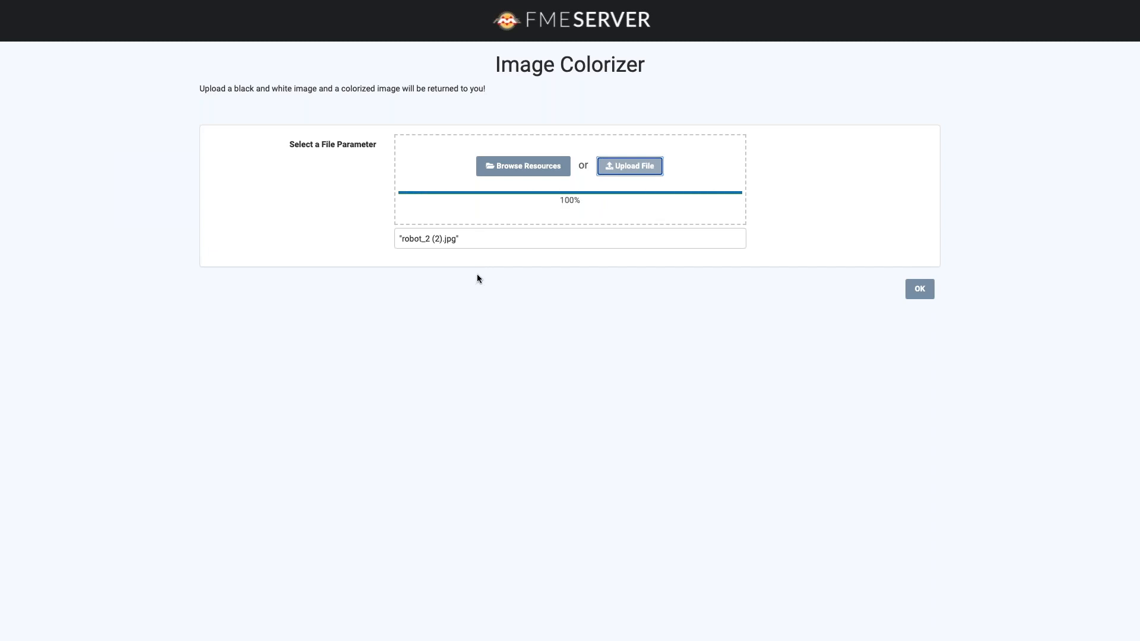
Run the Image Colorizer app on the uploaded image, download the result zip, and extract it
{"action": "left_click", "coordinate": [919, 290]}
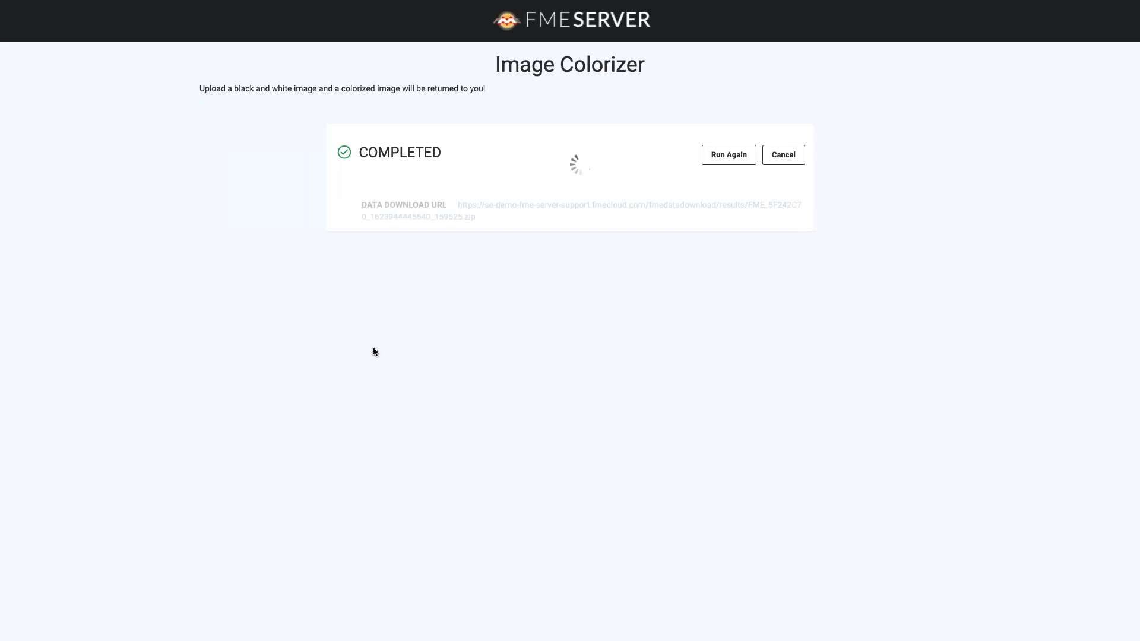
{"action": "left_click", "coordinate": [419, 214]}
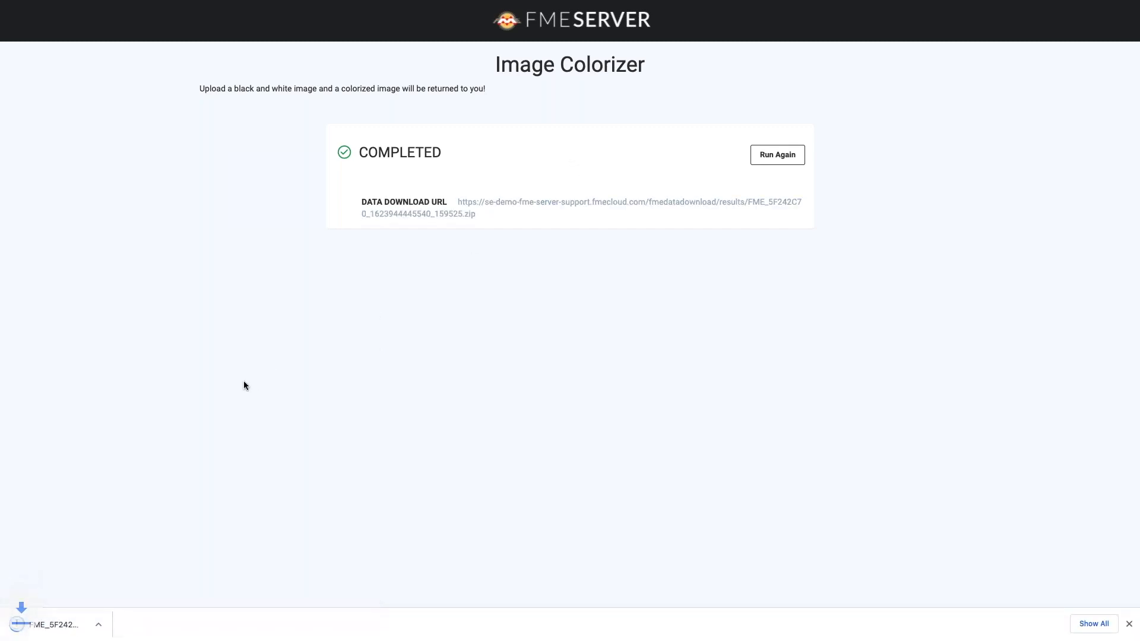
{"action": "left_click", "coordinate": [71, 624]}
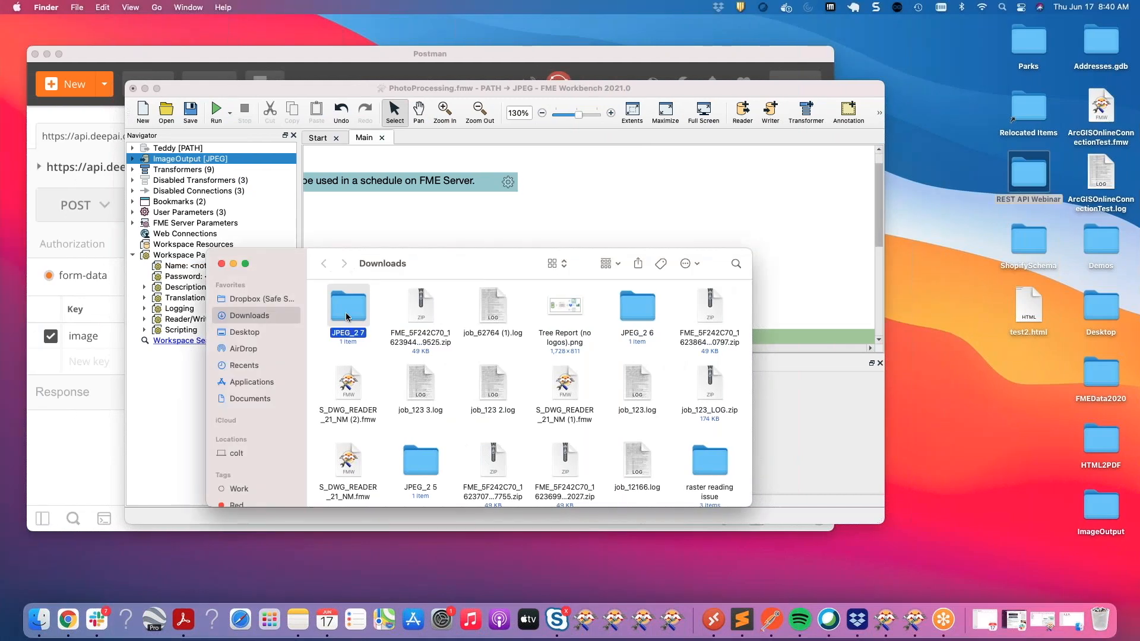
View robot_2 (2).jpg in the ImageOutput subfolder of the extracted JPEG_2 7 folder, and close the image
{"action": "double_click", "coordinate": [345, 313]}
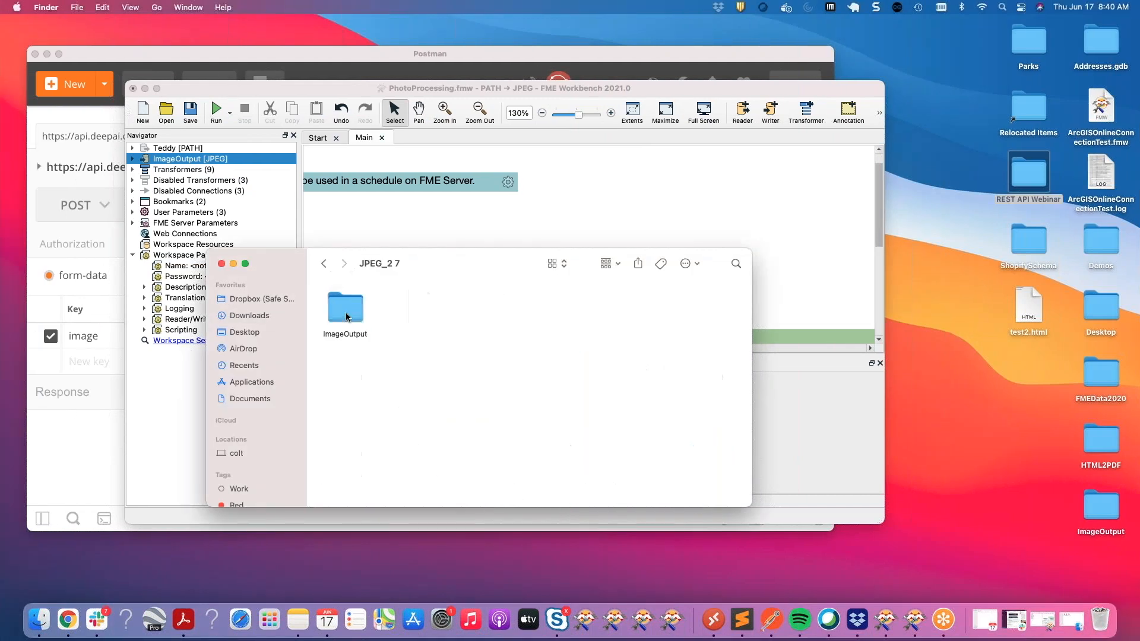
{"action": "double_click", "coordinate": [346, 312]}
{"action": "left_click", "coordinate": [347, 312]}
{"action": "double_click", "coordinate": [346, 312]}
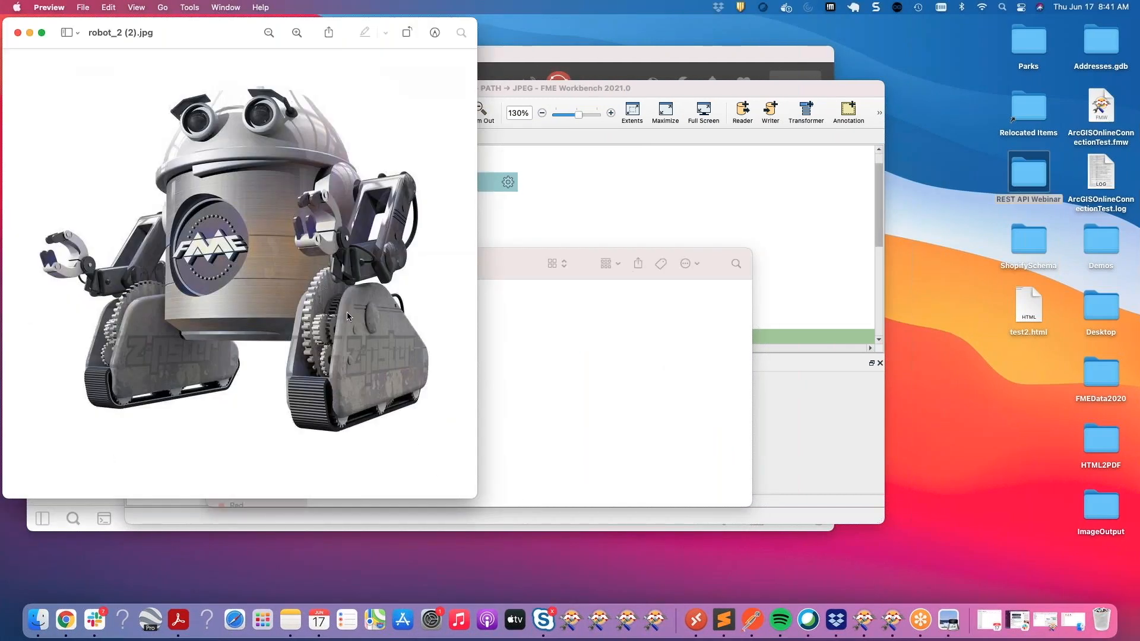
{"action": "double_click", "coordinate": [16, 32]}
{"action": "key", "text": "super+w"}
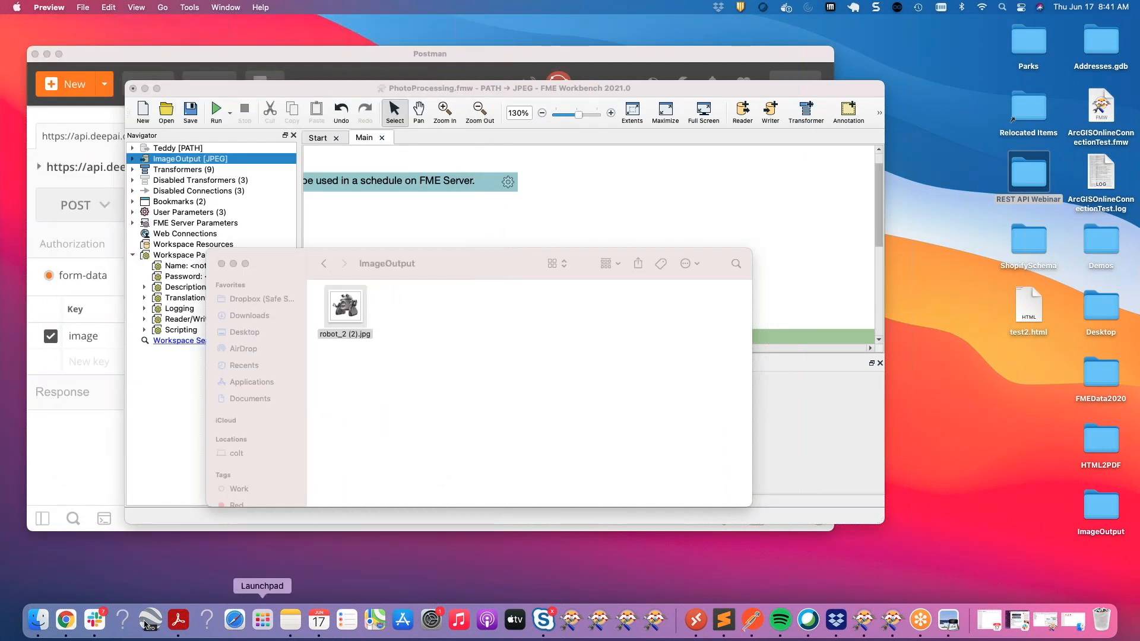
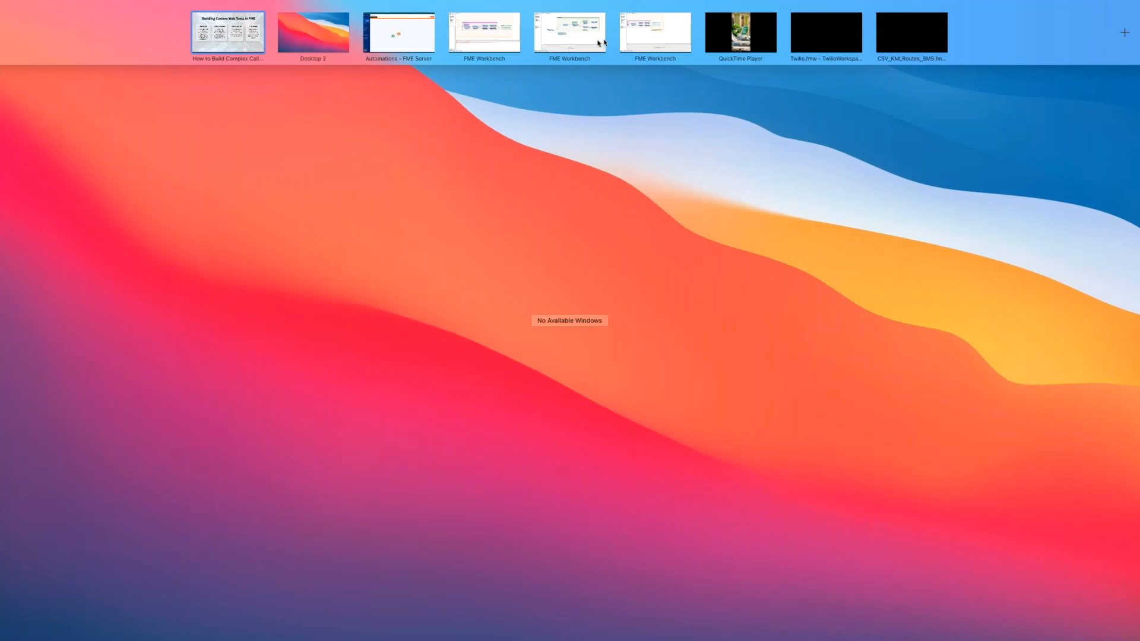
Switch to the TwilioWorkspace window in FME Workbench, review the HTTPCaller_Twilio parameters, and close the dialog
{"action": "left_click", "coordinate": [585, 42]}
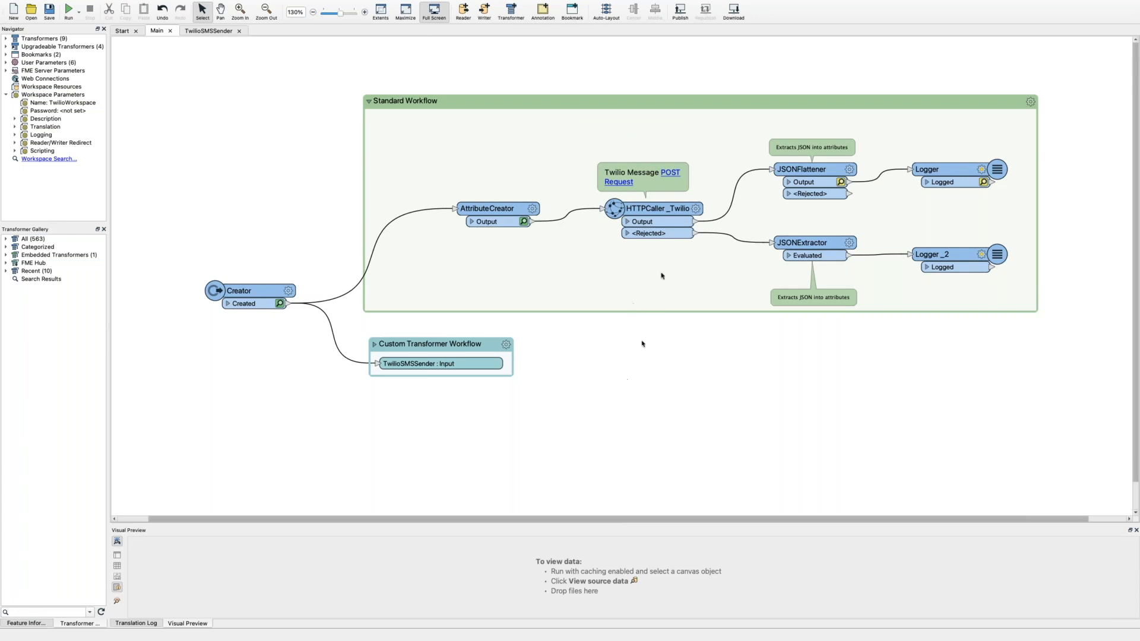
{"action": "double_click", "coordinate": [652, 213]}
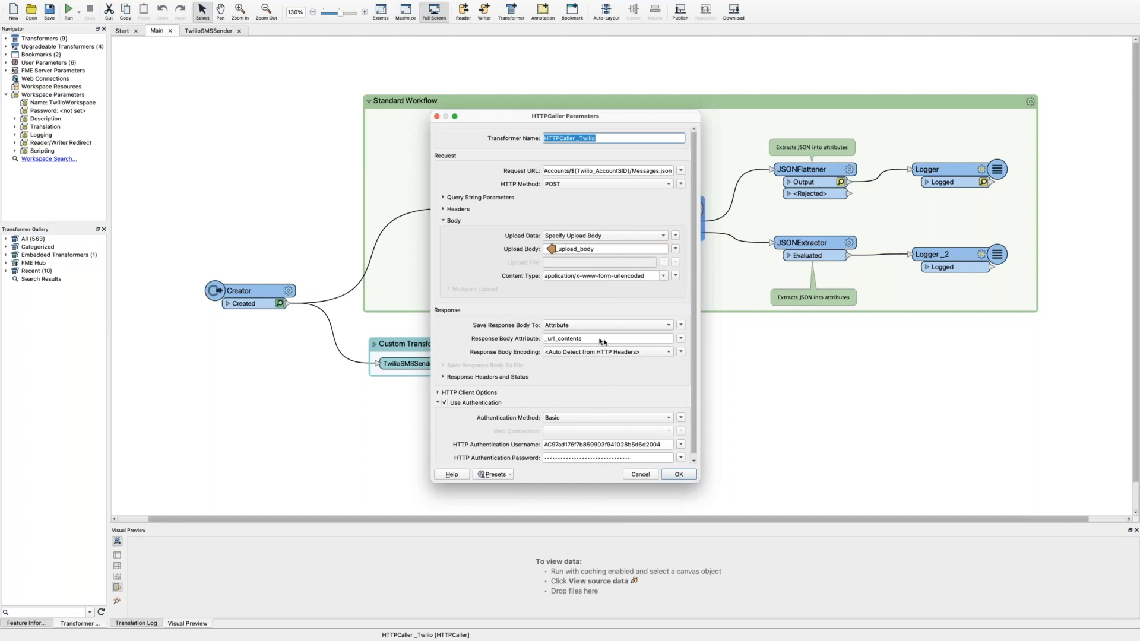
{"action": "left_click", "coordinate": [689, 474]}
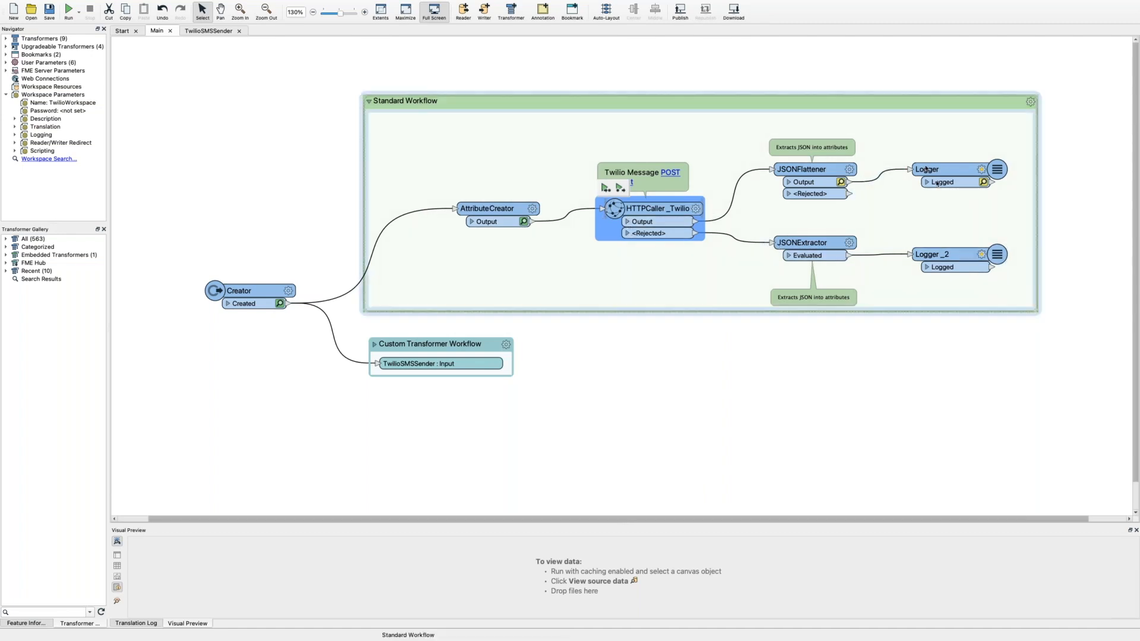
Review the parameters of the JSONFlattener and JSONExtractor transformers in the Standard Workflow, closing each dialog
{"action": "left_click", "coordinate": [812, 170]}
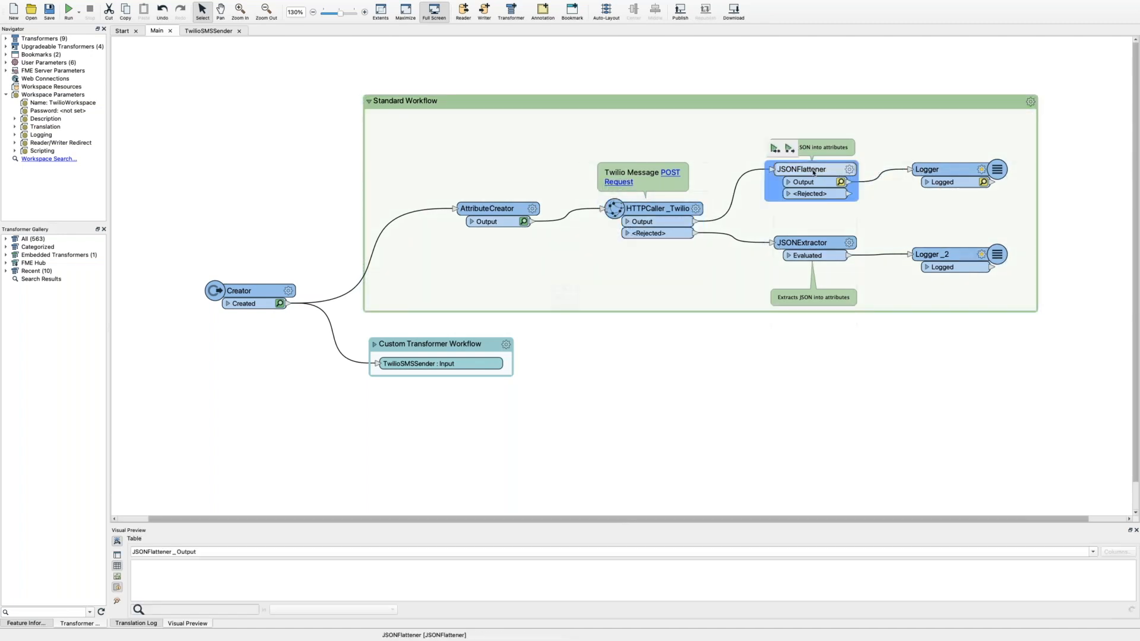
{"action": "double_click", "coordinate": [813, 169]}
{"action": "left_click_drag", "start_coordinate": [696, 411], "coordinate": [752, 435]}
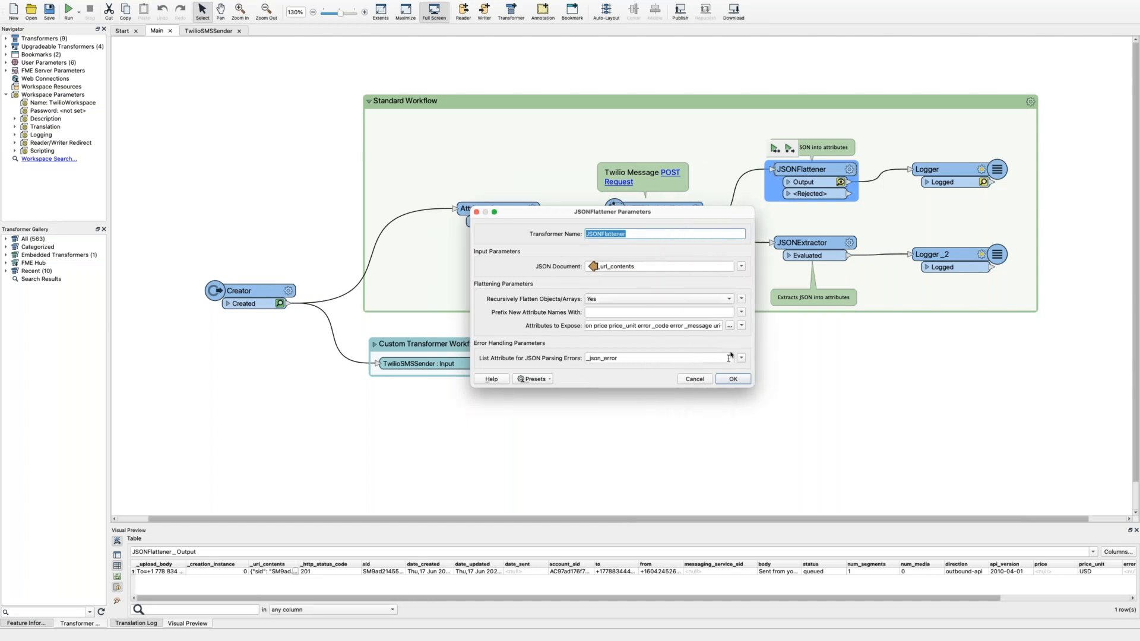
{"action": "left_click", "coordinate": [727, 379]}
{"action": "double_click", "coordinate": [798, 259]}
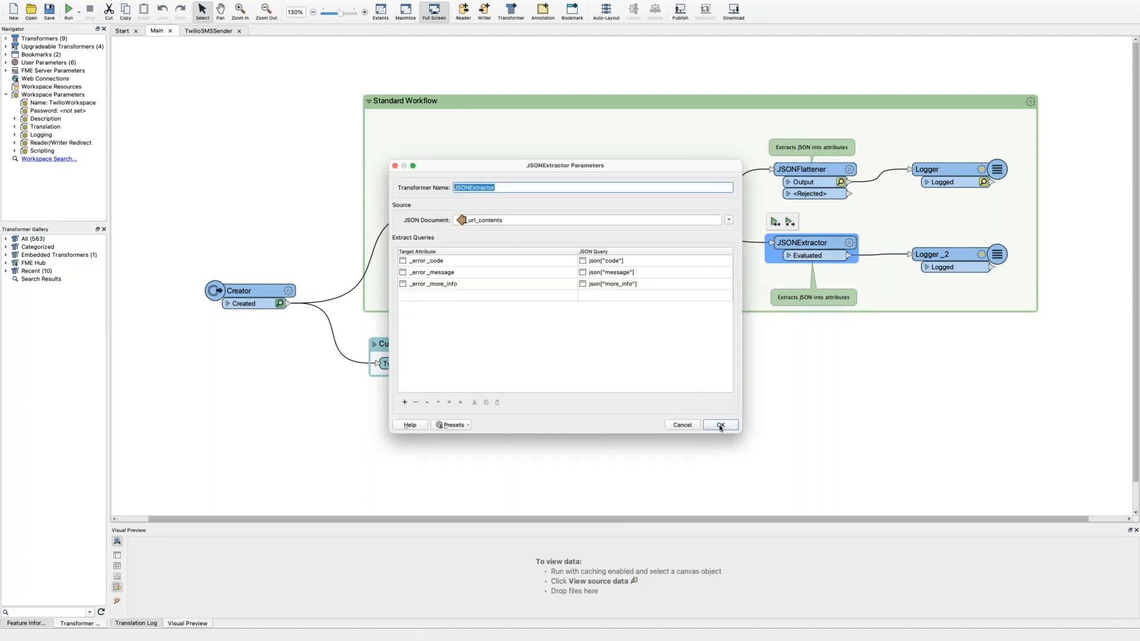
{"action": "left_click", "coordinate": [720, 425]}
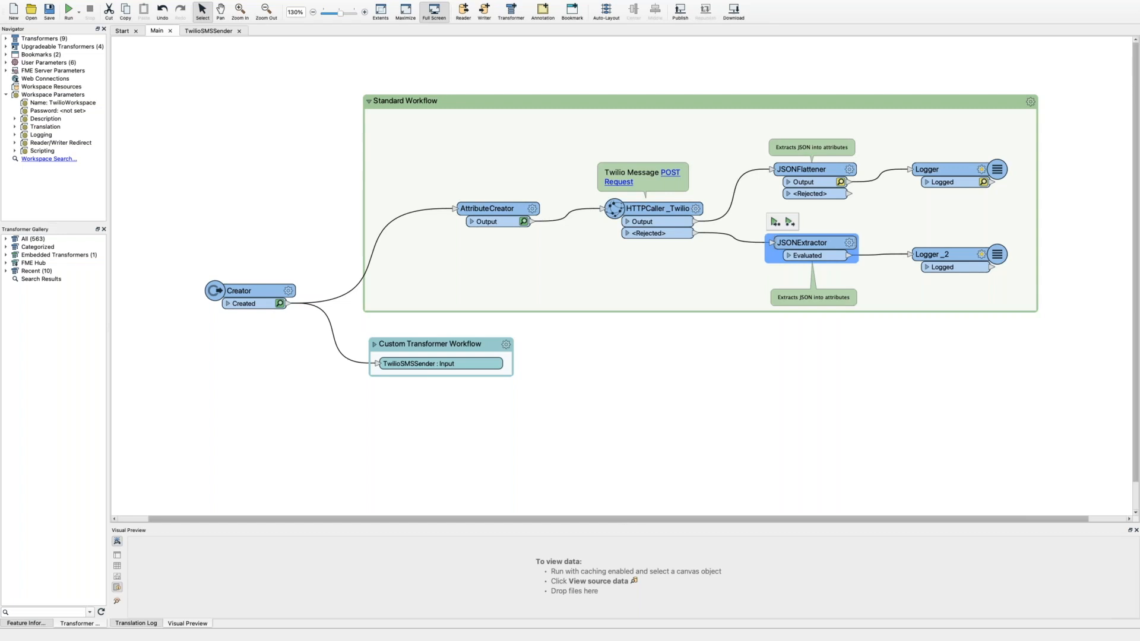
Start a custom transformer from all the Standard Workflow transformers, with the name TwilioDemo and the category Web
{"action": "mouse_move", "coordinate": [1093, 344]}
{"action": "left_mouse_down"}
{"action": "mouse_move", "coordinate": [565, 139]}
{"action": "mouse_move", "coordinate": [405, 93]}
{"action": "left_mouse_up"}
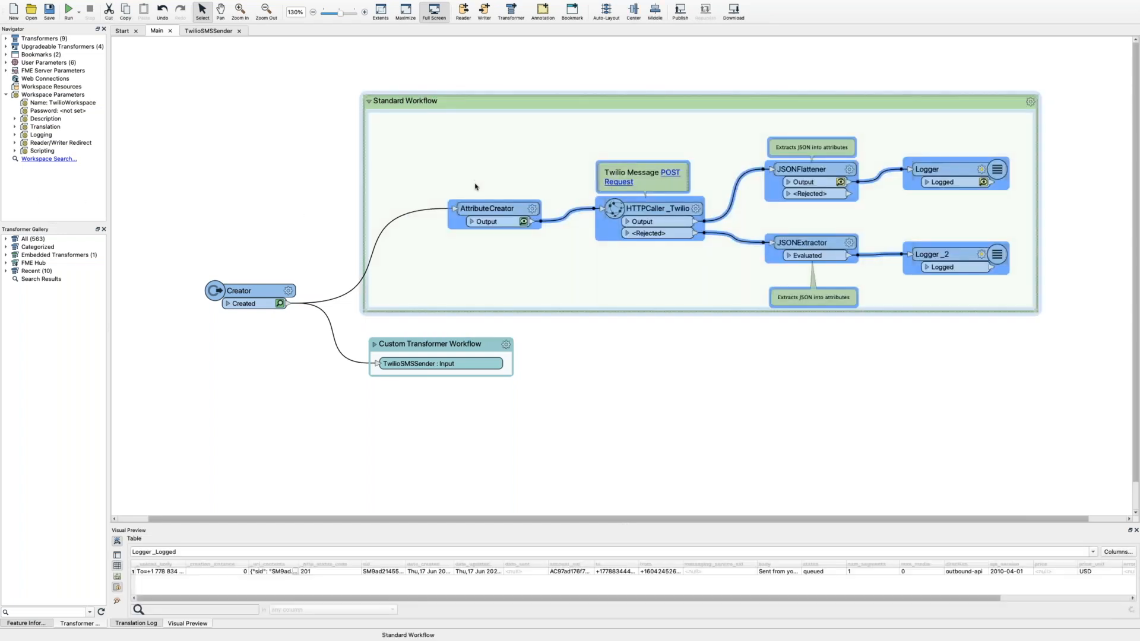
{"action": "right_click", "coordinate": [485, 207]}
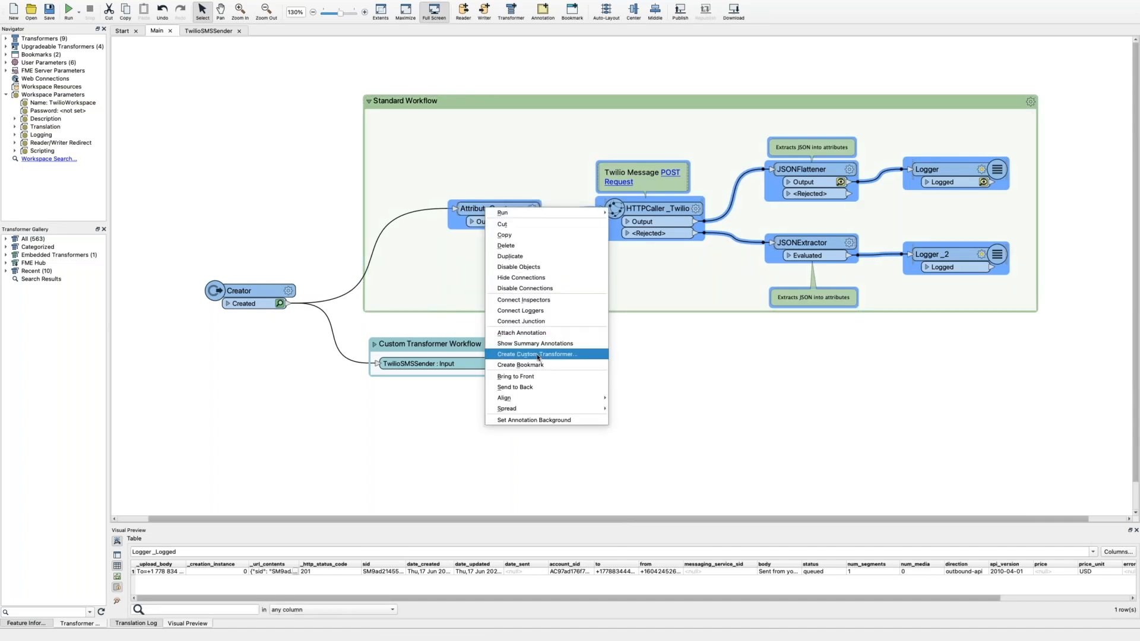
{"action": "left_click", "coordinate": [539, 356]}
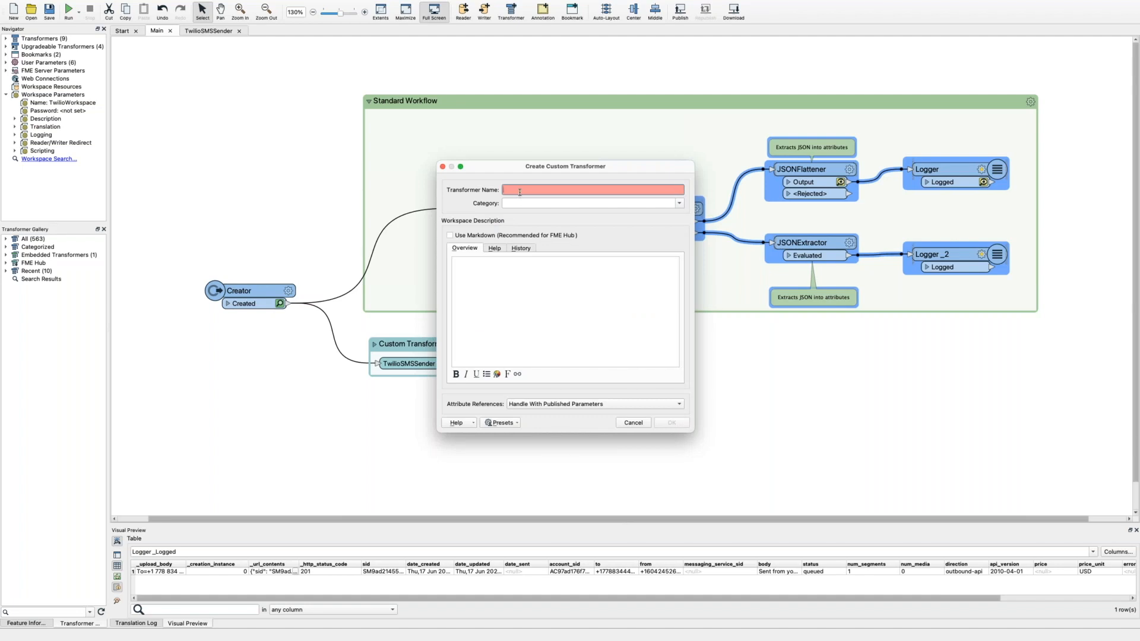
{"action": "type", "text": "Tw"}
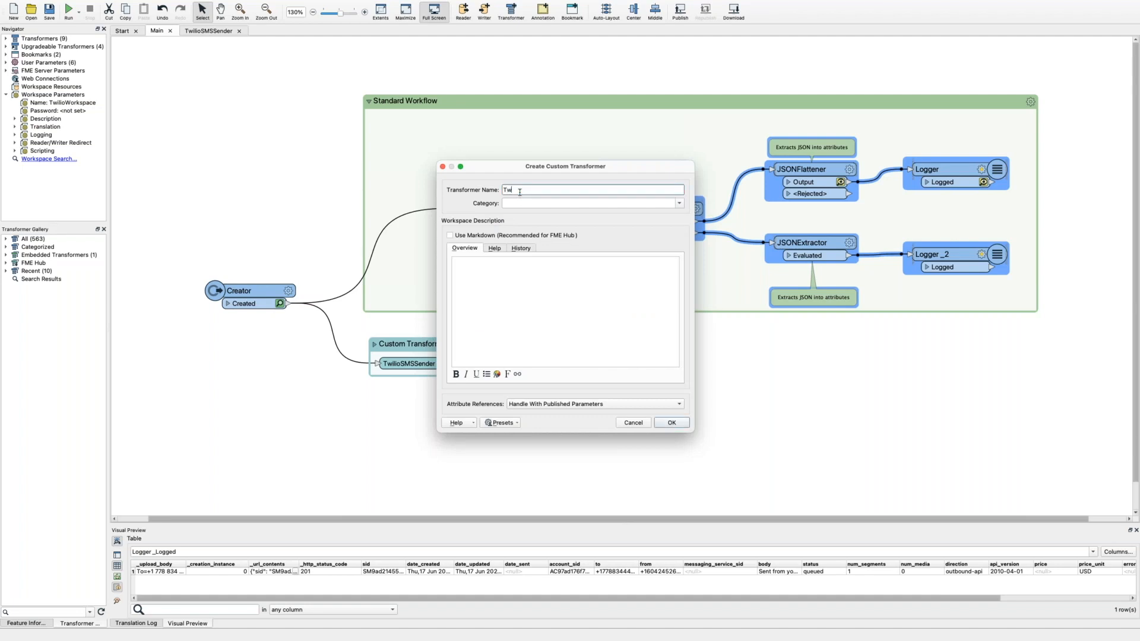
{"action": "type", "text": "ilioDemo"}
{"action": "left_click", "coordinate": [679, 203]}
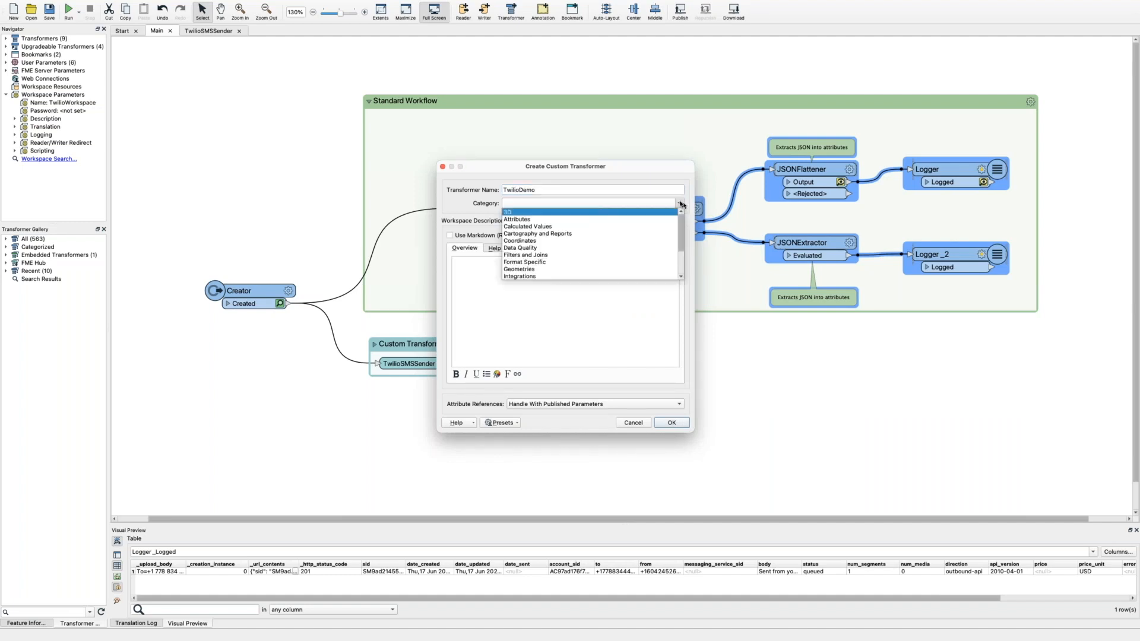
{"action": "scroll", "coordinate": [549, 261], "scroll_direction": "down", "scroll_amount": 3}
{"action": "left_click", "coordinate": [542, 269]}
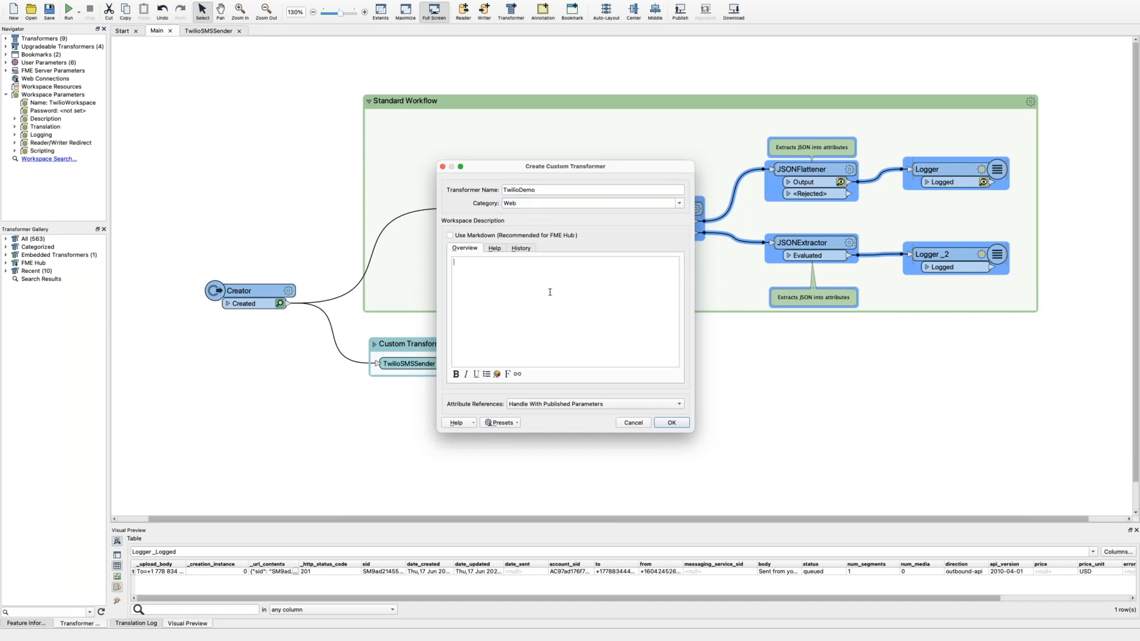
Examine the overview, history and Attribute References options for the custom transformer, and cancel its creation
{"action": "left_click", "coordinate": [550, 292]}
{"action": "left_click", "coordinate": [521, 248]}
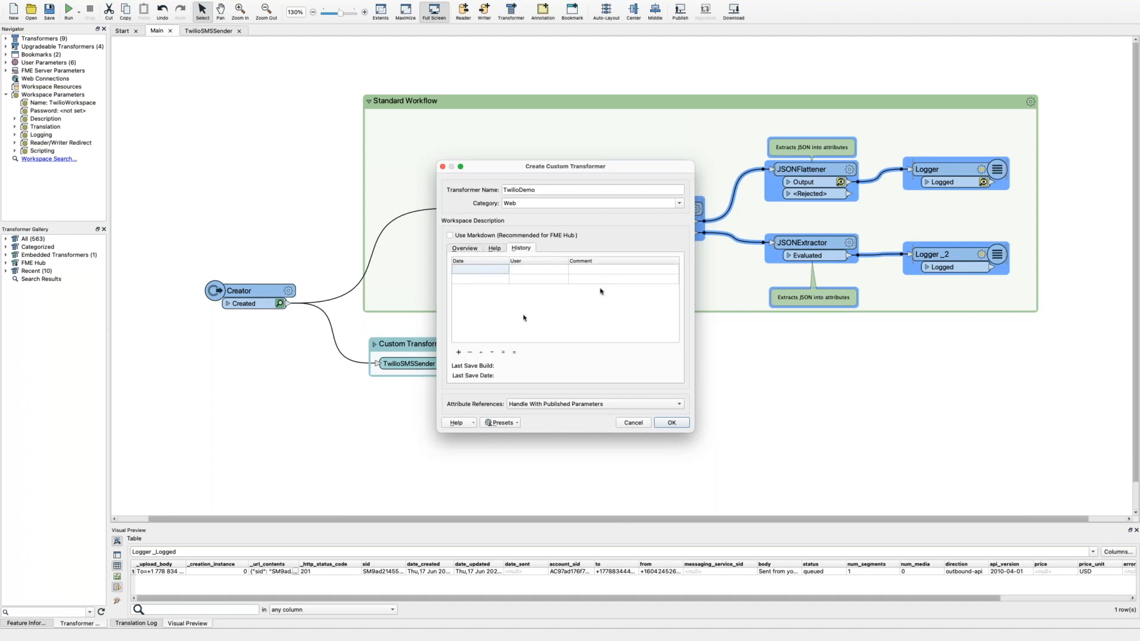
{"action": "left_click_drag", "start_coordinate": [565, 172], "coordinate": [531, 176]}
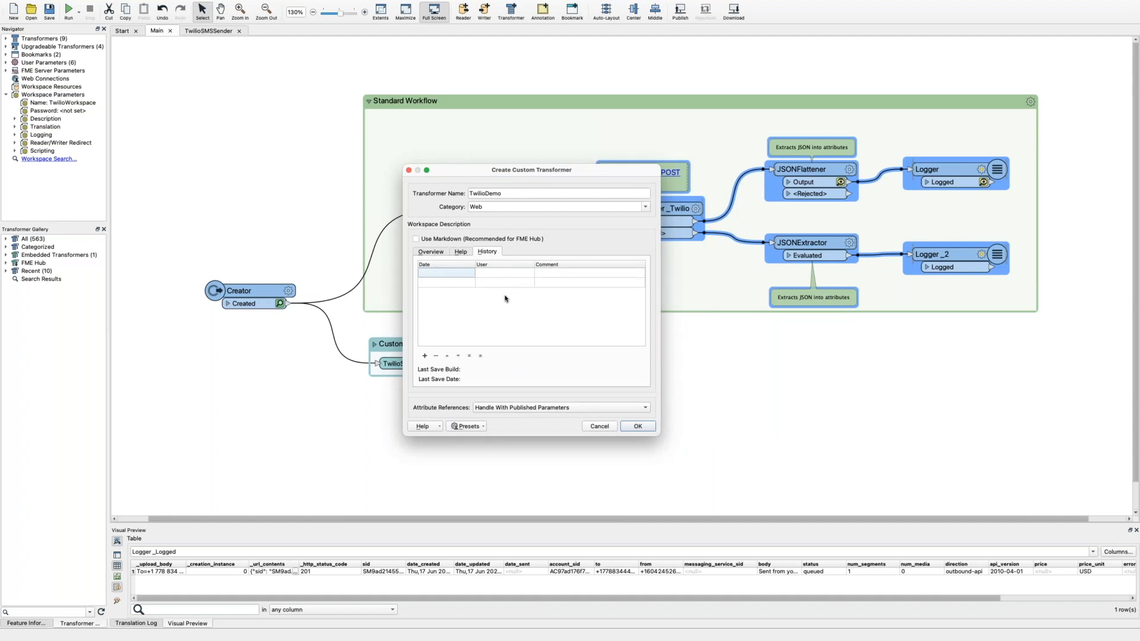
{"action": "left_click", "coordinate": [537, 407]}
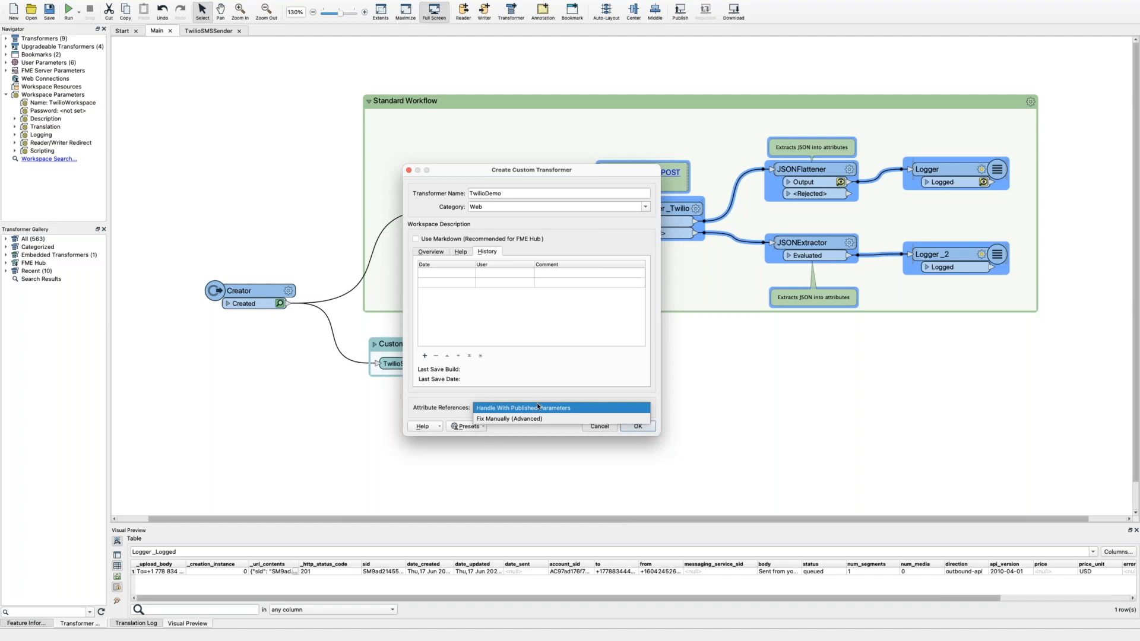
{"action": "left_click", "coordinate": [431, 406]}
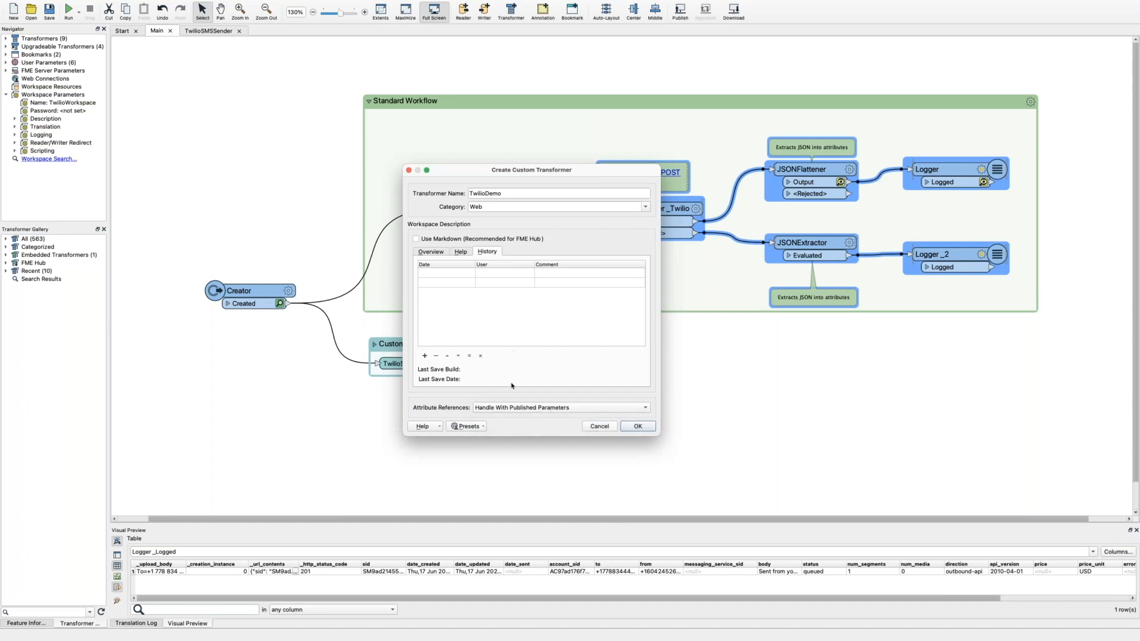
{"action": "left_click", "coordinate": [598, 426]}
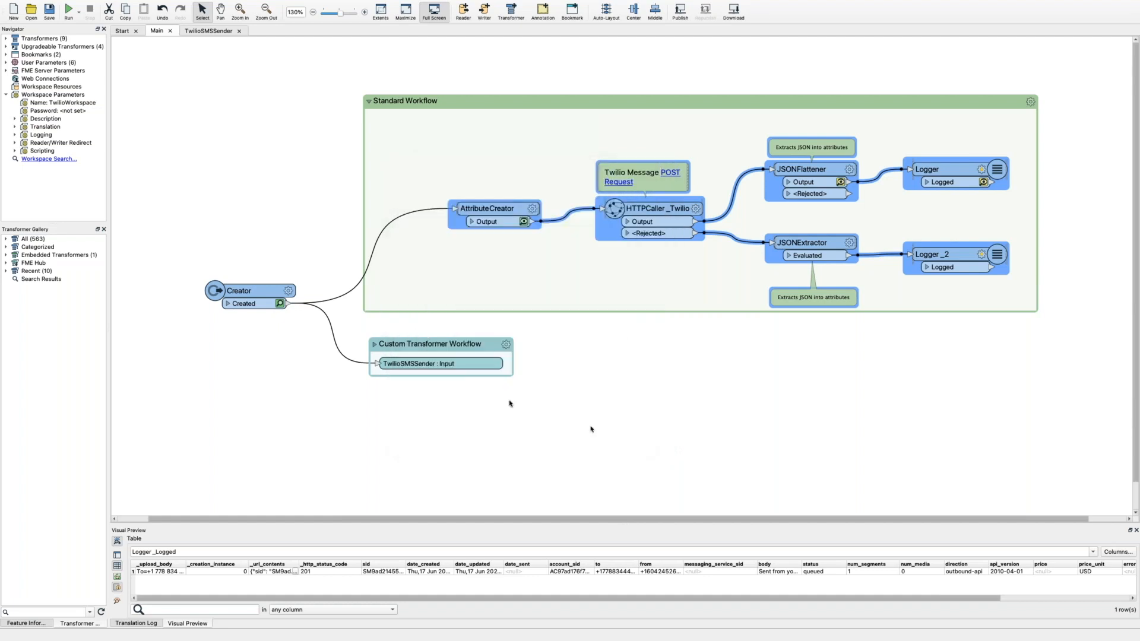
Expand the Custom Transformer Workflow bookmark and review the TwilioSMSSender parameters, closing the dialog without changes
{"action": "left_click", "coordinate": [375, 346]}
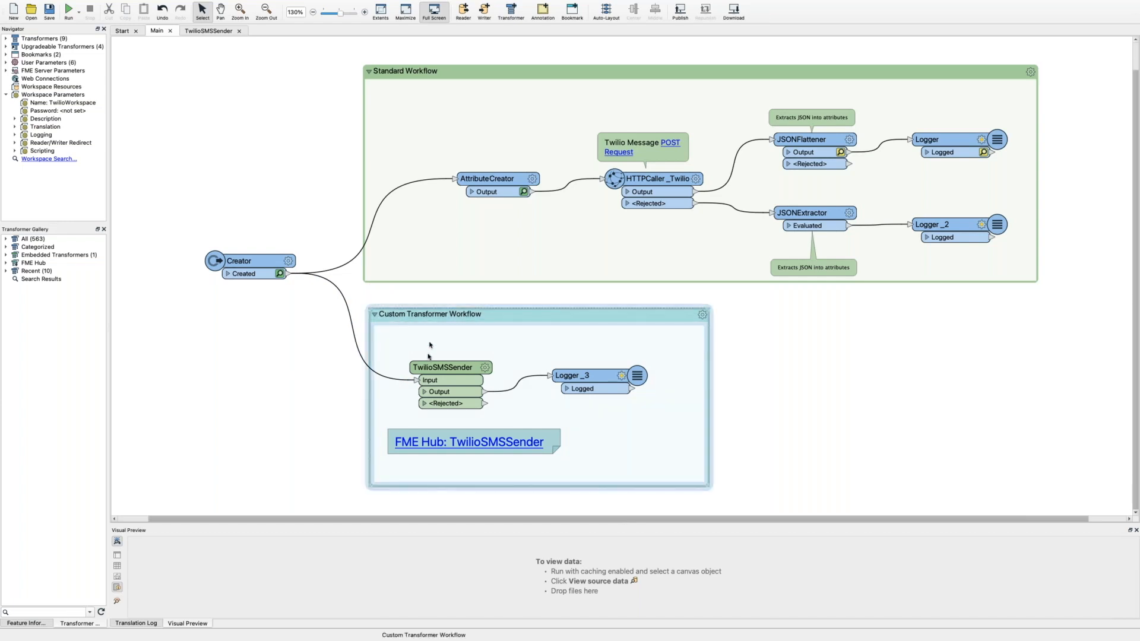
{"action": "left_click_drag", "start_coordinate": [440, 367], "coordinate": [445, 367]}
{"action": "double_click", "coordinate": [445, 367]}
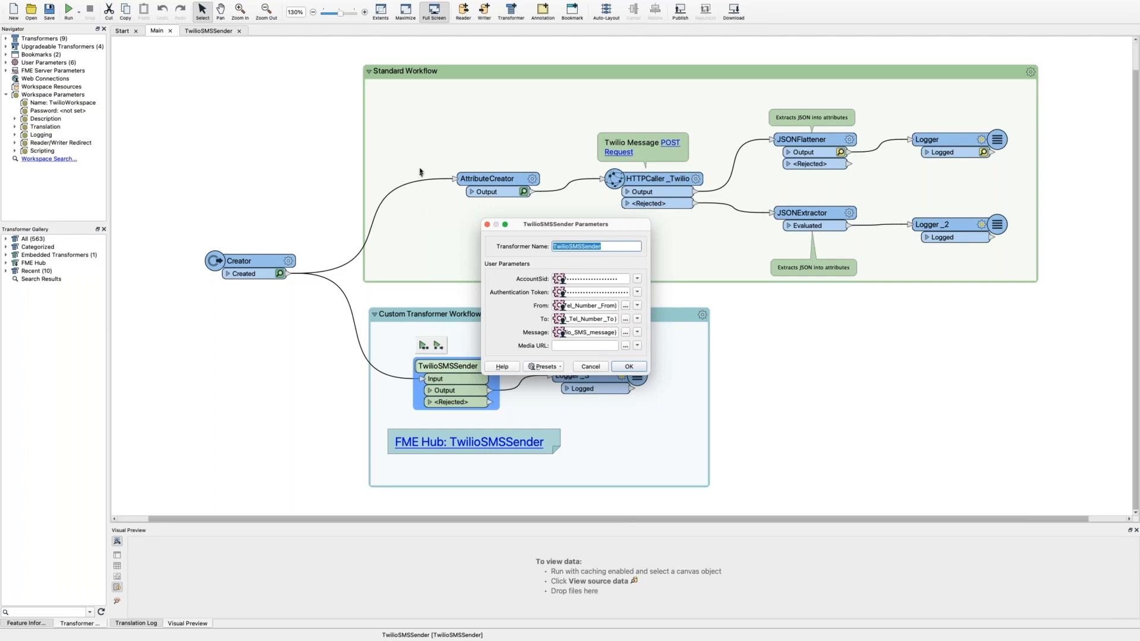
{"action": "left_click", "coordinate": [590, 368]}
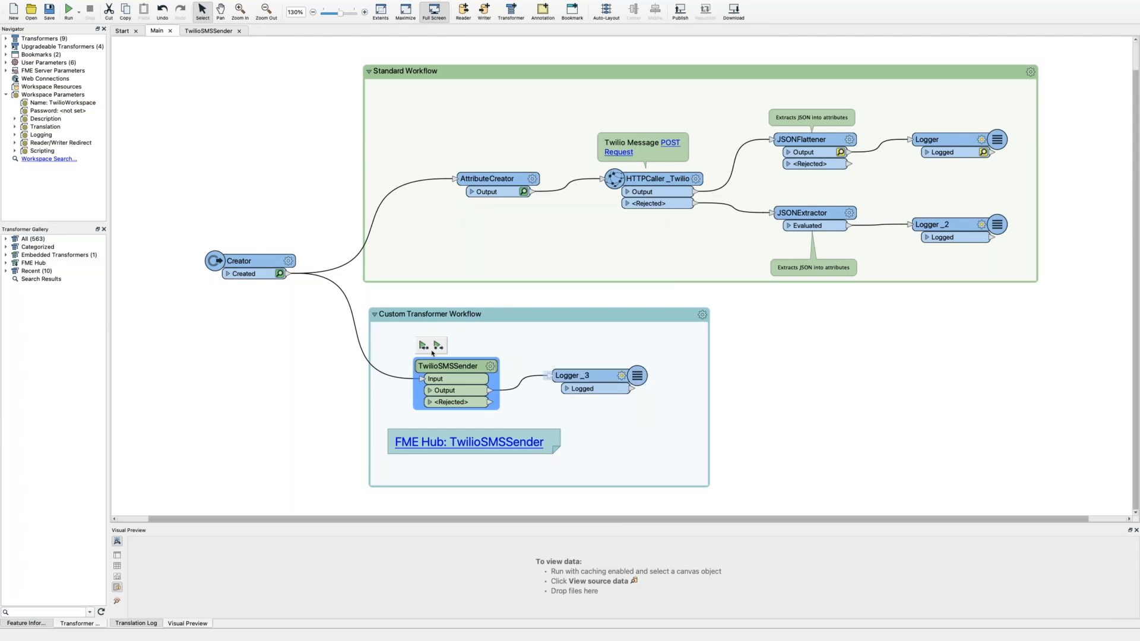
Open the definition of the TwilioSMSSender custom transformer and make room to read its full user parameter names
{"action": "left_click", "coordinate": [551, 352]}
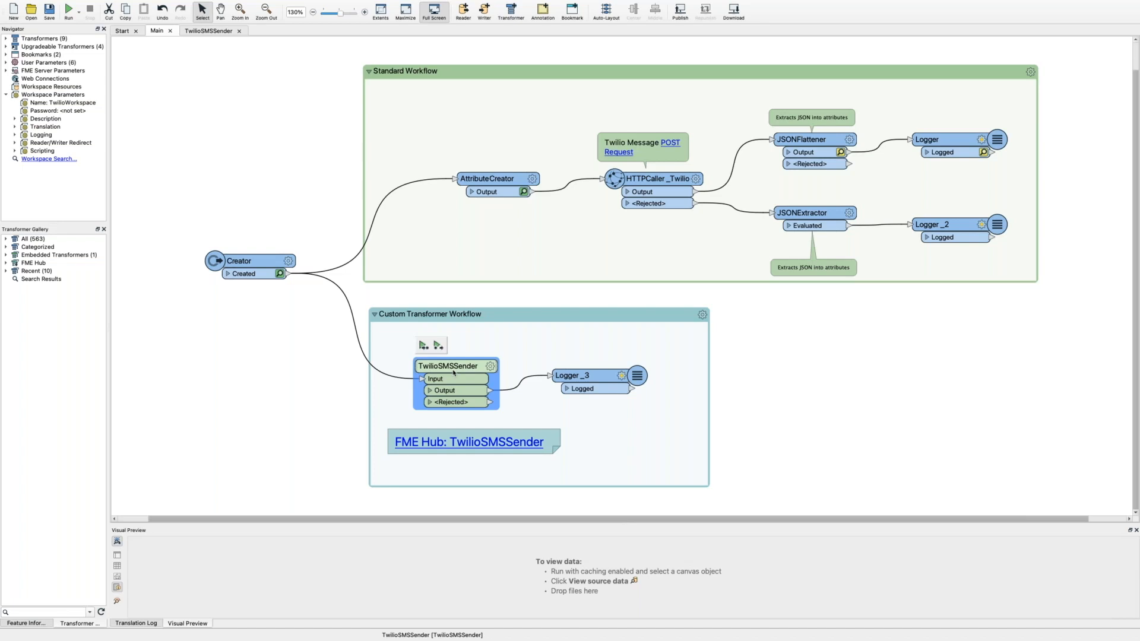
{"action": "mouse_move", "coordinate": [454, 373]}
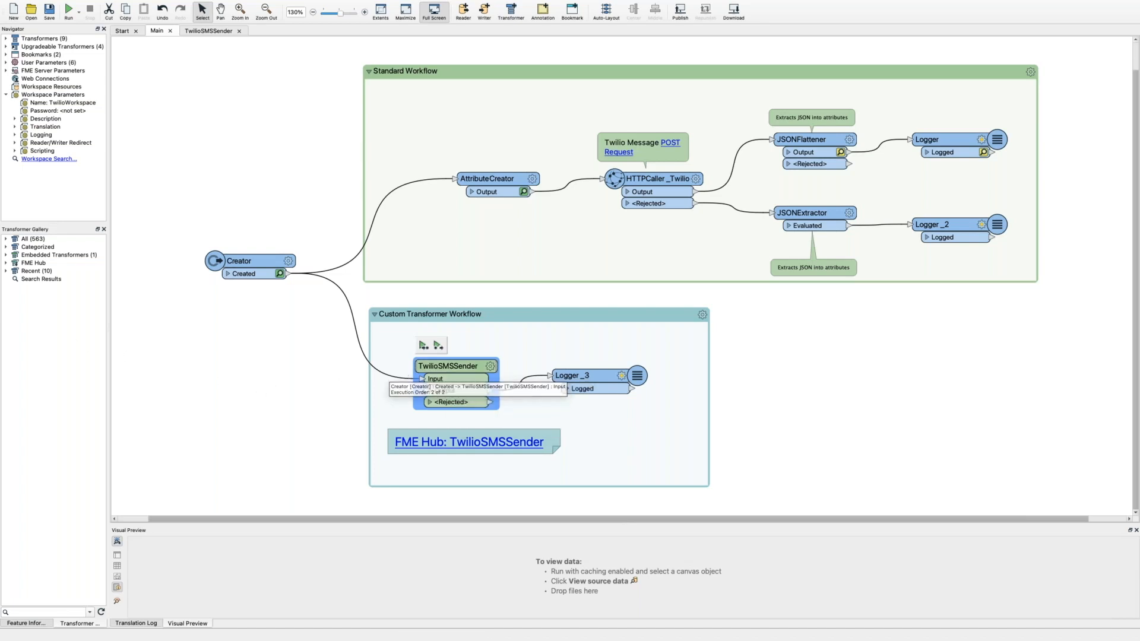
{"action": "left_click", "coordinate": [203, 32]}
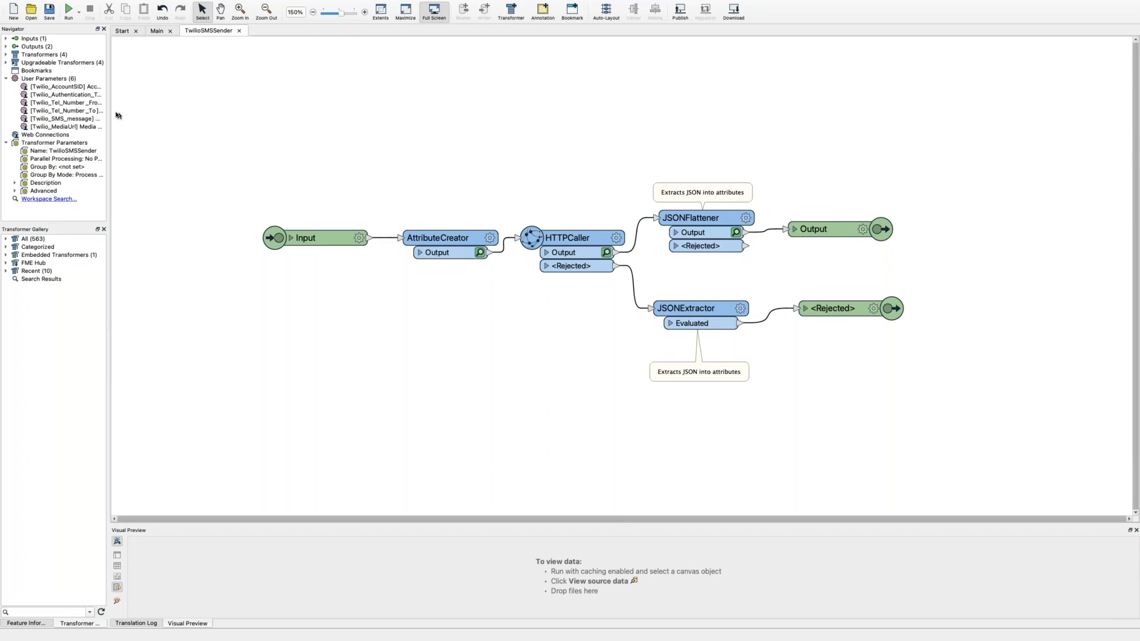
{"action": "left_click_drag", "start_coordinate": [109, 114], "coordinate": [199, 117]}
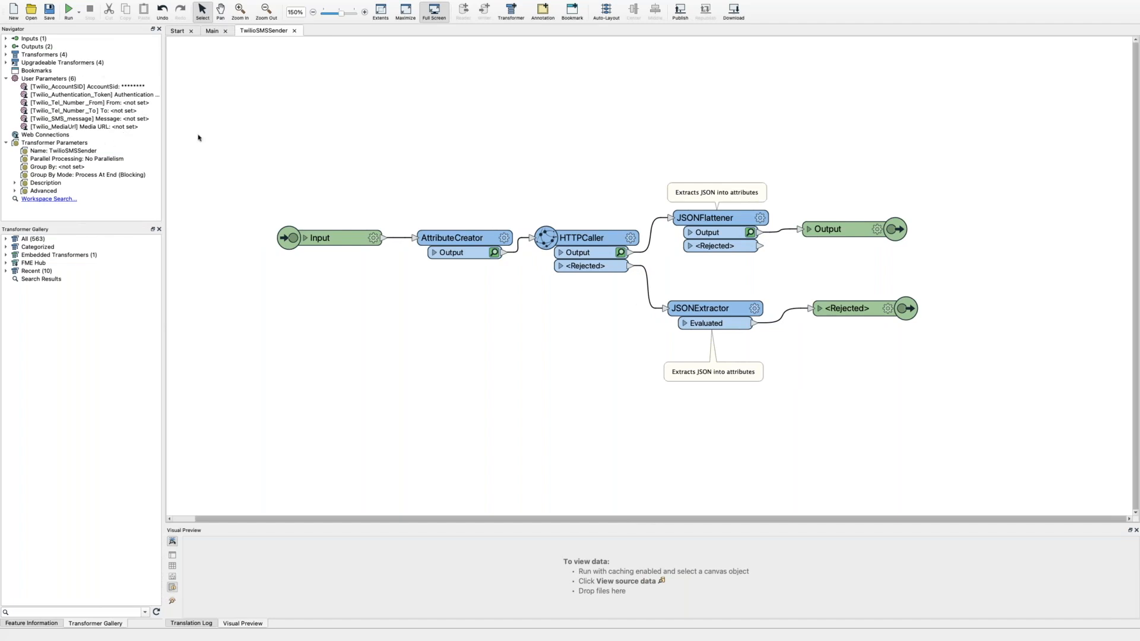
Switch to the FME Workbench window with the CSV_KMLRoutes workspace
{"action": "key", "text": "ctrl+Up"}
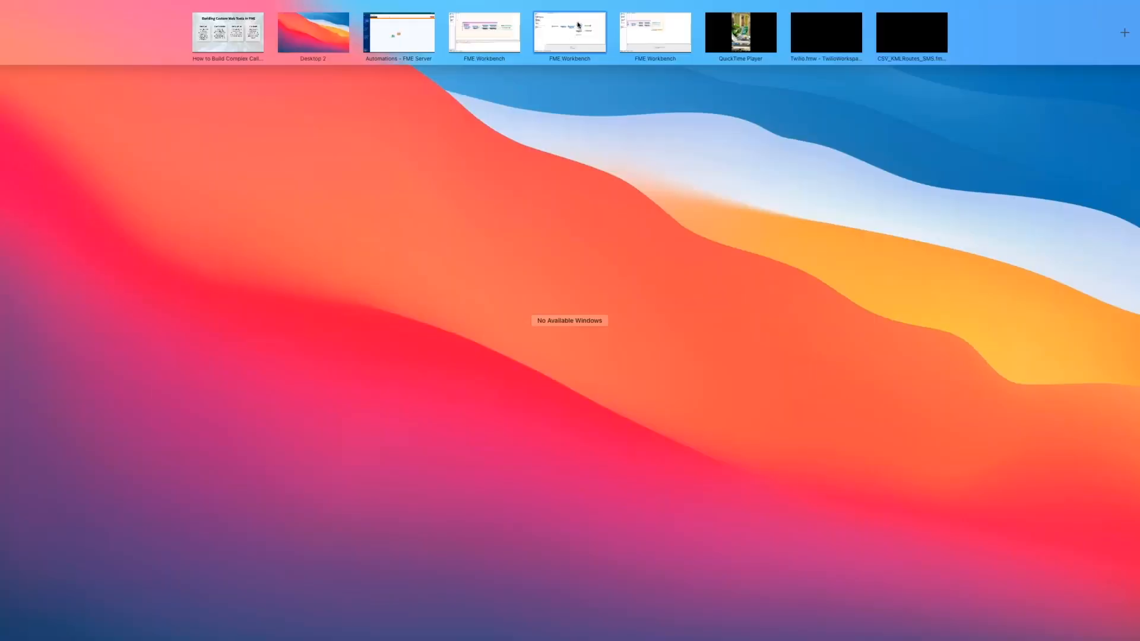
{"action": "left_click", "coordinate": [644, 31]}
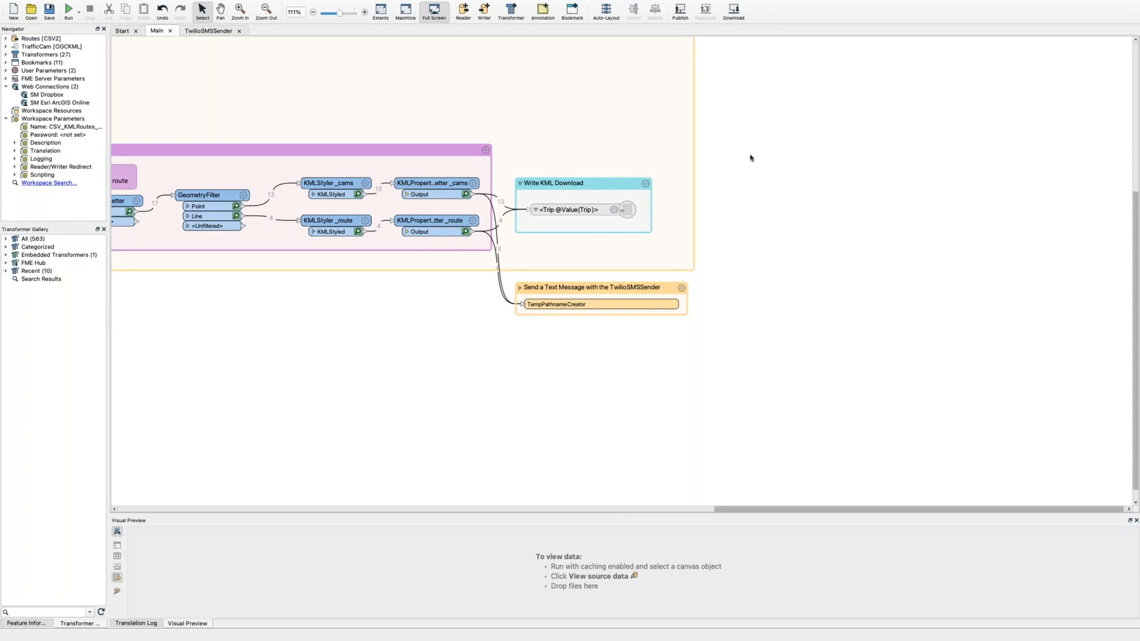
Search the transformers for "twili", add a TwilioSMSSender to the empty canvas, and delete it again
{"action": "type", "text": "twili"}
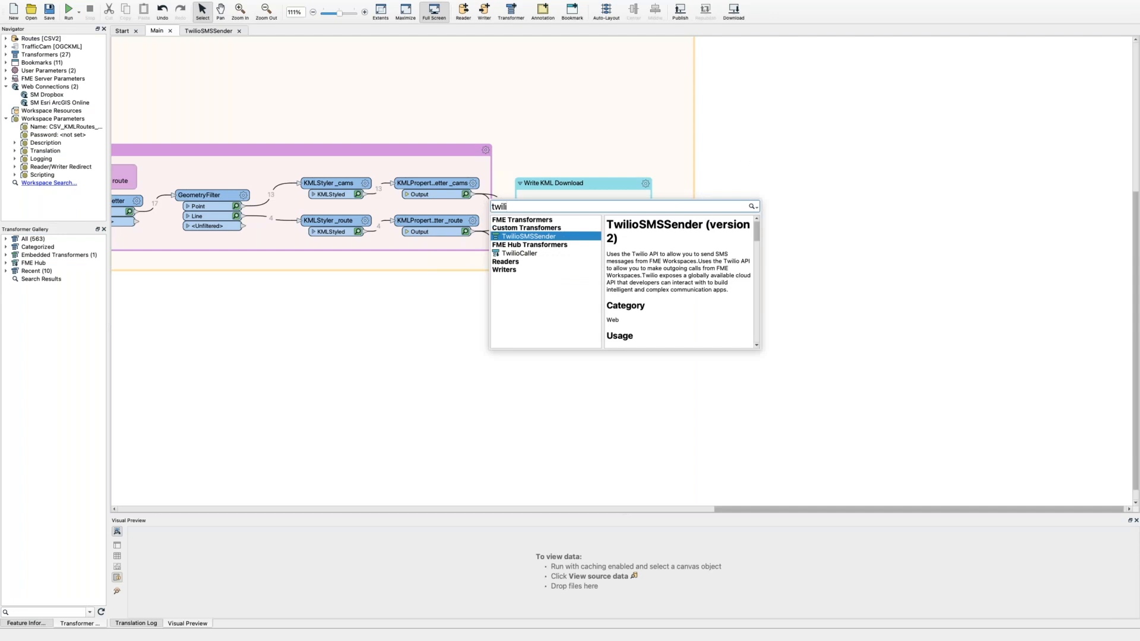
{"action": "left_click", "coordinate": [516, 254]}
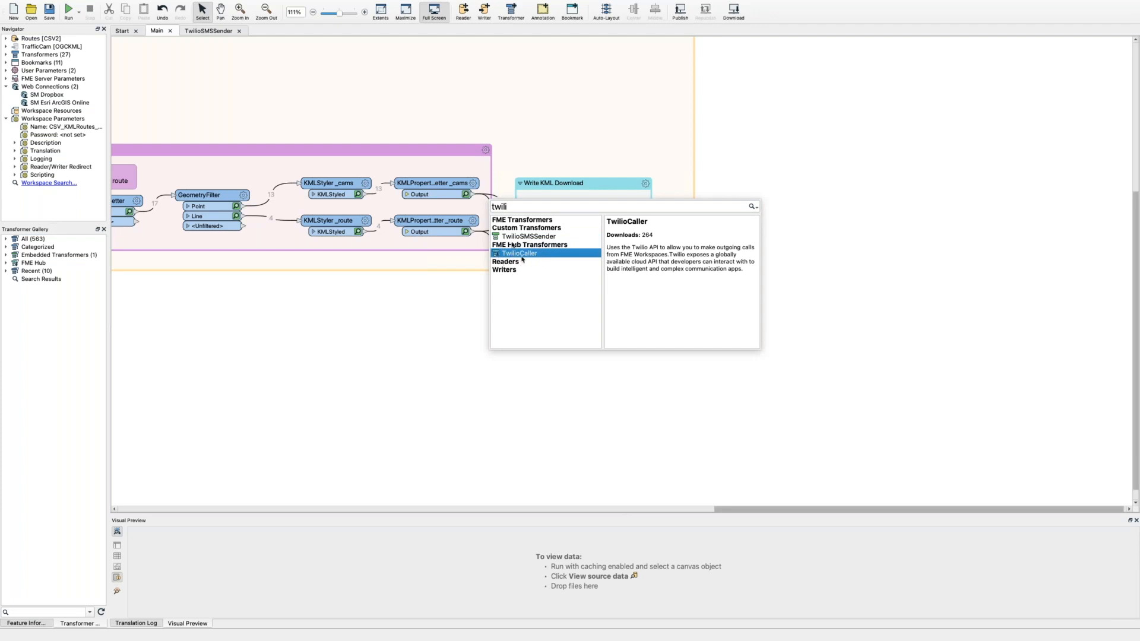
{"action": "left_click", "coordinate": [510, 237]}
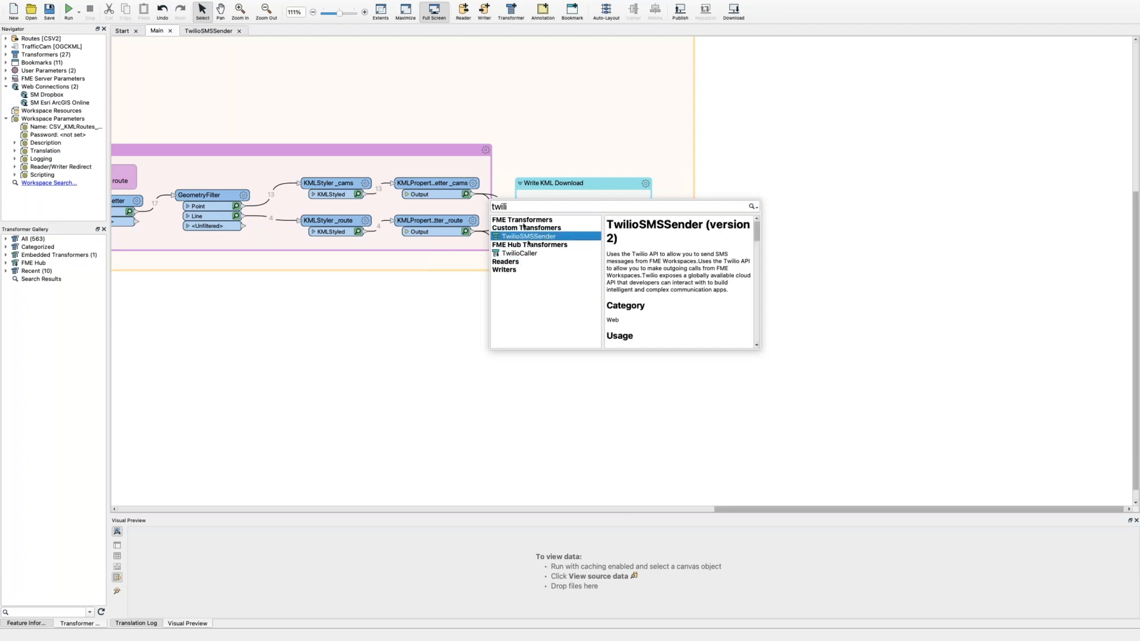
{"action": "scroll", "coordinate": [665, 297], "scroll_direction": "down", "scroll_amount": 10}
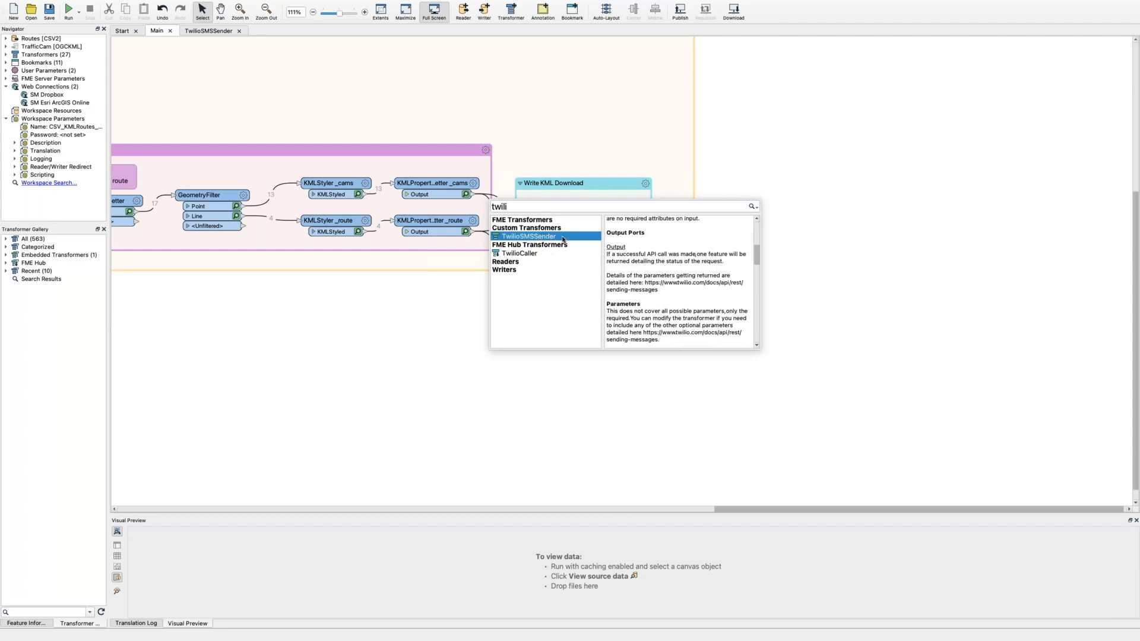
{"action": "key", "text": "Return"}
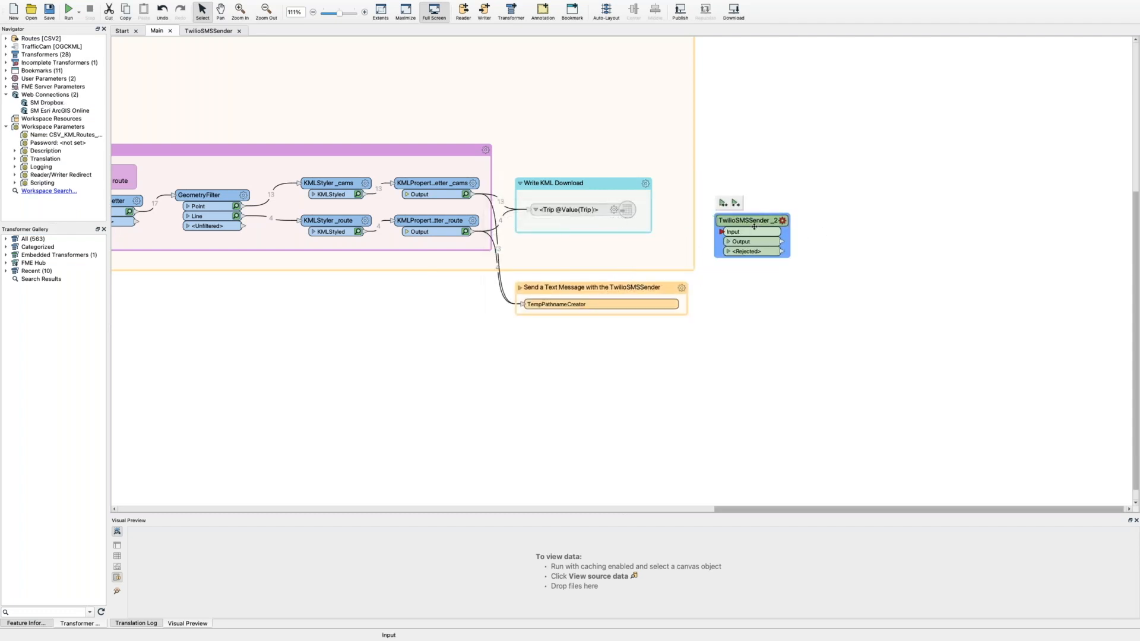
{"action": "left_click", "coordinate": [738, 225]}
{"action": "left_click", "coordinate": [590, 366]}
{"action": "key", "text": "Delete"}
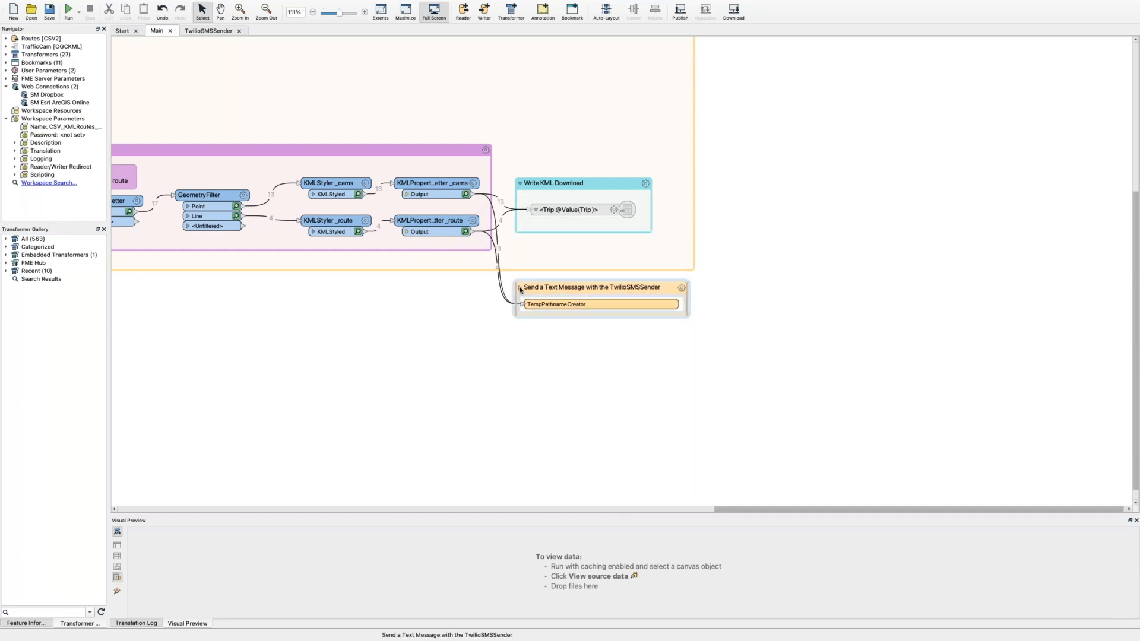
Expand the "Send a Text Message with the TwilioSMSSender" bookmark, review the TwilioSMSSender's message text, and cancel out of its dialogs
{"action": "left_click", "coordinate": [520, 288]}
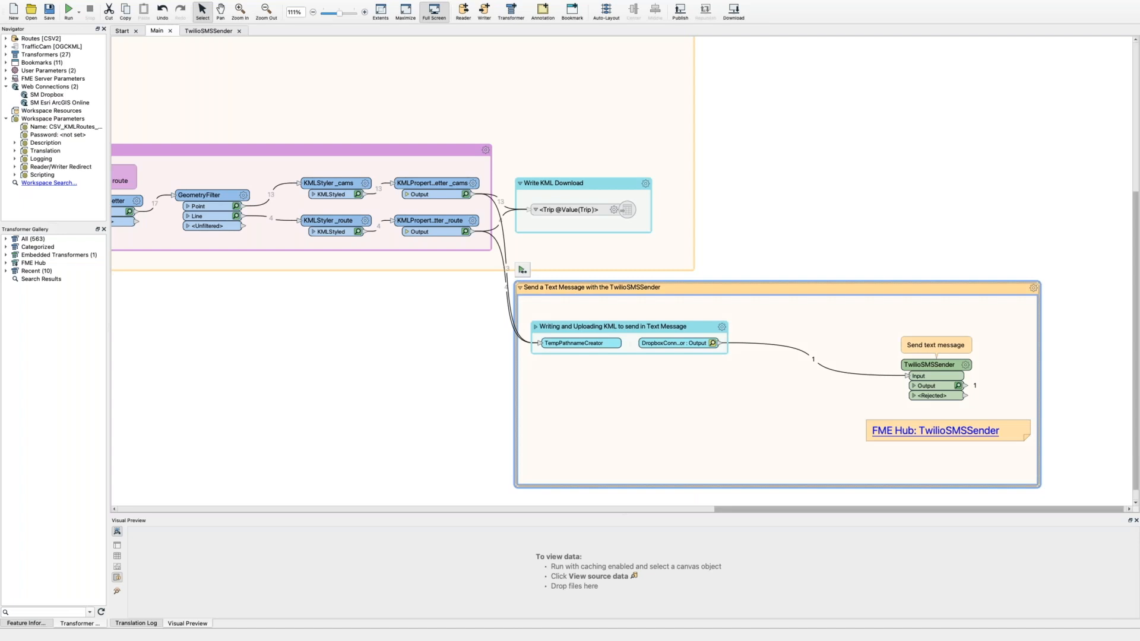
{"action": "double_click", "coordinate": [939, 370]}
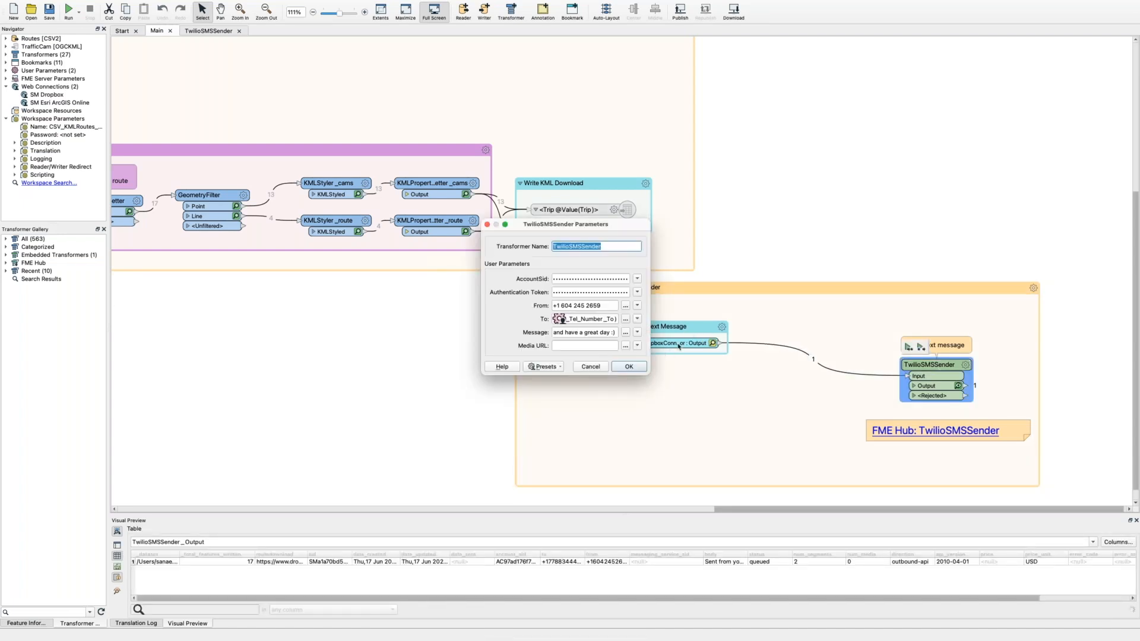
{"action": "left_click", "coordinate": [625, 333]}
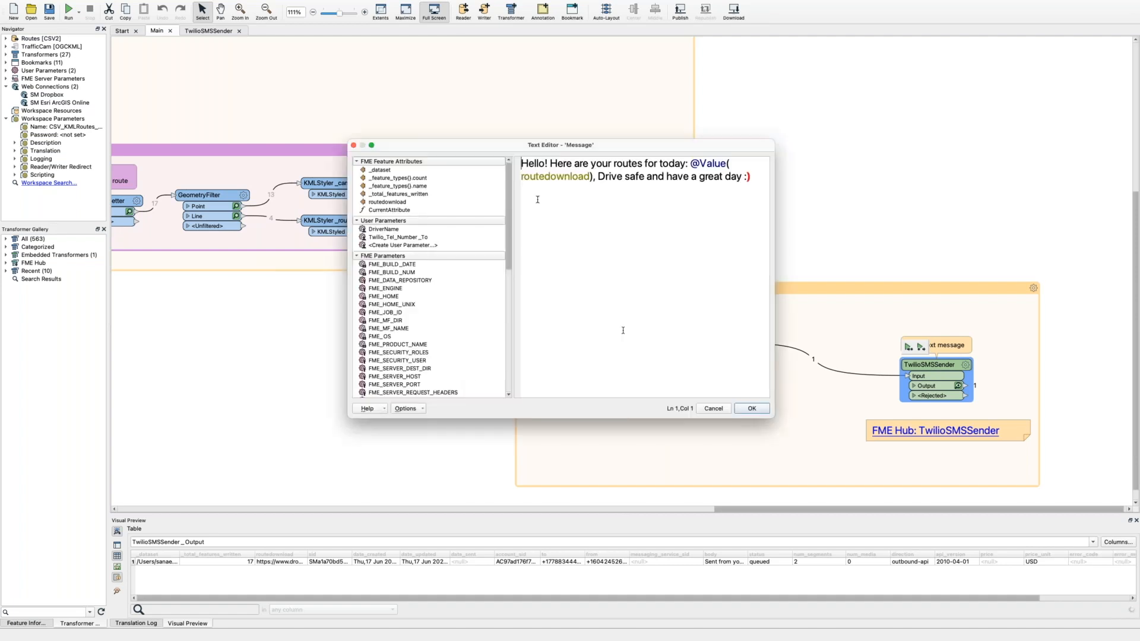
{"action": "left_click_drag", "start_coordinate": [573, 148], "coordinate": [569, 151]}
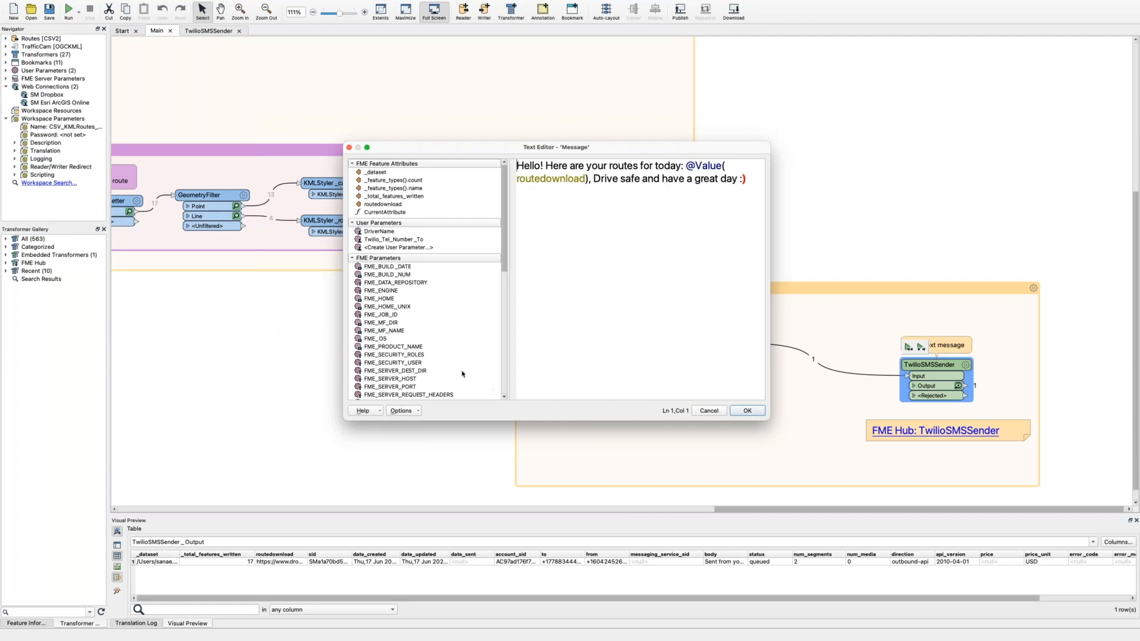
{"action": "left_click", "coordinate": [701, 410]}
{"action": "left_click", "coordinate": [591, 367]}
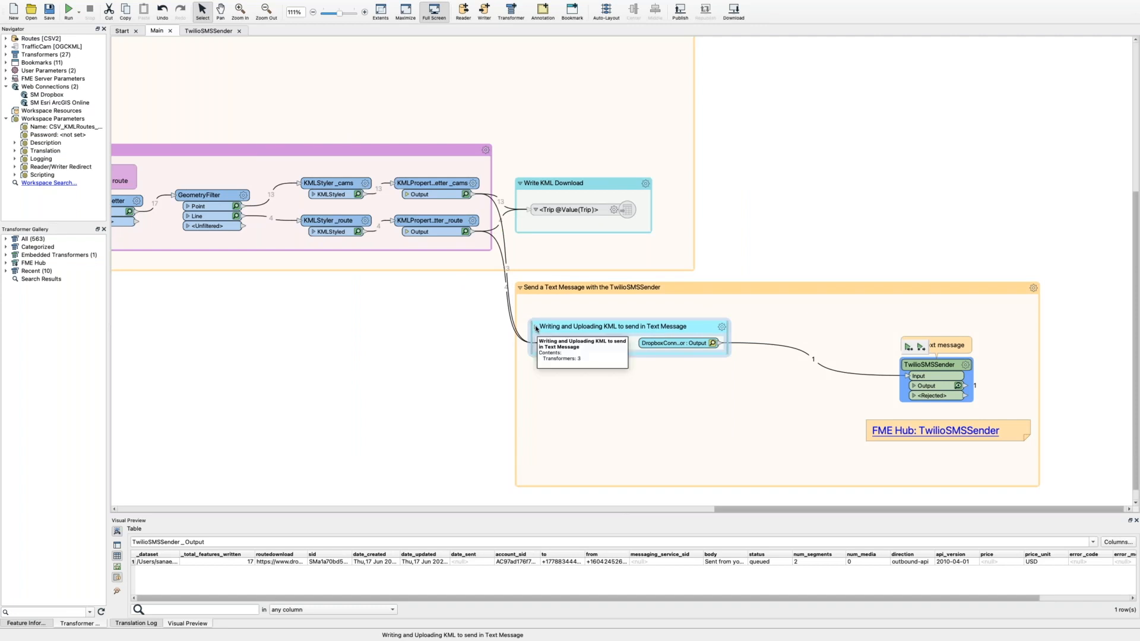
Expand the "Writing and Uploading KML to send in Text Message" bookmark to review its transformers, and collapse it again
{"action": "left_click", "coordinate": [536, 328]}
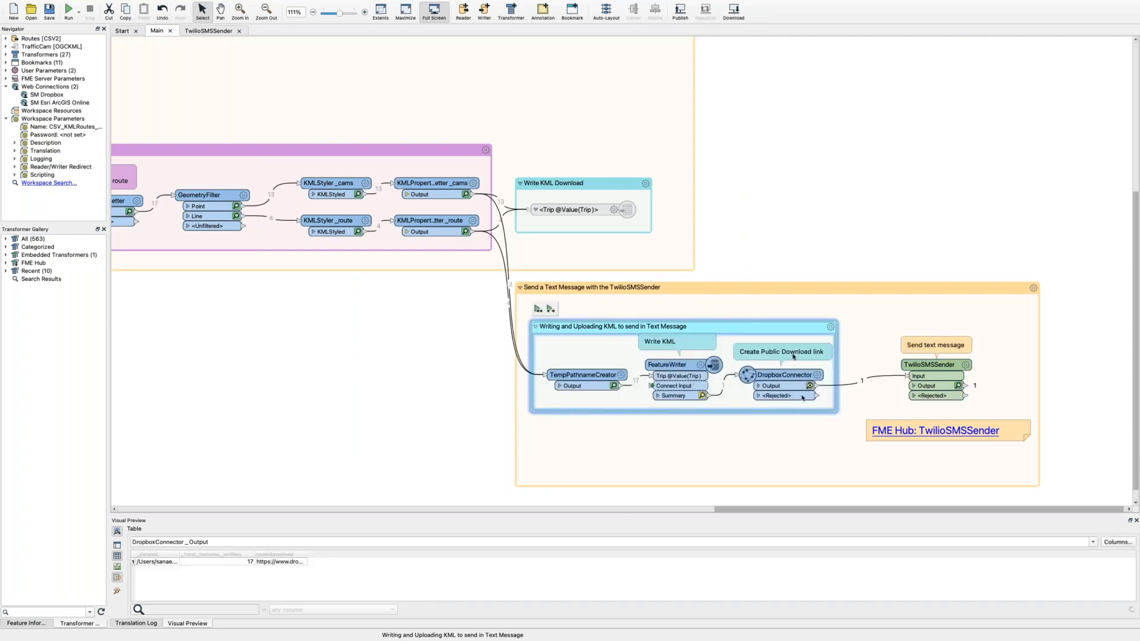
{"action": "left_click", "coordinate": [538, 326]}
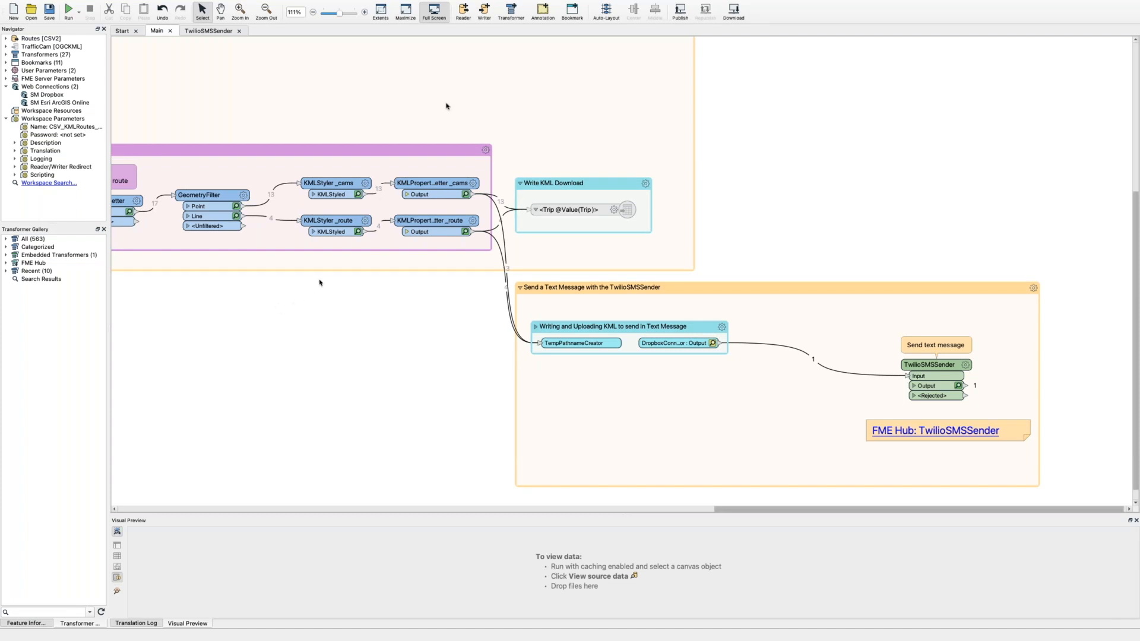
Switch to the FME Server window with the TrafficRoutesTwilio automation and review the Schedule trigger's details
{"action": "key", "text": "ctrl+Up"}
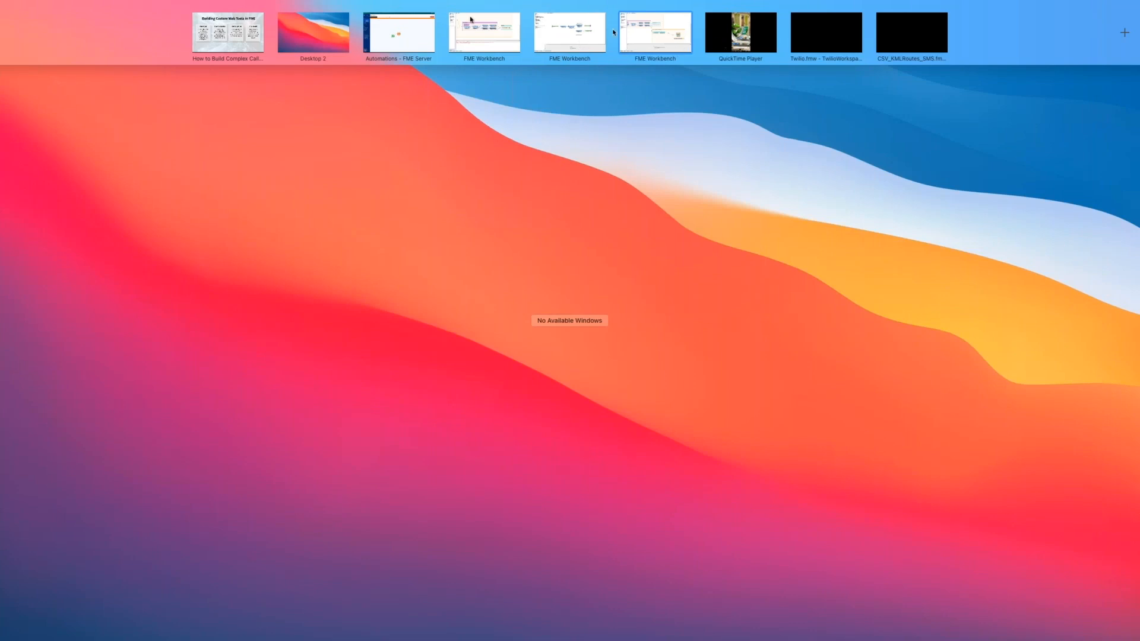
{"action": "left_click", "coordinate": [397, 30]}
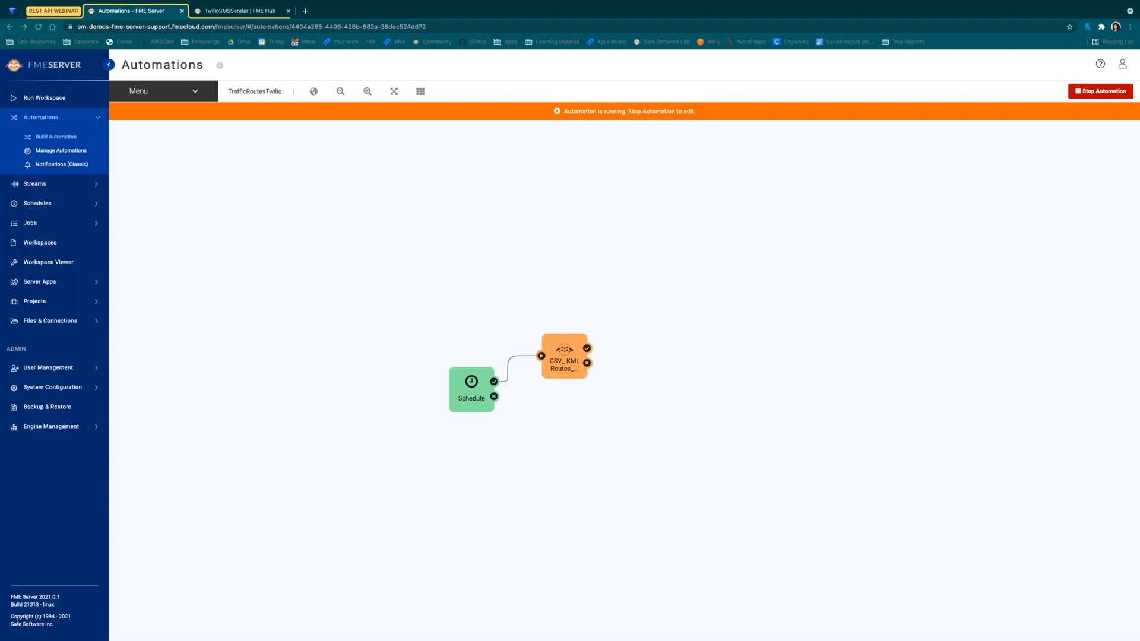
{"action": "left_click", "coordinate": [467, 376]}
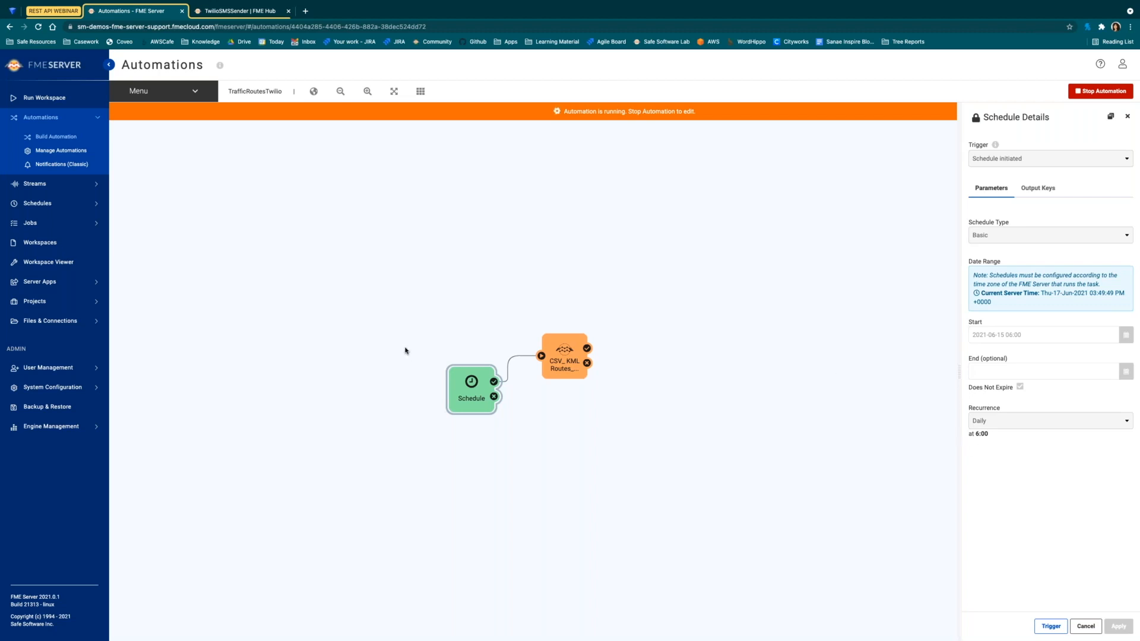
{"action": "right_click", "coordinate": [472, 392]}
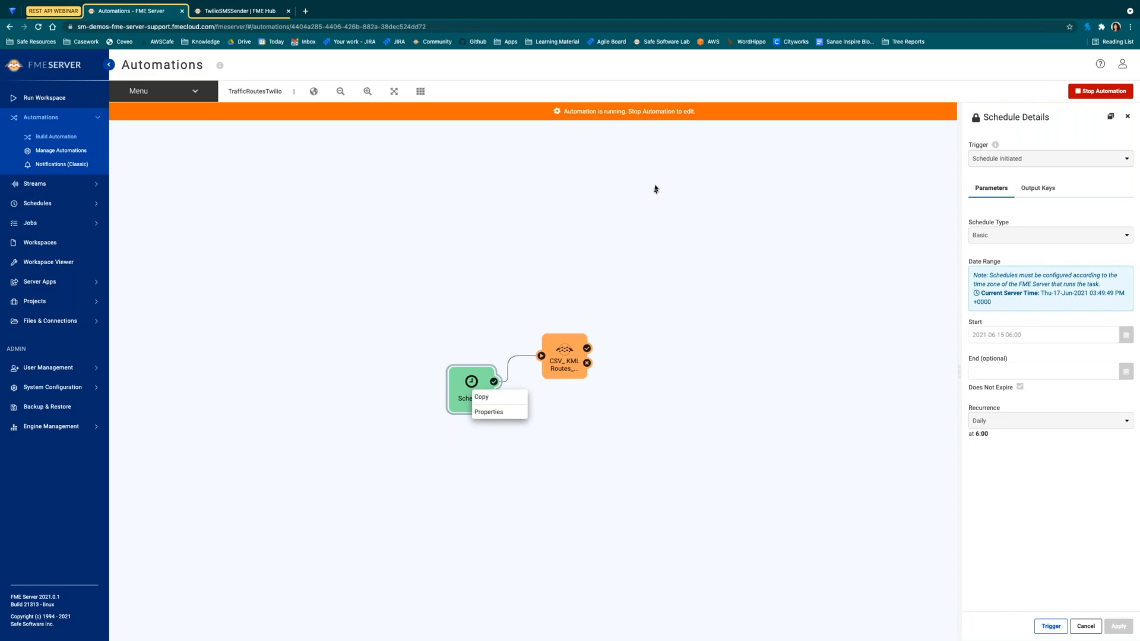
Switch to QuickTime Player and play the phone screen recording
{"action": "key", "text": "ctrl+Up"}
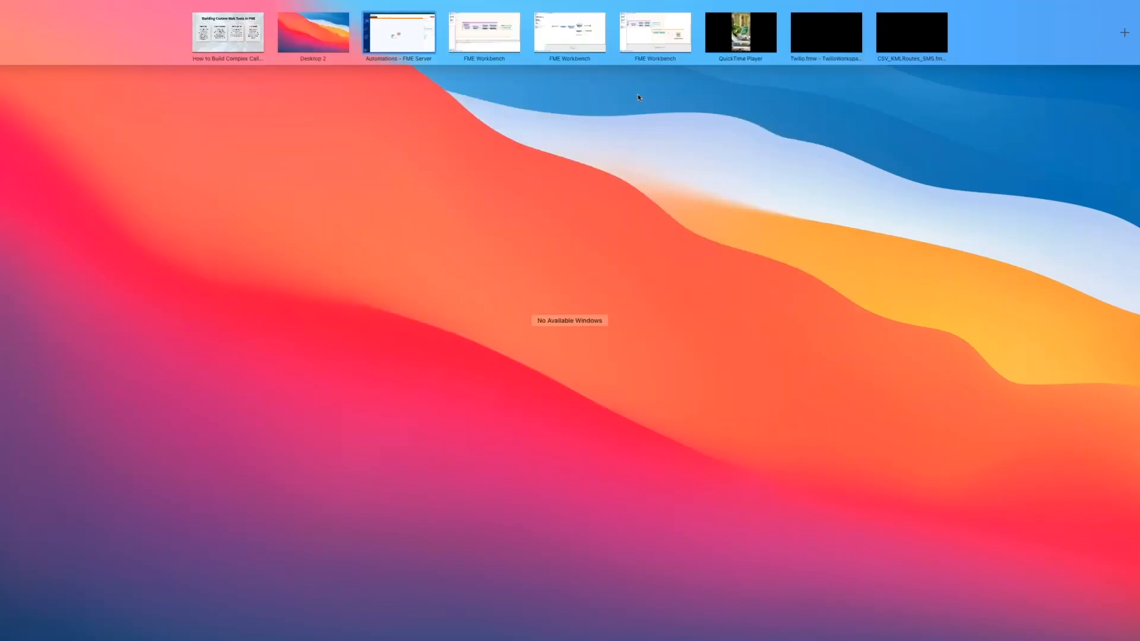
{"action": "left_click", "coordinate": [728, 34]}
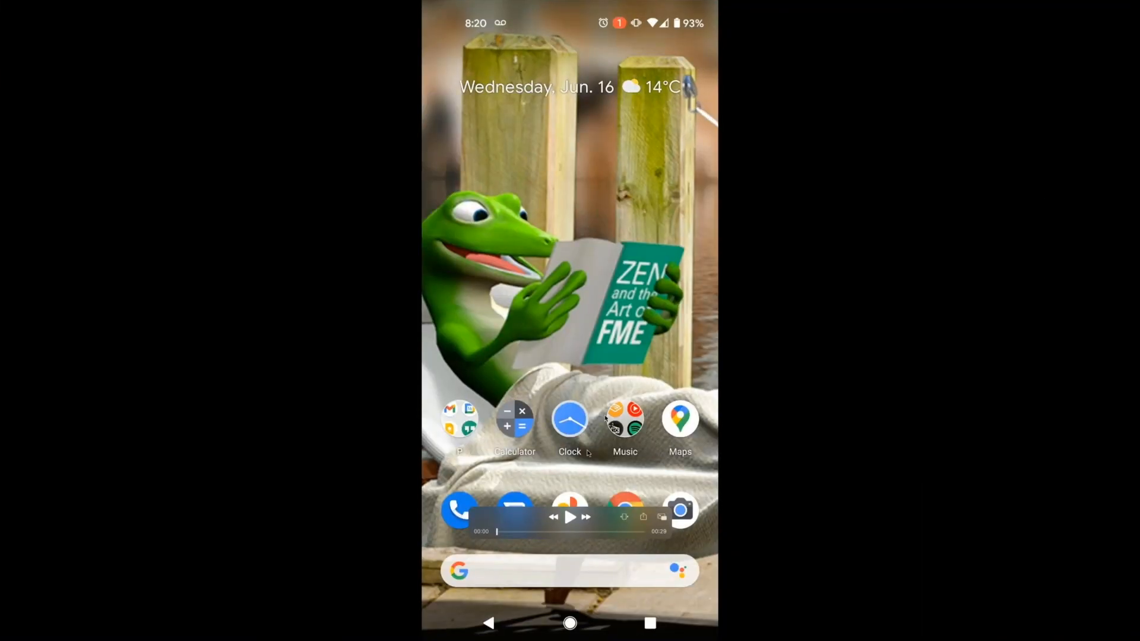
{"action": "left_click", "coordinate": [575, 514]}
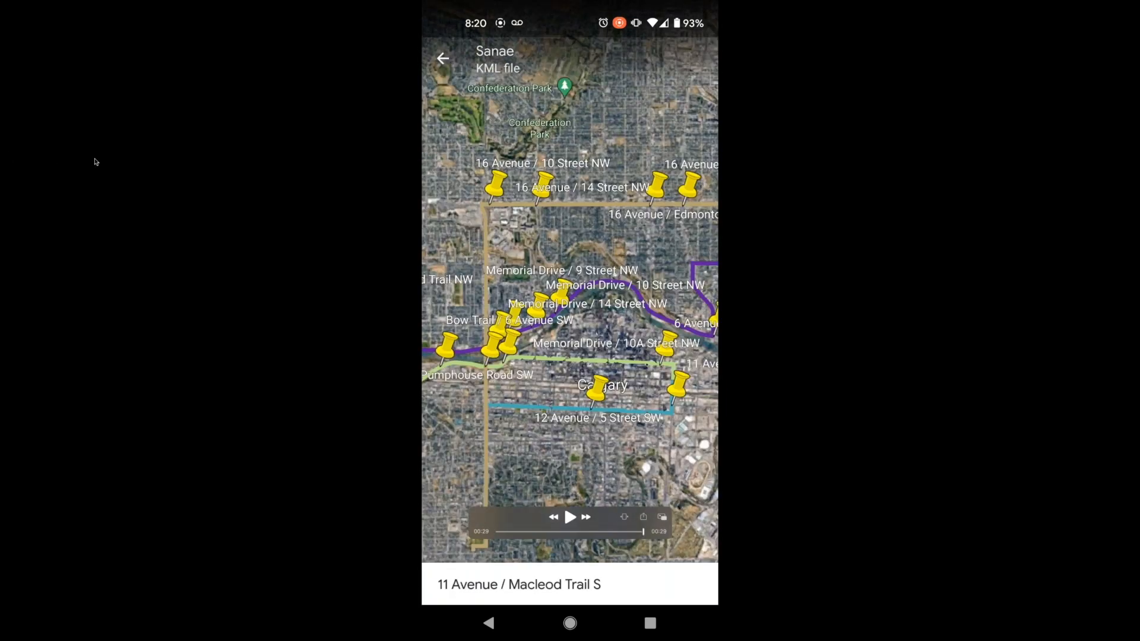
Switch back to the browser window and show the TwilioSMSSender page on FME Hub
{"action": "key", "text": "ctrl+Up"}
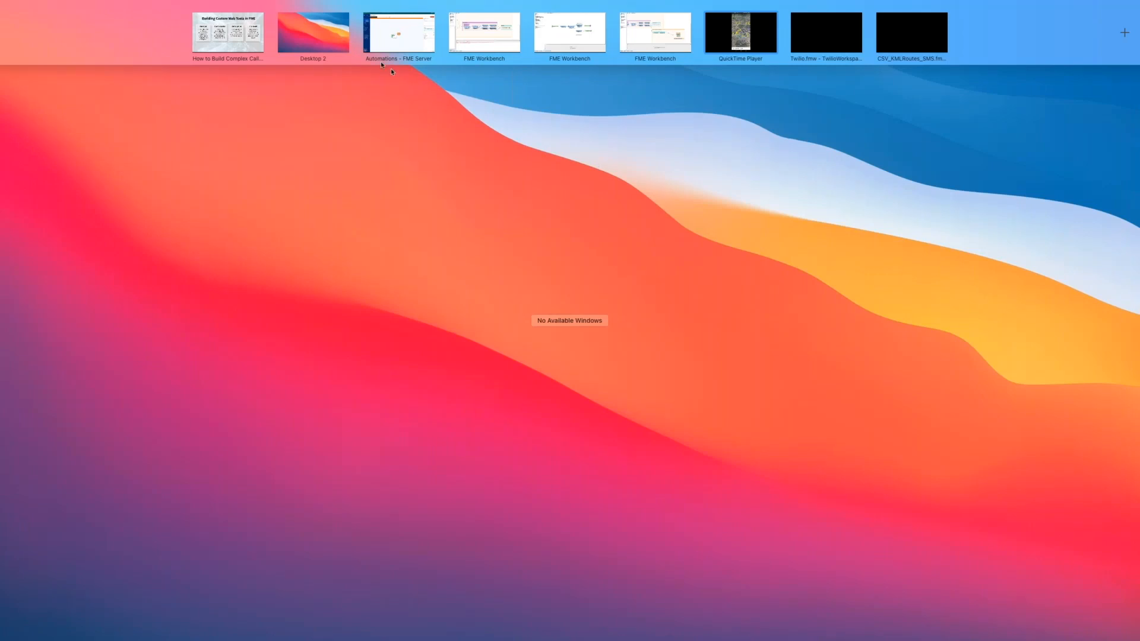
{"action": "left_click", "coordinate": [400, 42]}
{"action": "left_click", "coordinate": [260, 12]}
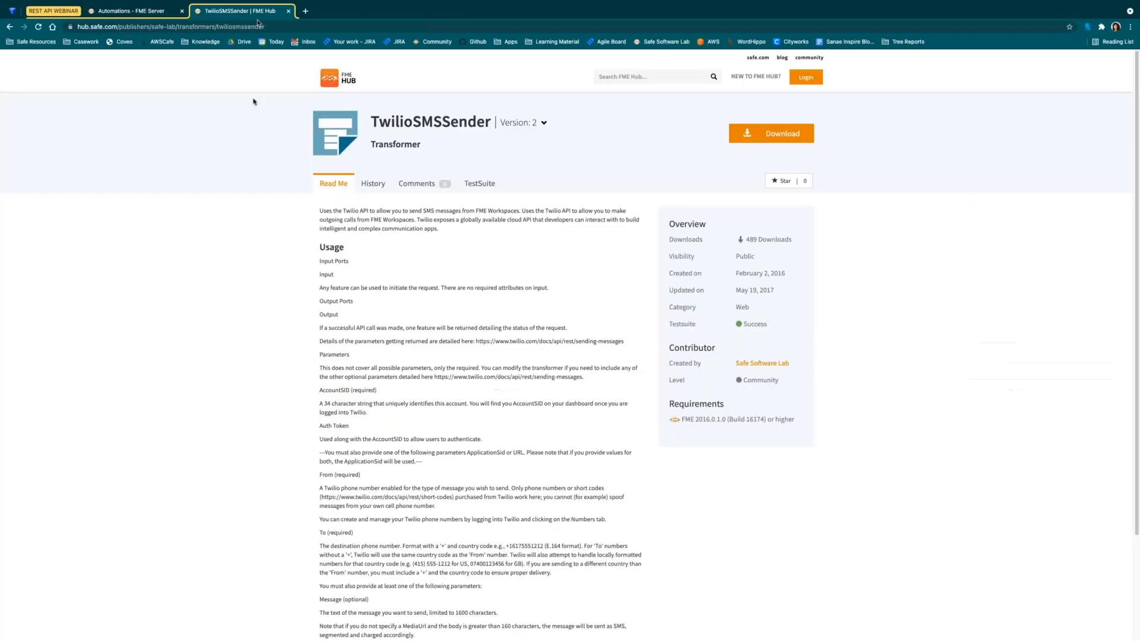
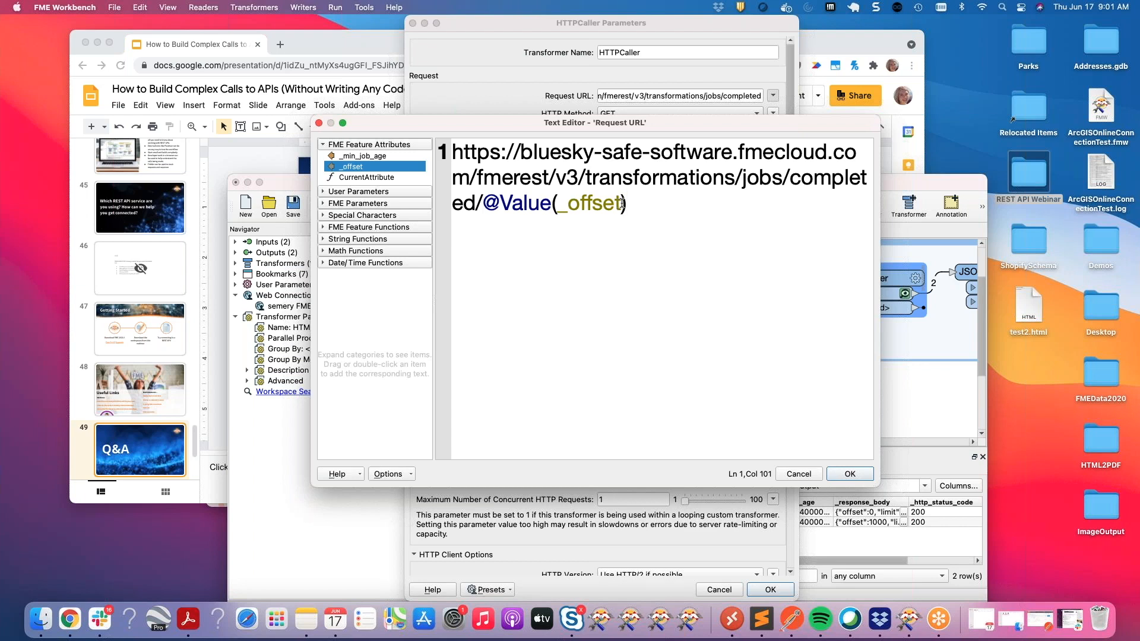
{"action": "left_click_drag", "start_coordinate": [647, 207], "coordinate": [491, 211]}
{"action": "key", "text": "BackSpace"}
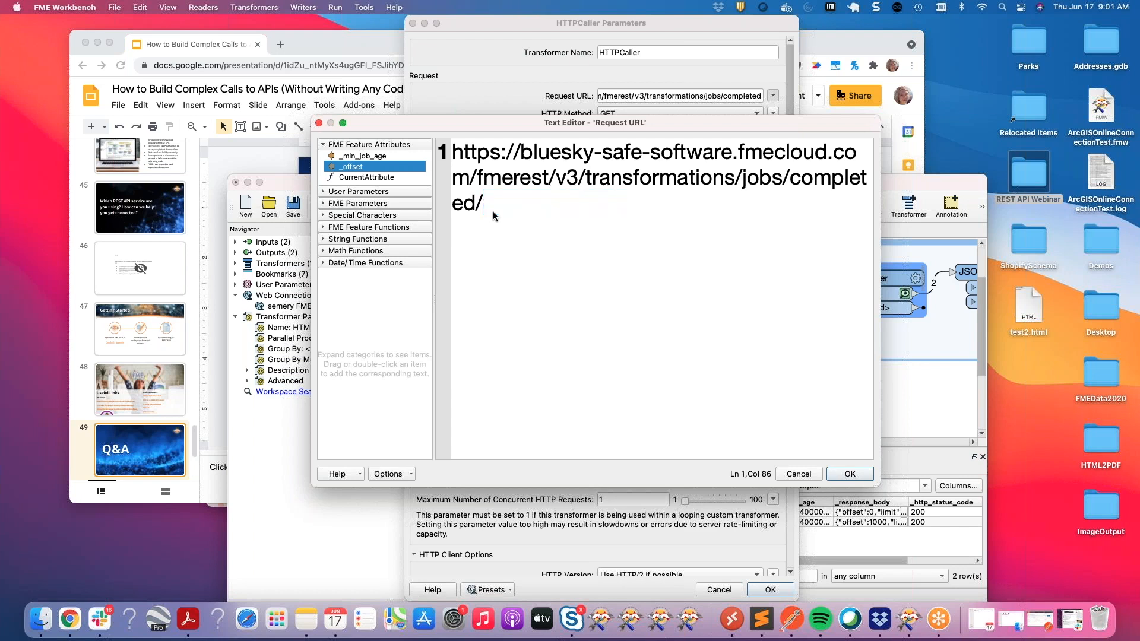
{"action": "left_click", "coordinate": [799, 474]}
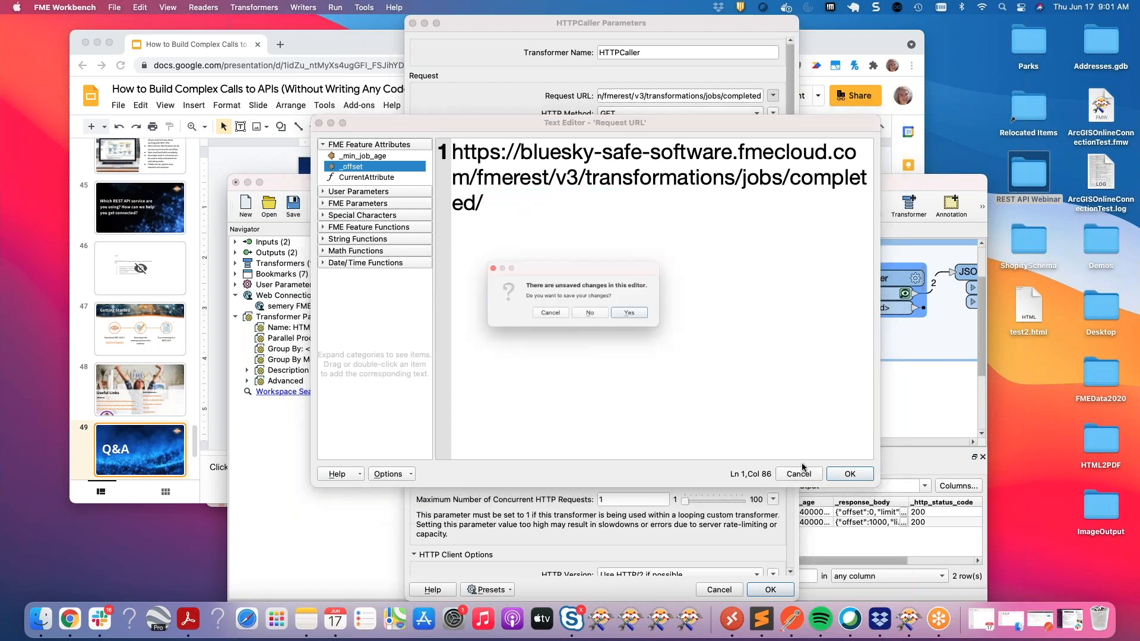
{"action": "left_click", "coordinate": [596, 316]}
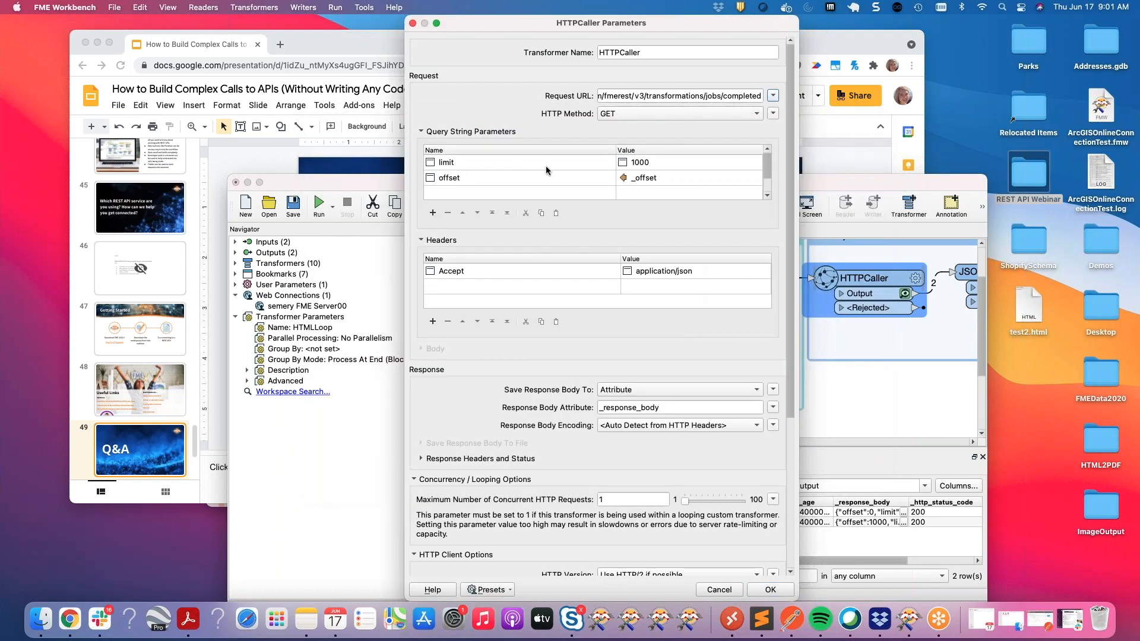
Review the HTTPCaller's offset query string parameter along with its header, response, concurrency and HTTP client settings
{"action": "left_click", "coordinate": [700, 174]}
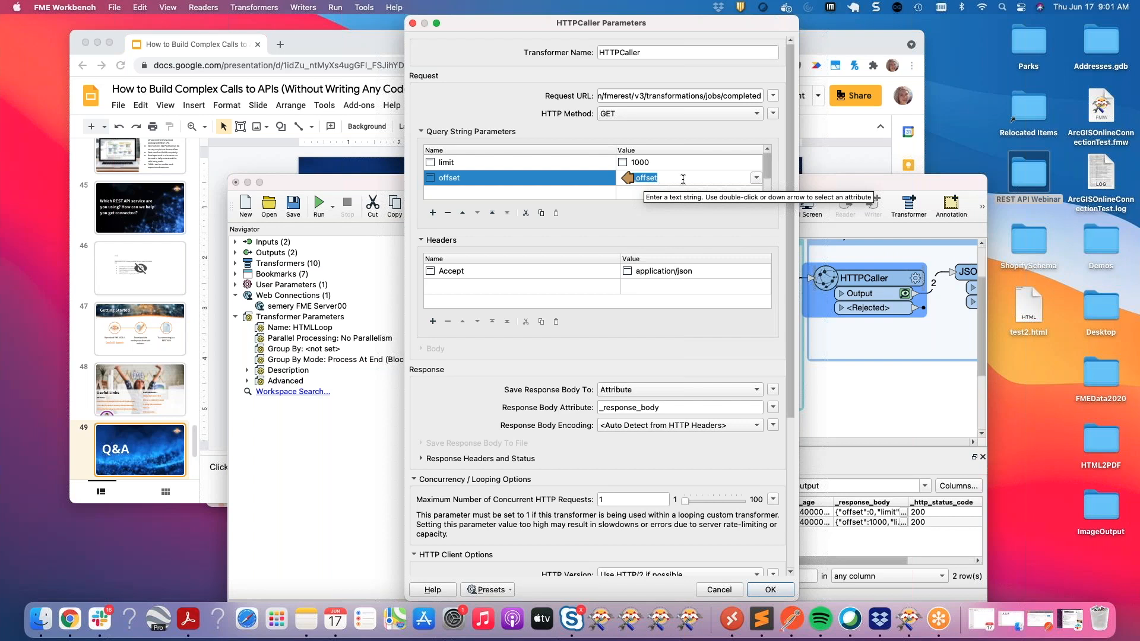
{"action": "scroll", "coordinate": [686, 225], "scroll_direction": "down", "scroll_amount": 5}
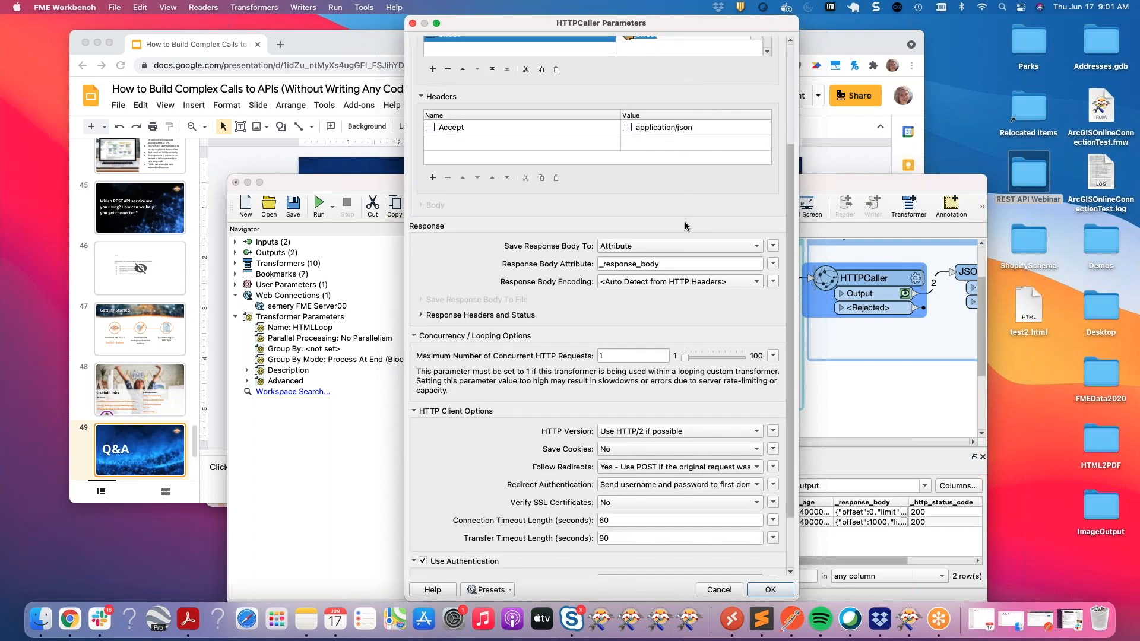
{"action": "scroll", "coordinate": [686, 224], "scroll_direction": "down", "scroll_amount": 2}
{"action": "scroll", "coordinate": [685, 222], "scroll_direction": "up", "scroll_amount": 5}
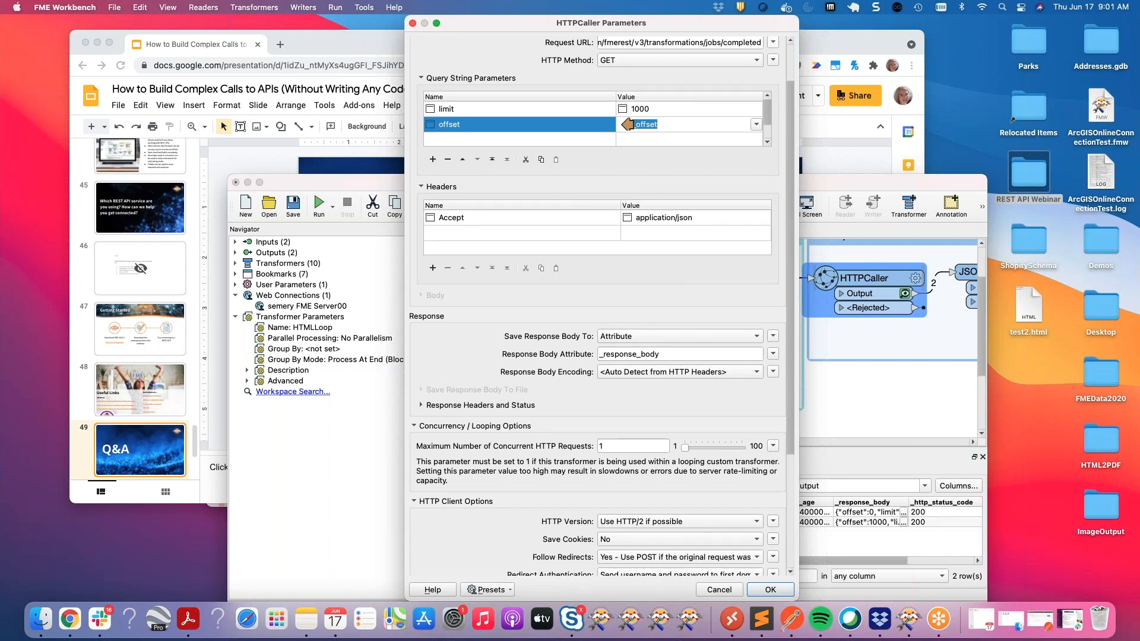
{"action": "key", "text": "super+Tab"}
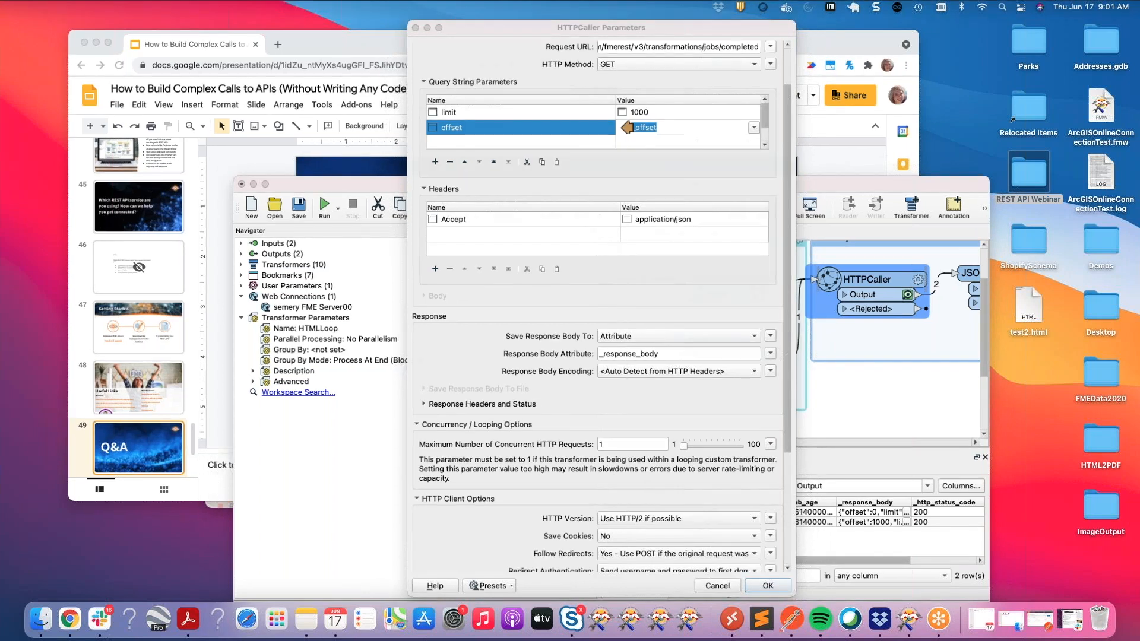
{"action": "left_click", "coordinate": [630, 630]}
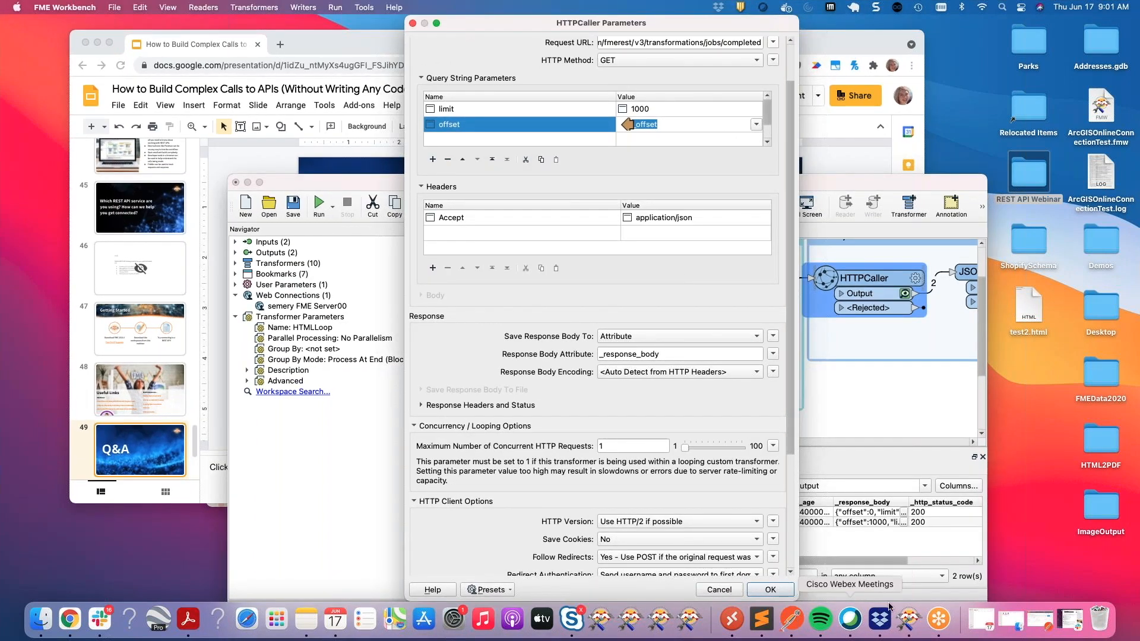
{"action": "left_click", "coordinate": [937, 617]}
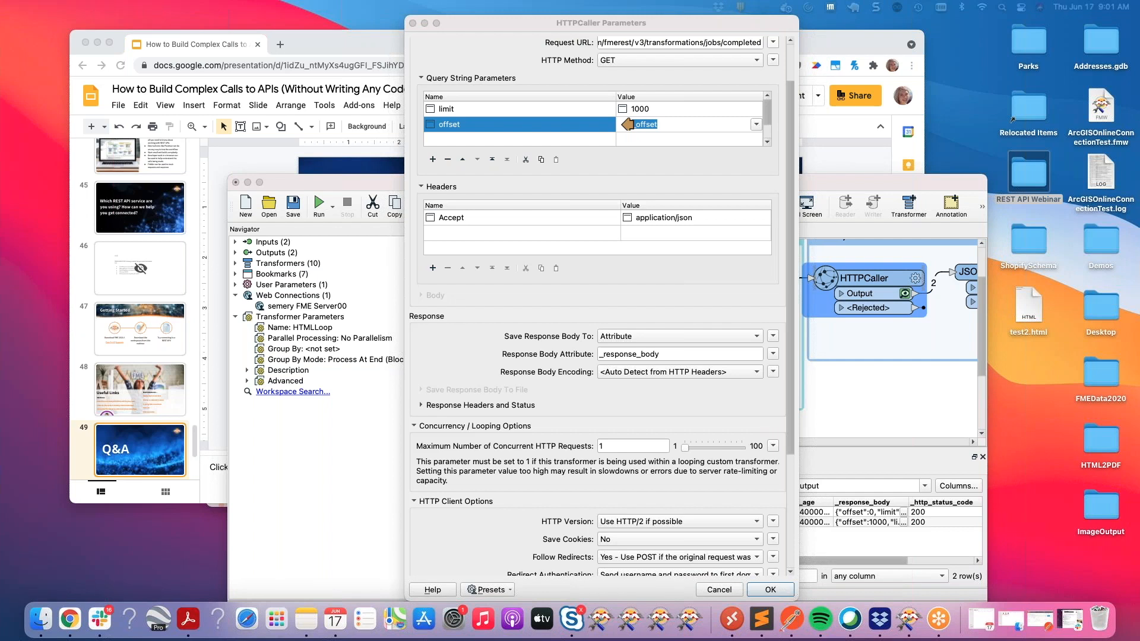
{"action": "right_click", "coordinate": [939, 623]}
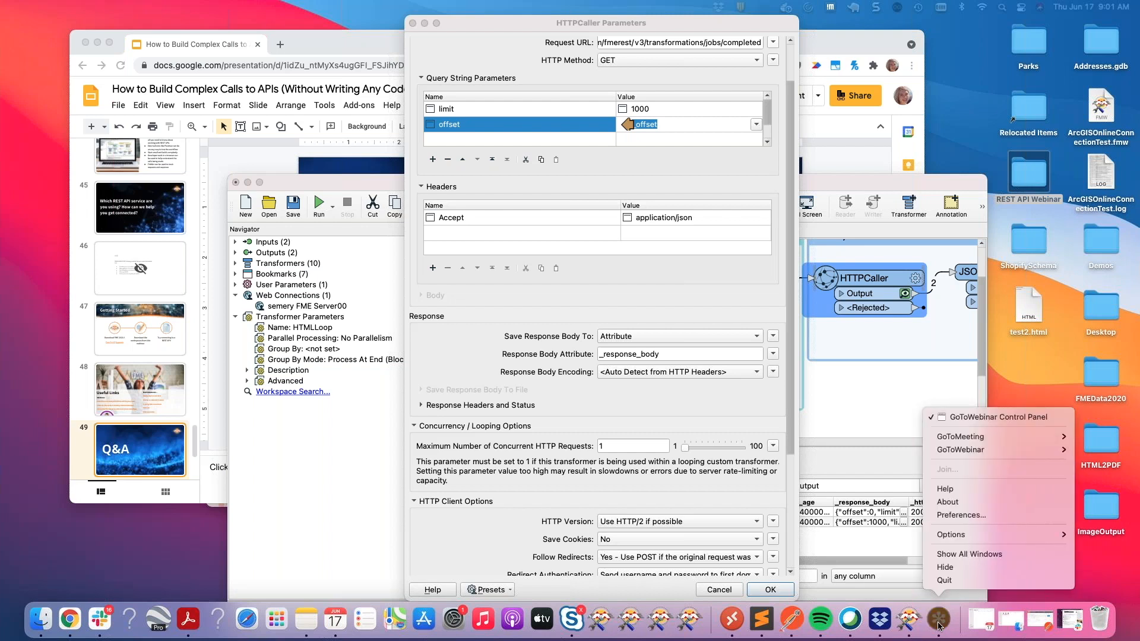
{"action": "left_click", "coordinate": [939, 625]}
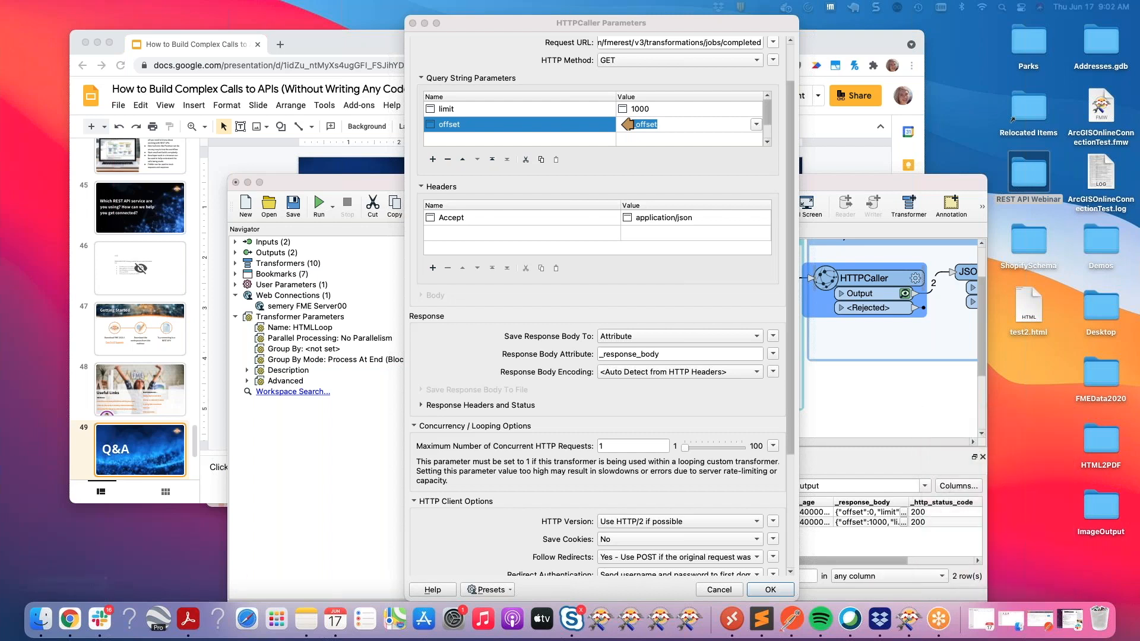